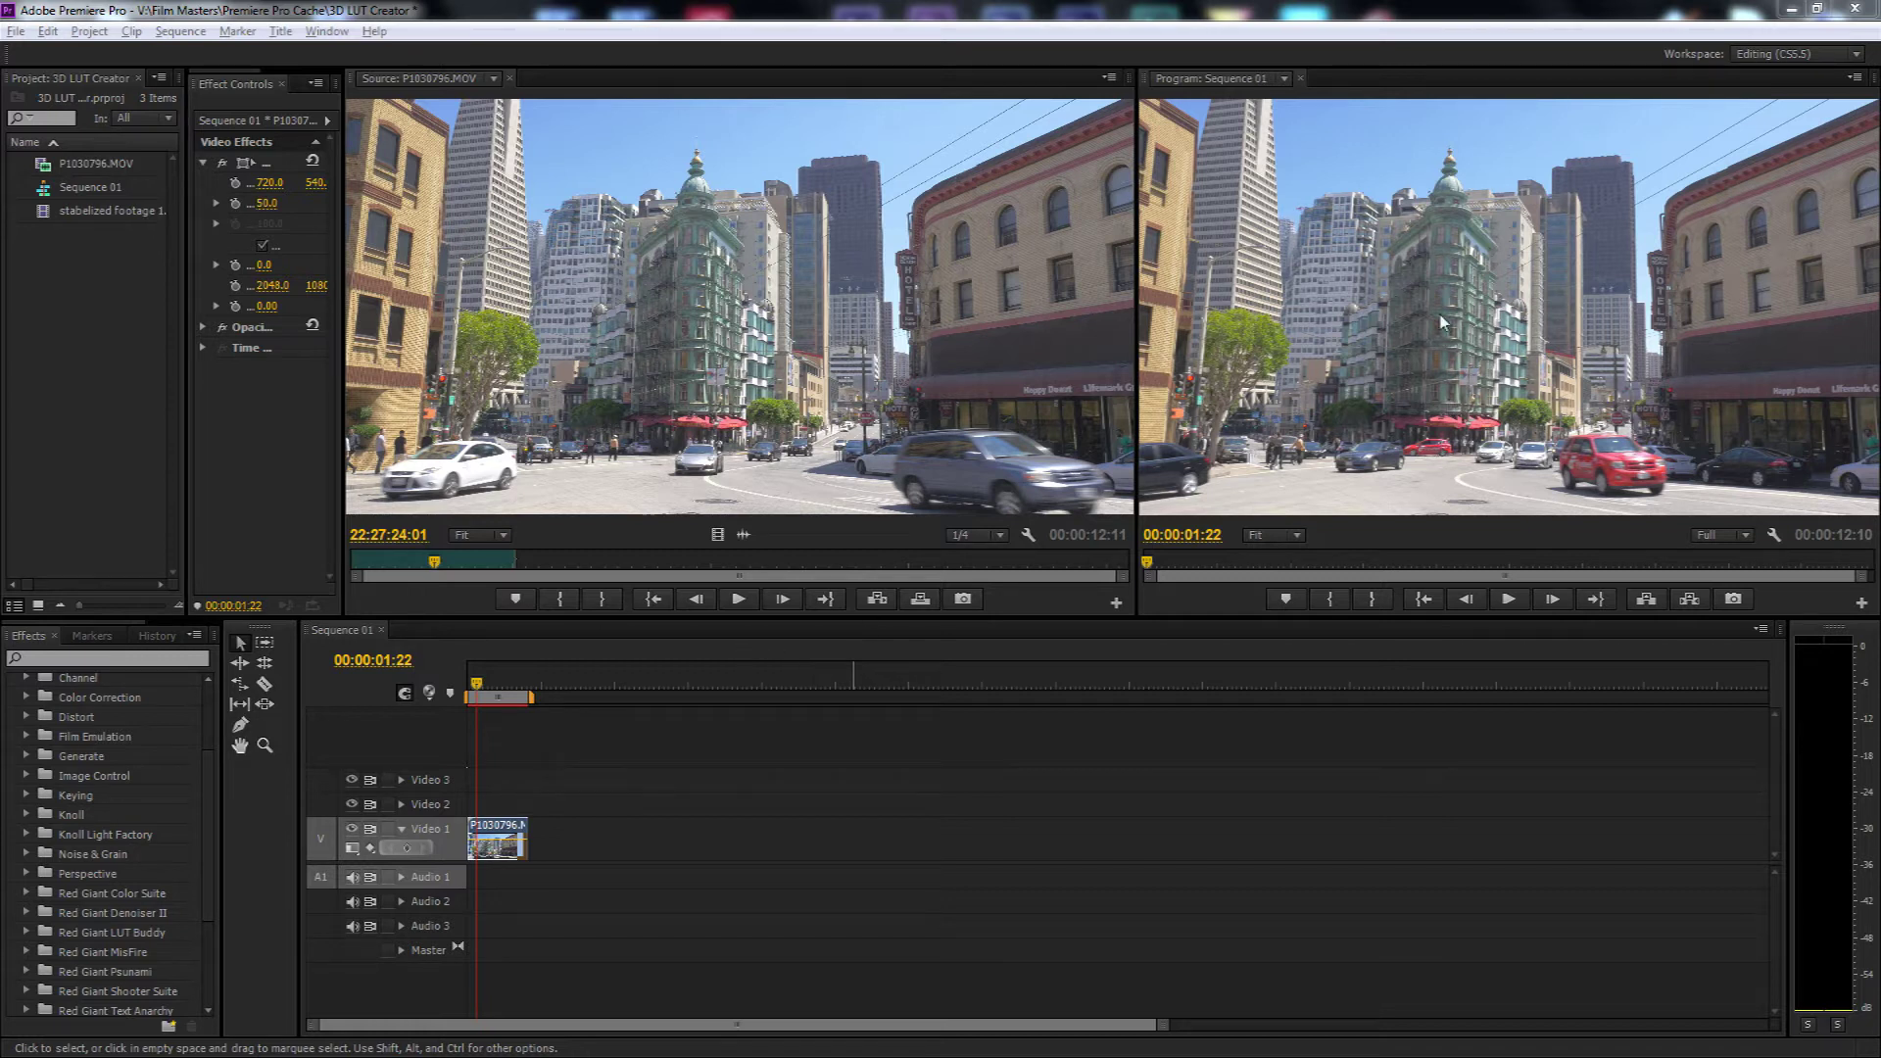
Export the sequence's current frame as a JPEG still named "LUT Image"
left_click(1732, 601)
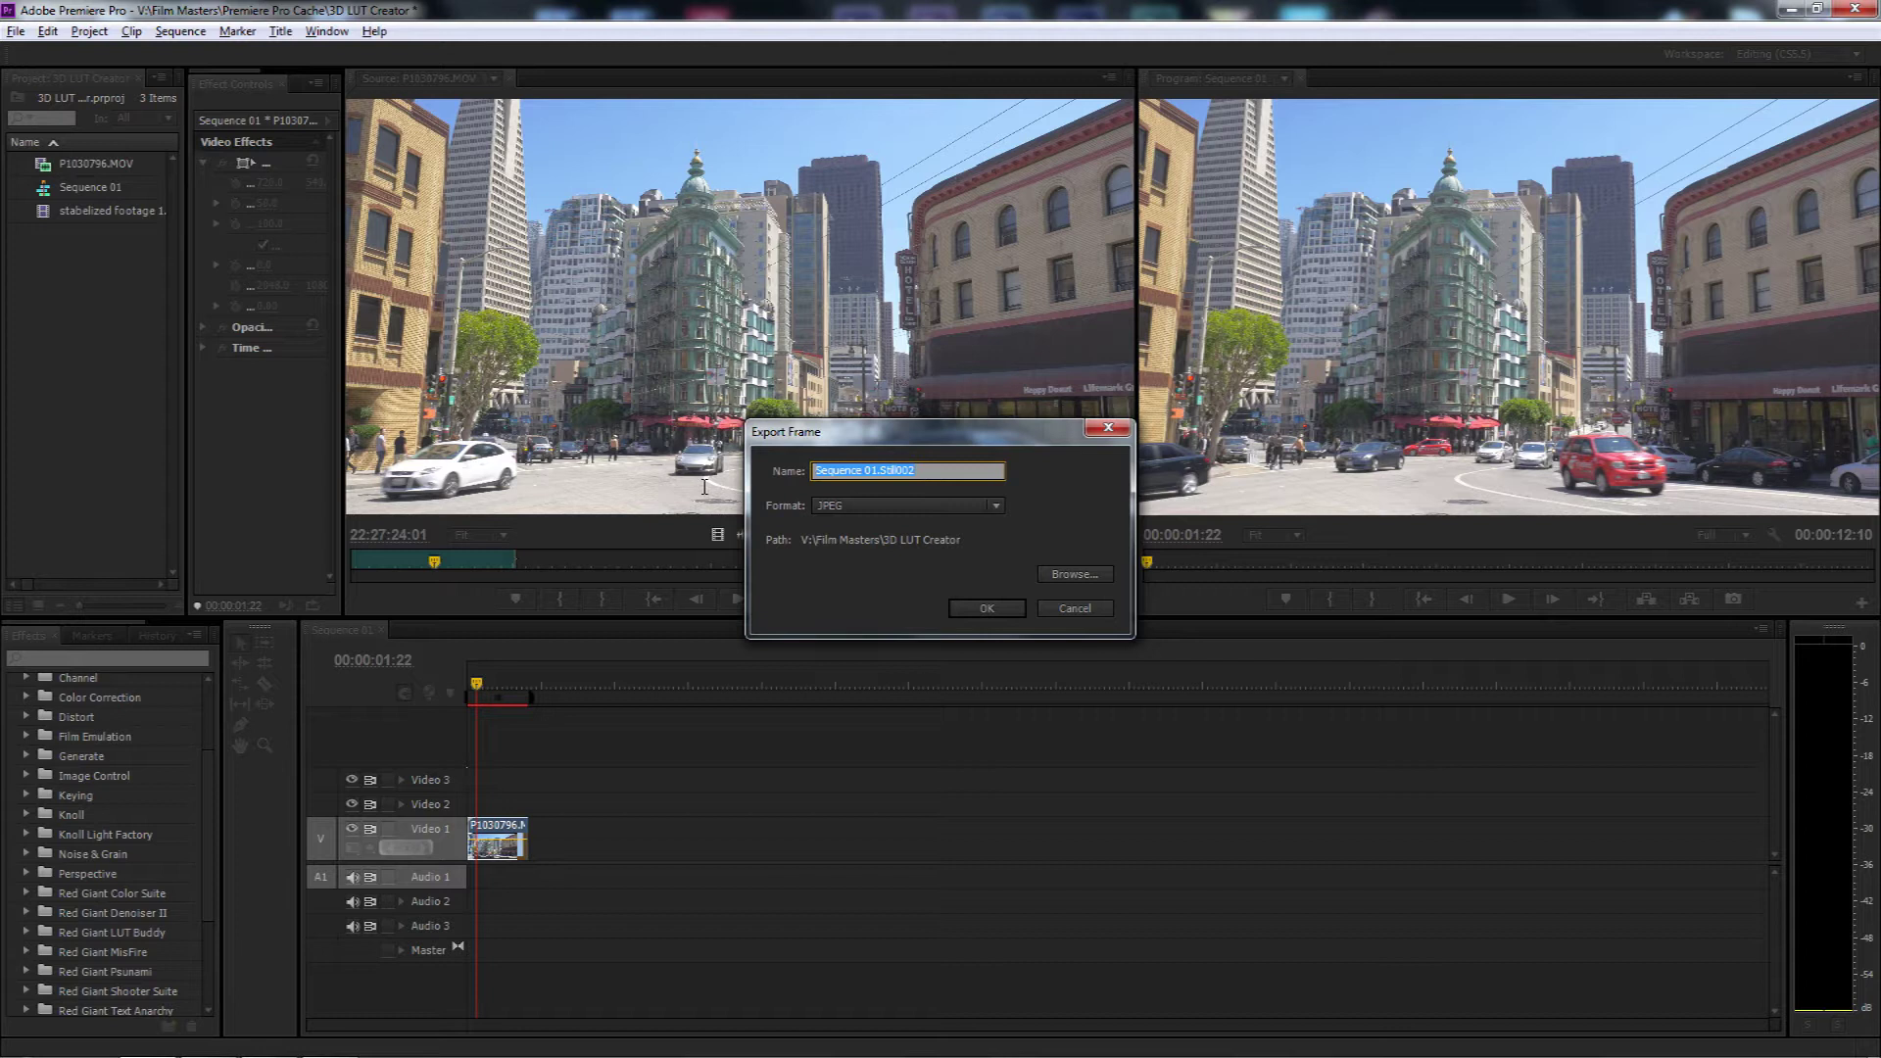
type("LUT Image")
left_click(988, 609)
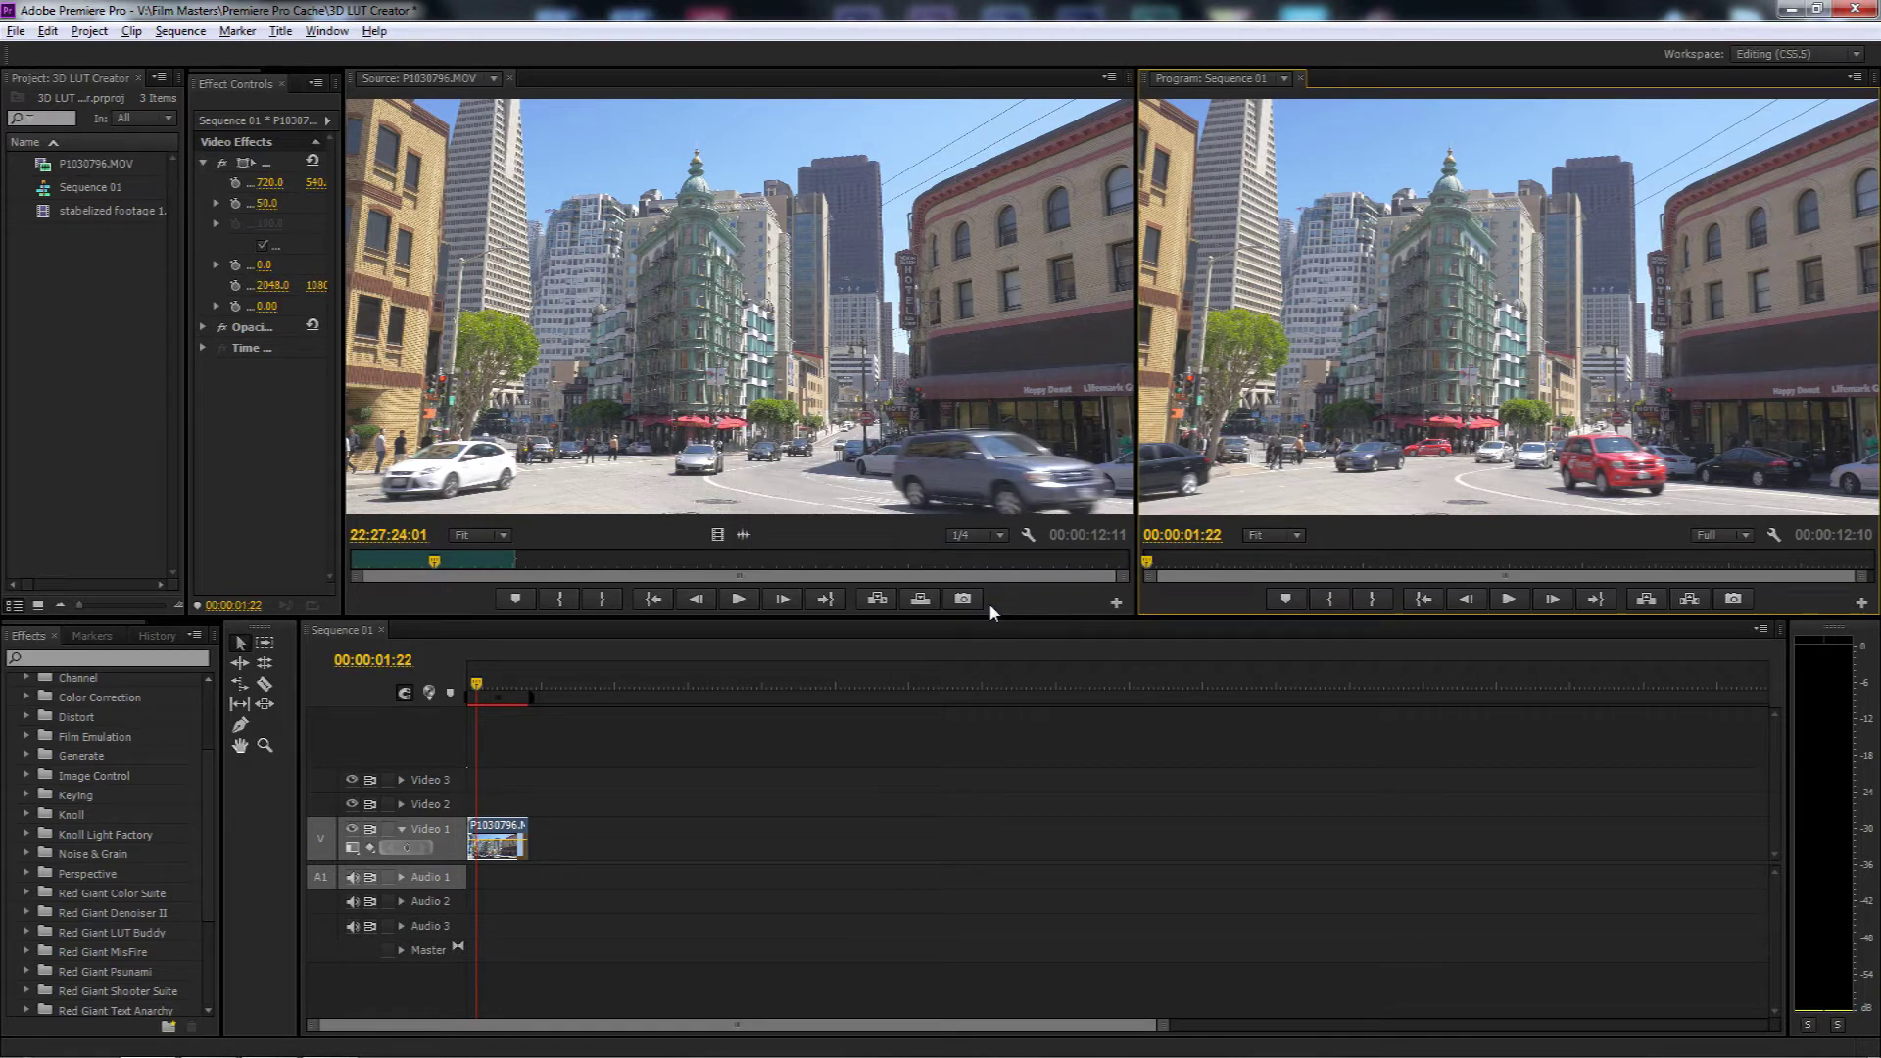
Switch to 3D LUT Creator and open the exported still "LUT Image" from the 3D LUT Creator folder
key("alt+Tab")
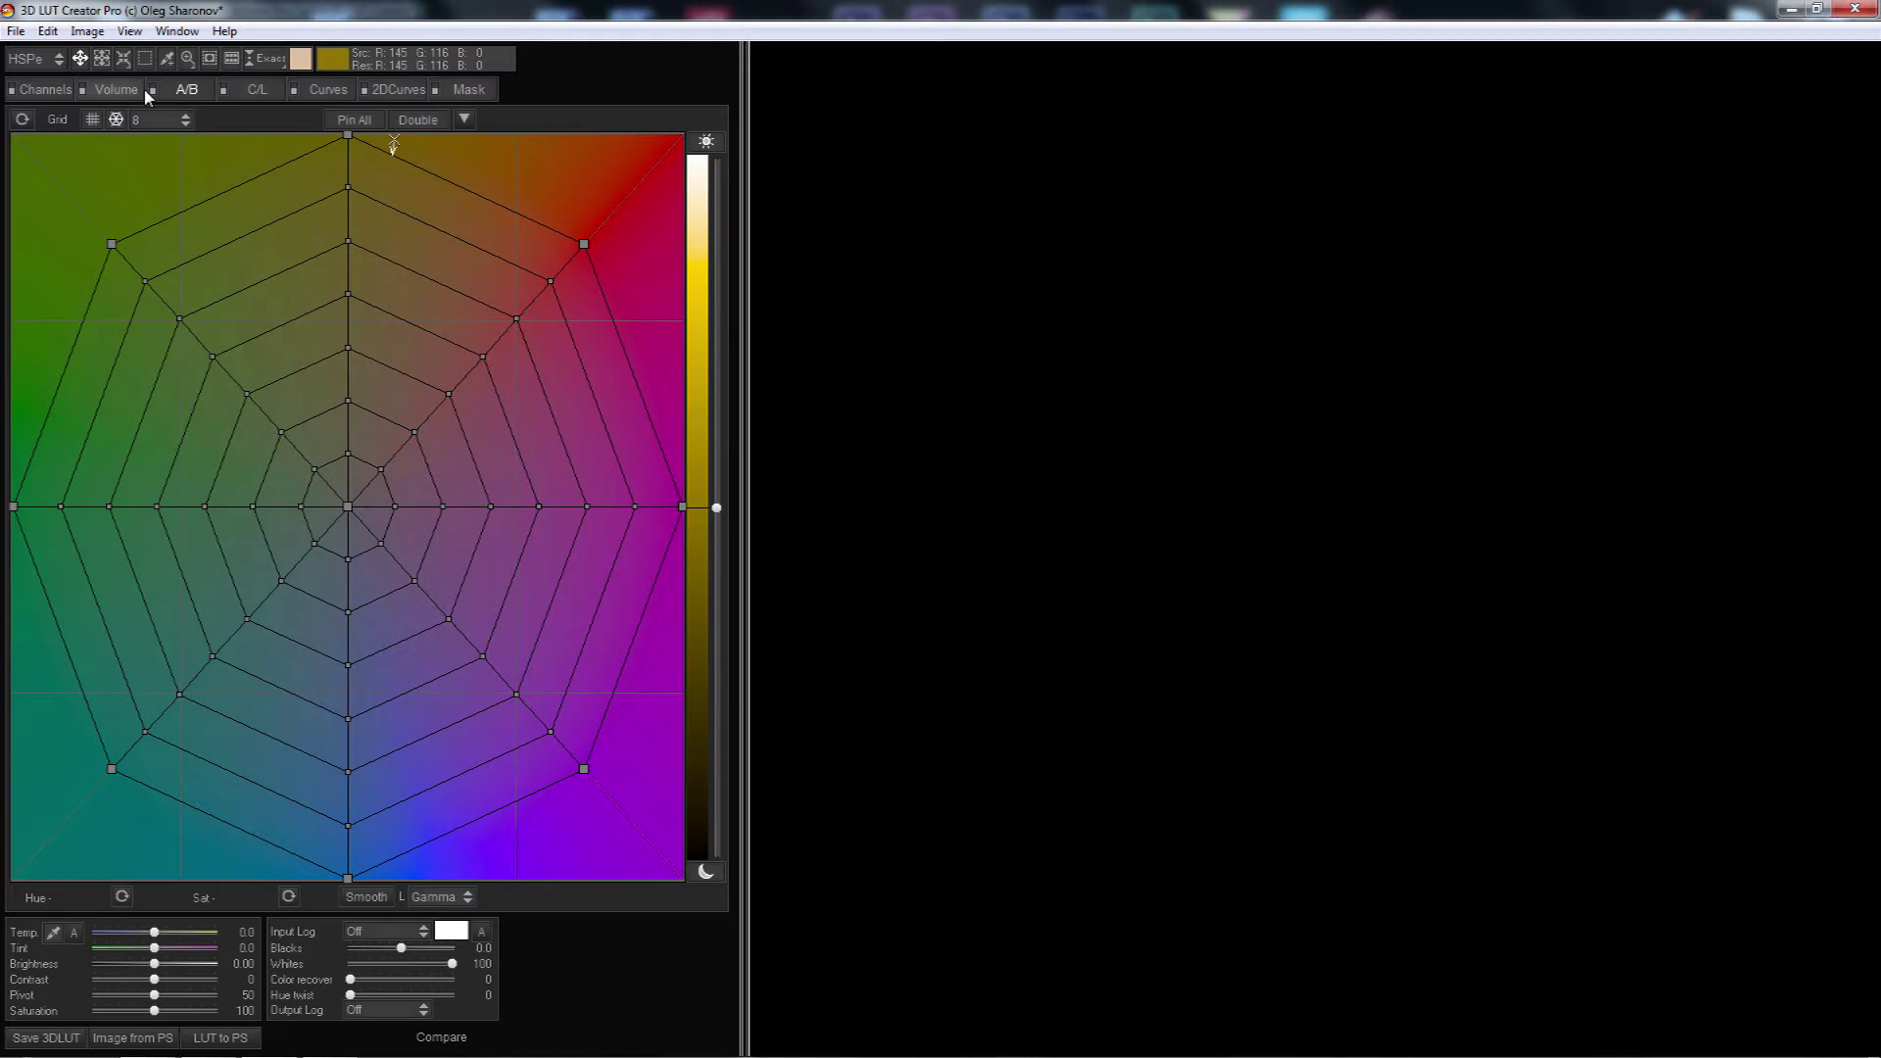
left_click(17, 33)
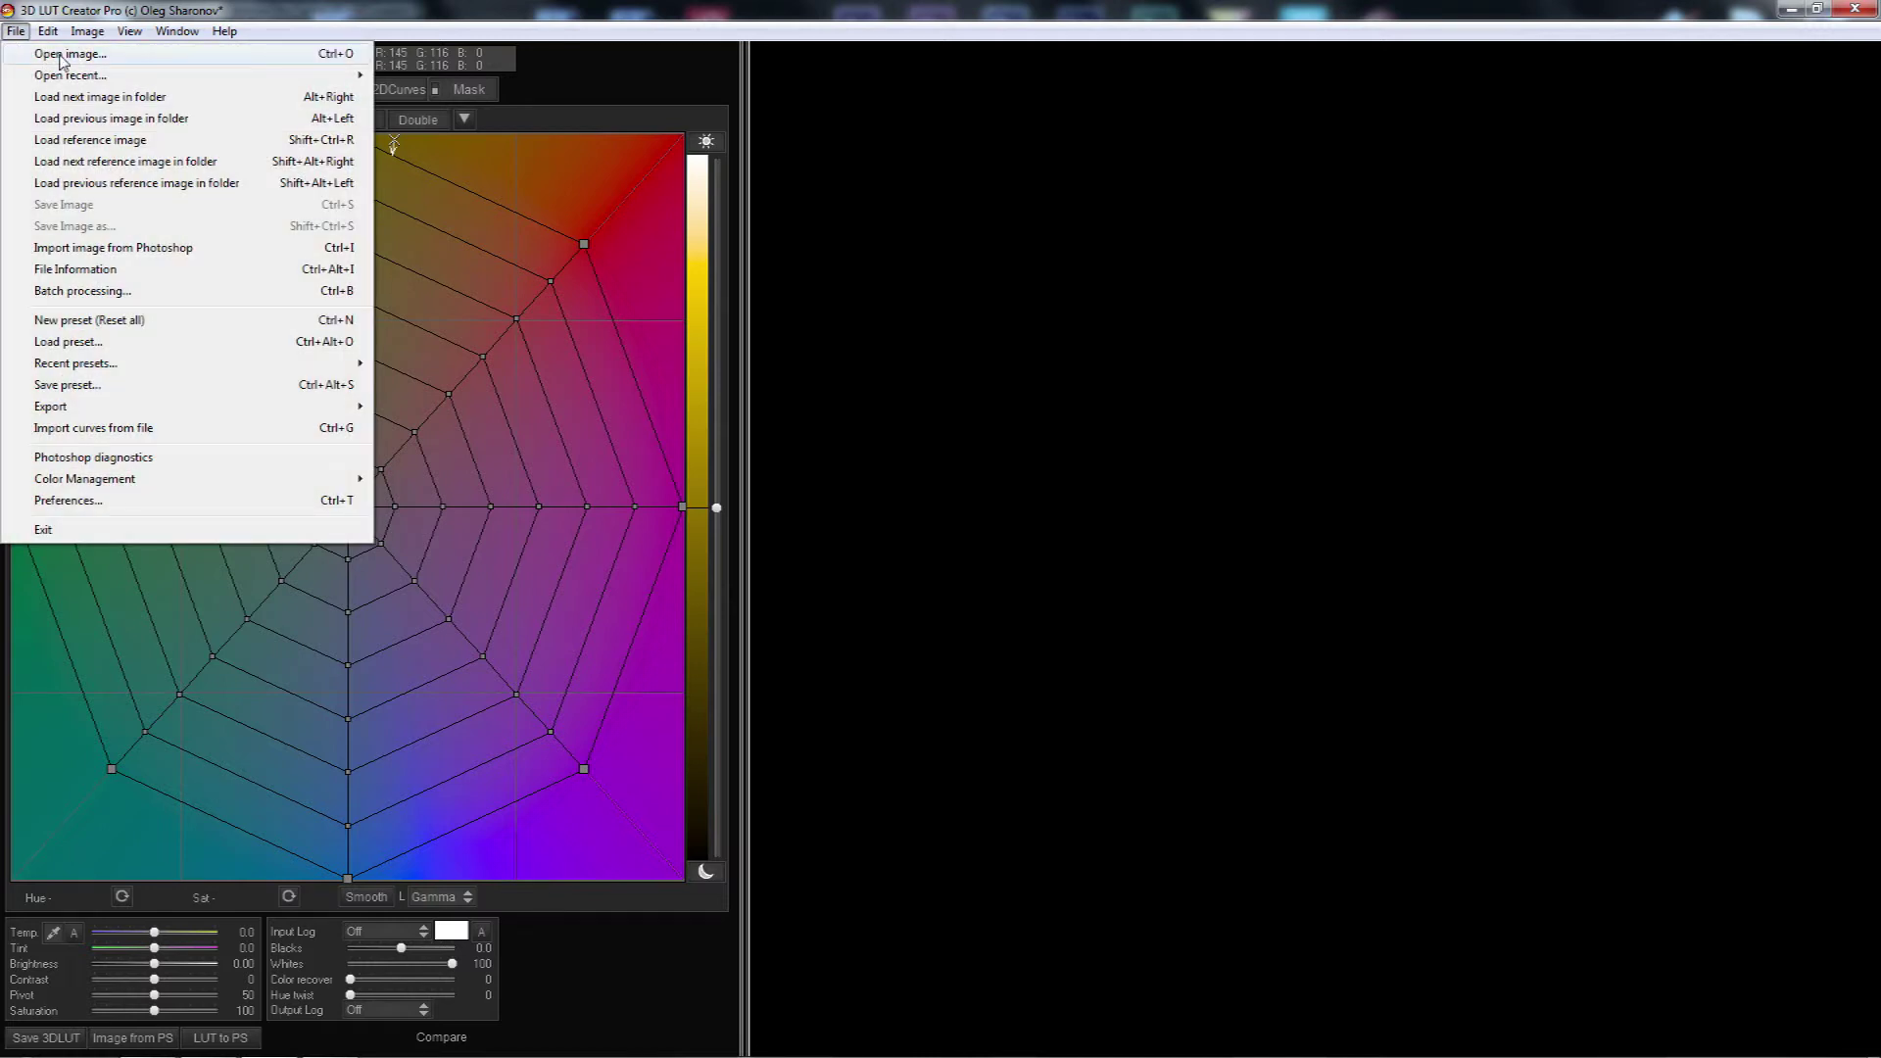
left_click(61, 61)
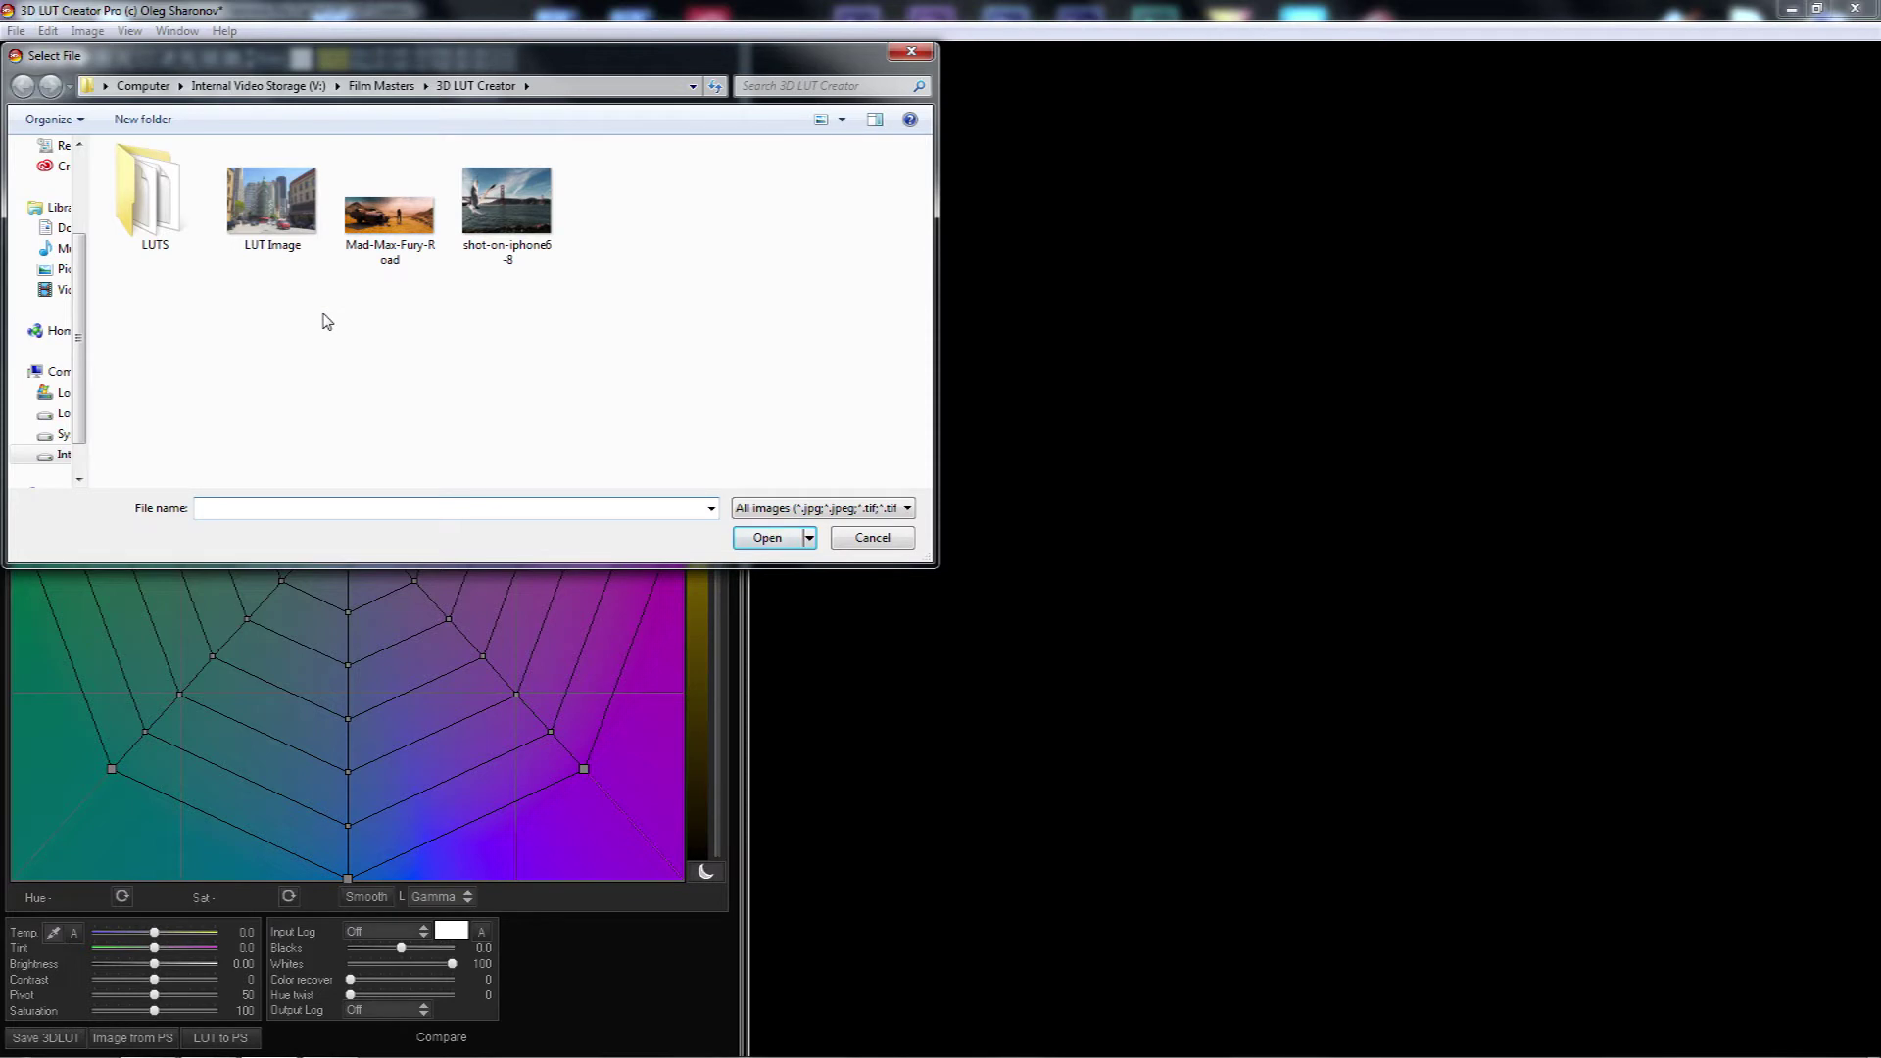
left_click(265, 248)
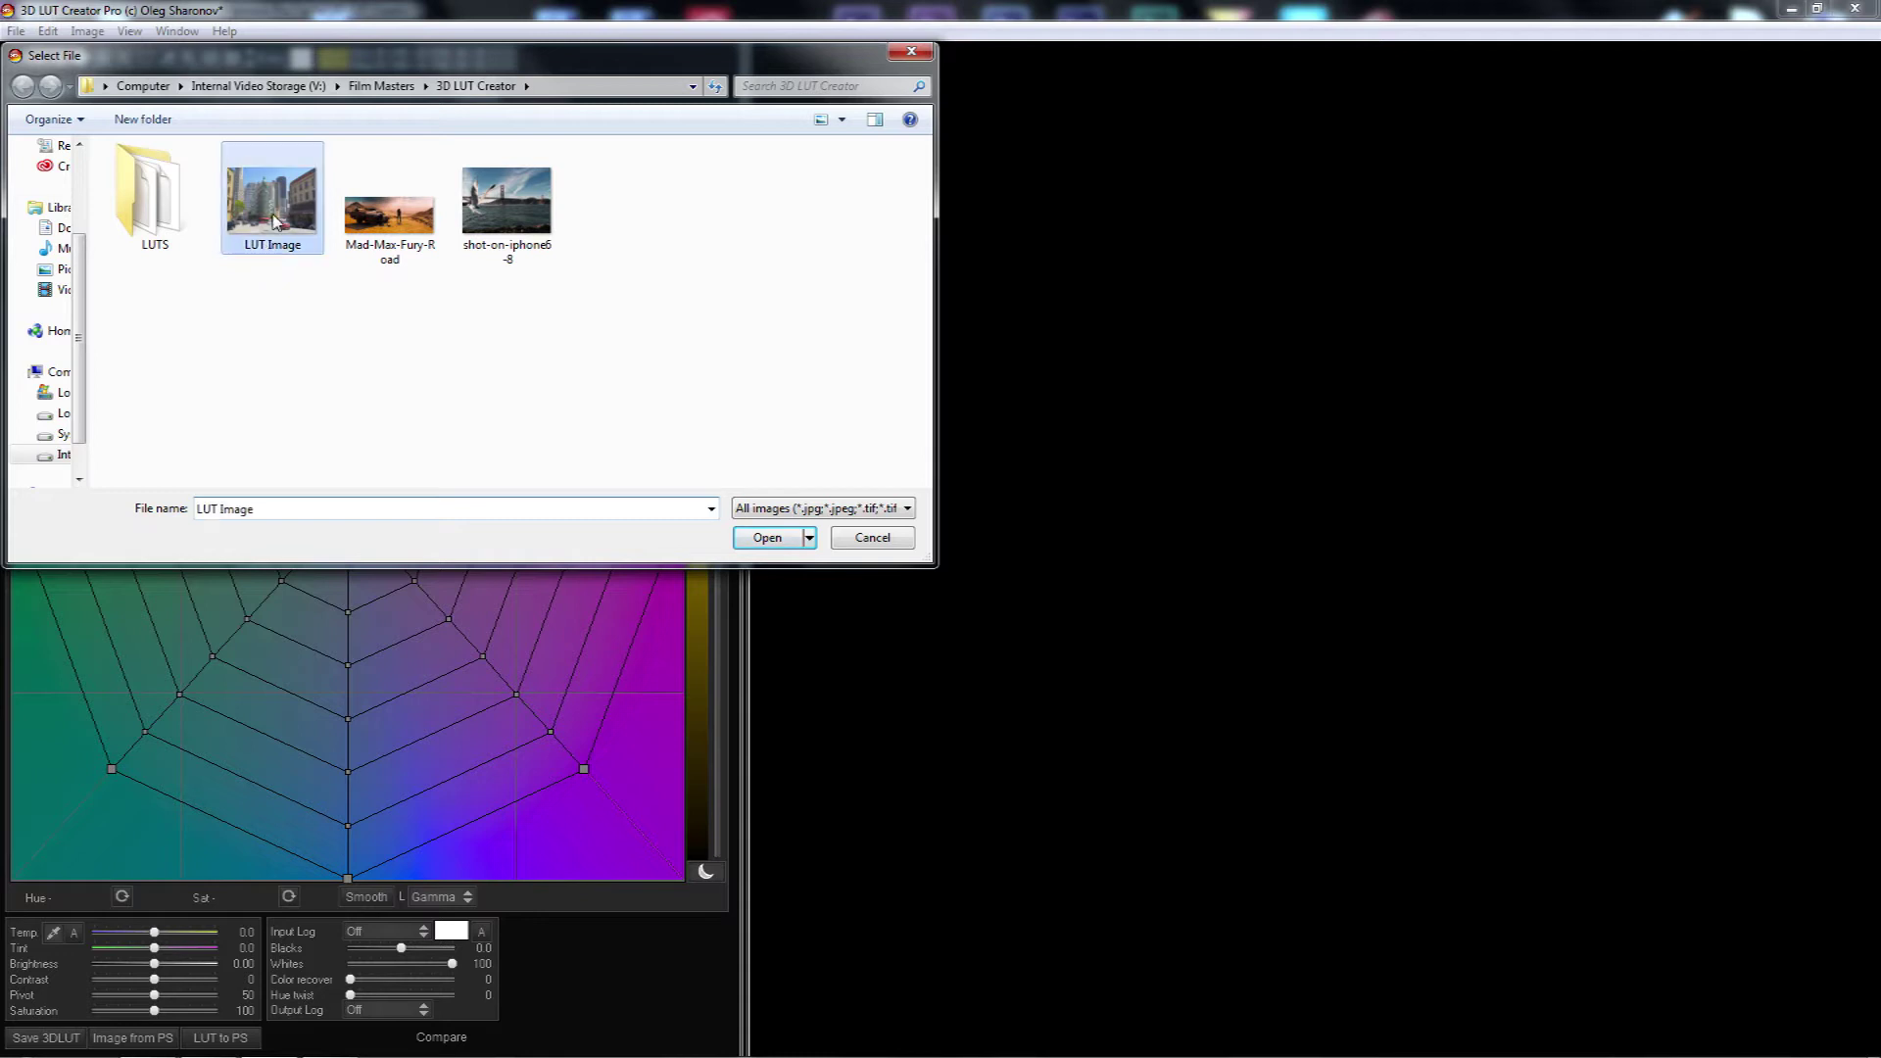
left_click(769, 540)
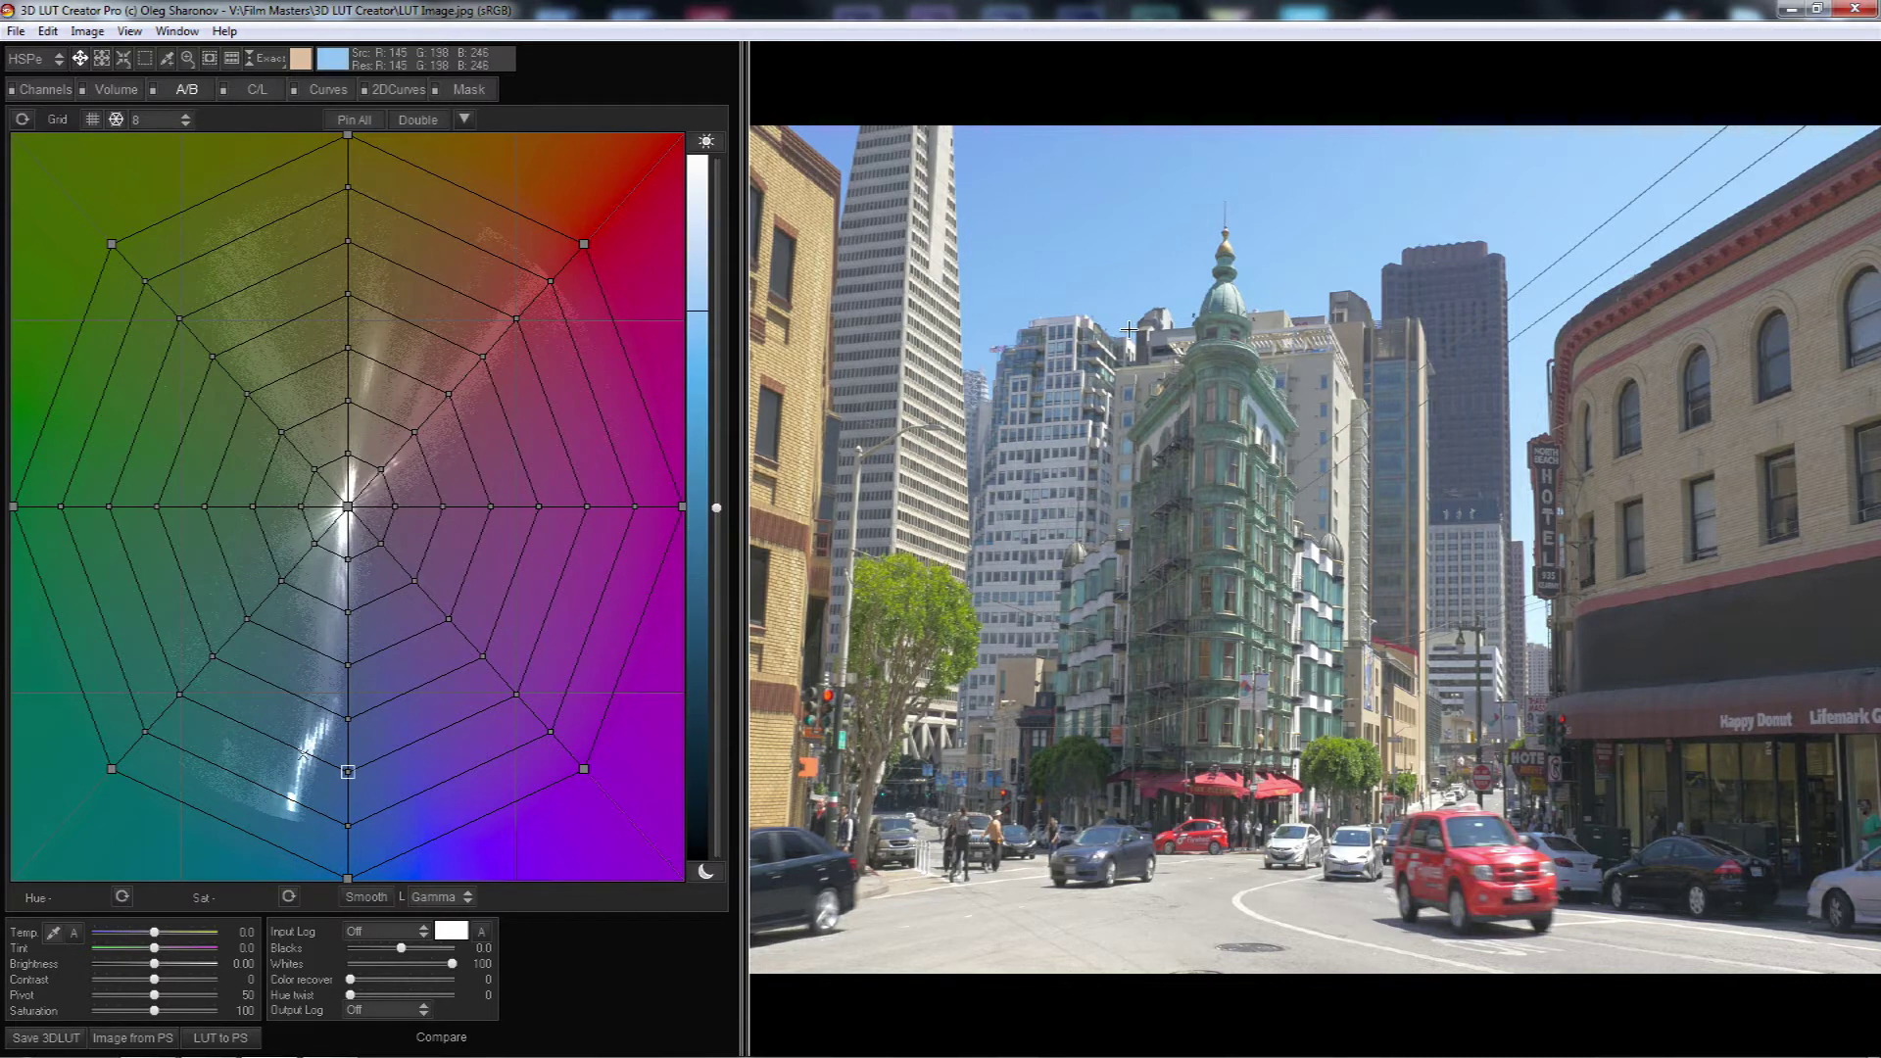
Try shifting the sky's blue toward purple on the A/B grid, and reset the grid's hue
left_click(1089, 206)
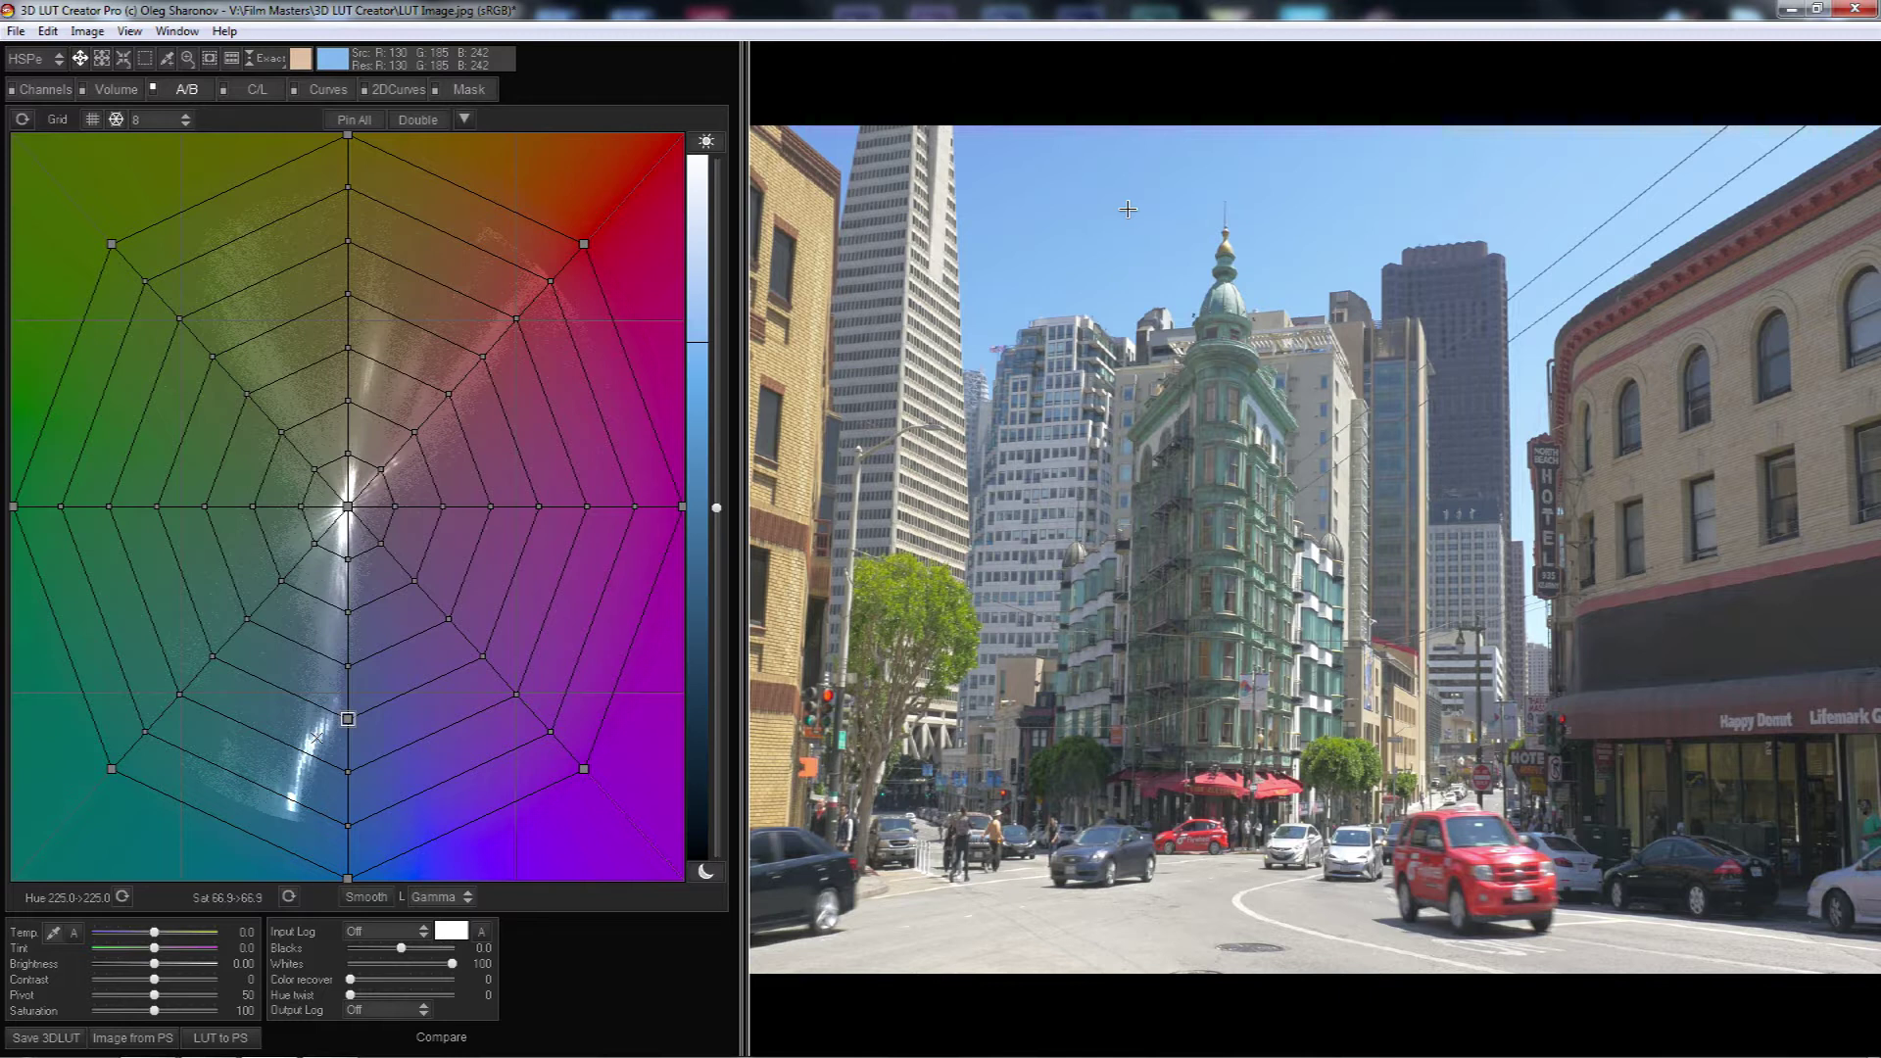
mouse_move(349, 723)
left_mouse_down()
mouse_move(300, 751)
mouse_move(446, 727)
mouse_move(306, 712)
mouse_move(314, 686)
mouse_move(362, 715)
mouse_move(519, 588)
mouse_move(338, 710)
mouse_move(323, 700)
mouse_move(345, 719)
left_mouse_up()
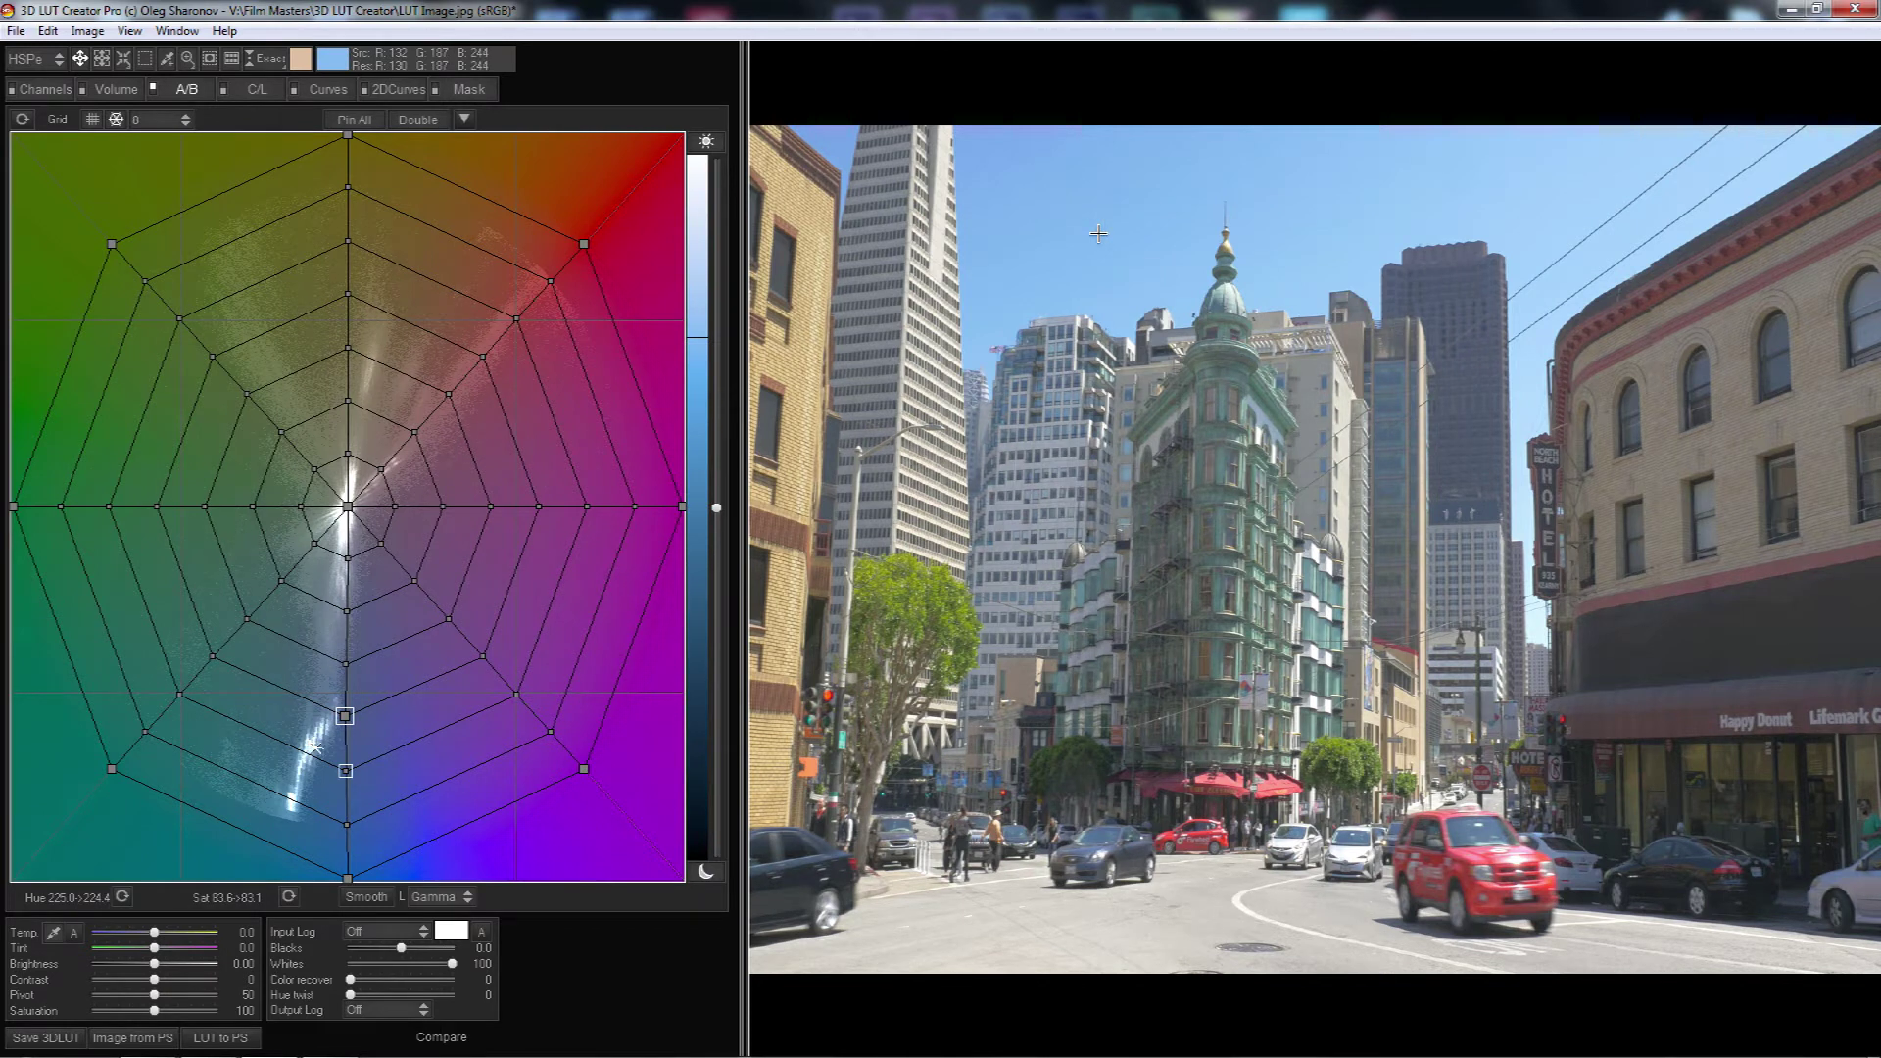
left_click_drag(1098, 234, 1293, 202)
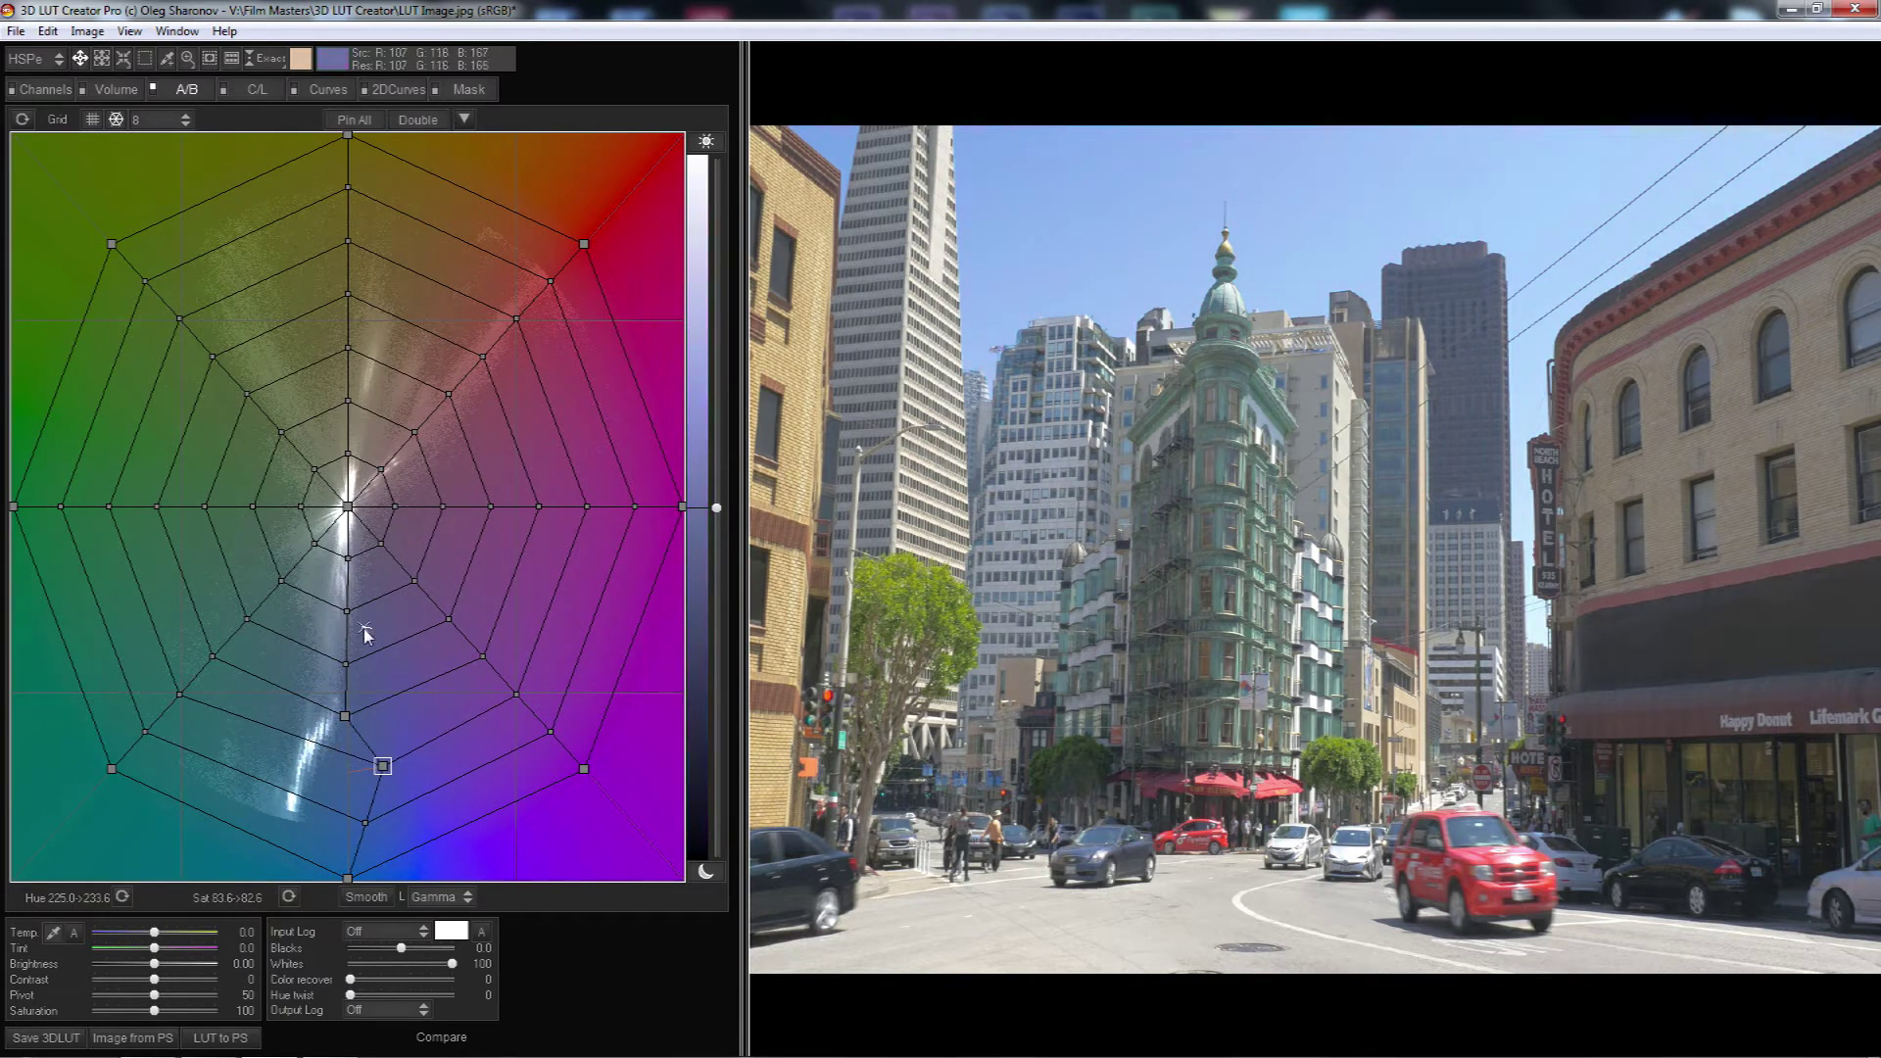
left_click(123, 898)
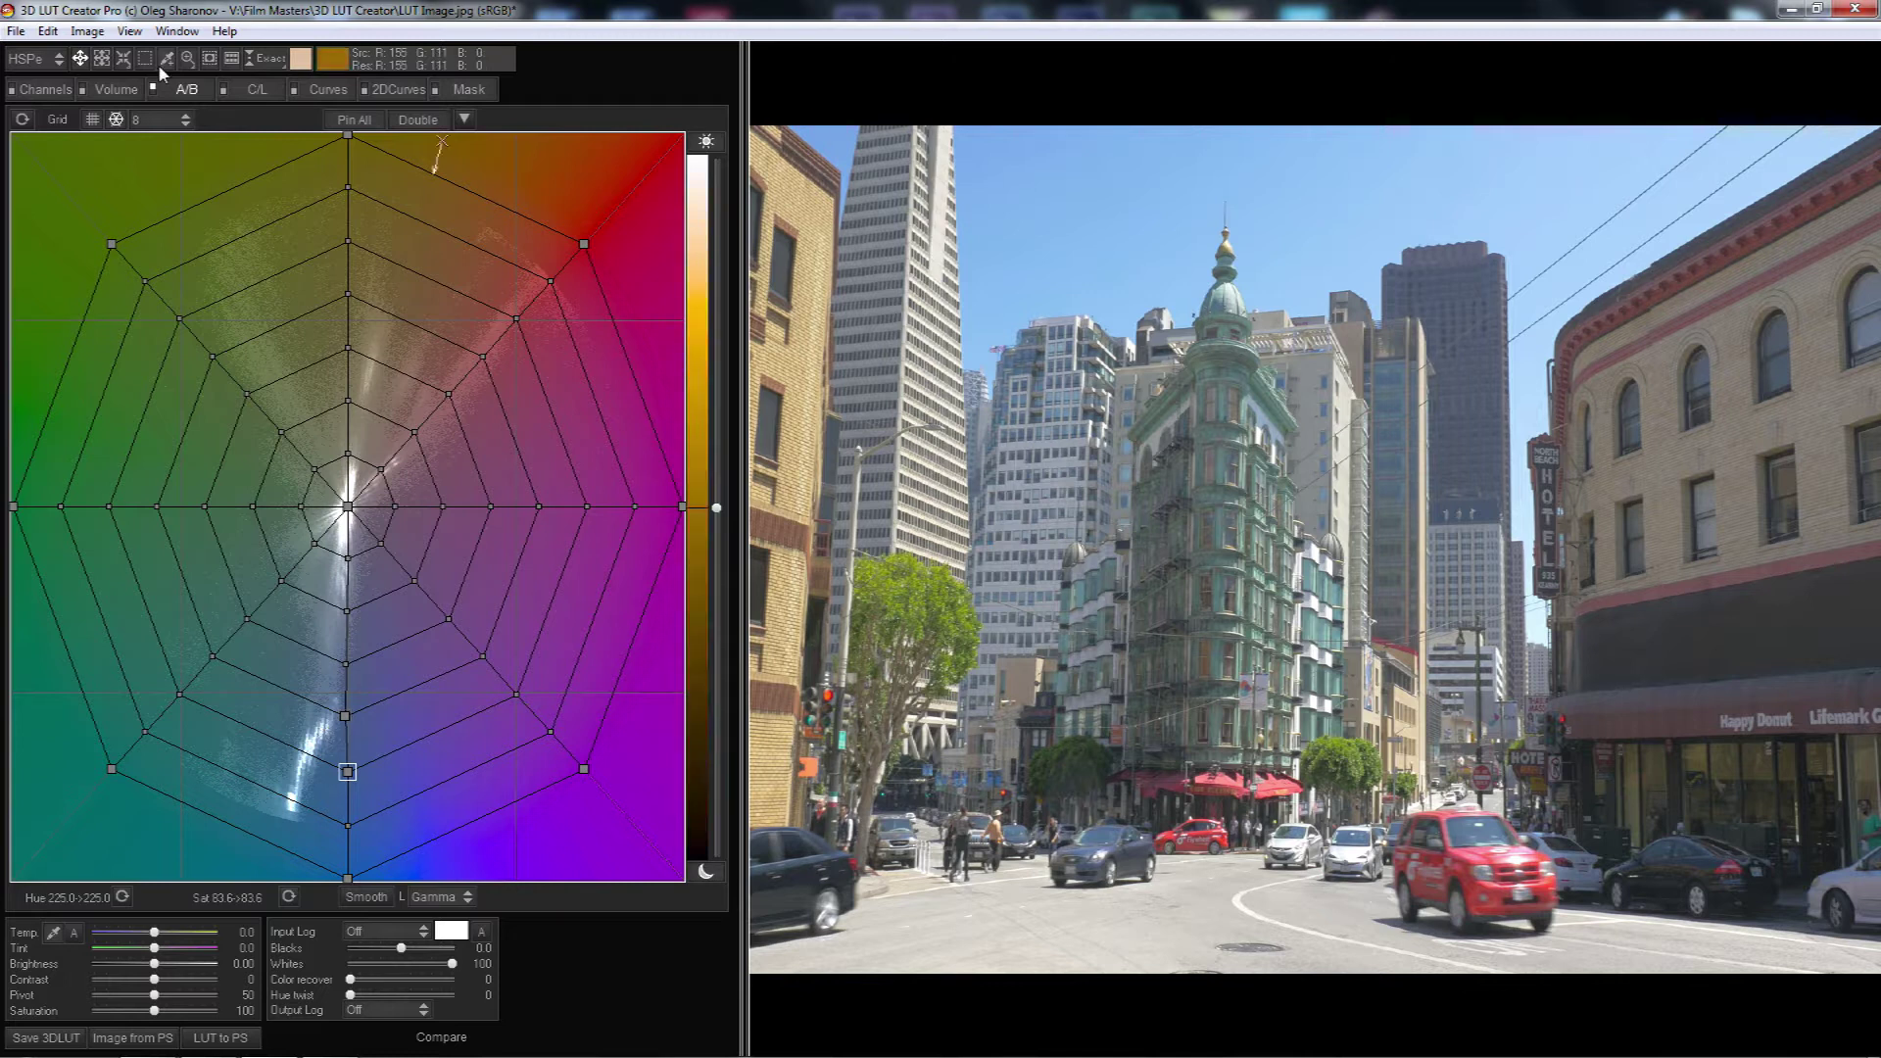
Load "shot-on-iphone6-8" as the reference image
left_click(16, 31)
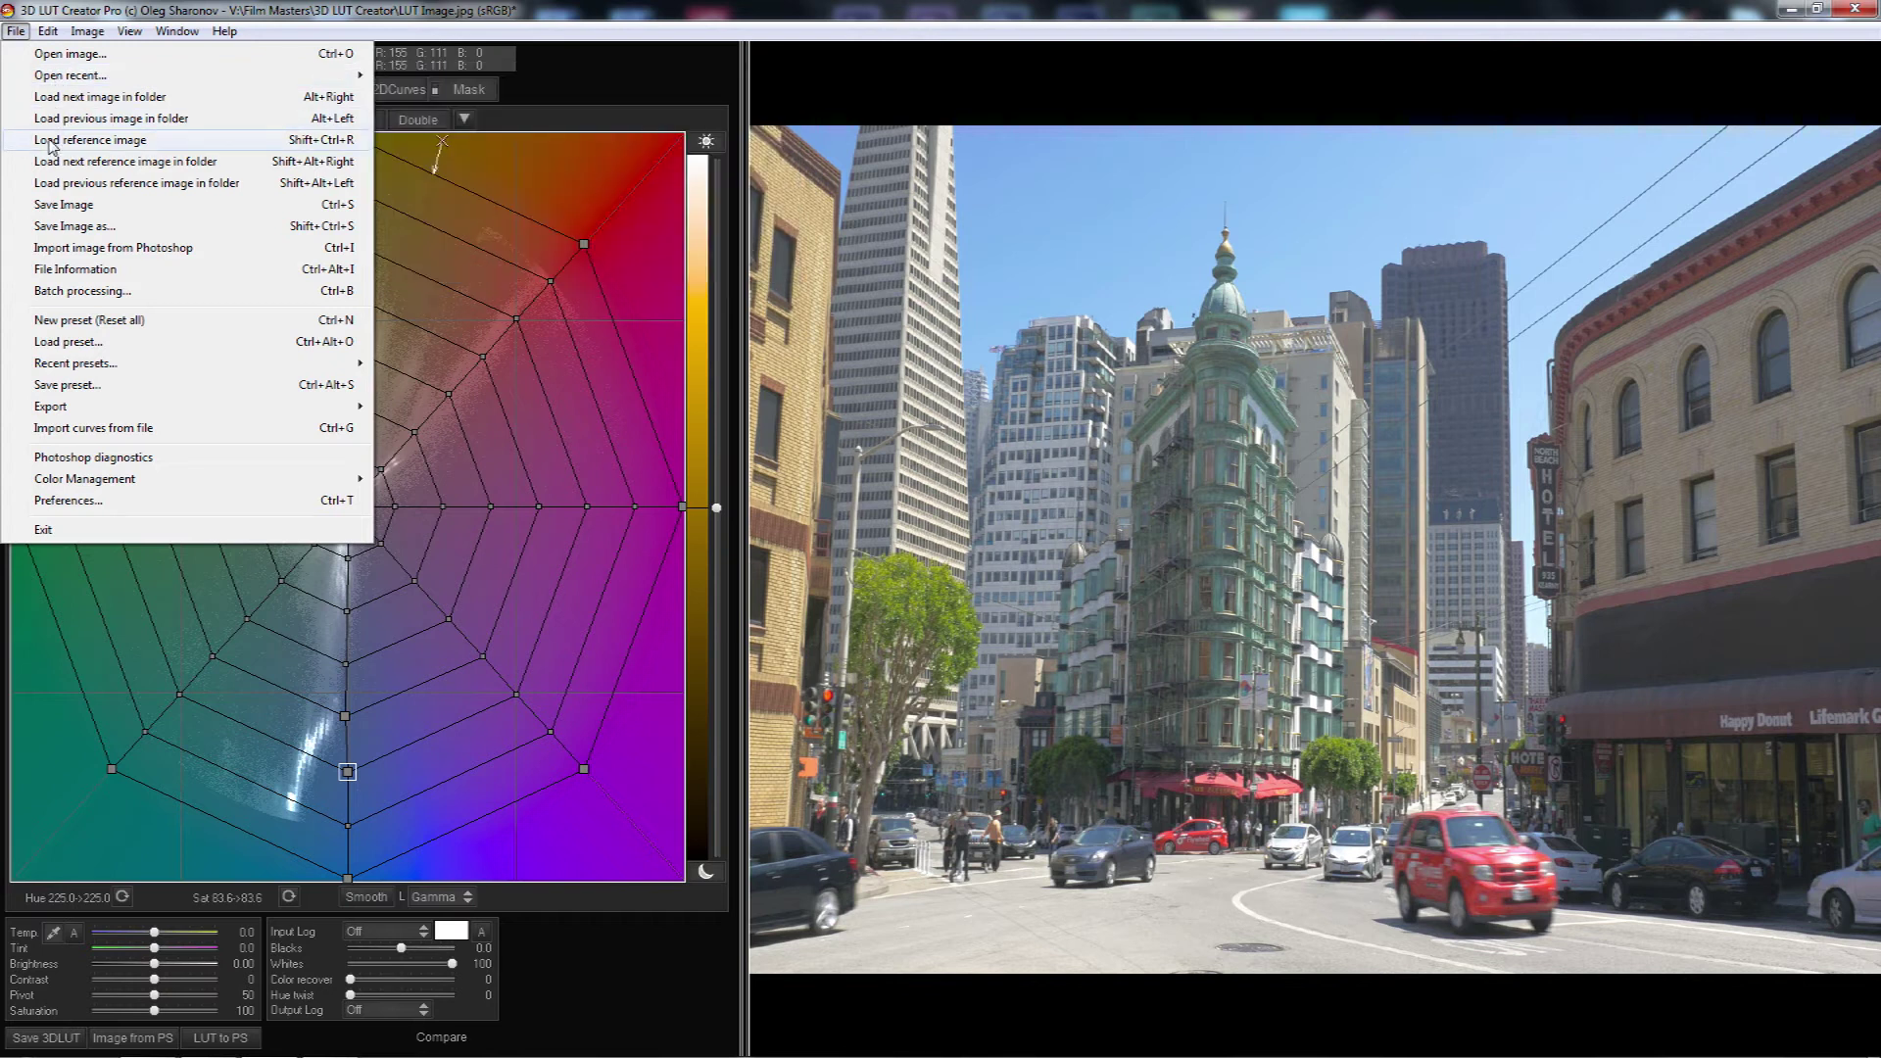
left_click(101, 142)
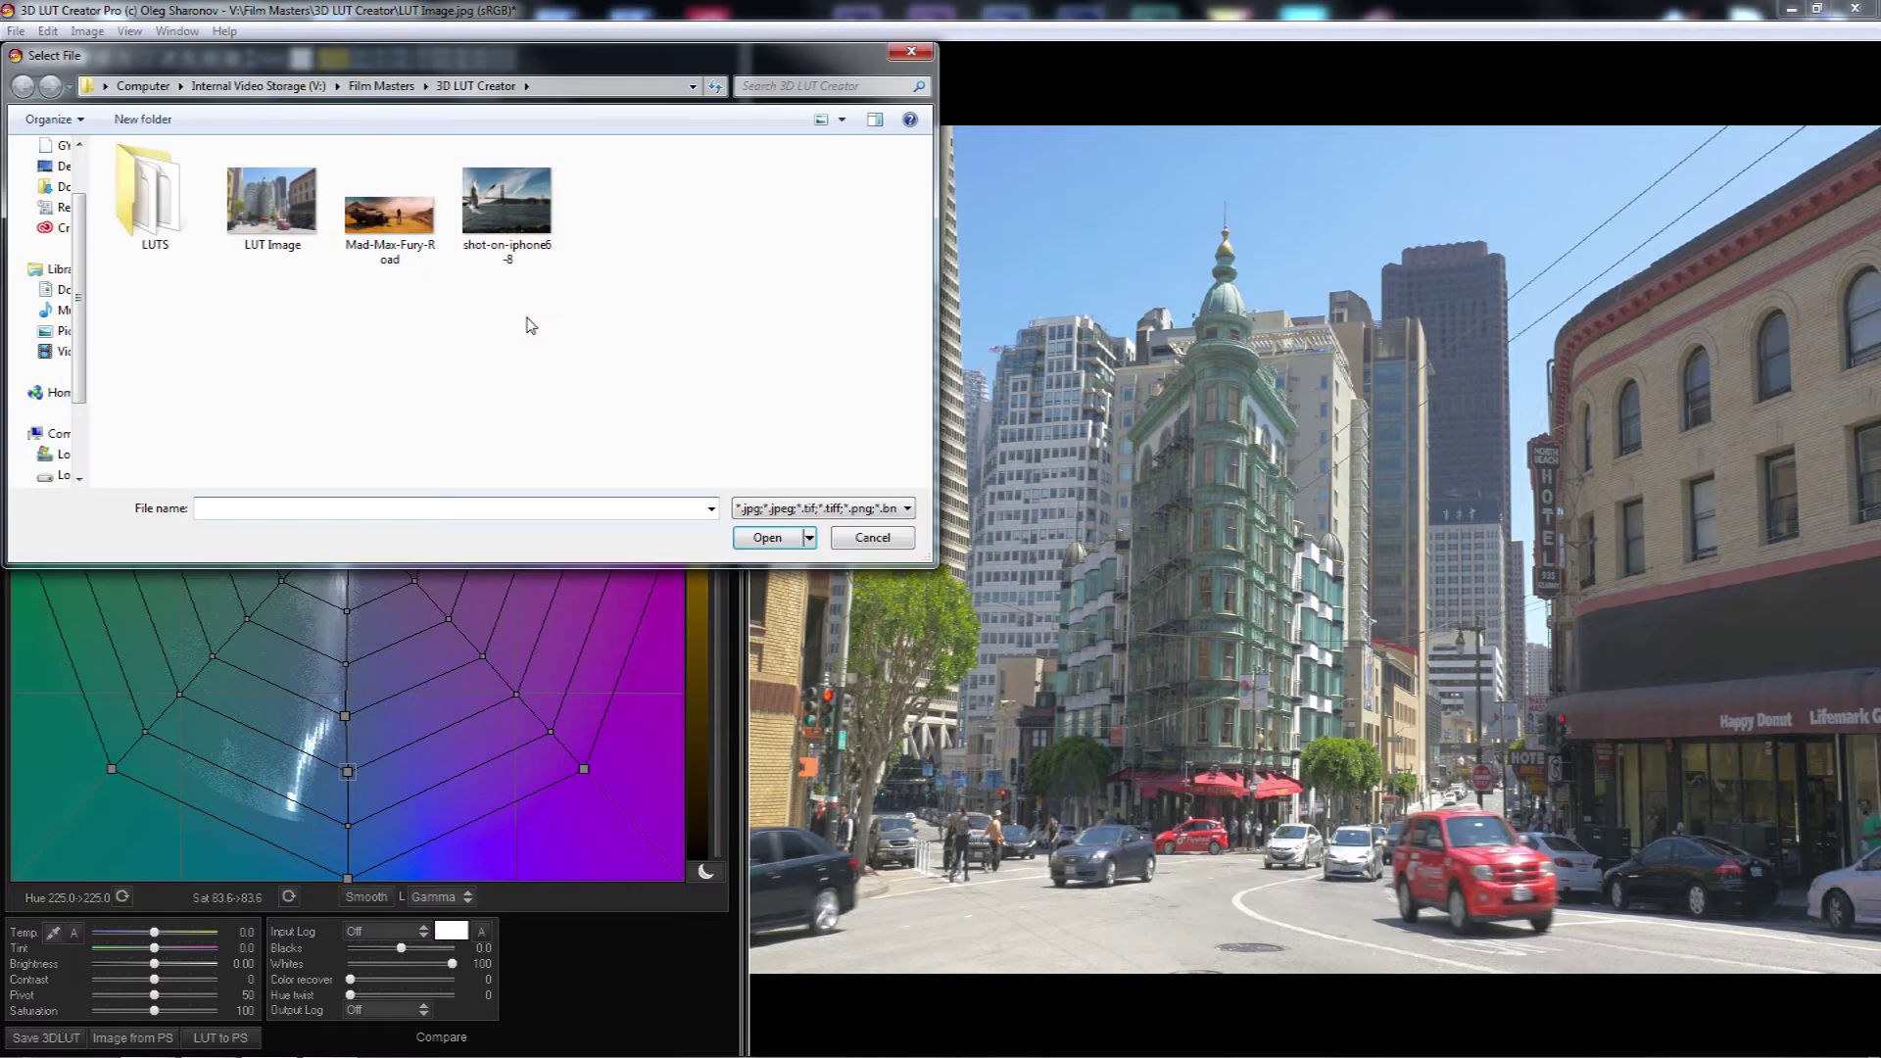
left_click(506, 230)
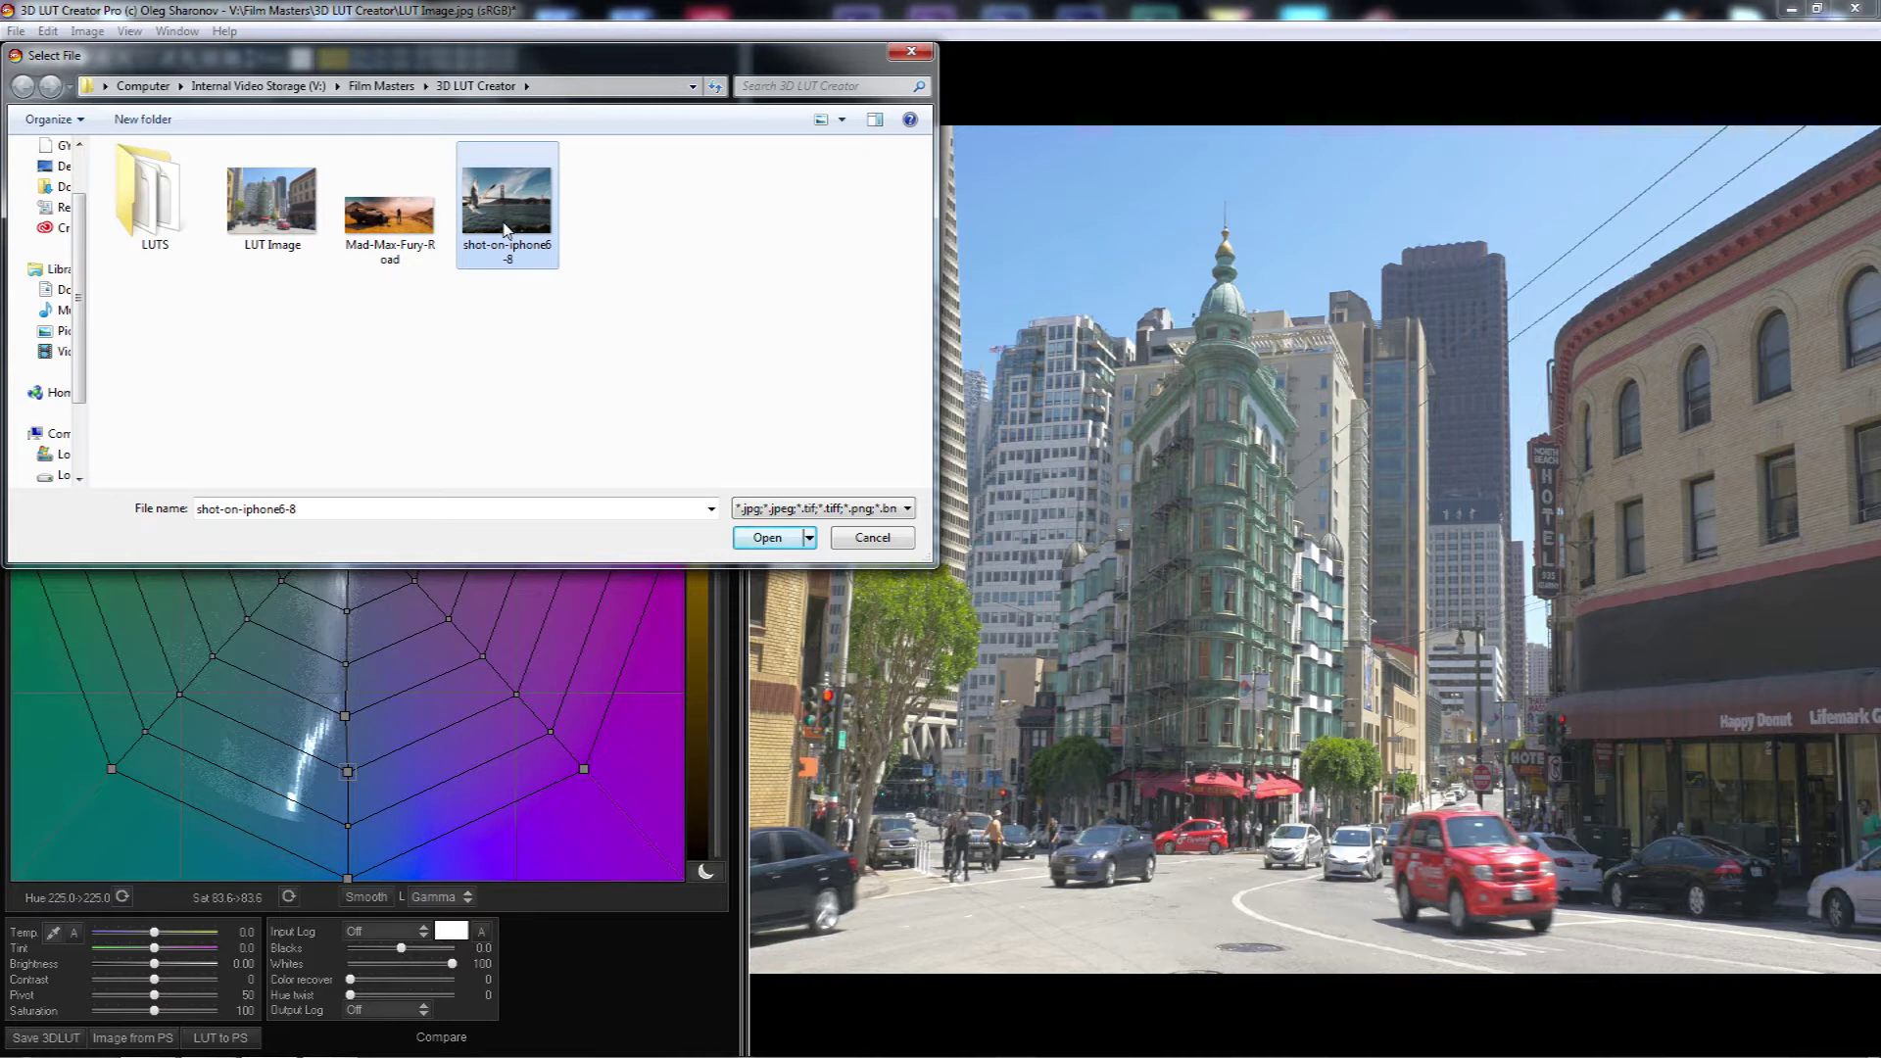
left_click(755, 544)
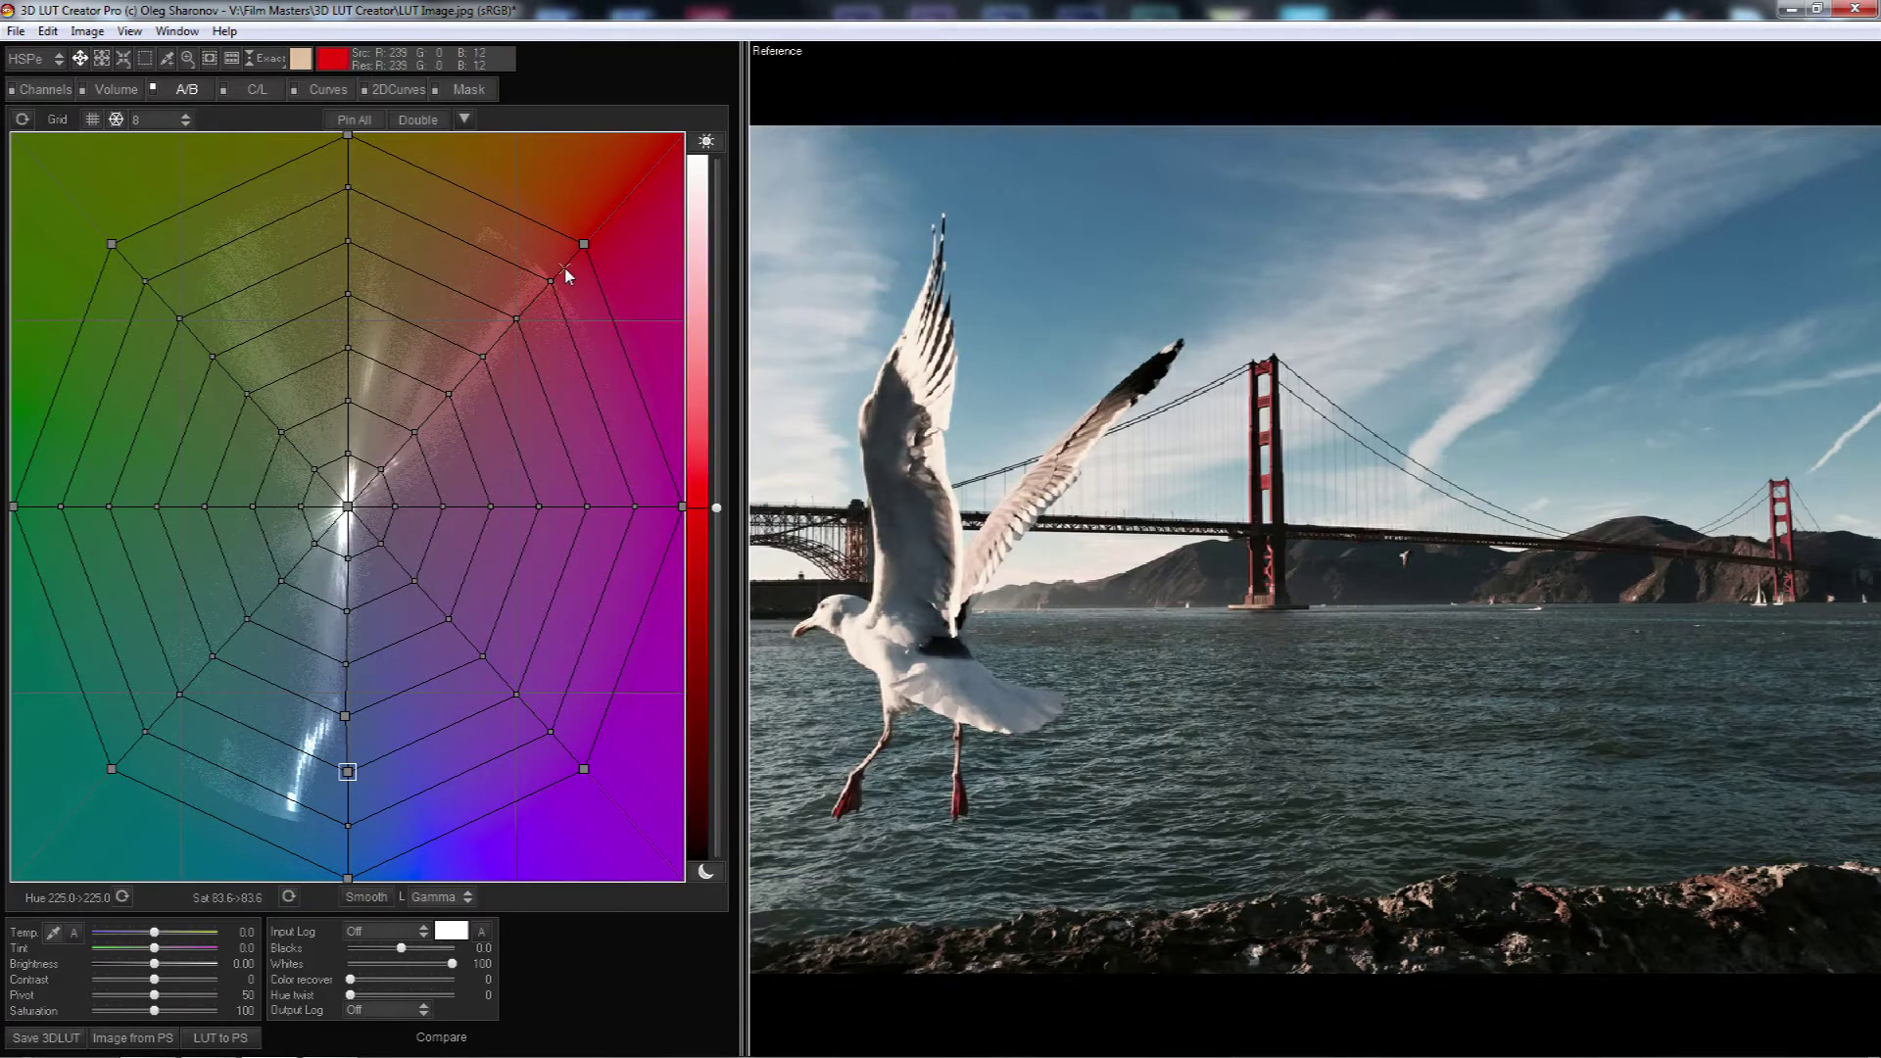
Start Auto Match colors to reference and move the Color Match dialog clear of the street image
left_click(47, 30)
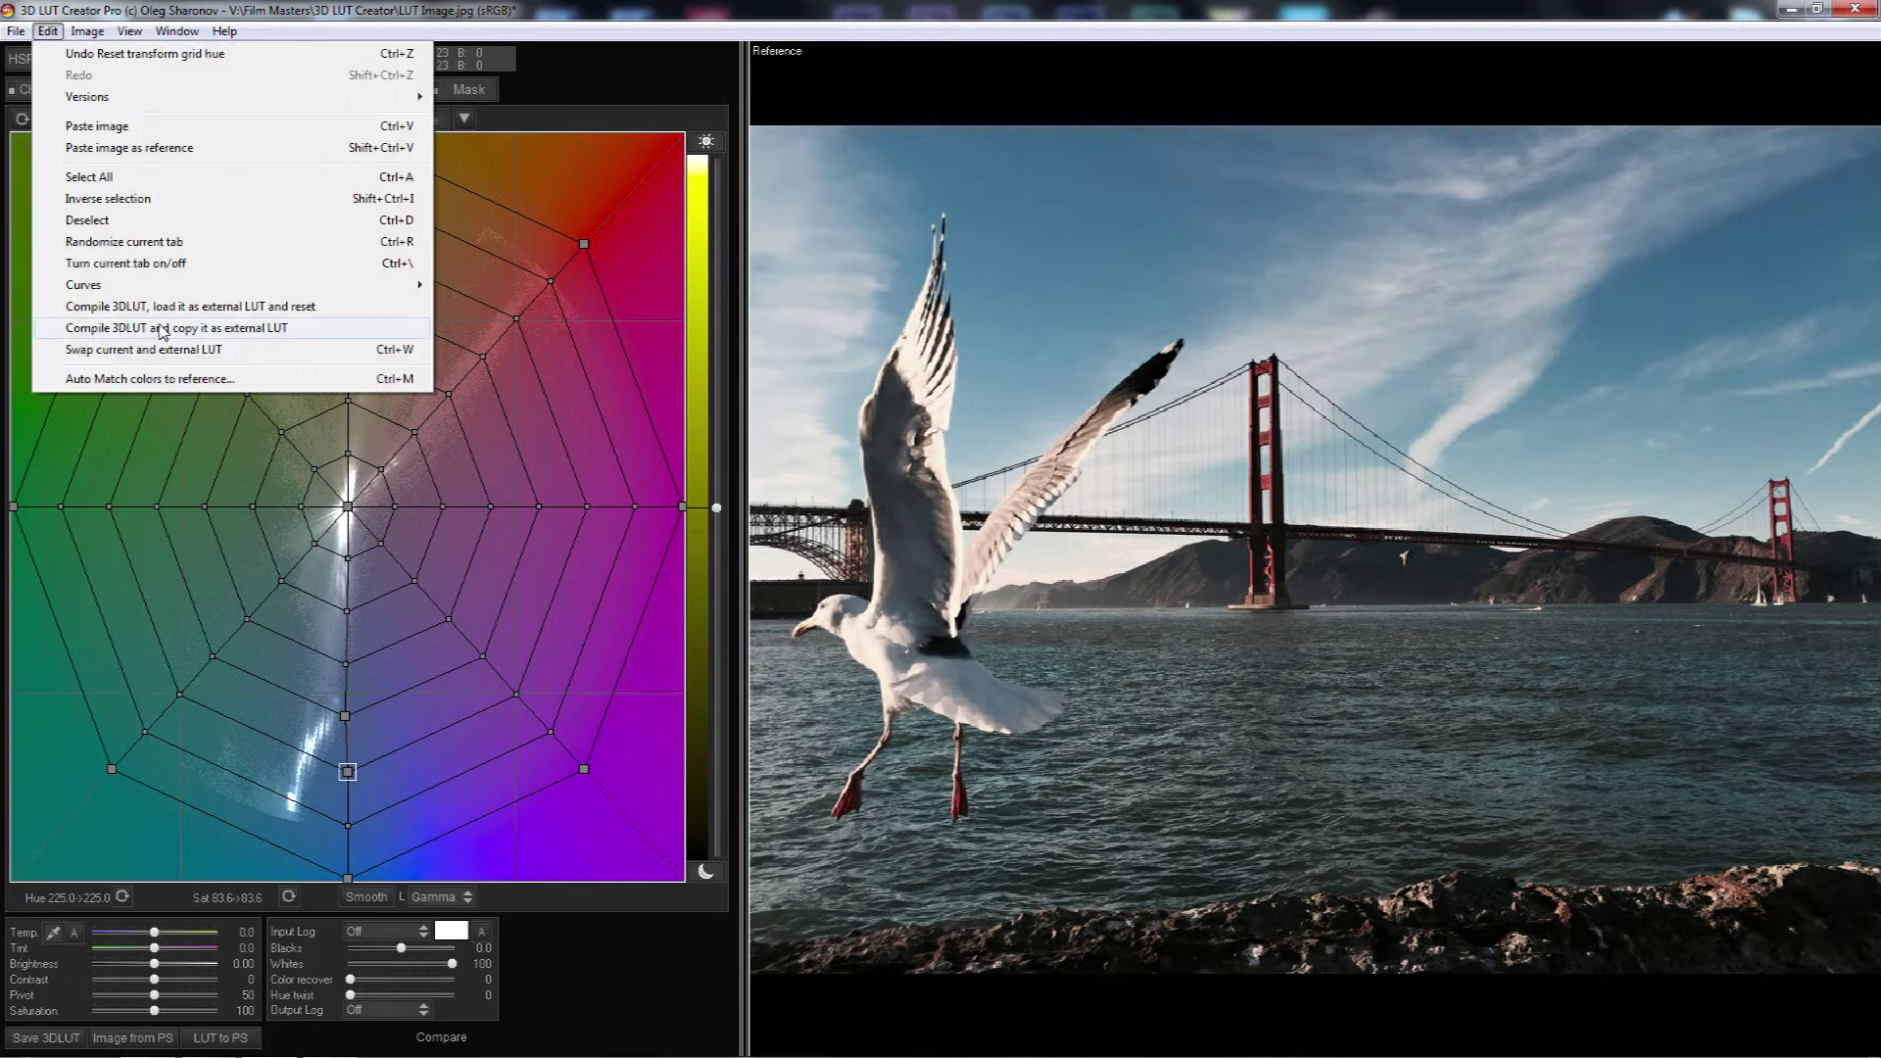
left_click(188, 379)
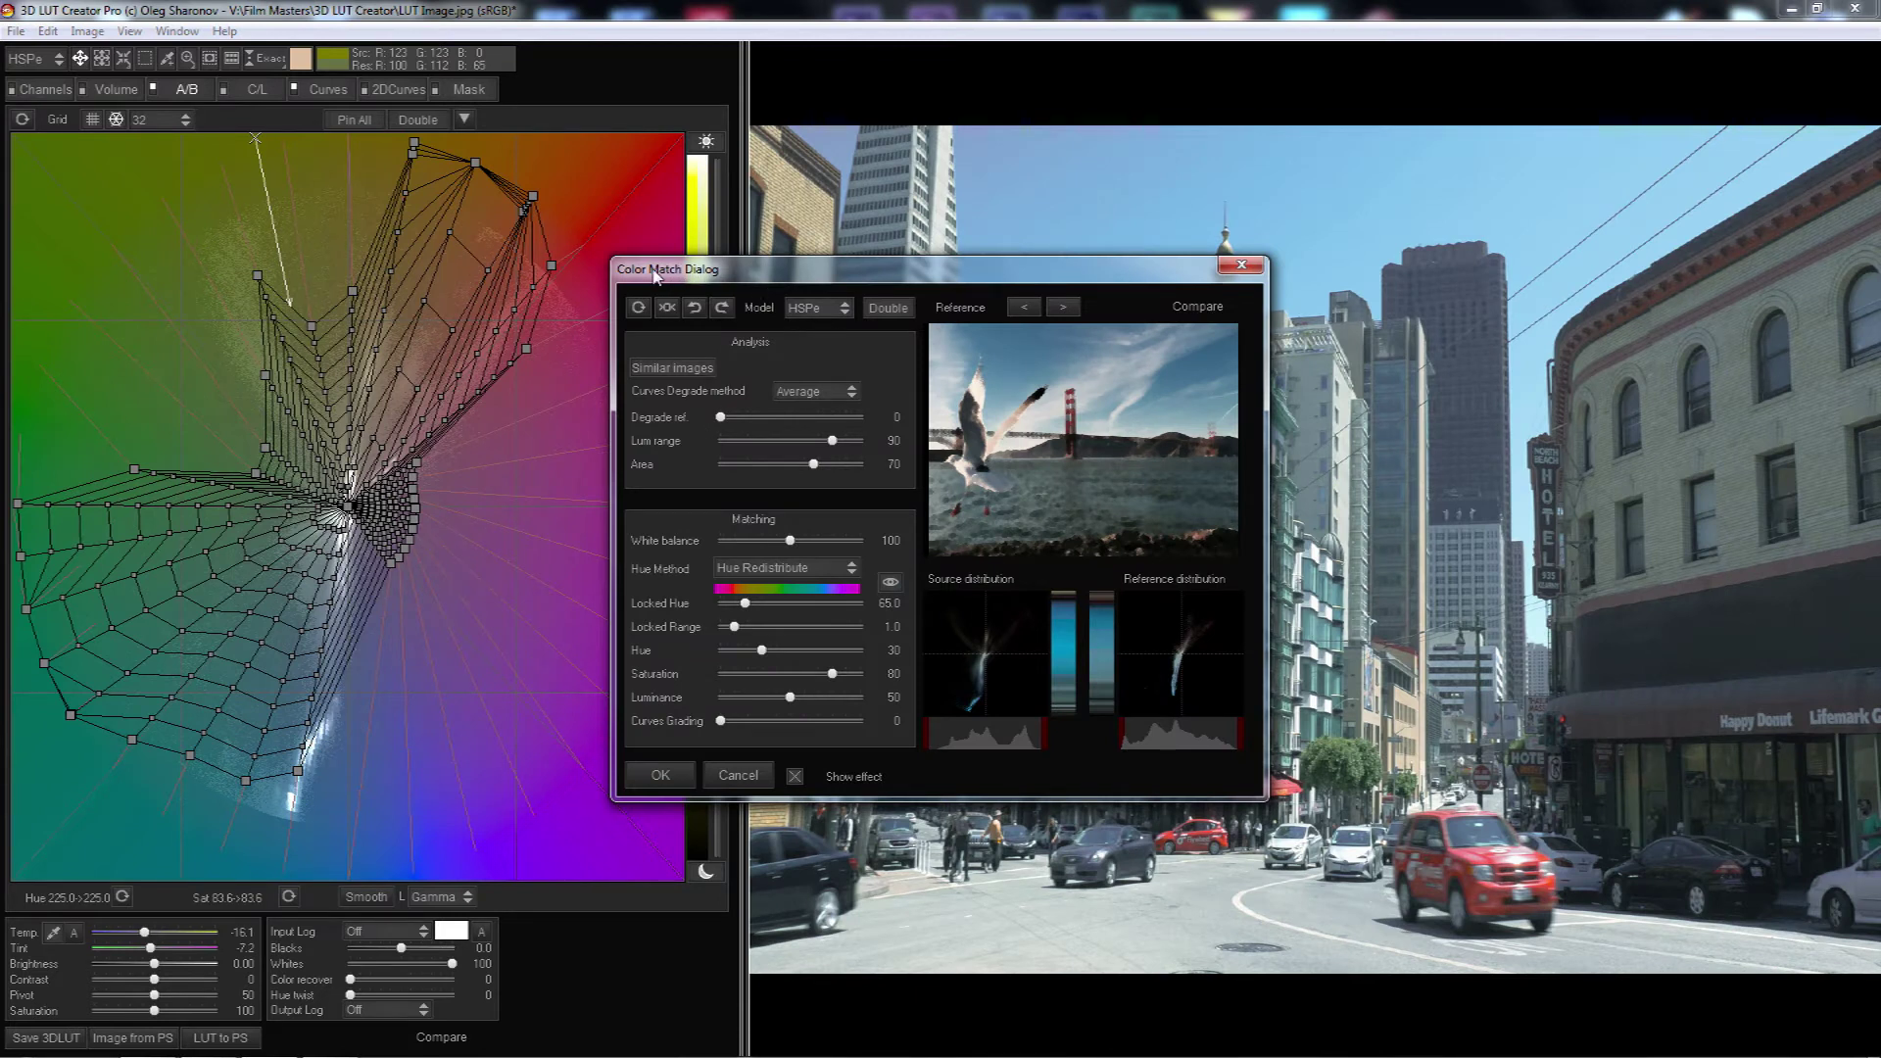
left_click_drag(784, 277, 228, 294)
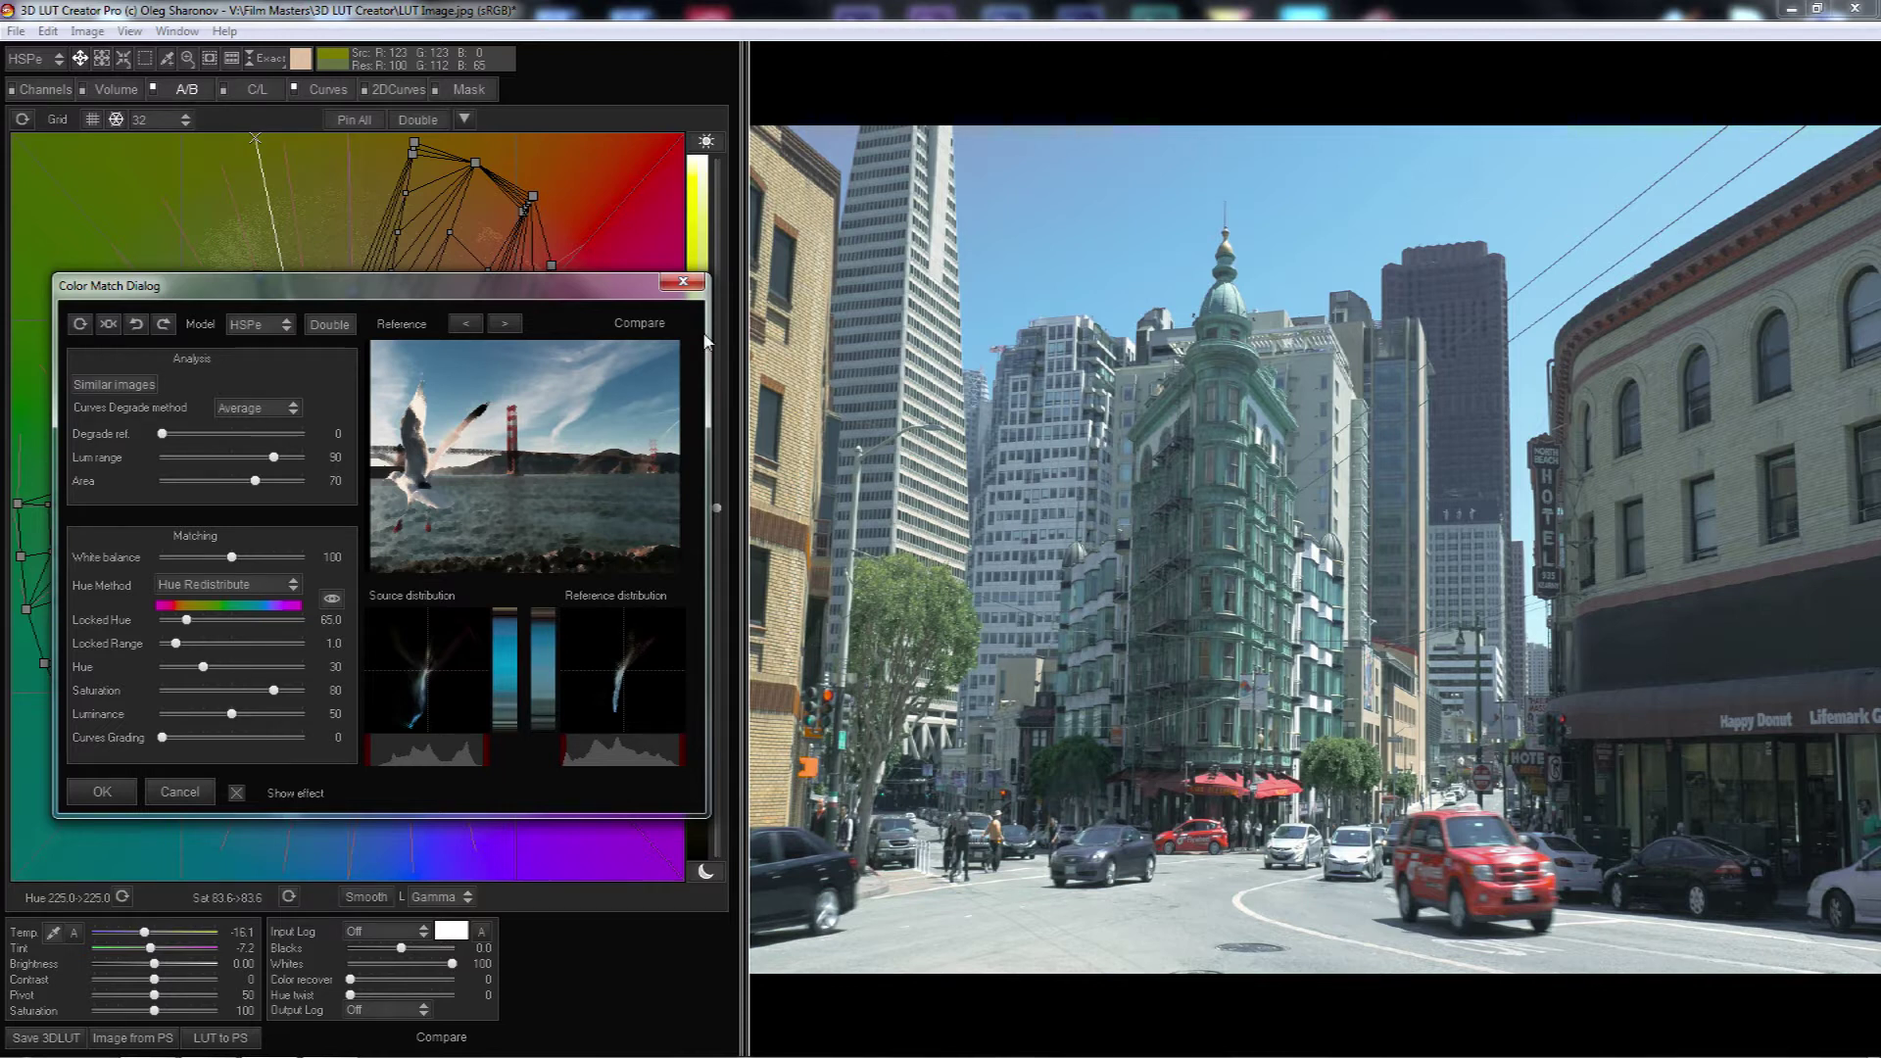
Compare the matched street image with the reference, and examine it with the matching effect on and off
left_click(638, 323)
left_click(638, 324)
left_click(638, 323)
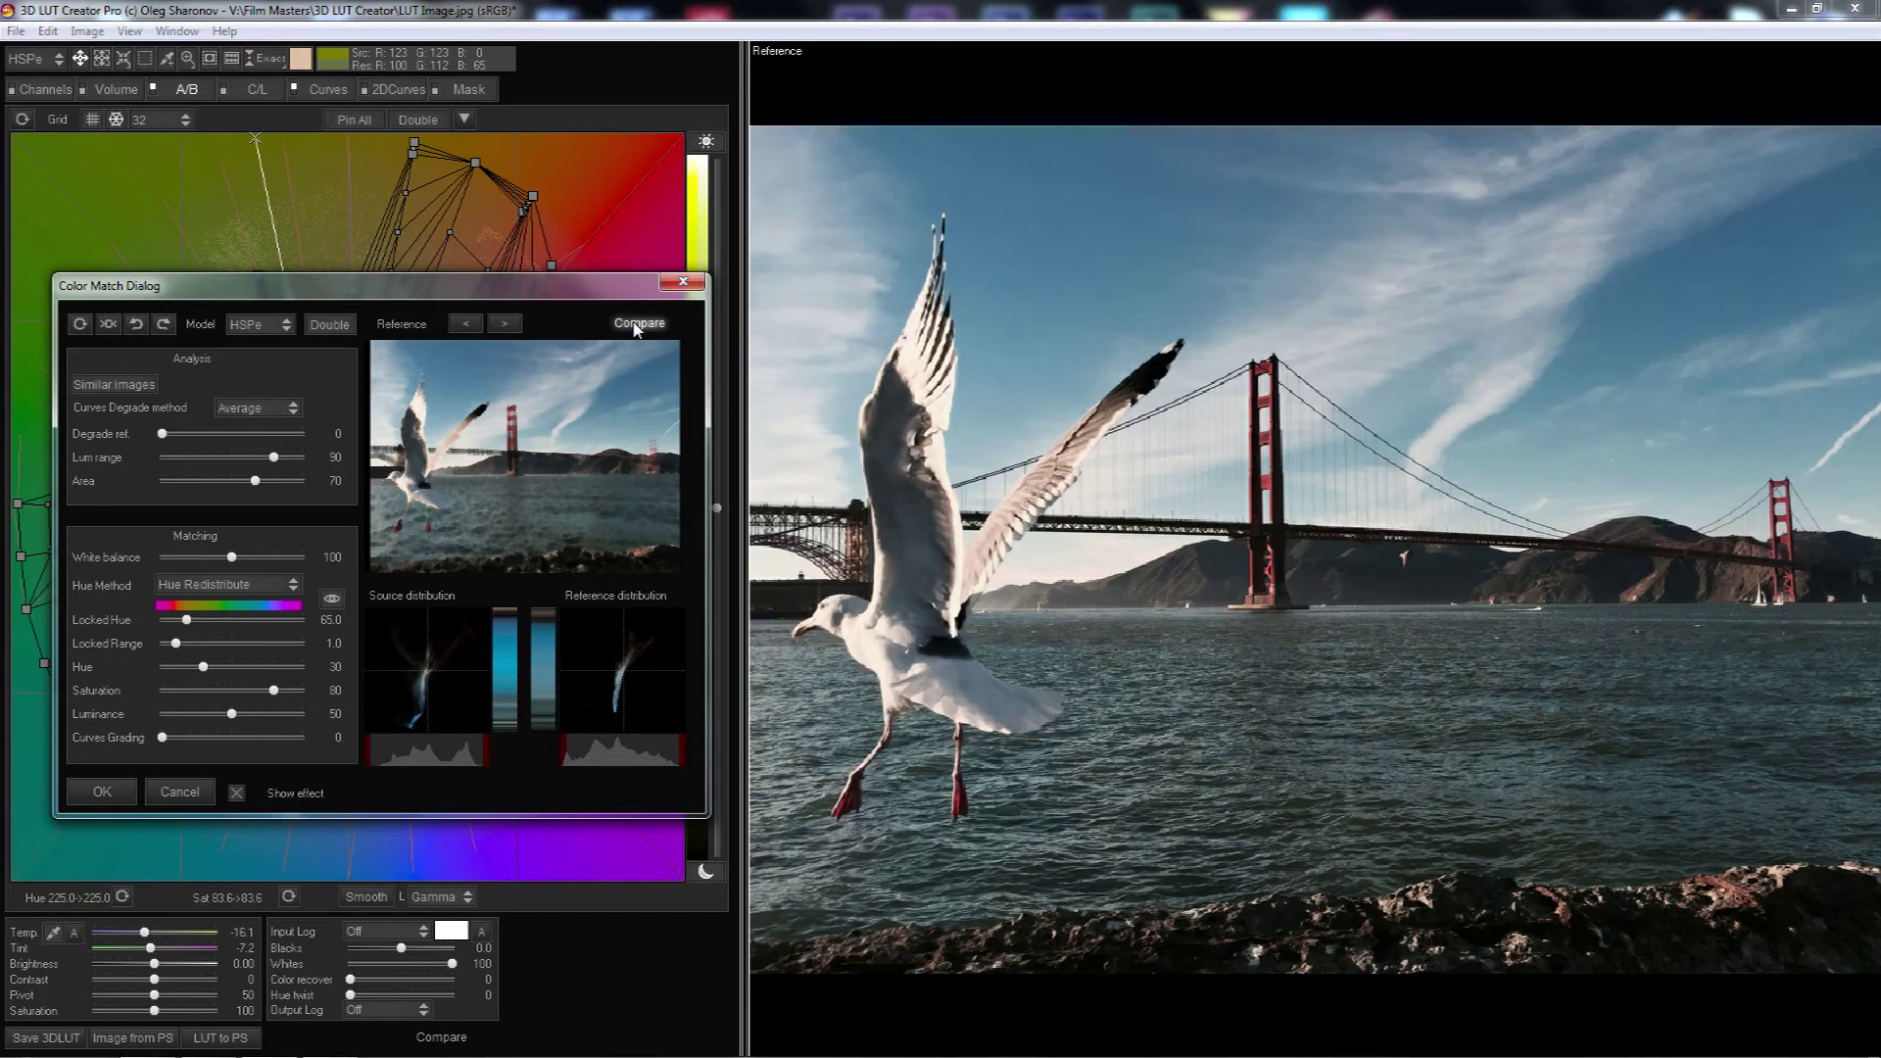
left_click(638, 323)
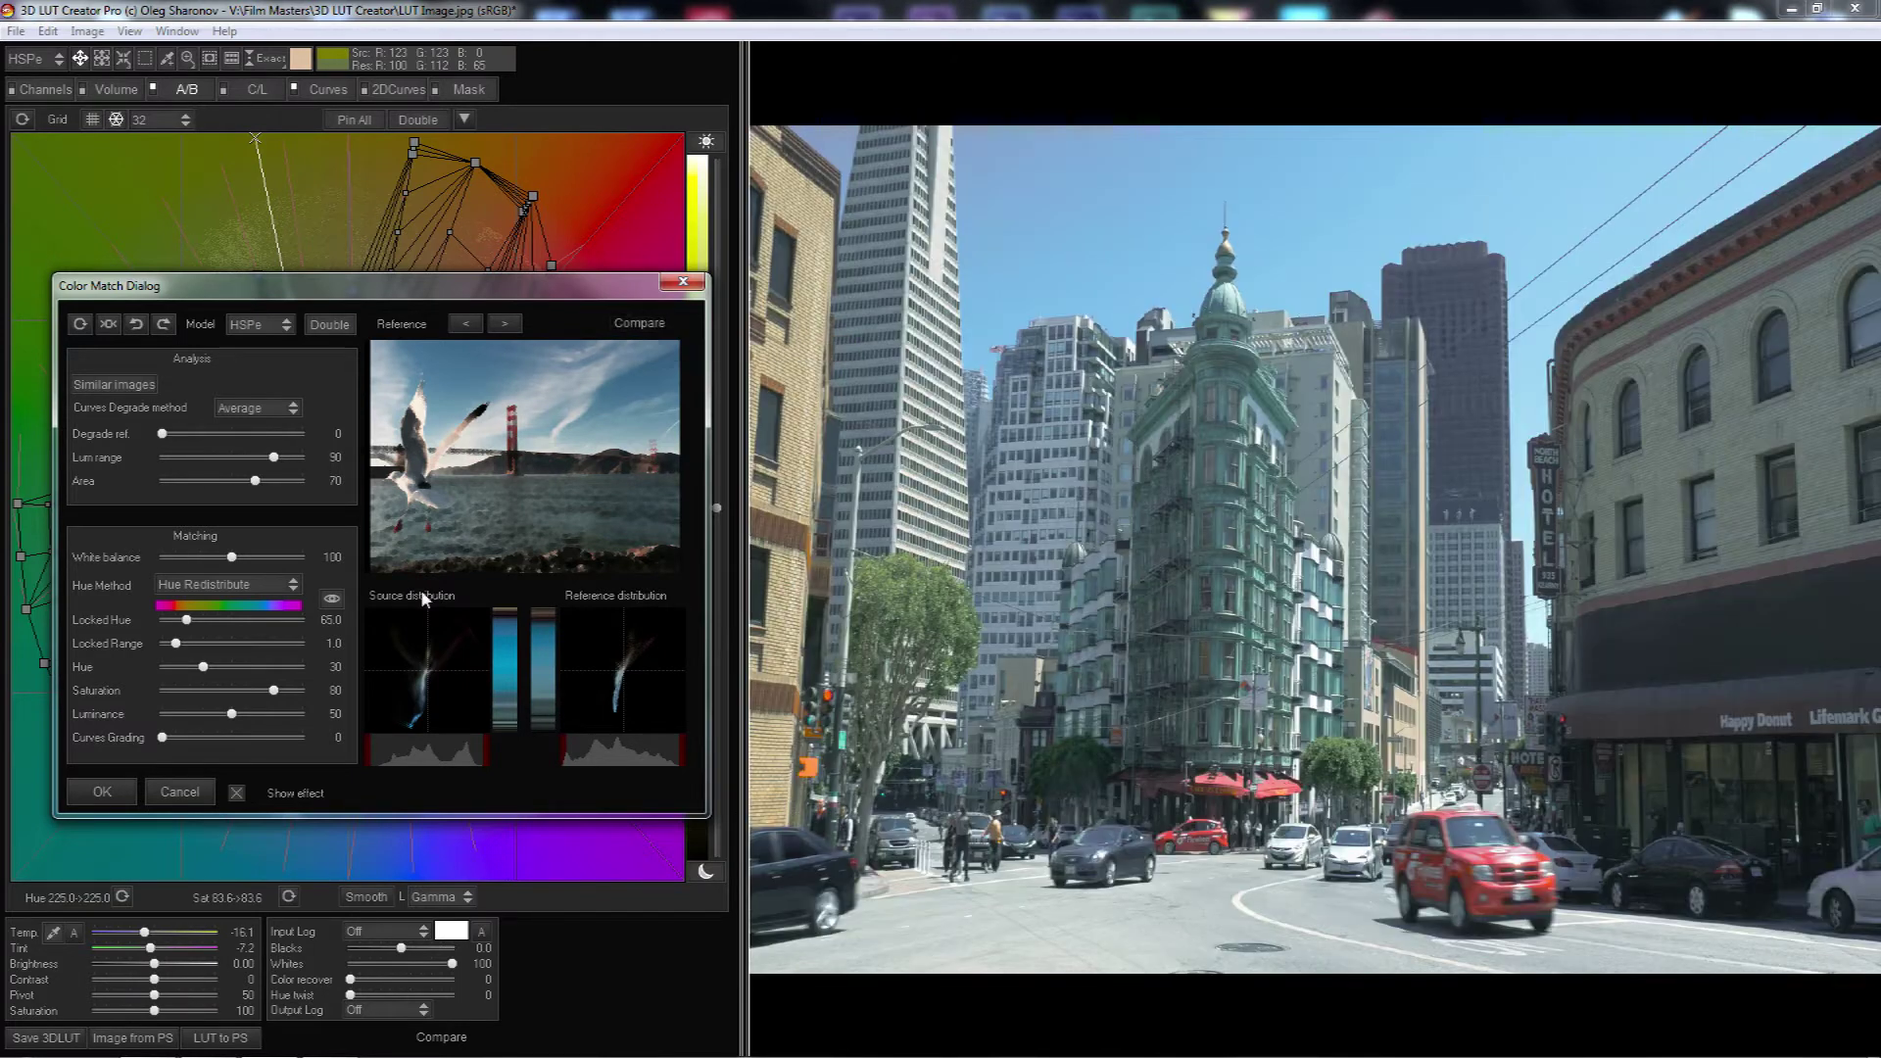
left_click(235, 796)
left_click(235, 796)
left_click(235, 795)
left_click(236, 795)
left_click(235, 795)
left_click(235, 796)
Set Degrade ref. to 100 and the Curves Degrade method to MinMaxAvg for the color match
left_click_drag(196, 285, 200, 276)
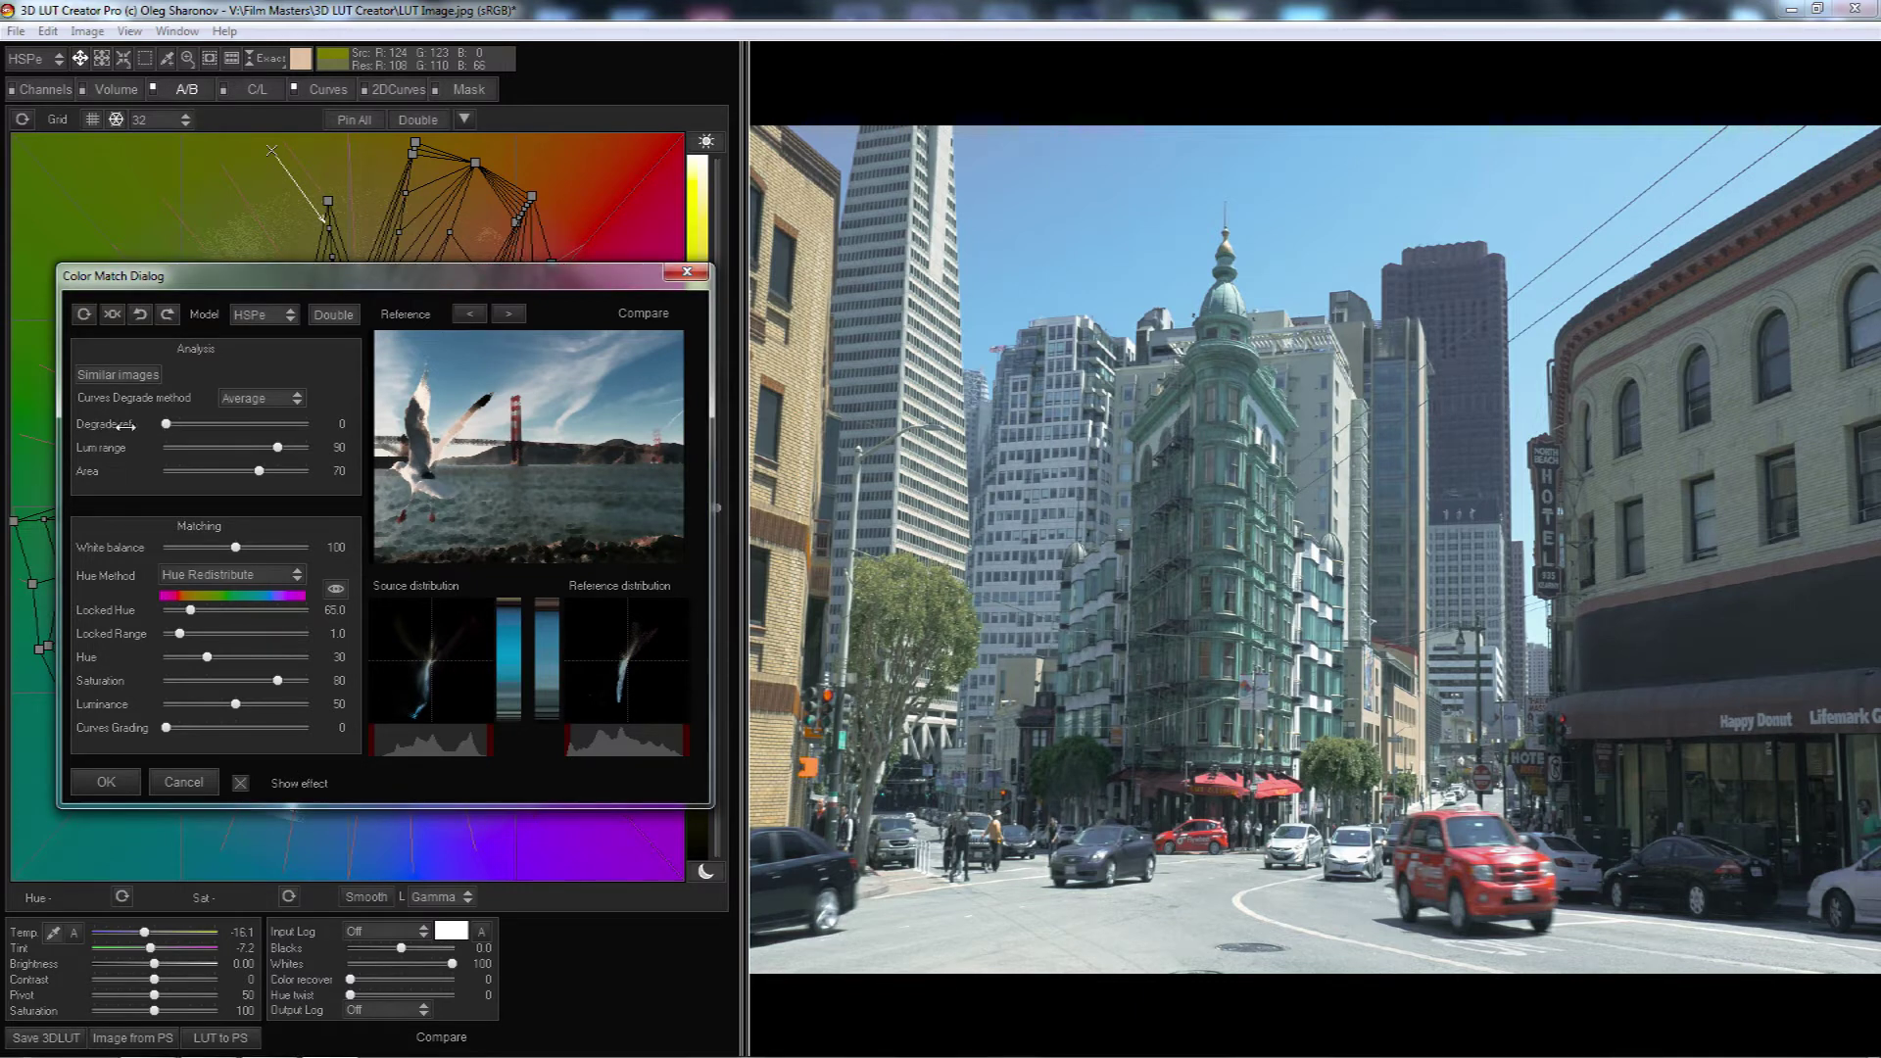
left_click(350, 430)
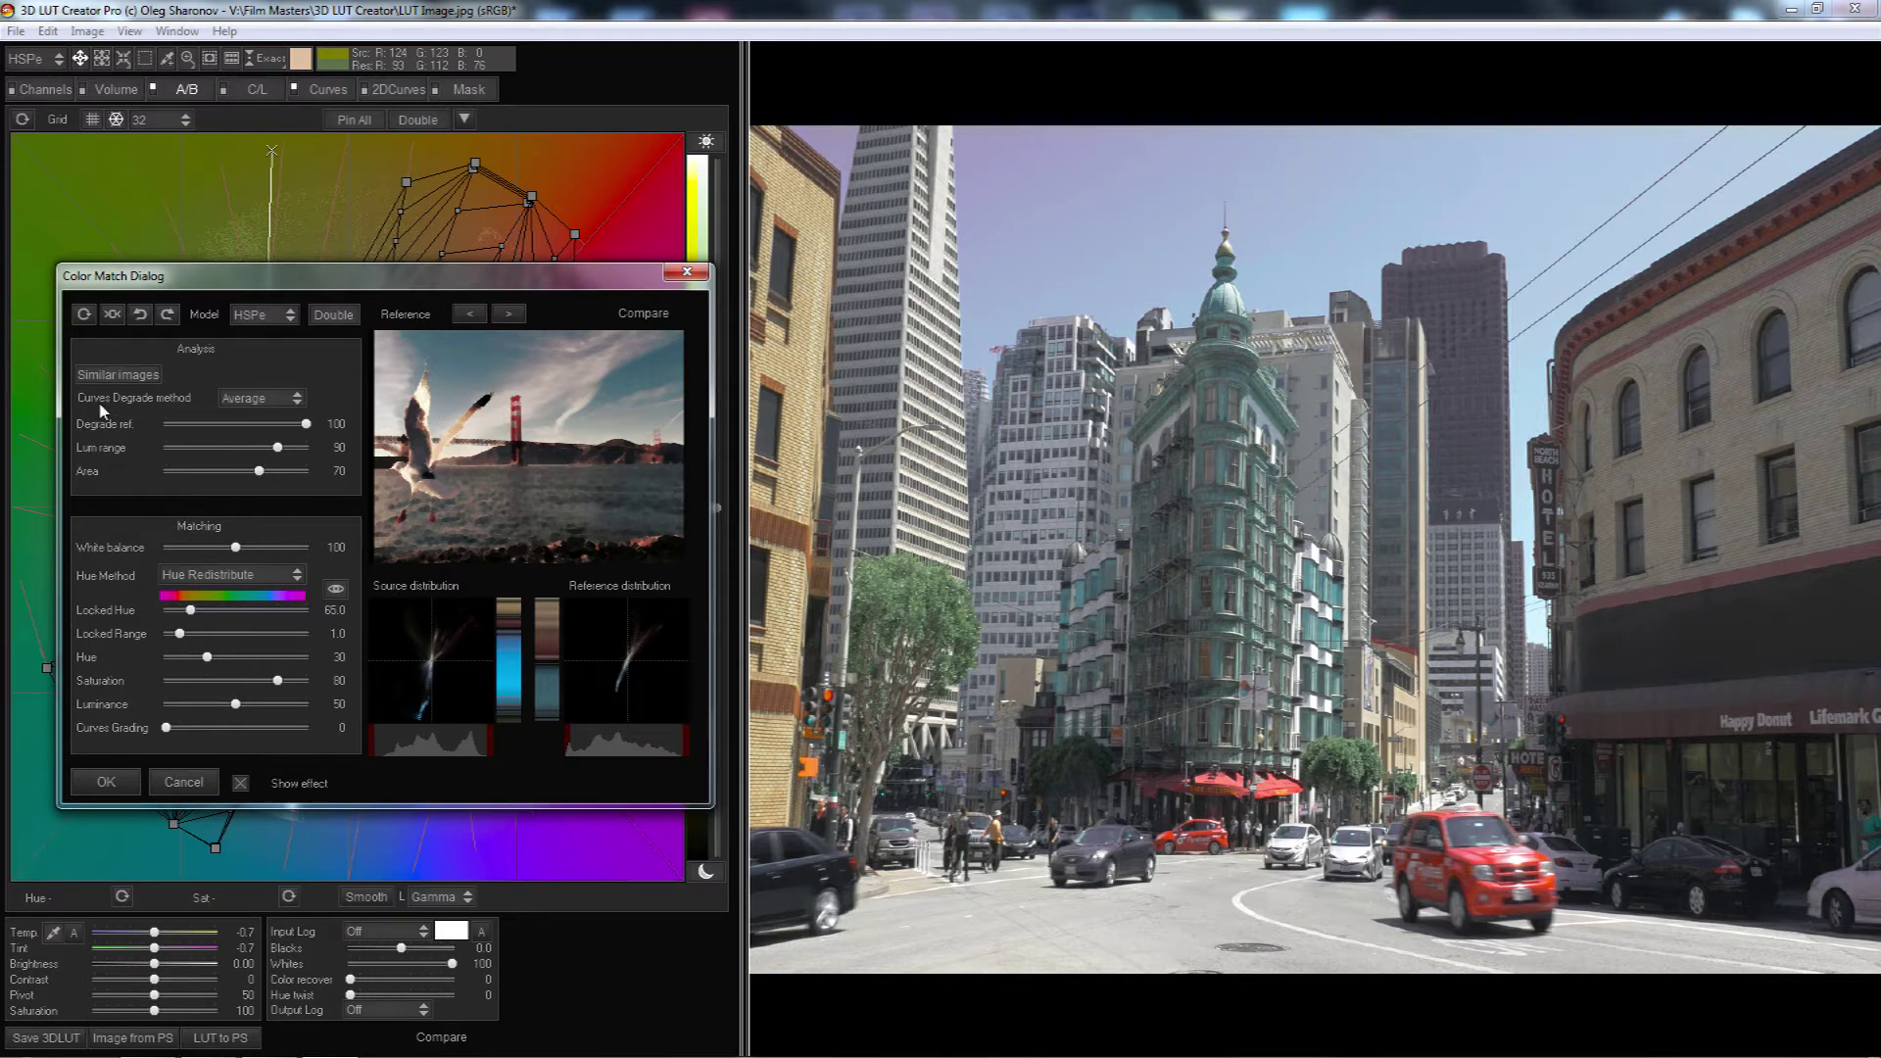
left_click(257, 398)
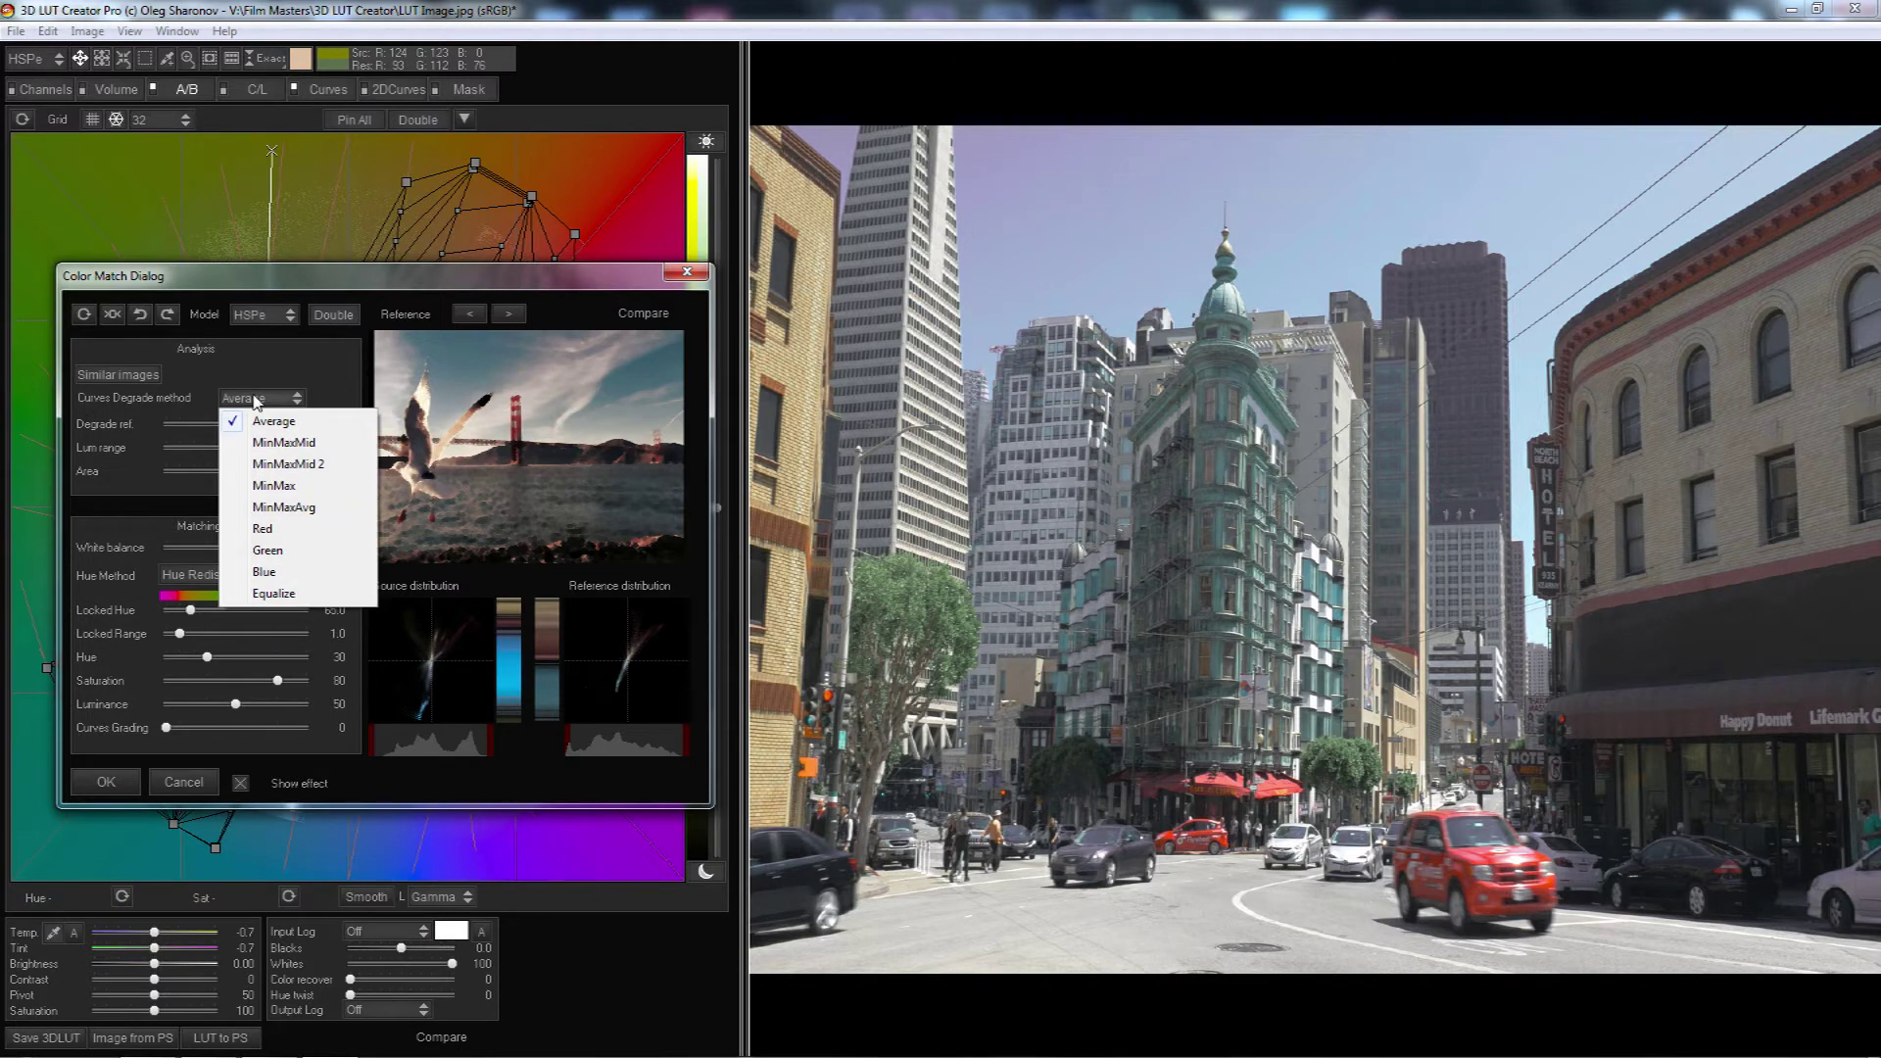
left_click(283, 507)
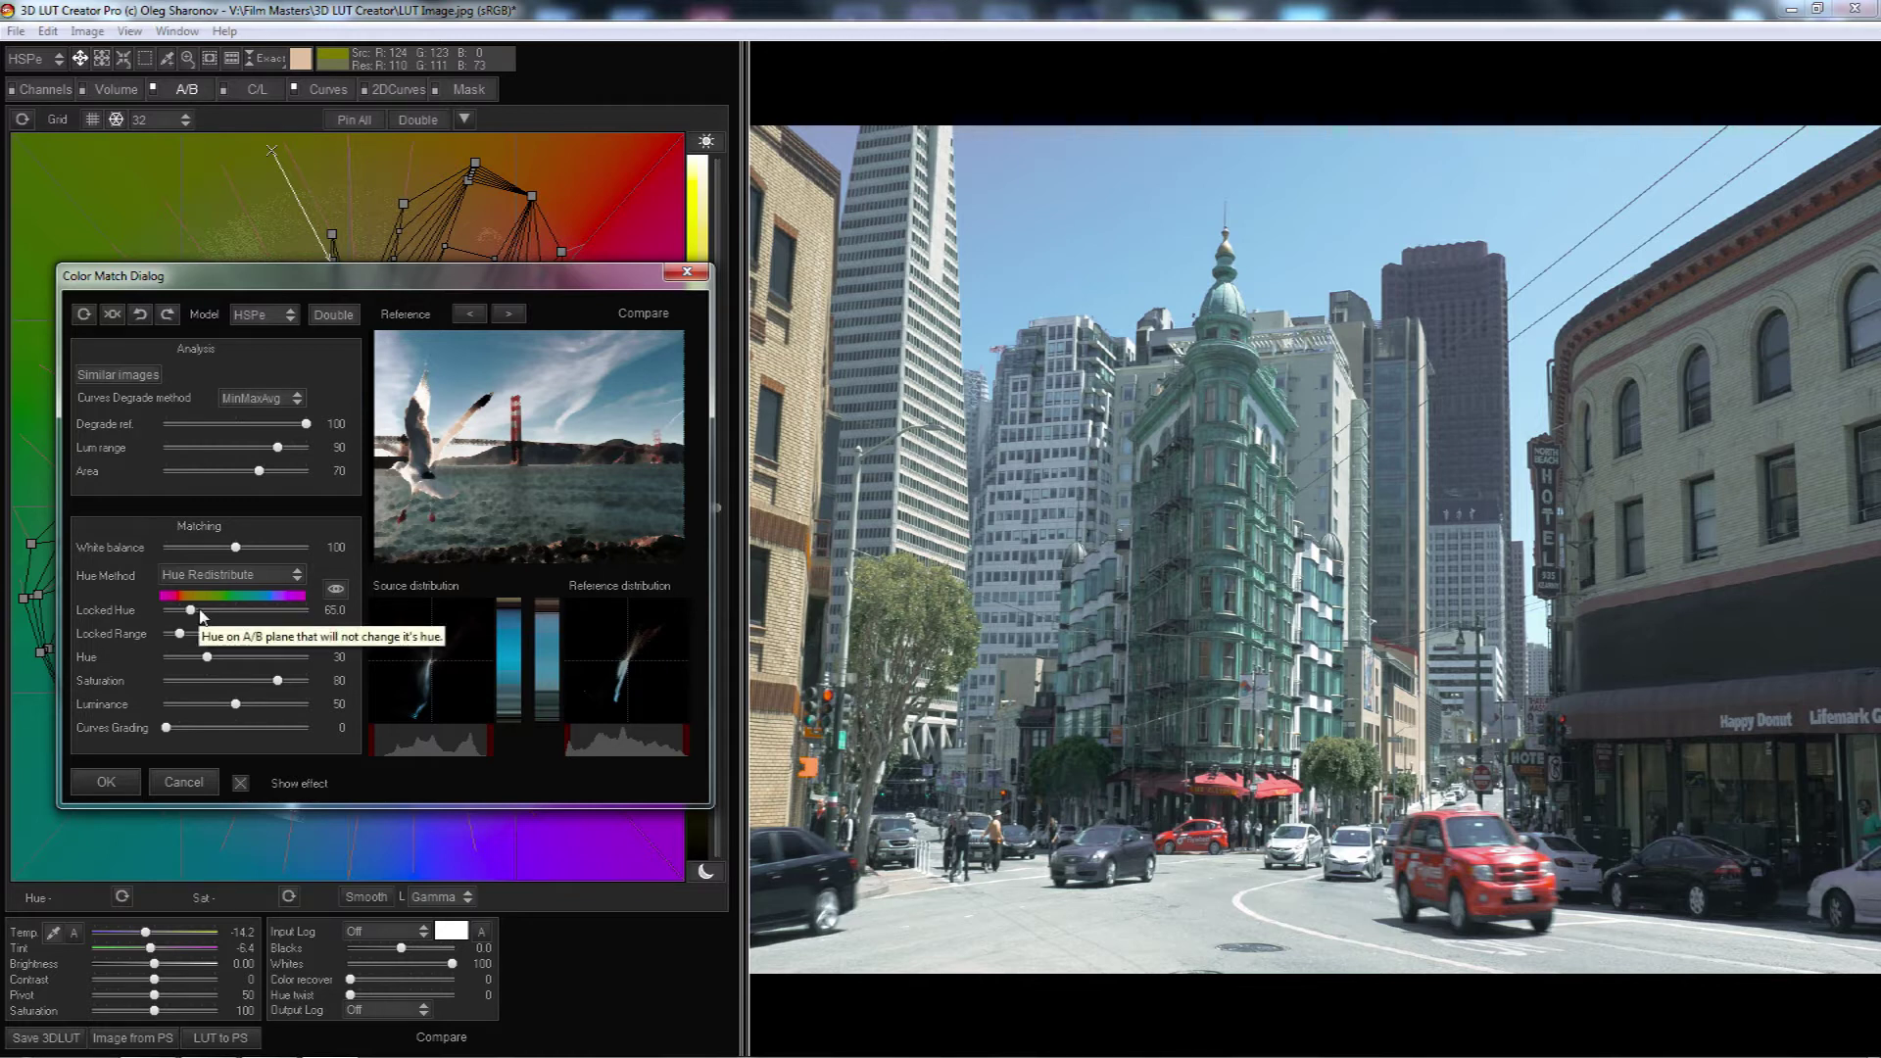
Set Locked Hue, Locked Range, Hue, Saturation and Luminance matching all to 0
left_click_drag(193, 609, 142, 659)
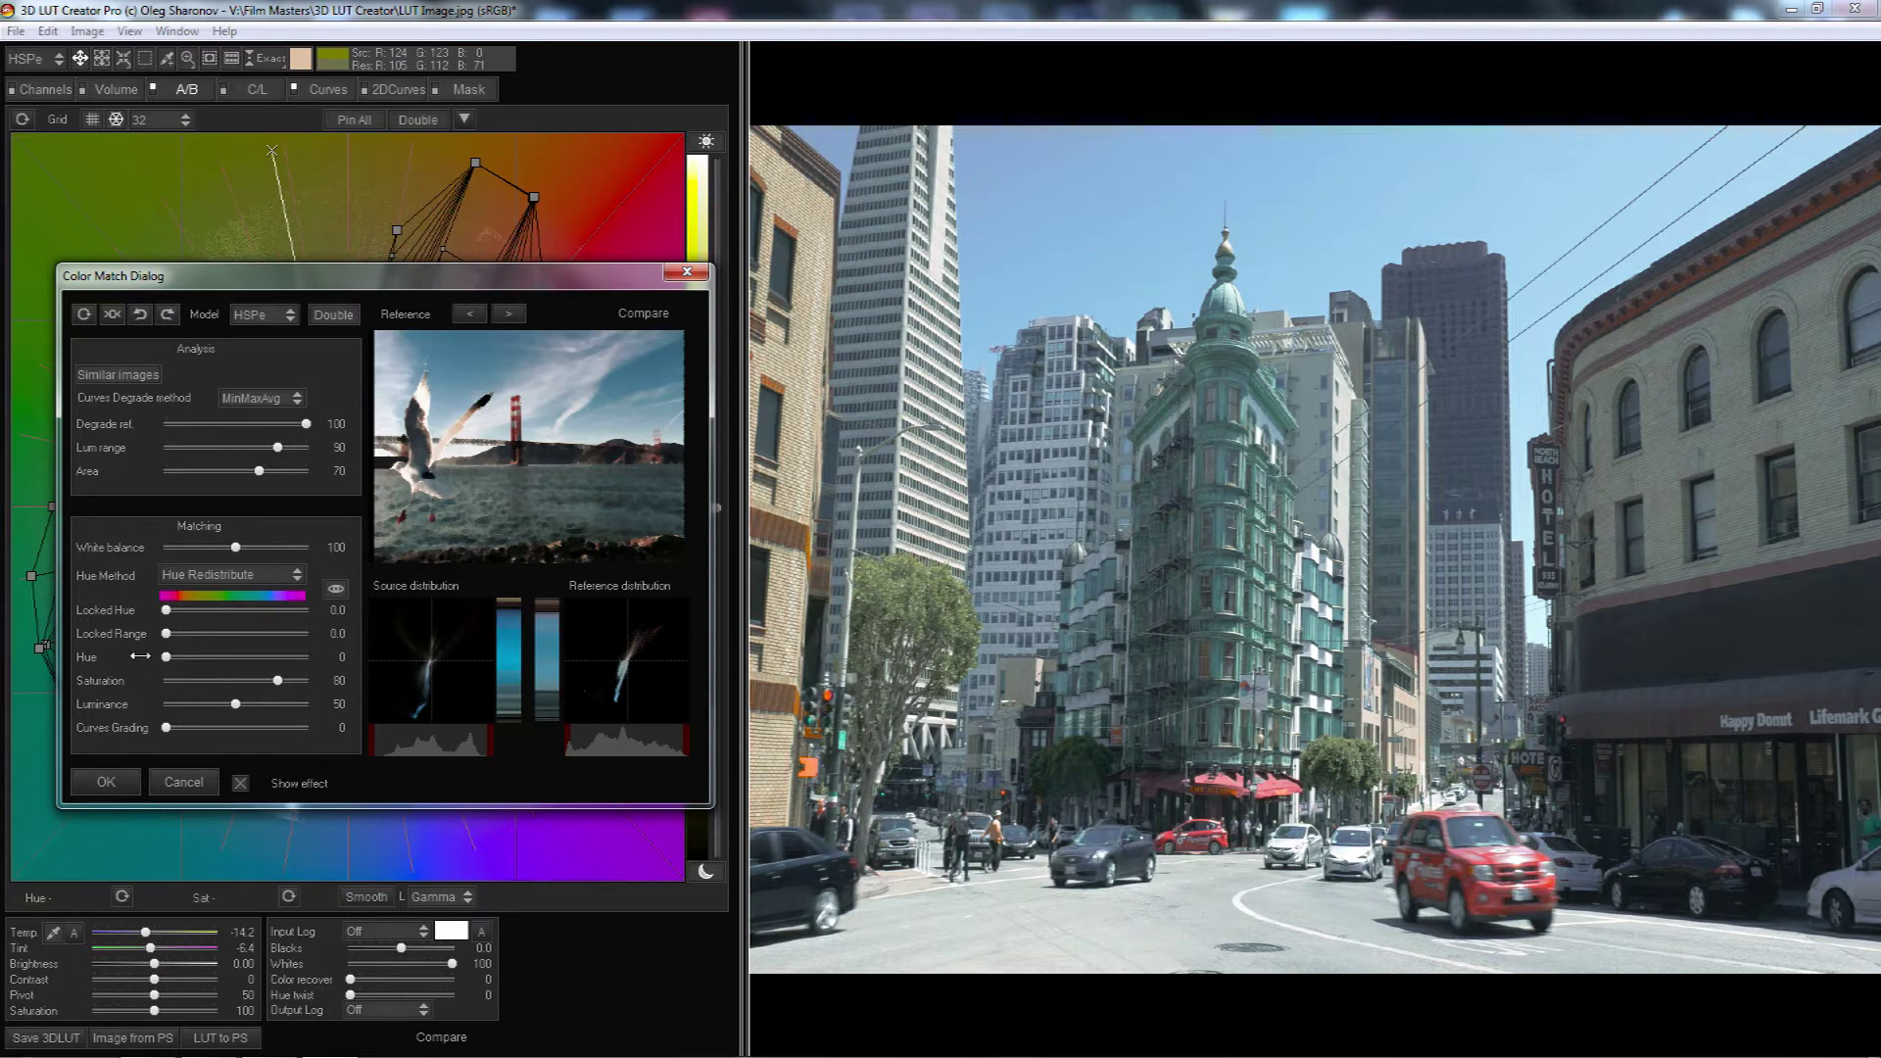
left_click_drag(276, 683, 152, 709)
left_click_drag(333, 277, 321, 326)
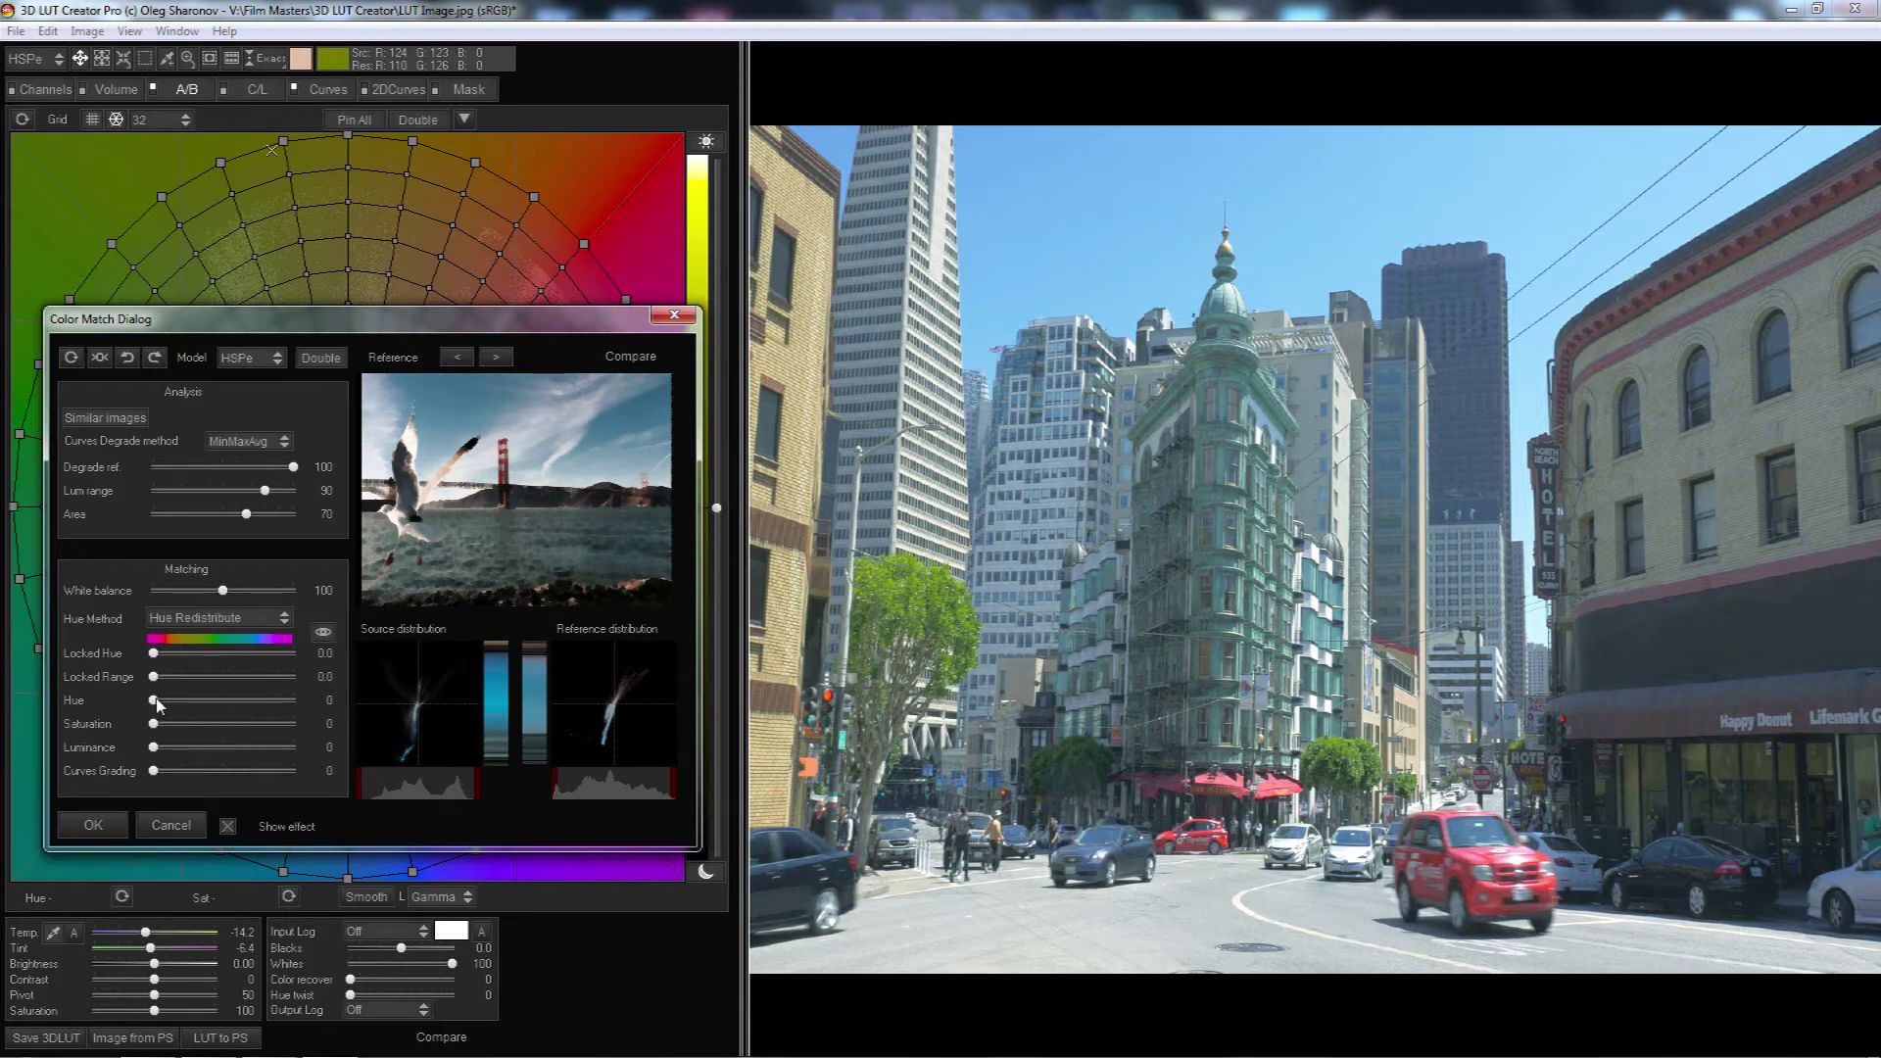
Try the Hue matching at 100 and return it to 0
left_click_drag(154, 701, 301, 697)
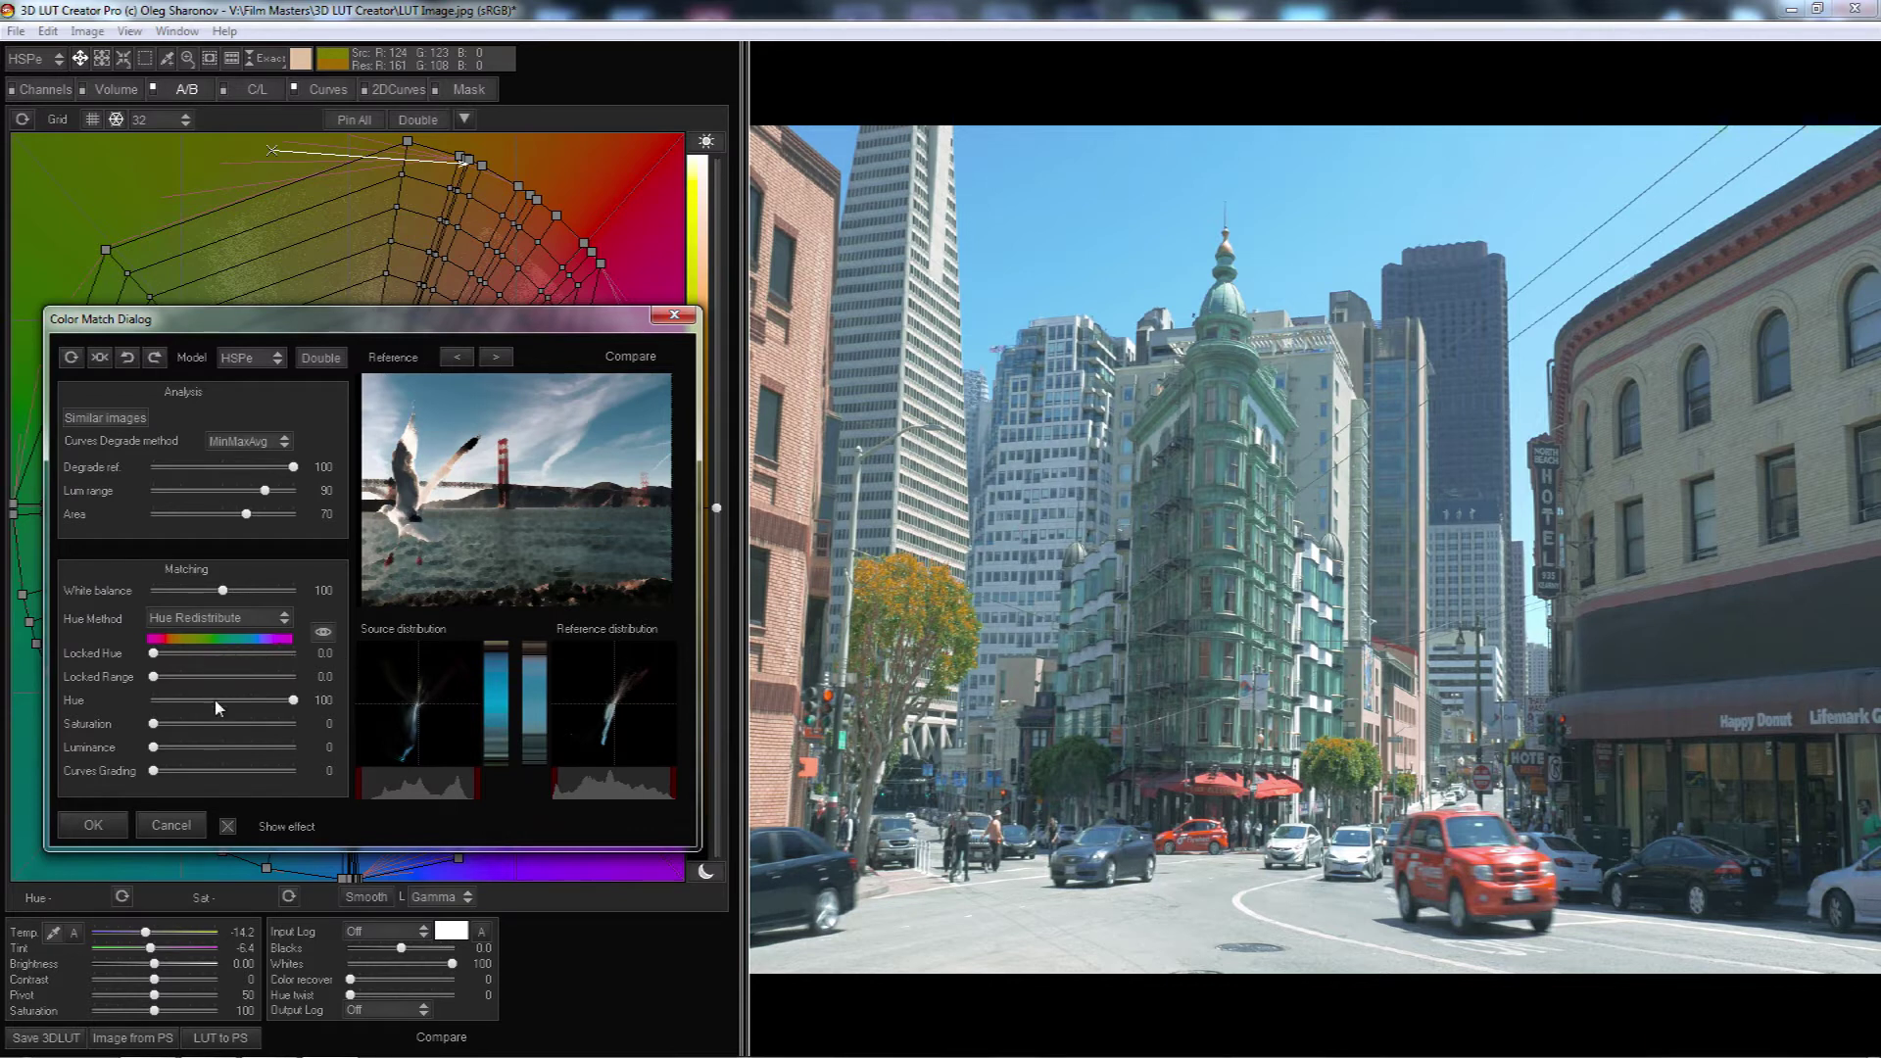
left_click_drag(294, 700, 161, 707)
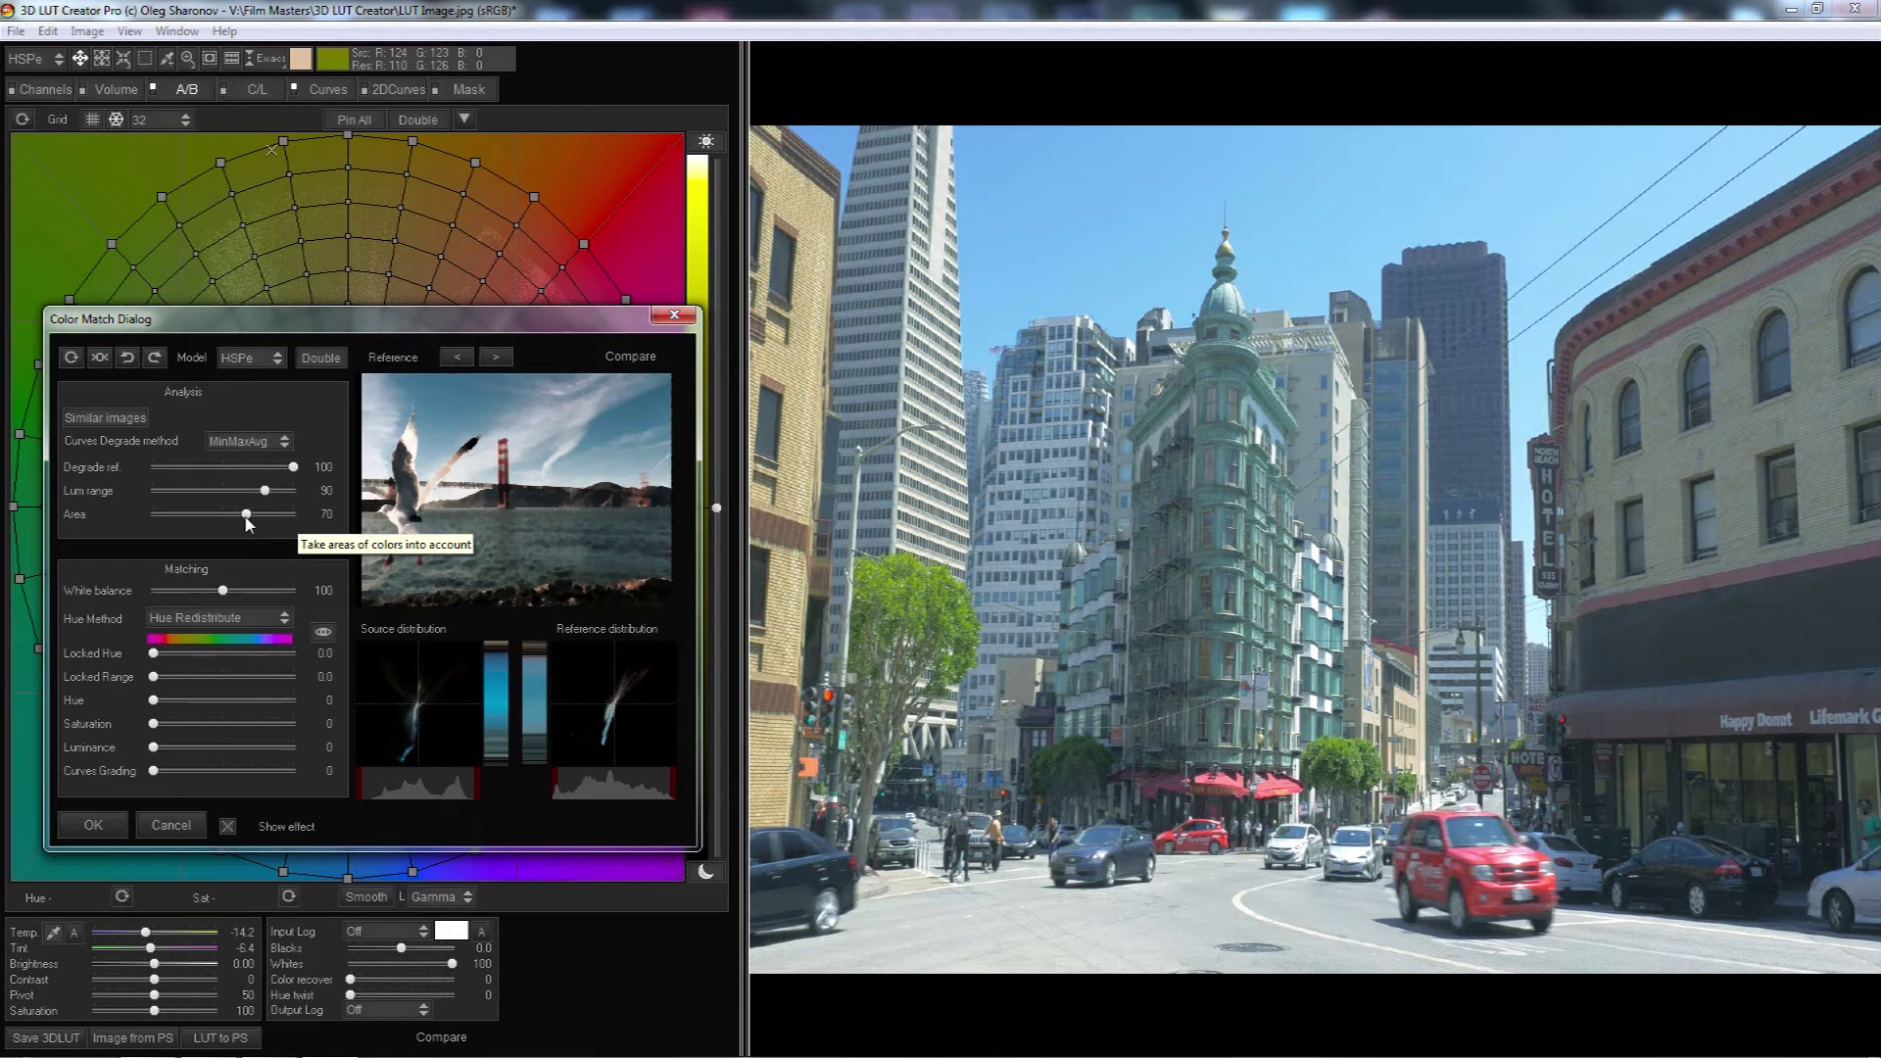
Set the analysis Area to 79 and the White balance matching to 44
mouse_move(246, 522)
left_mouse_down()
mouse_move(297, 519)
mouse_move(262, 519)
left_mouse_up()
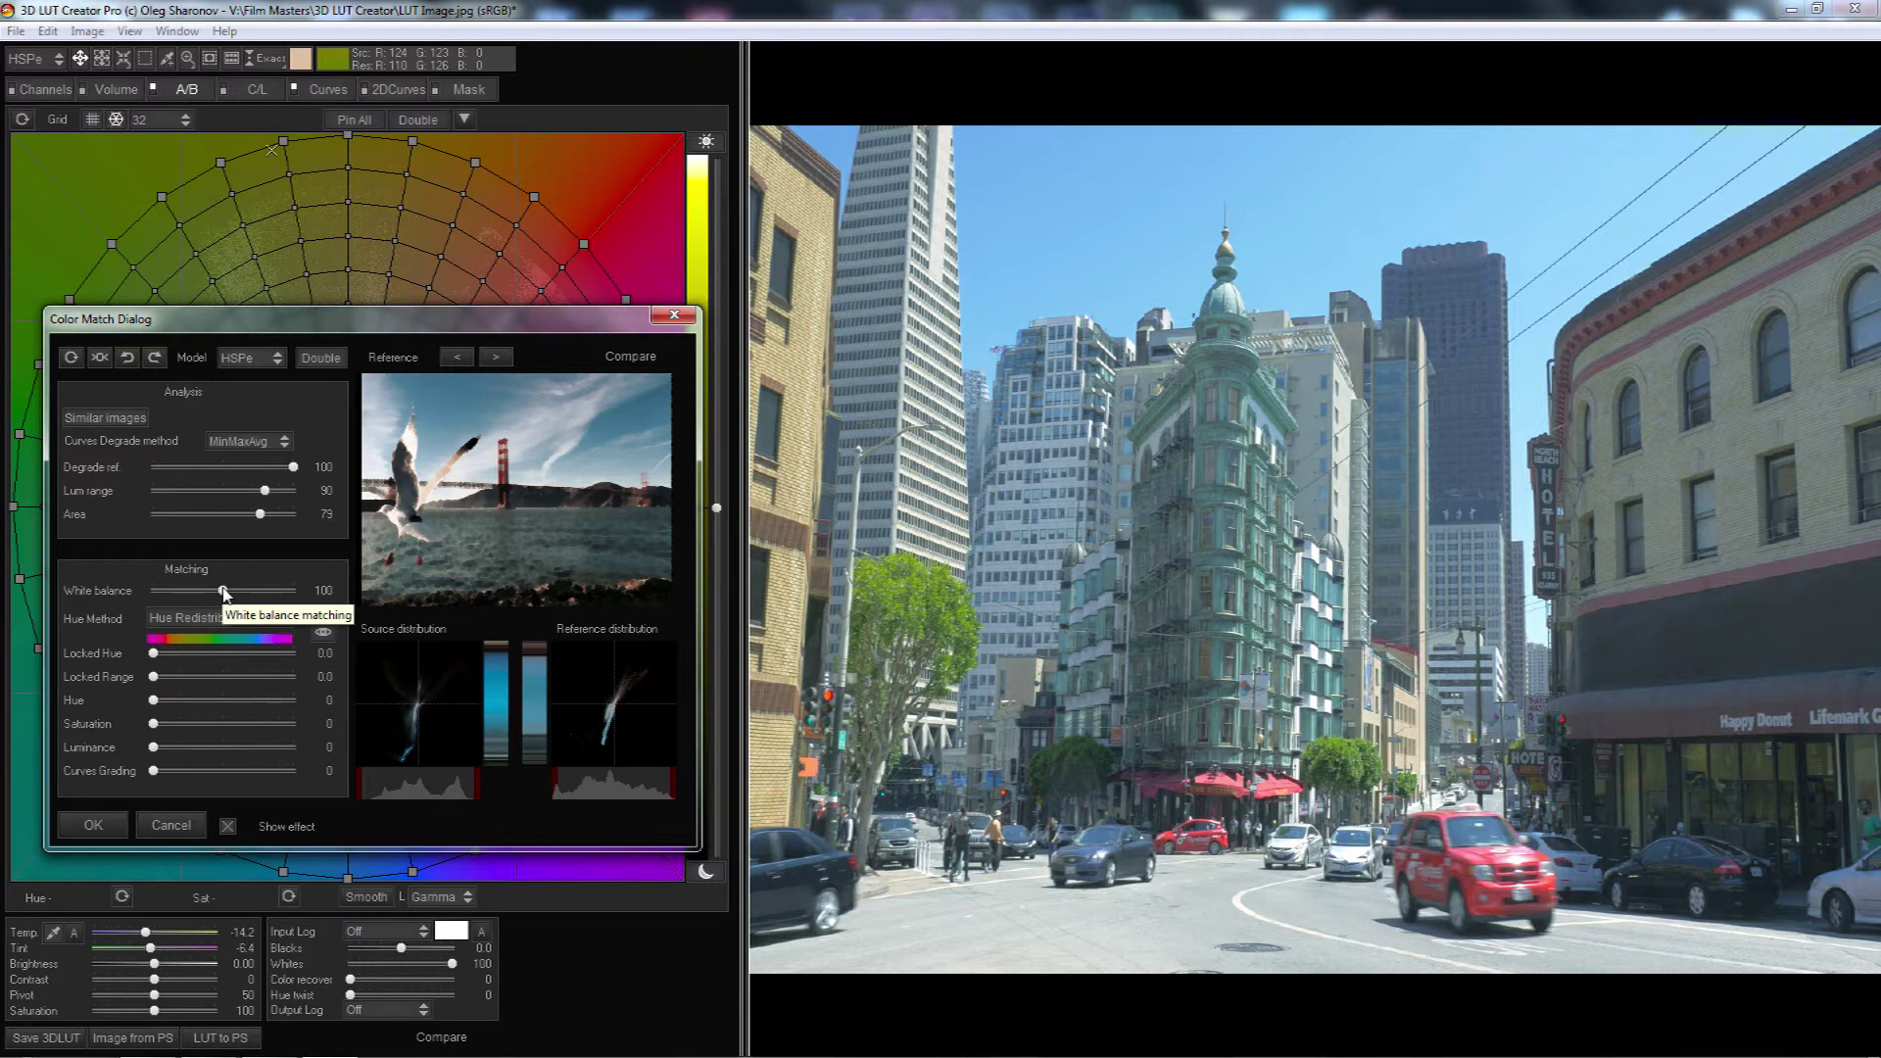
left_click_drag(223, 592, 199, 596)
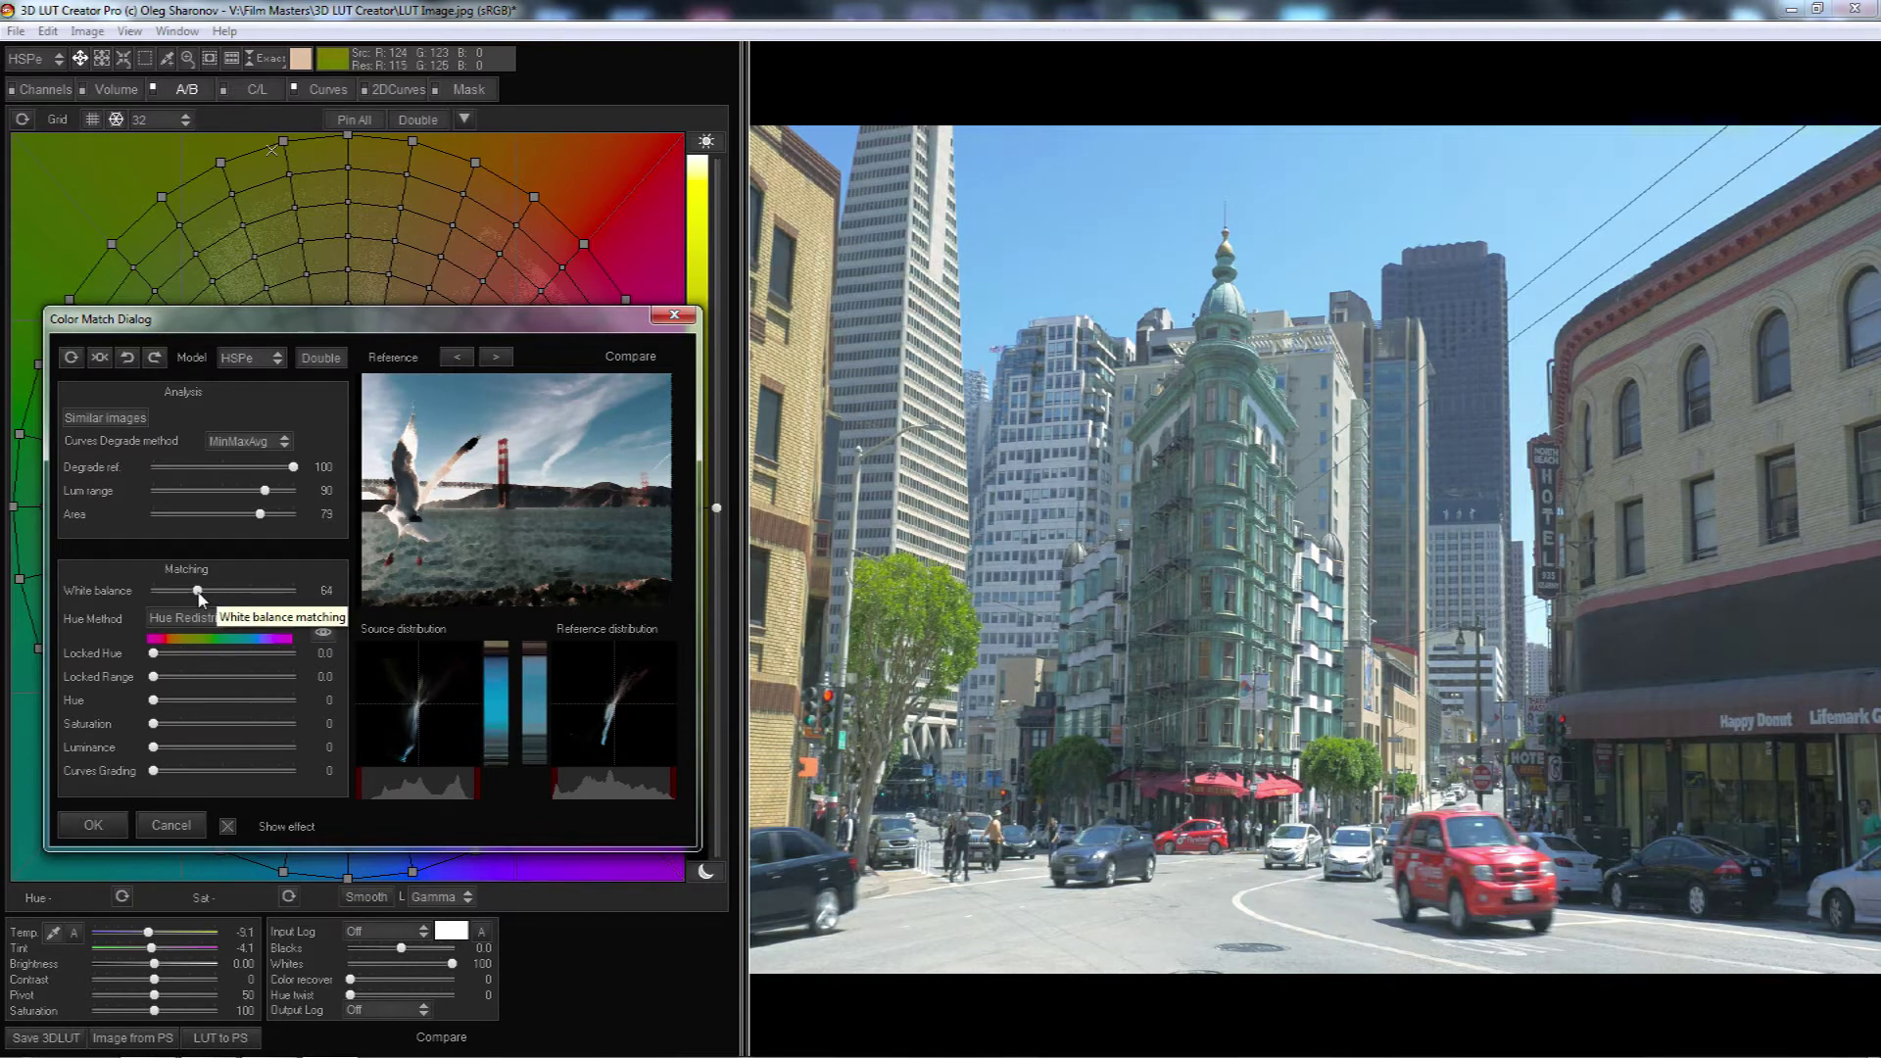
left_click_drag(190, 591, 177, 592)
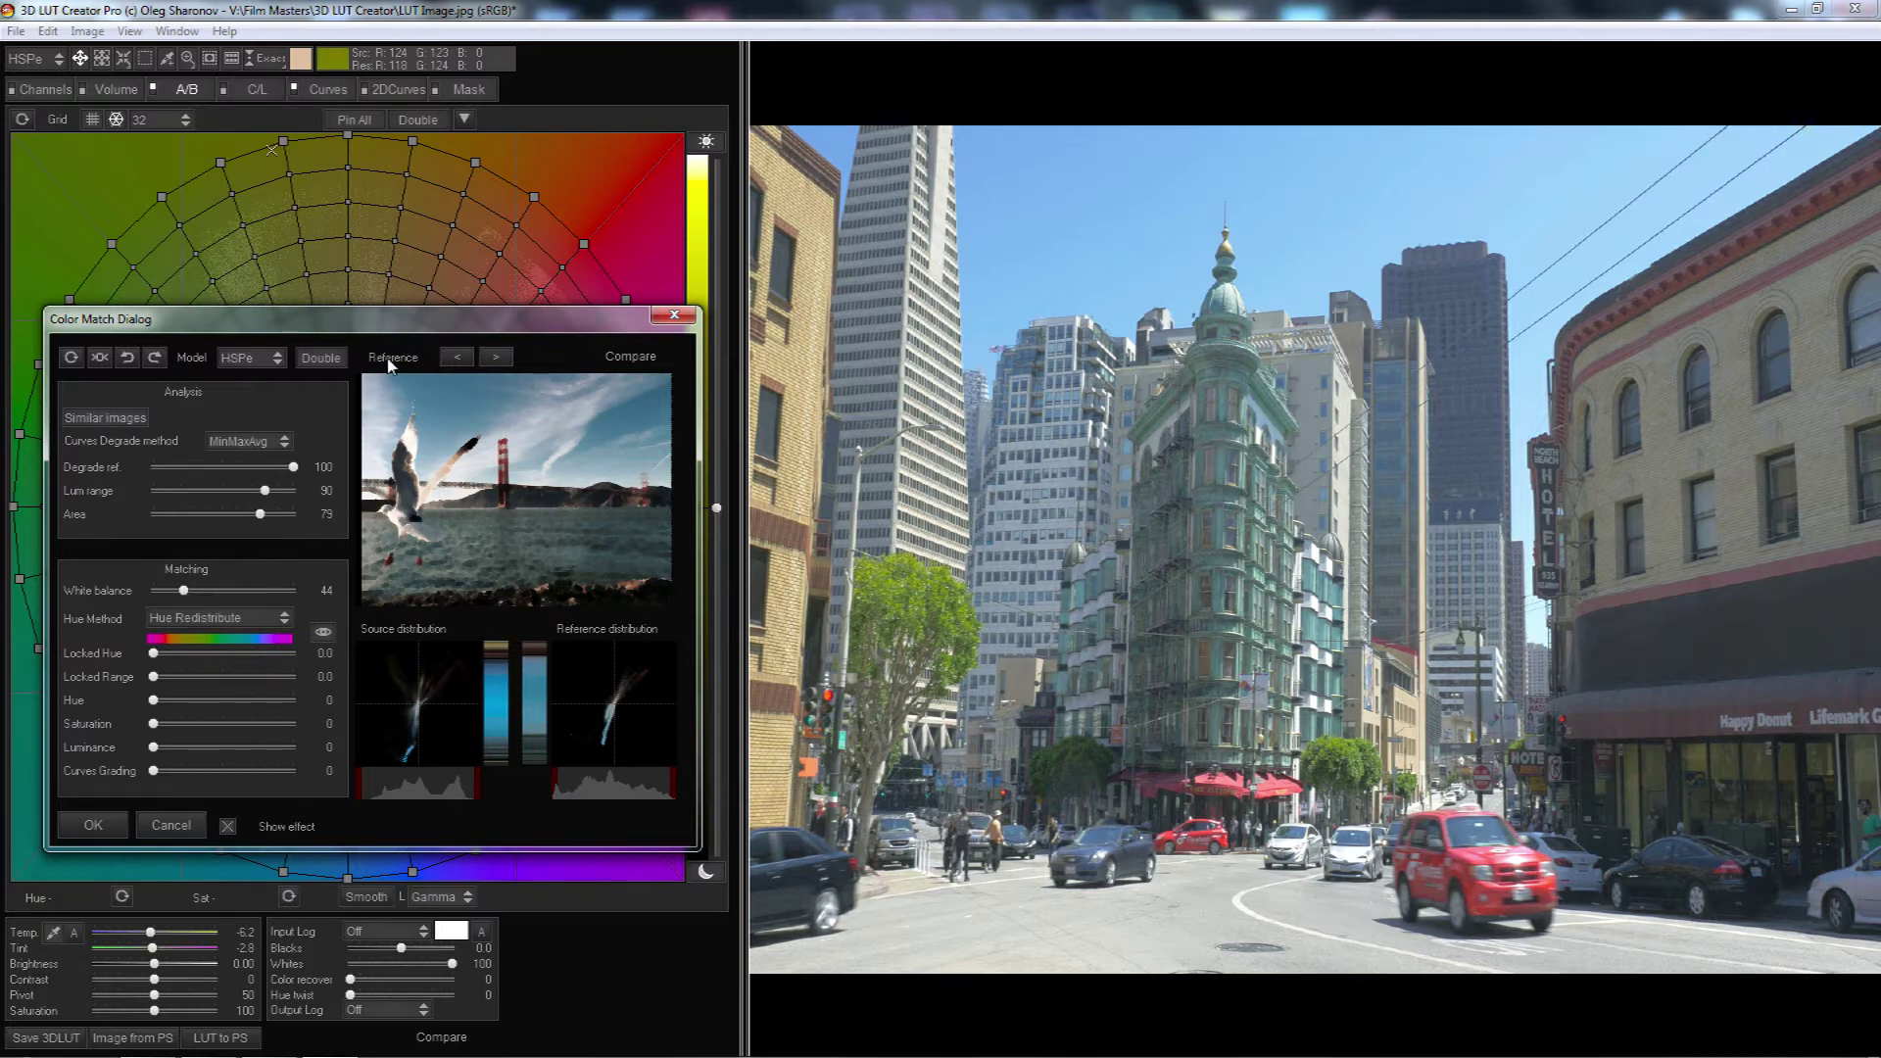
Compare the street image with the reference and set the White balance matching to 88
left_click(637, 359)
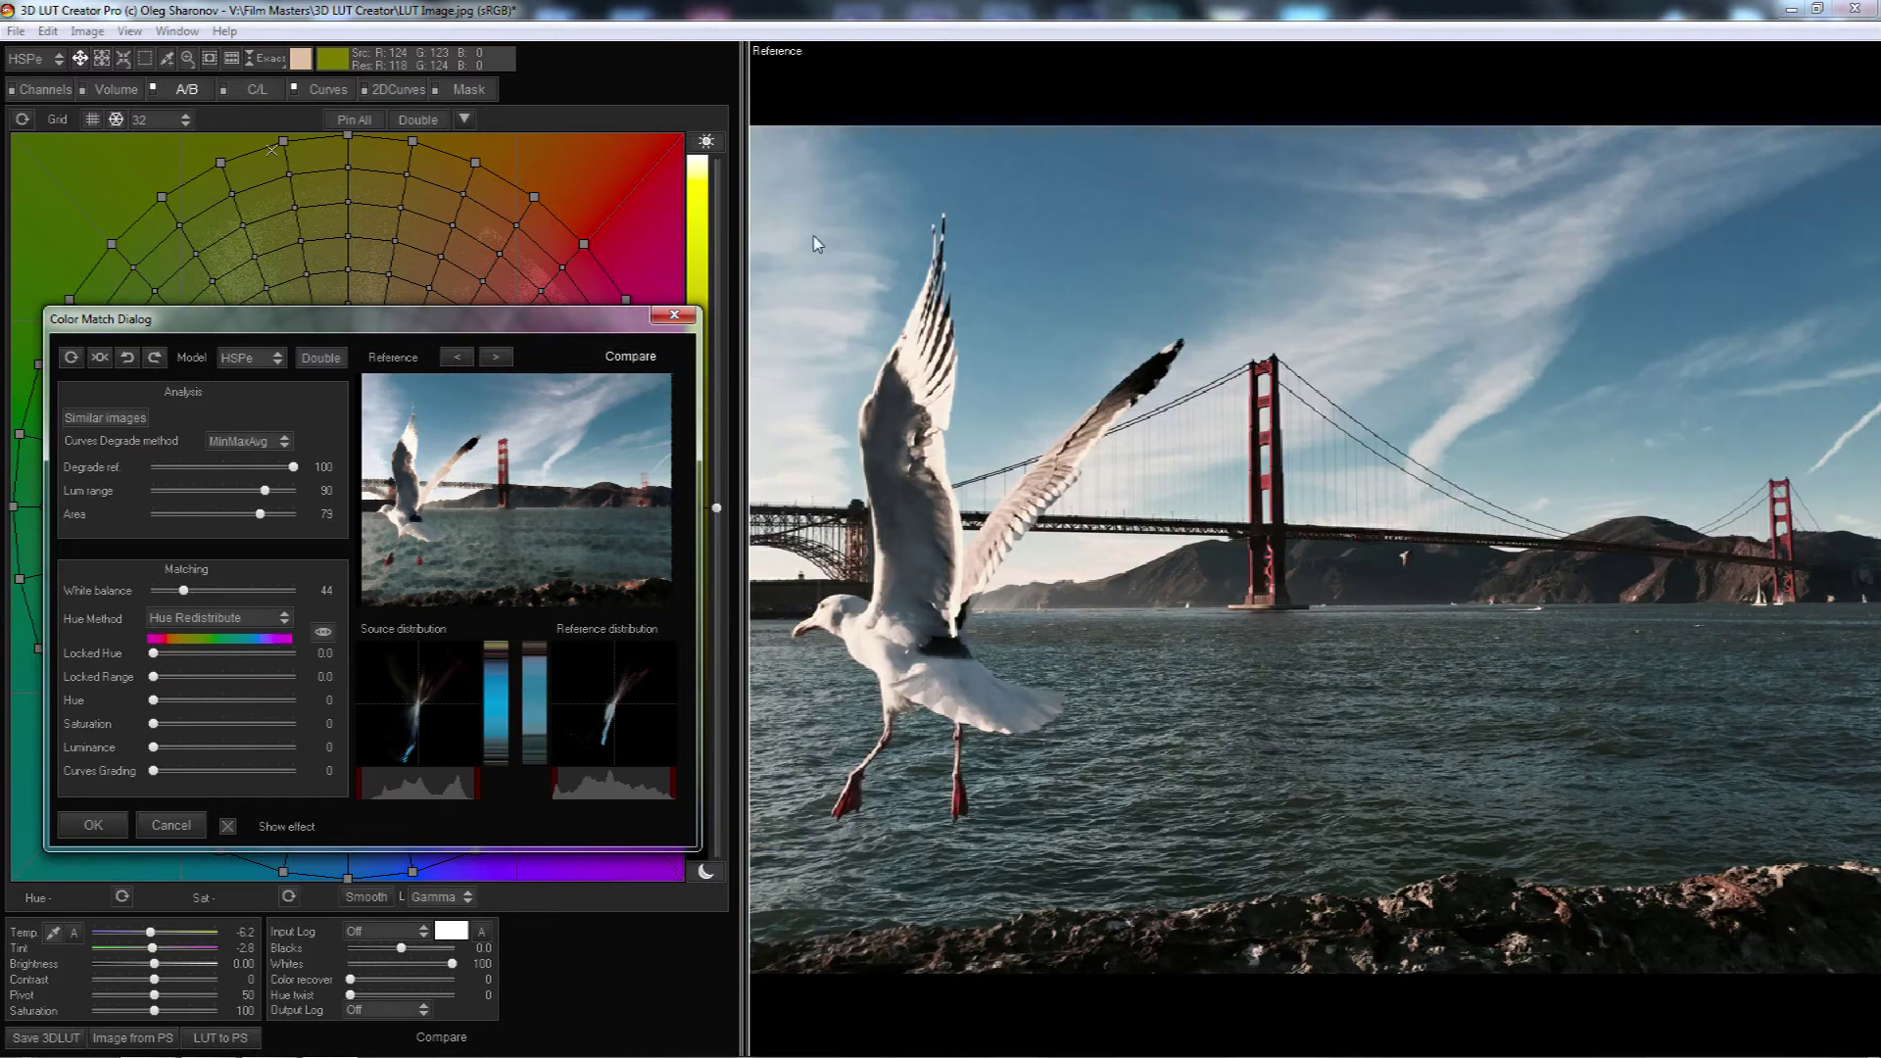
left_click(637, 358)
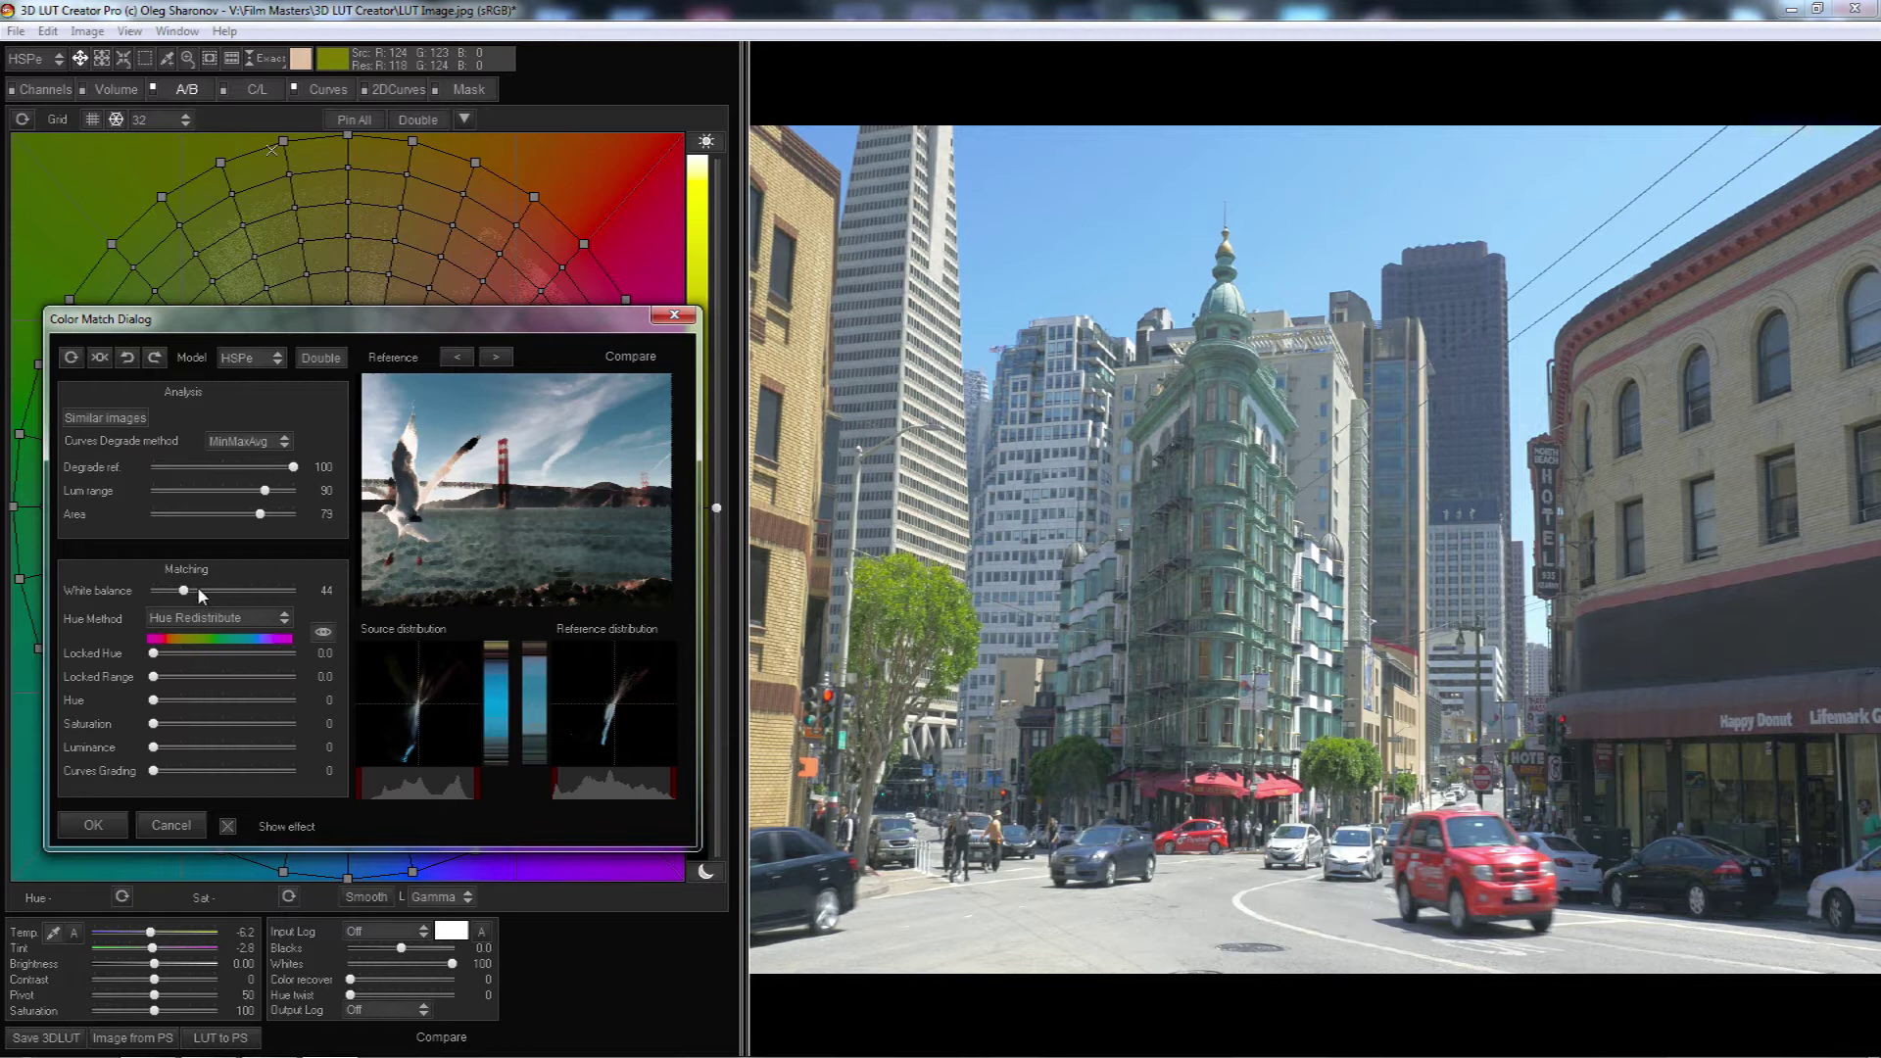
left_click_drag(208, 593, 231, 600)
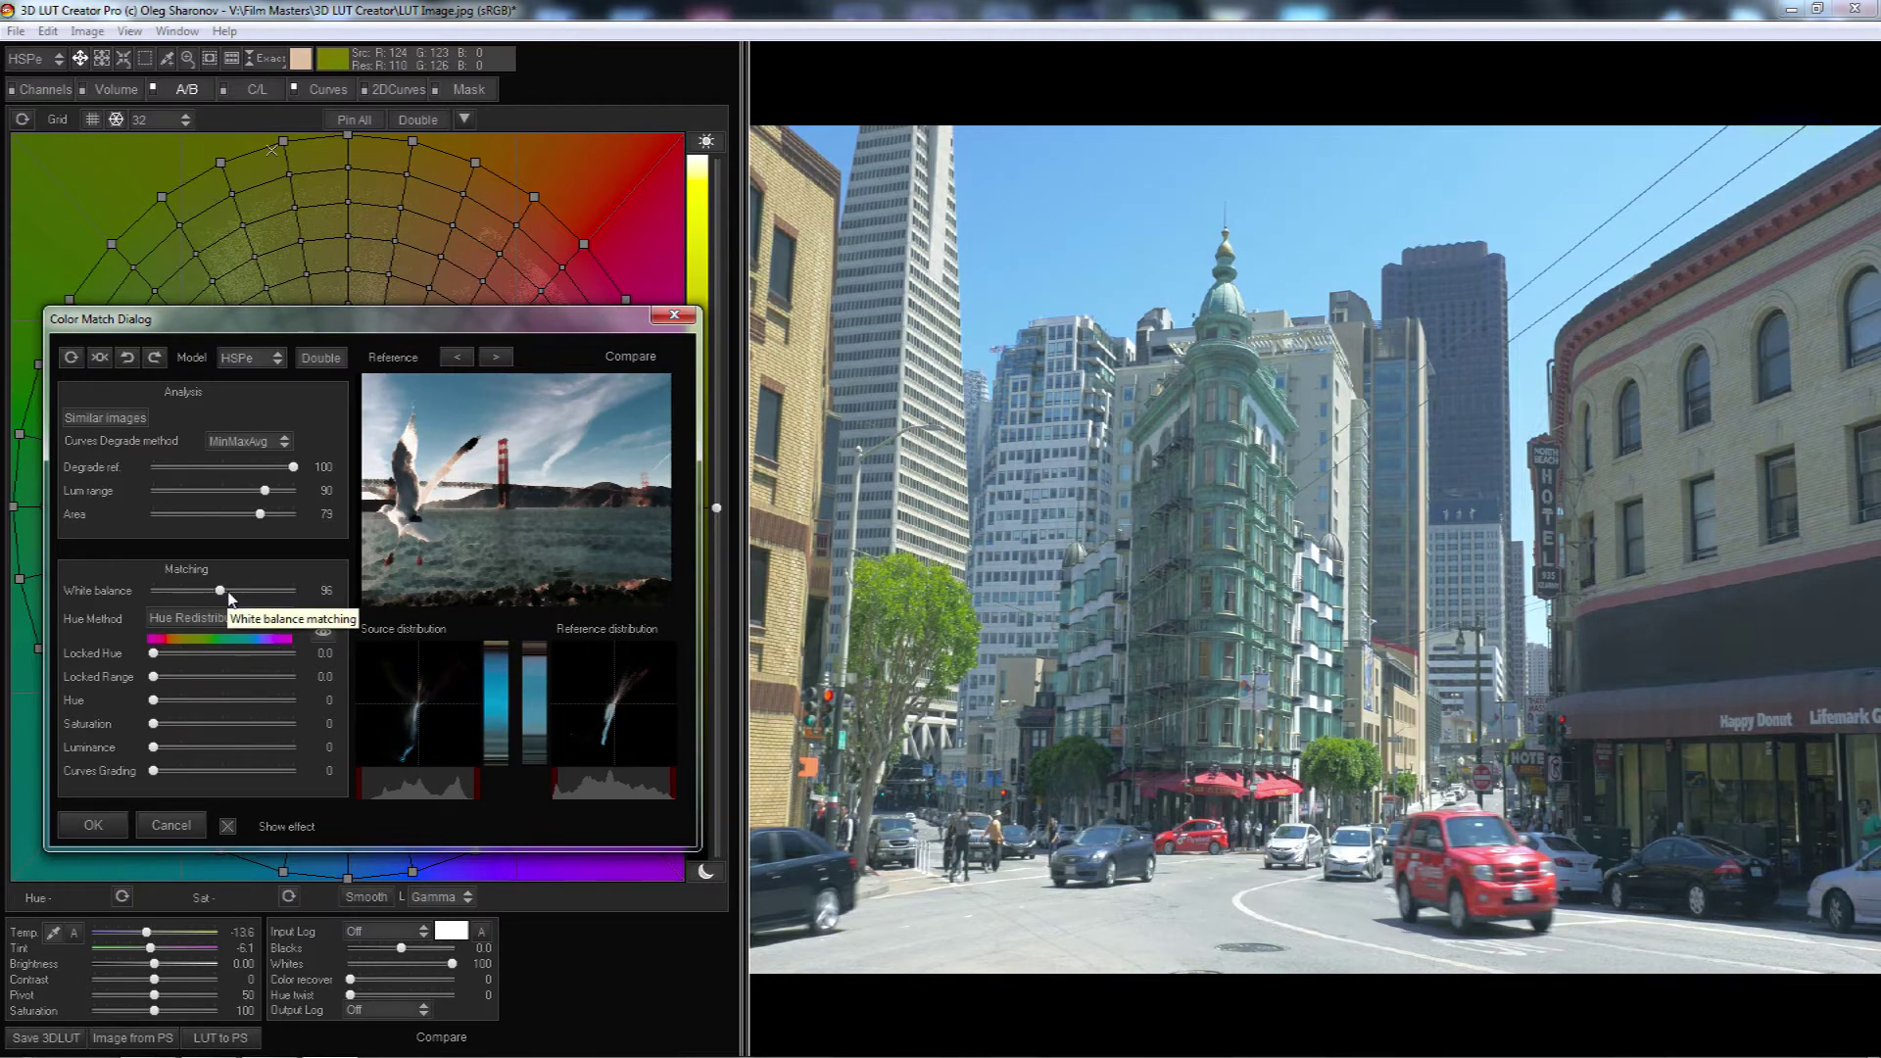
left_click_drag(223, 592, 215, 595)
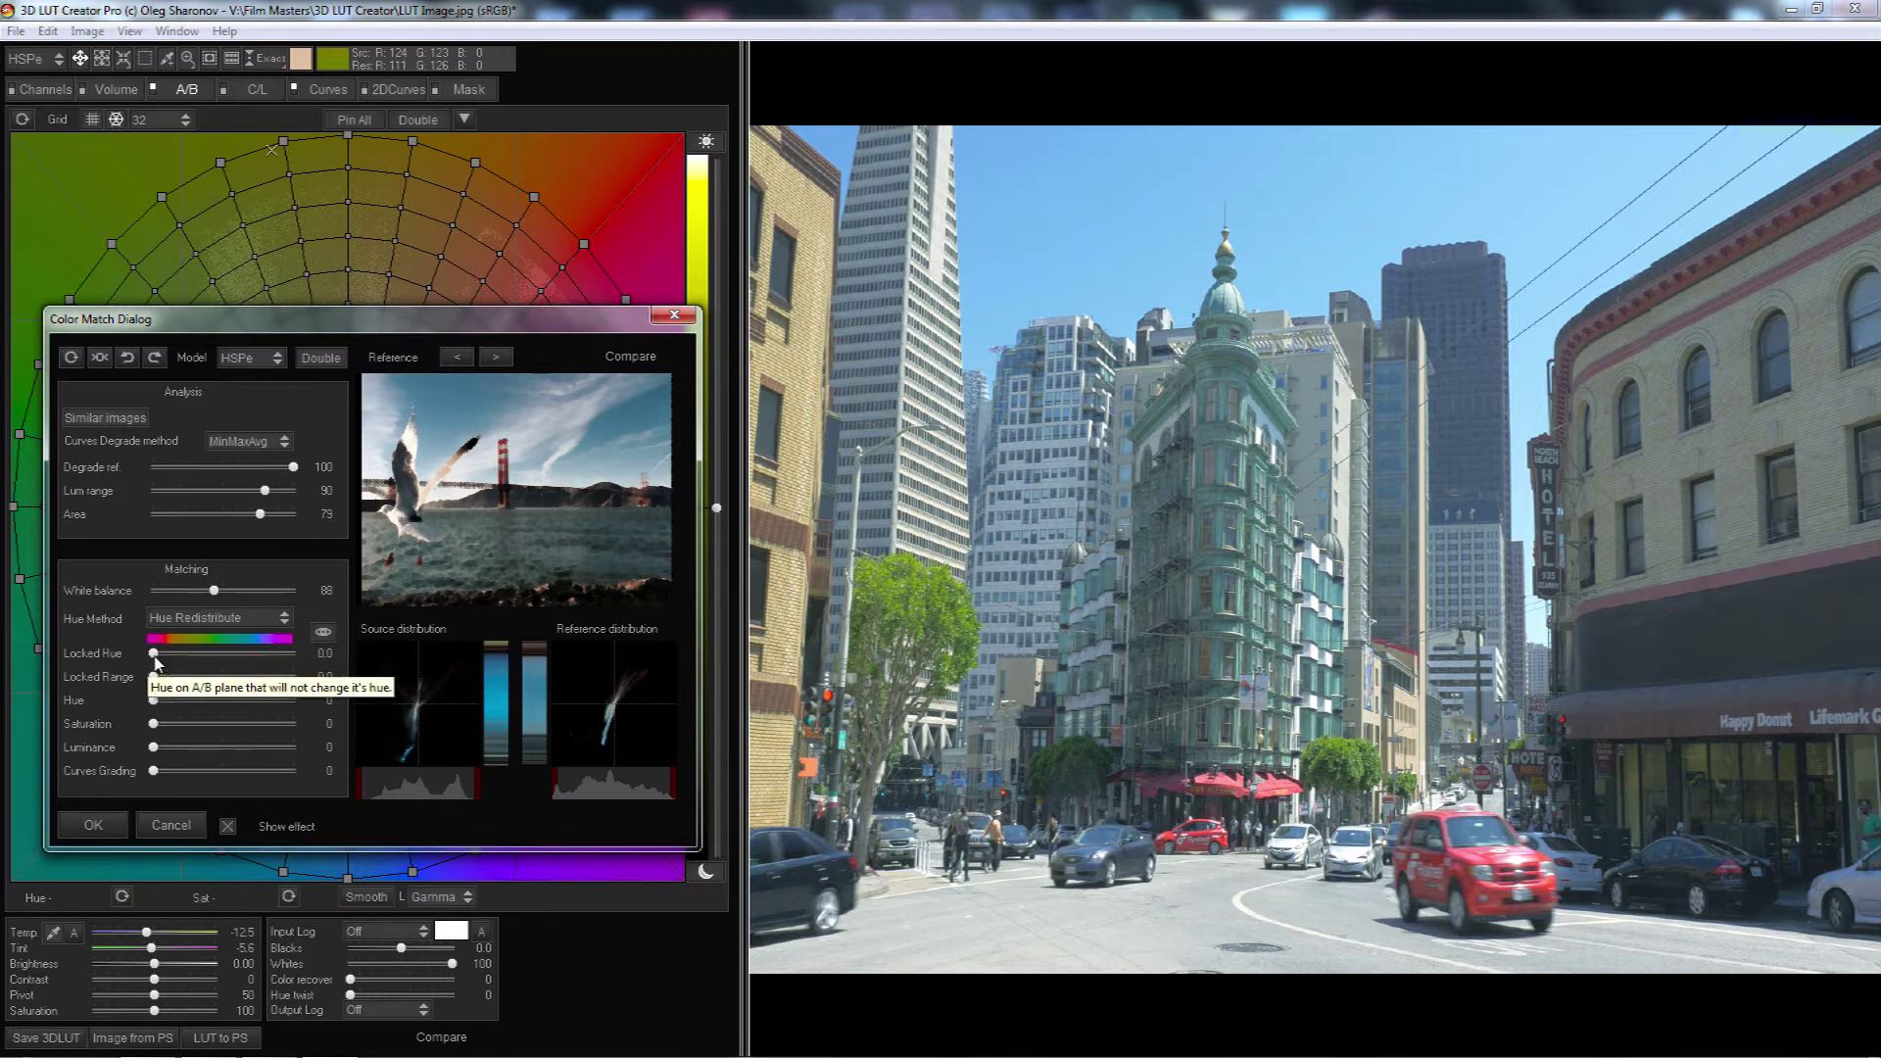
Set the Locked Hue to 163.6 and the Locked Range to 9.2 for the color match
left_click_drag(154, 662, 216, 665)
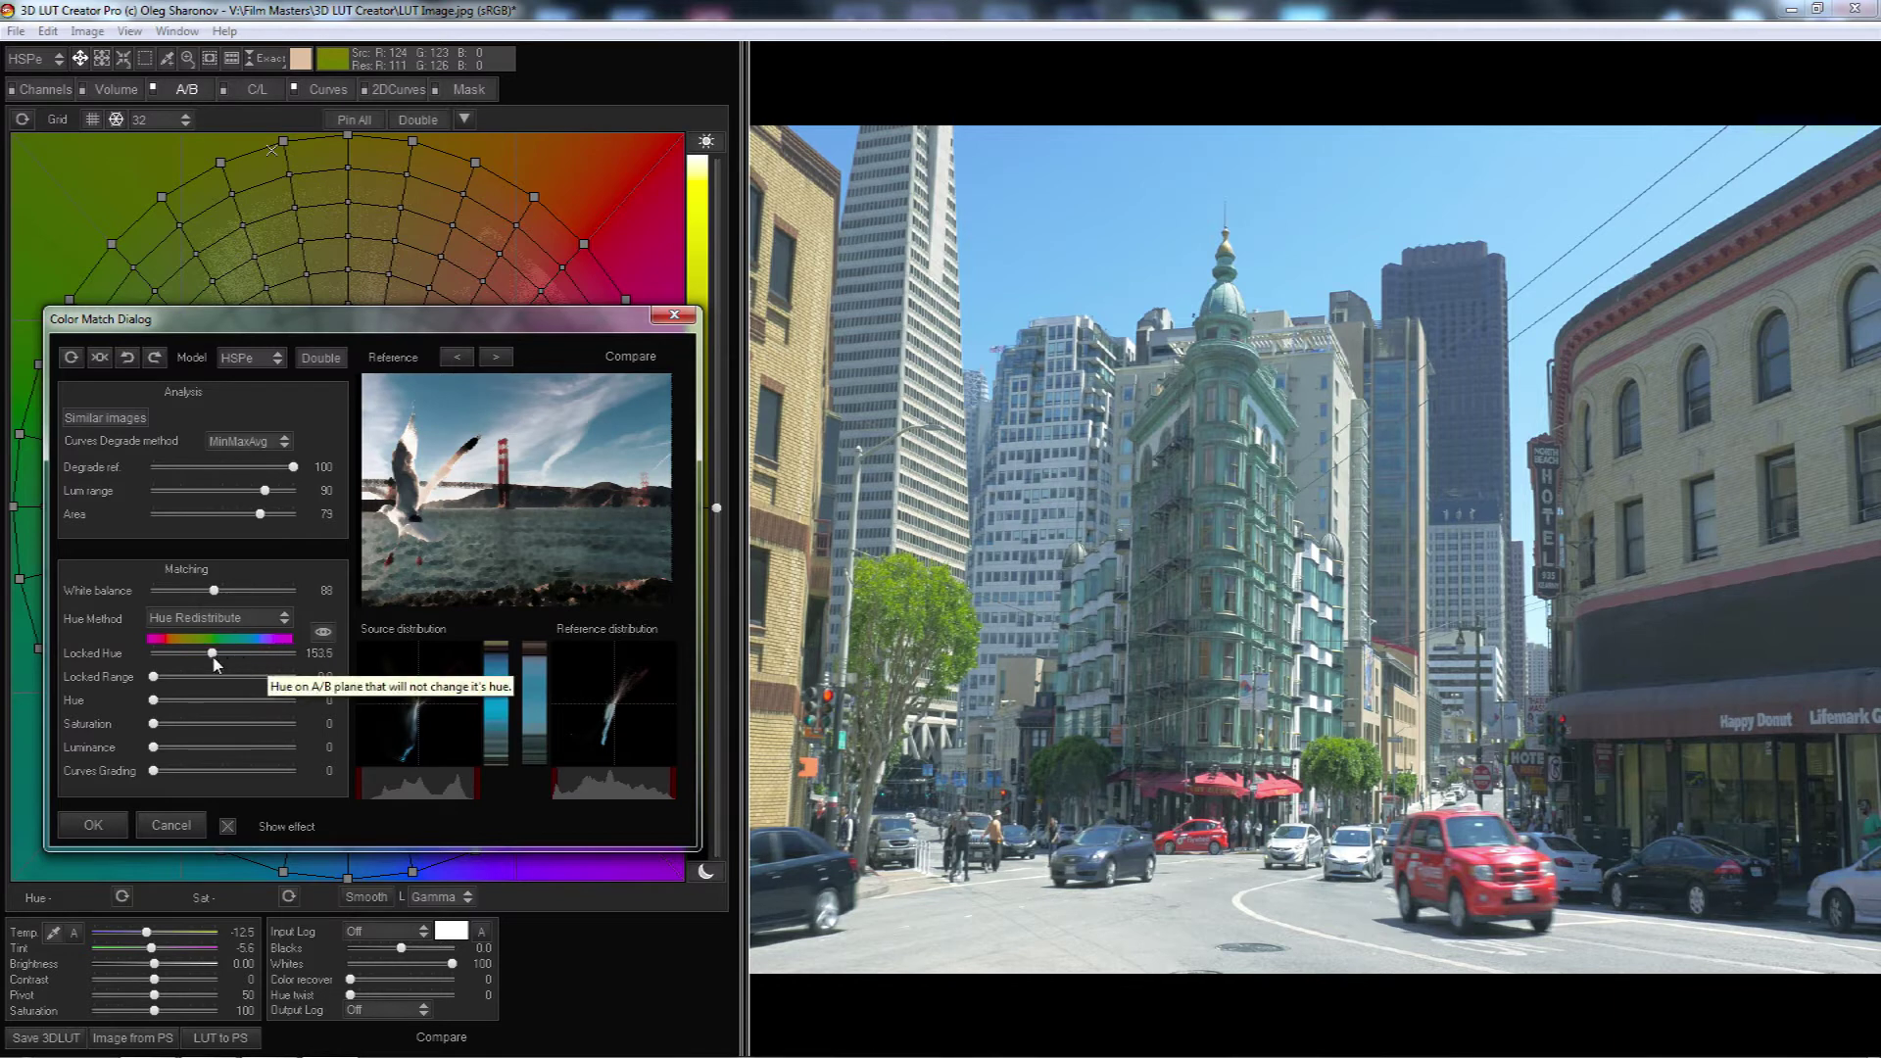
left_click_drag(216, 663, 221, 666)
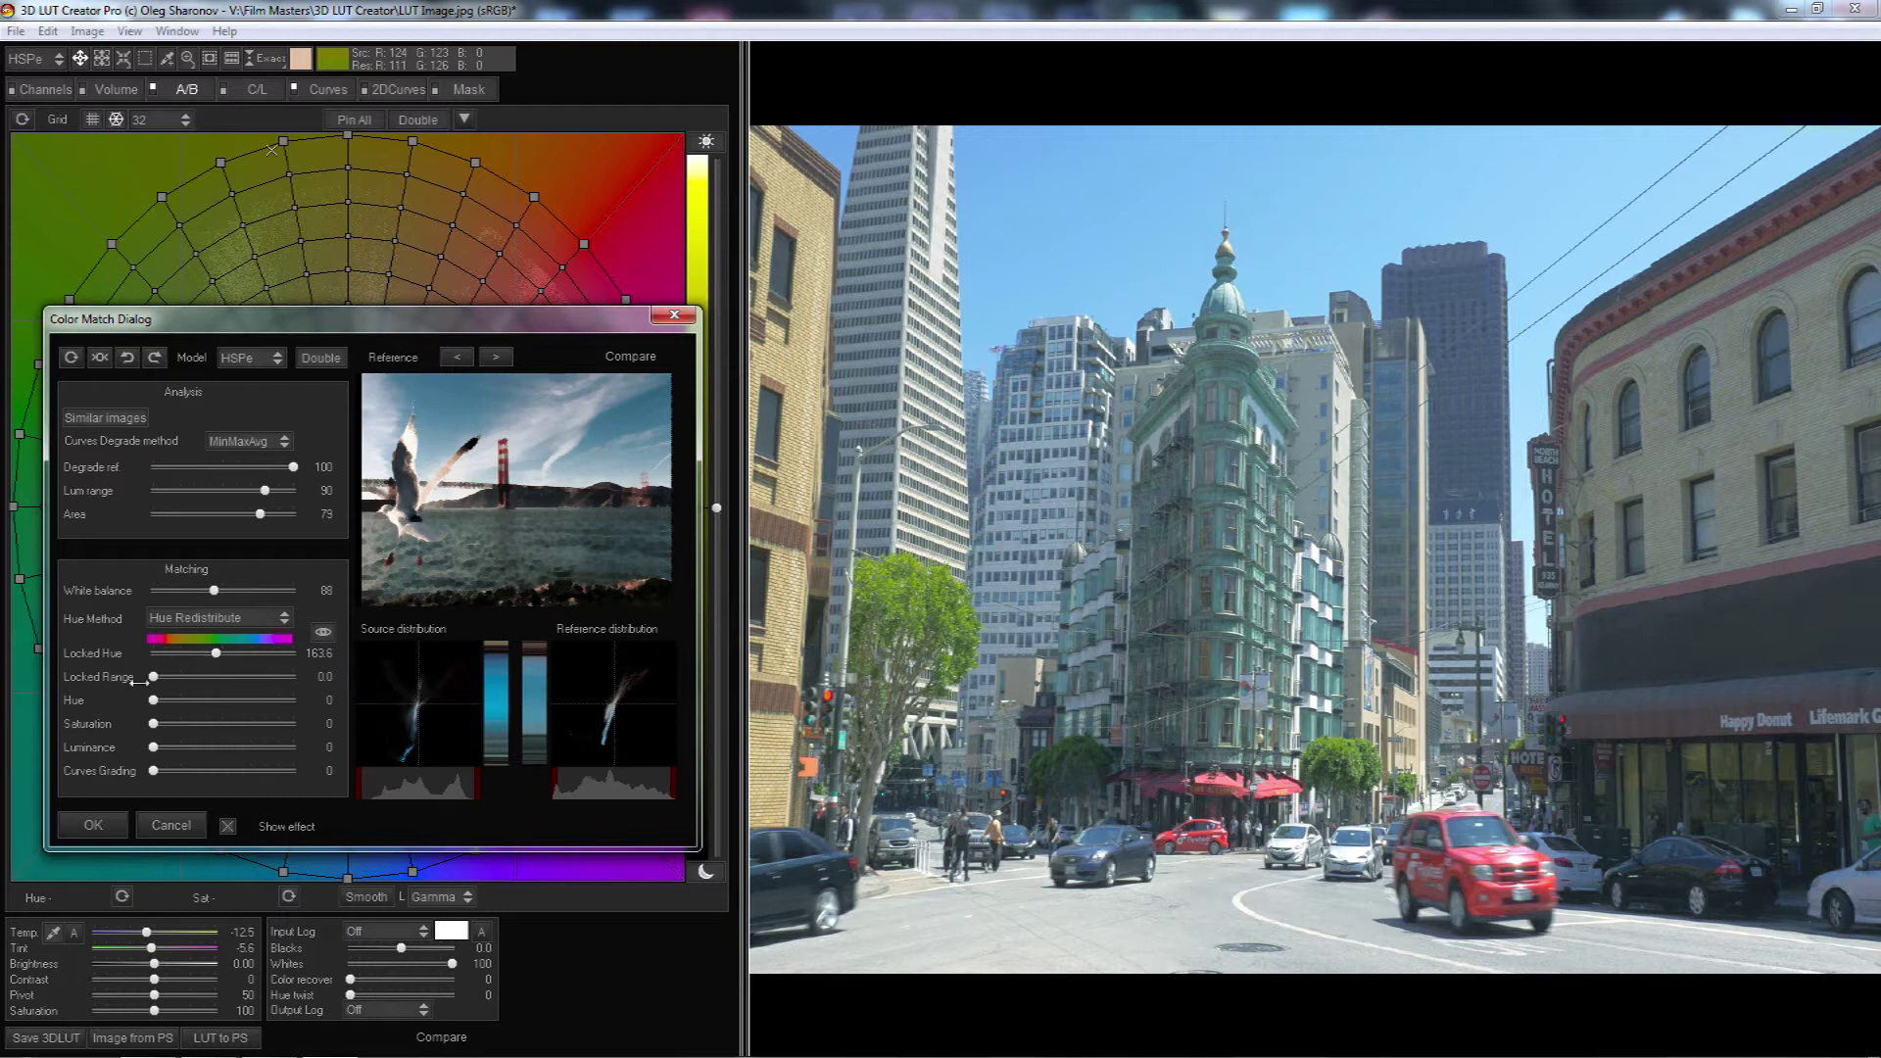
left_click_drag(154, 677, 285, 684)
Set the Hue matching to 90, checking its effect on the A/B grid and the street image
left_click_drag(150, 704, 192, 702)
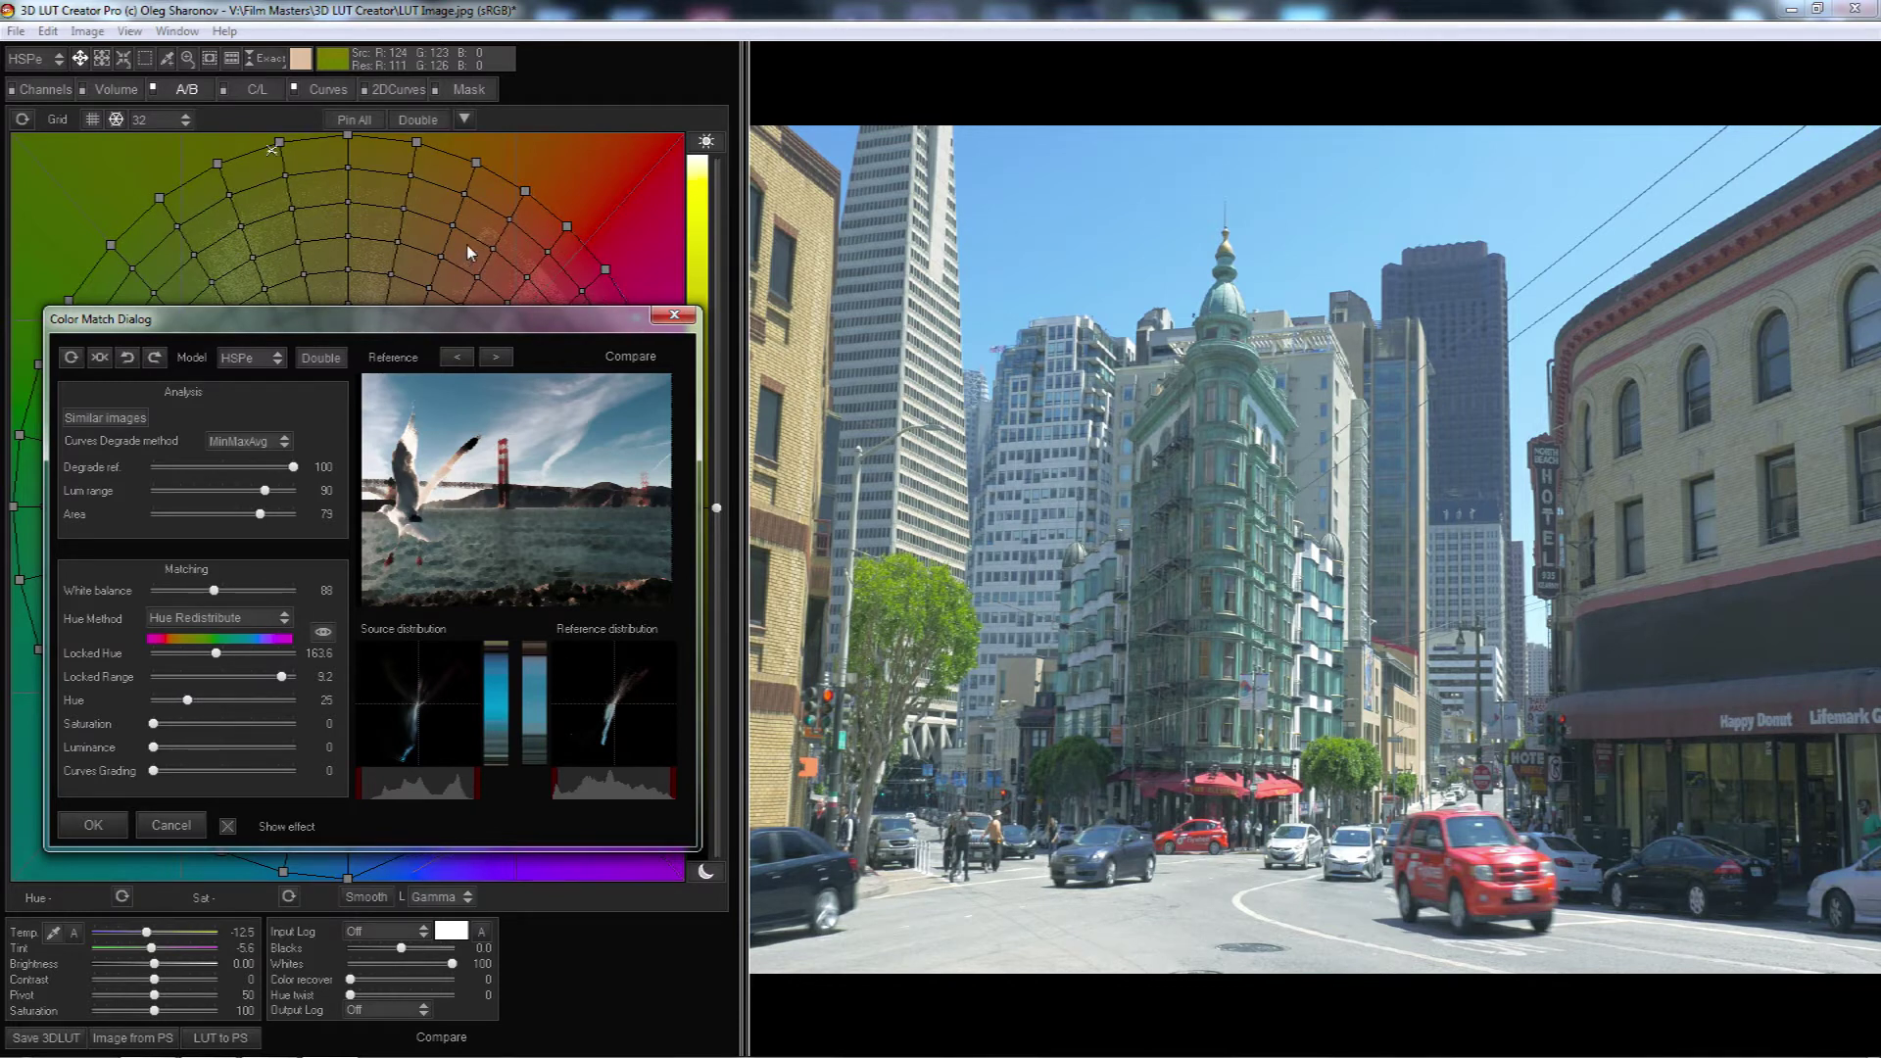
left_click_drag(413, 324, 951, 333)
left_click_drag(729, 713, 741, 714)
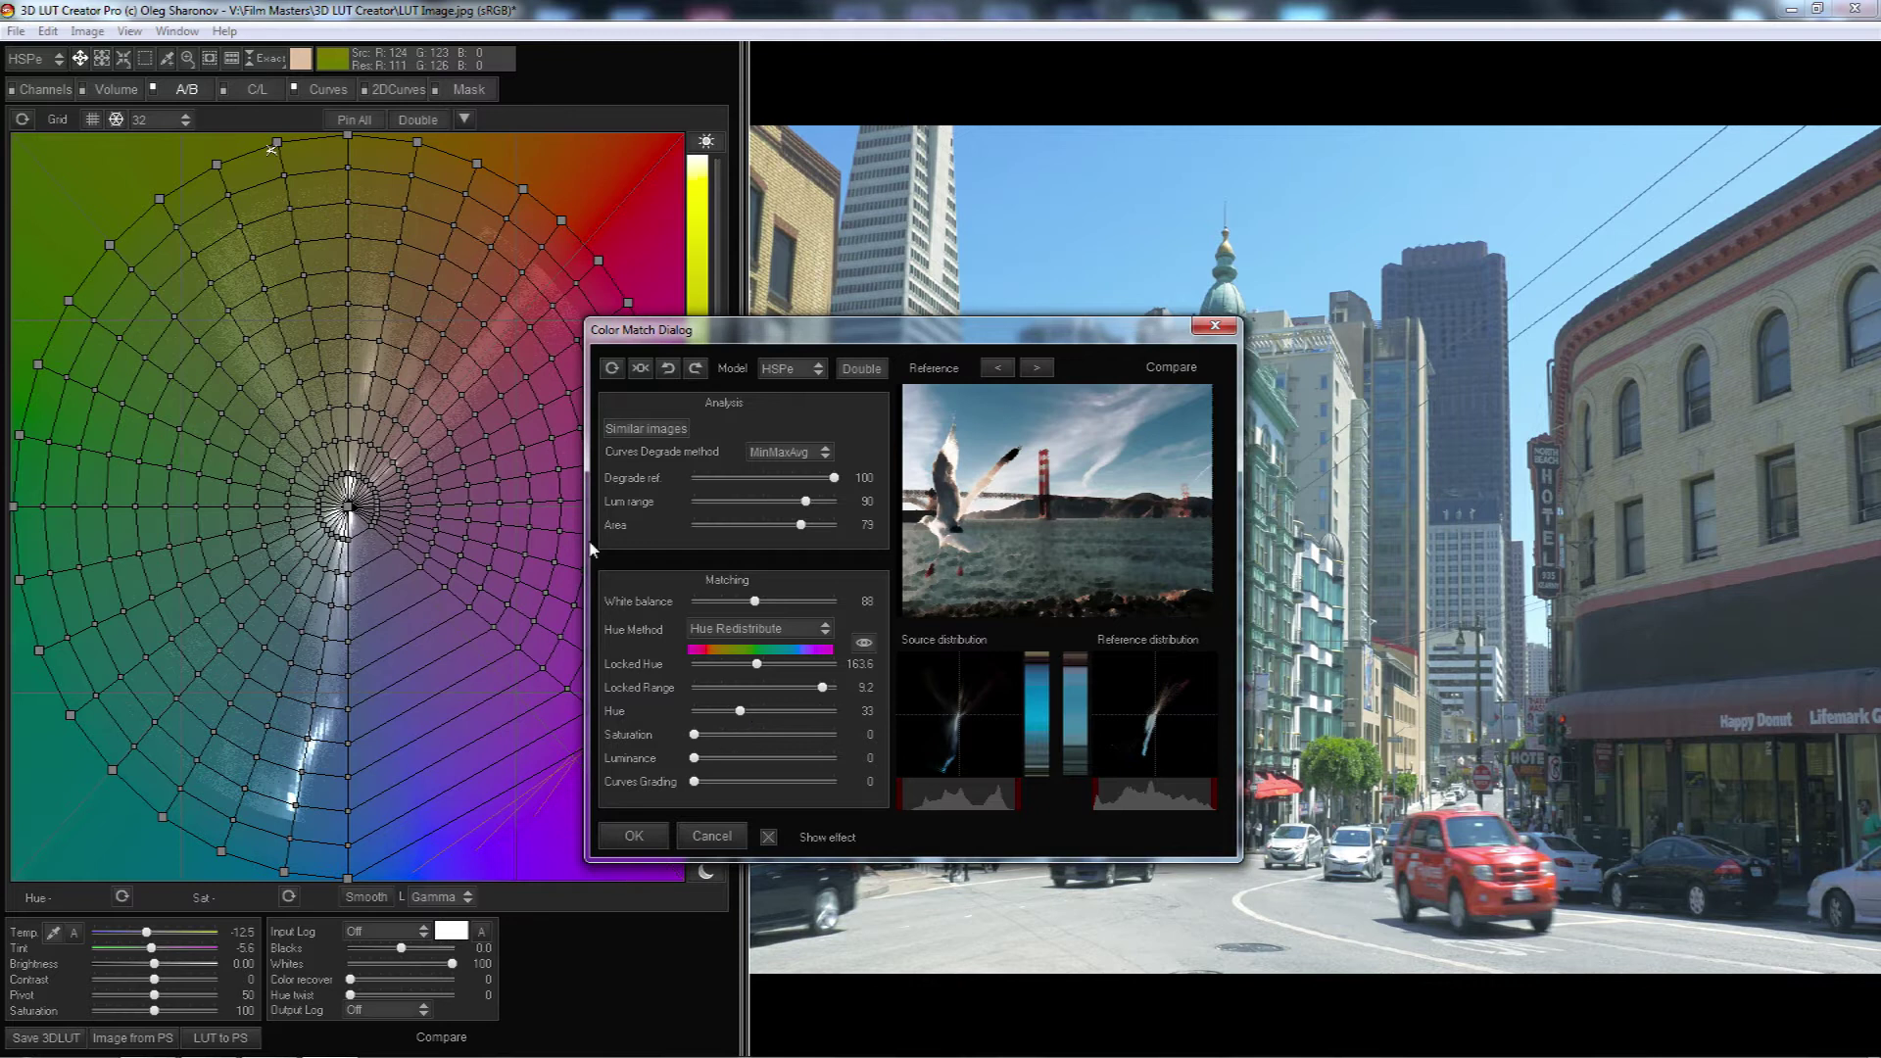
left_click_drag(741, 336, 193, 272)
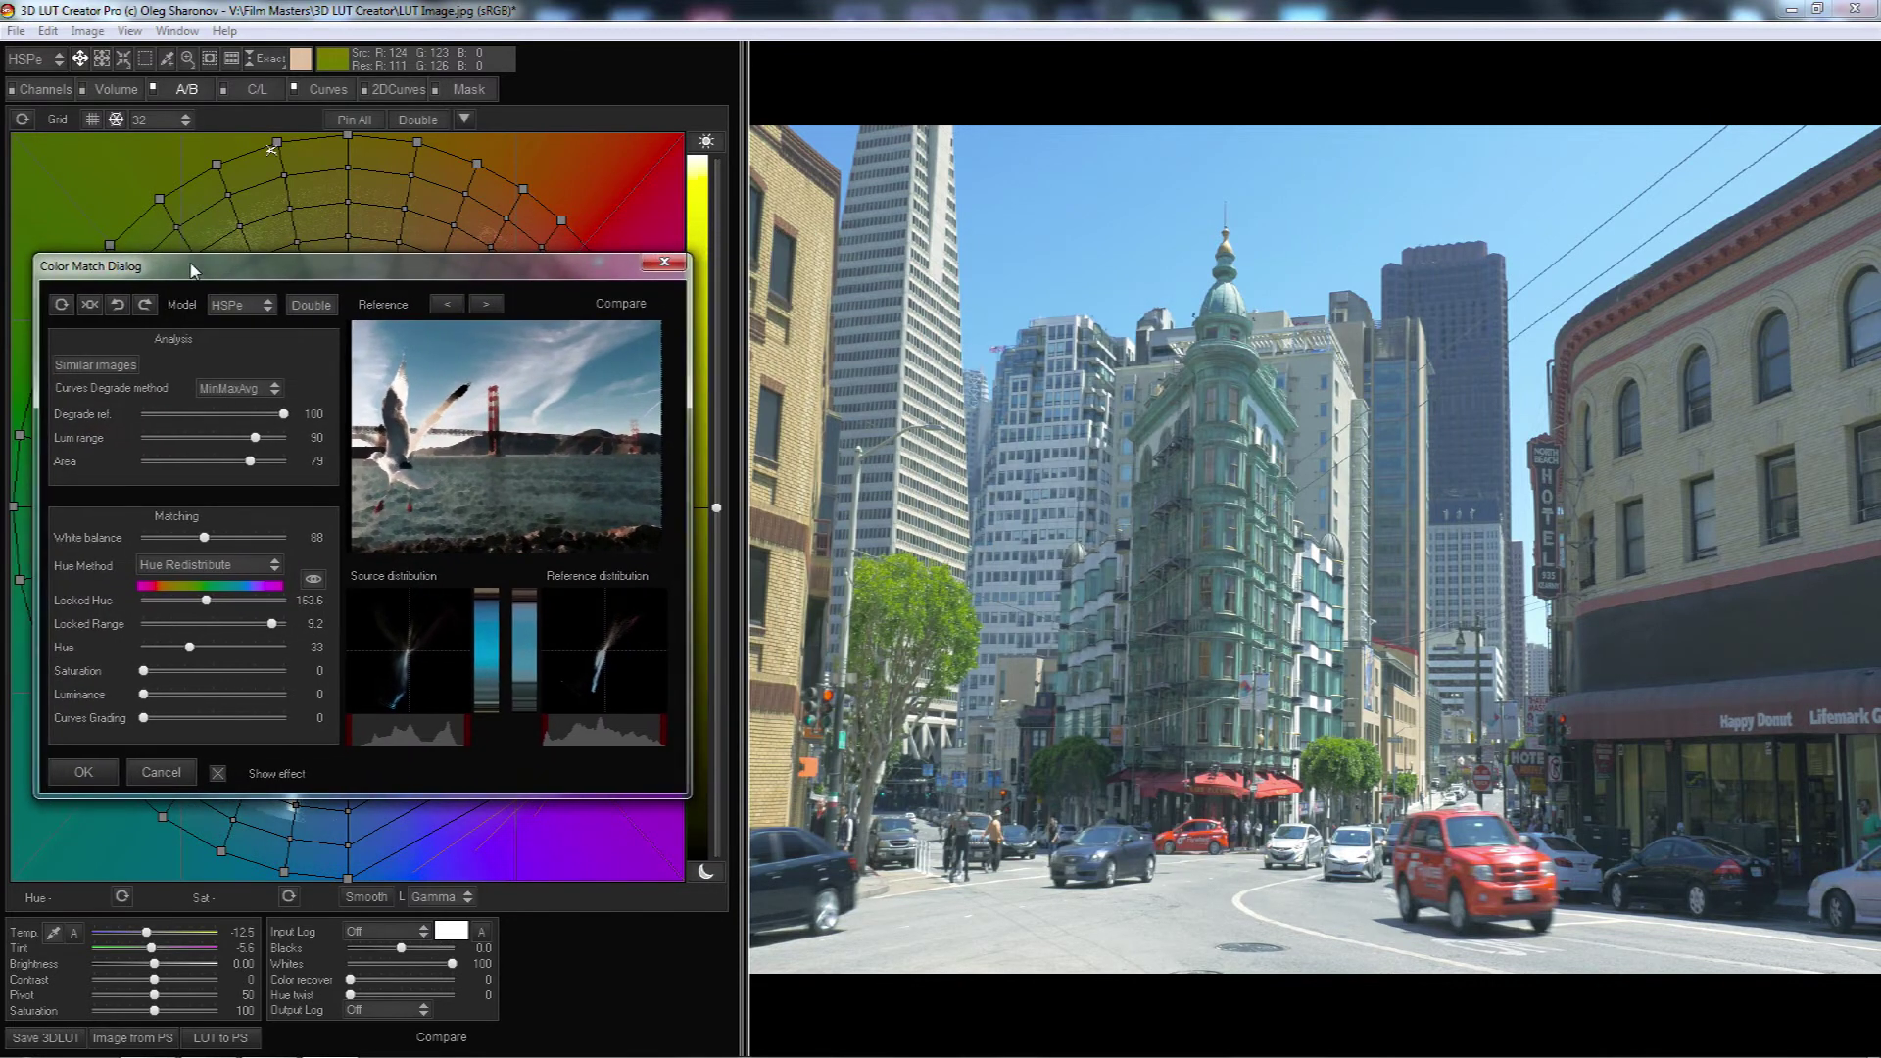
left_click_drag(190, 648, 298, 649)
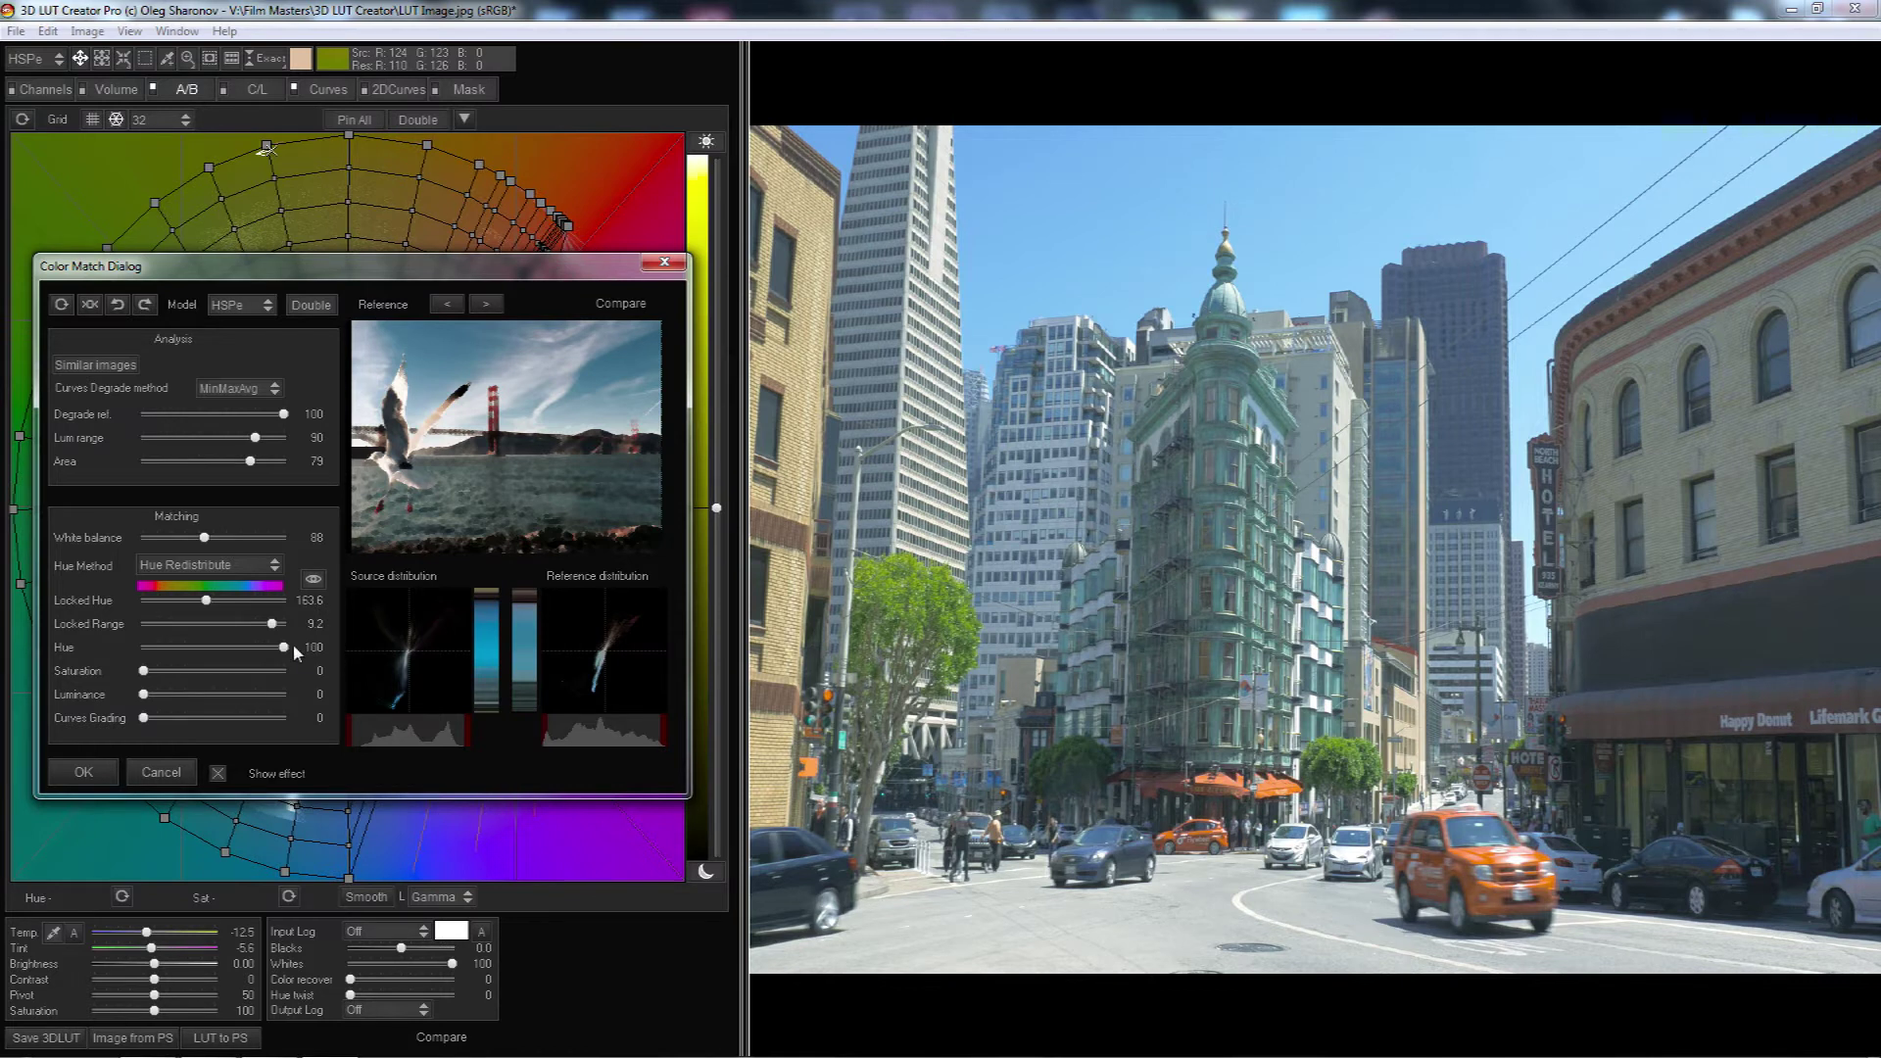
left_click_drag(292, 644, 271, 652)
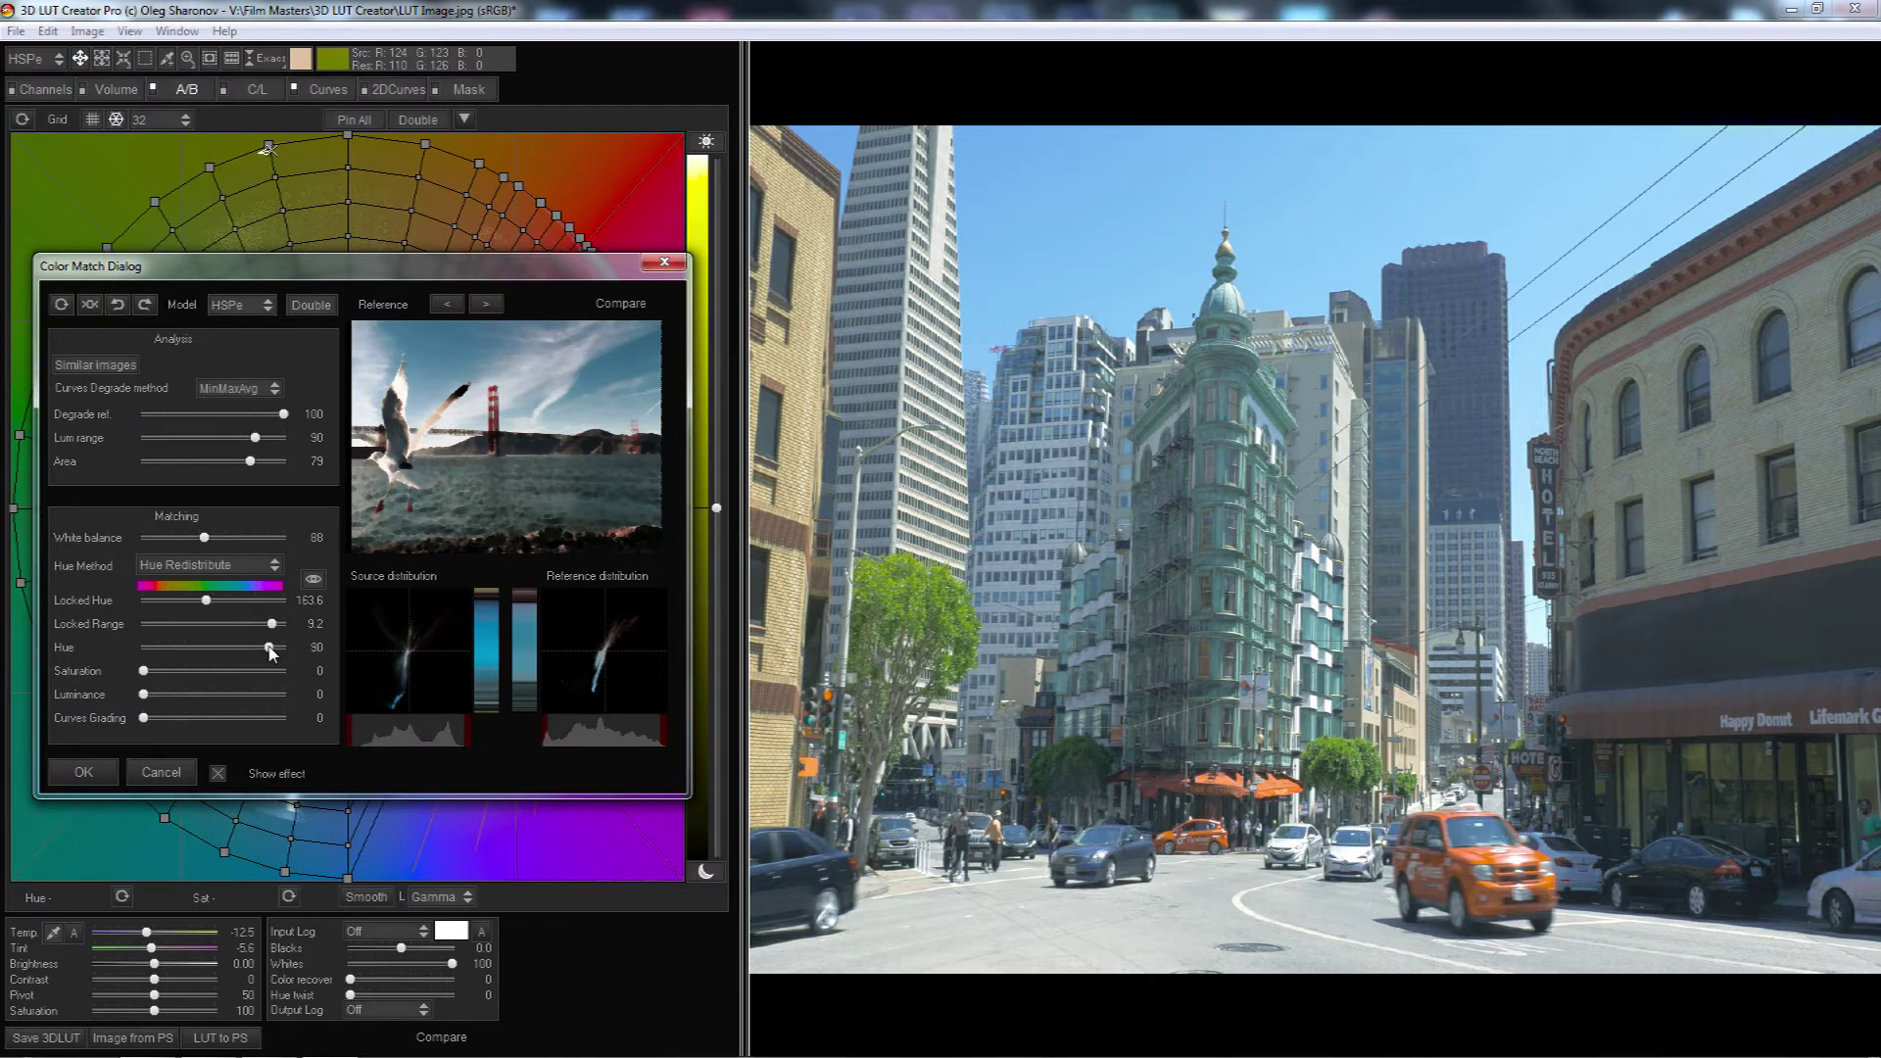
Try the Saturation matching at 100 and settle it at 39
left_click_drag(144, 672, 162, 674)
mouse_move(201, 682)
left_mouse_down()
mouse_move(256, 683)
mouse_move(209, 683)
left_mouse_up()
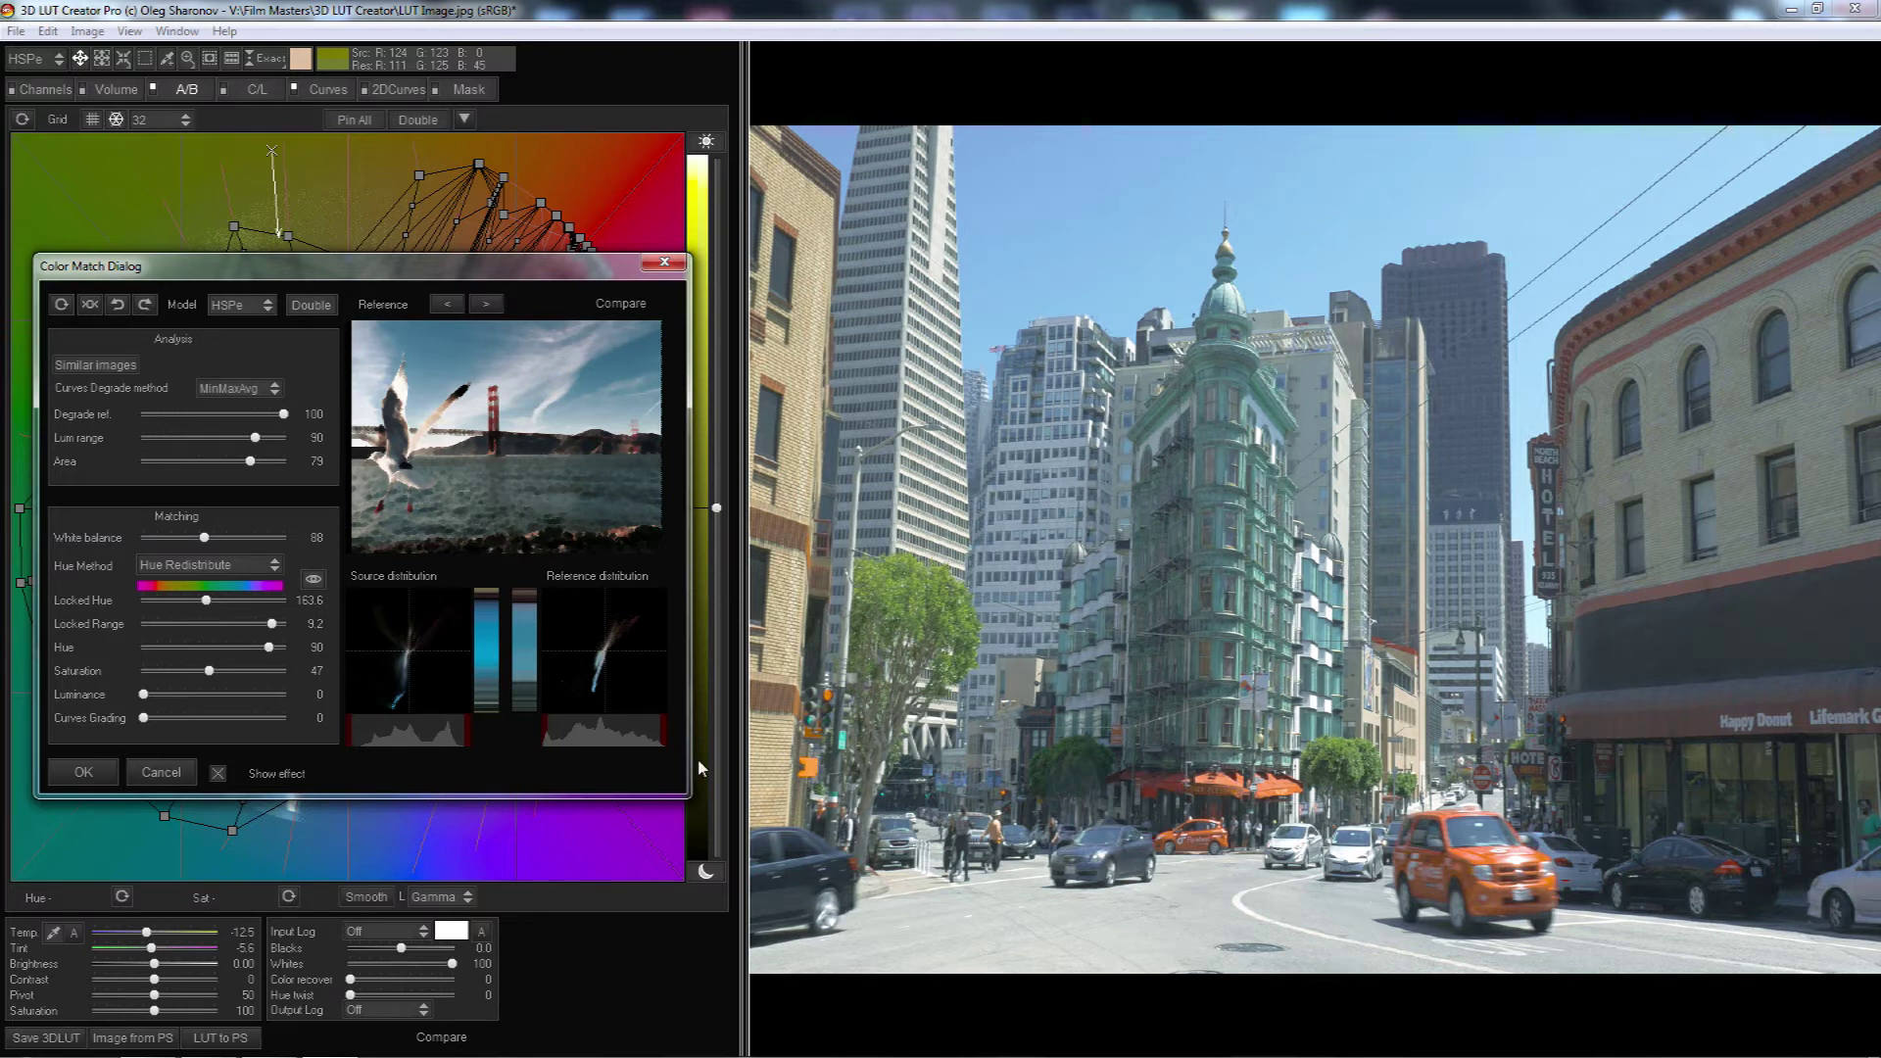
left_click_drag(210, 672, 299, 676)
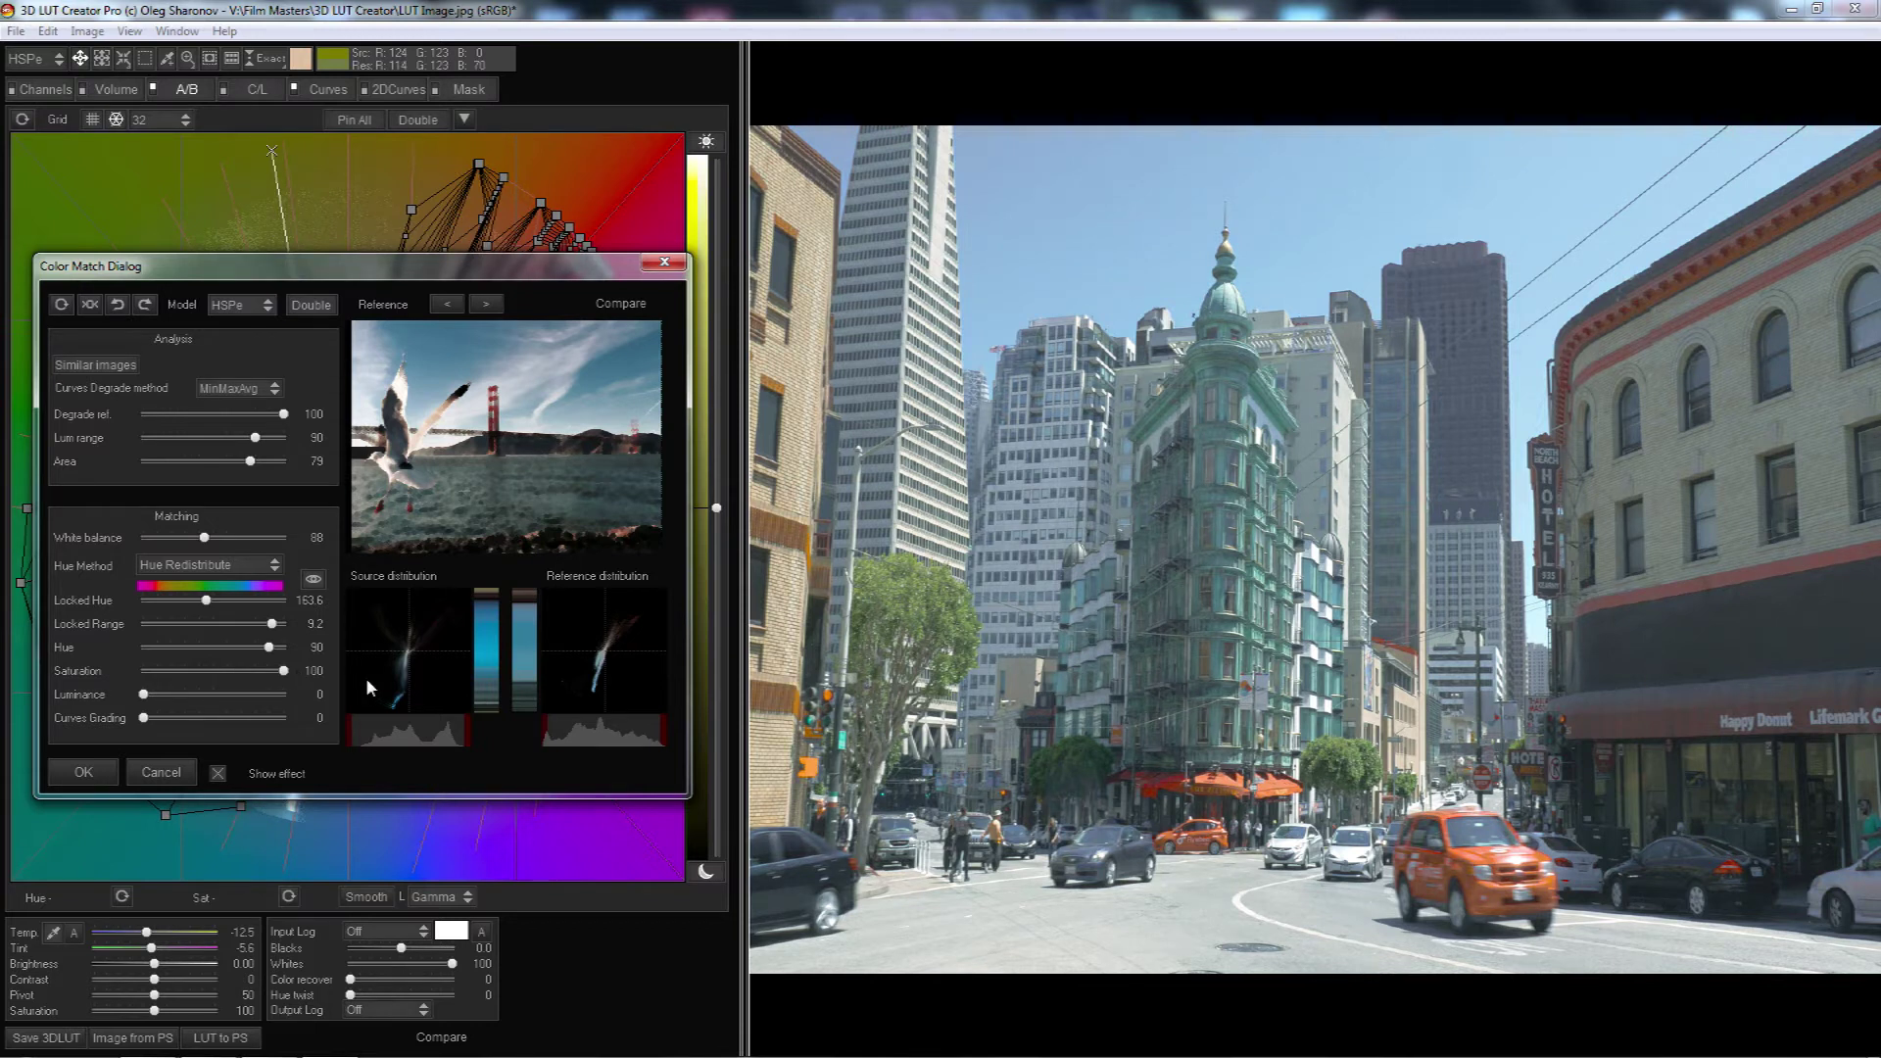
left_click_drag(291, 674, 198, 677)
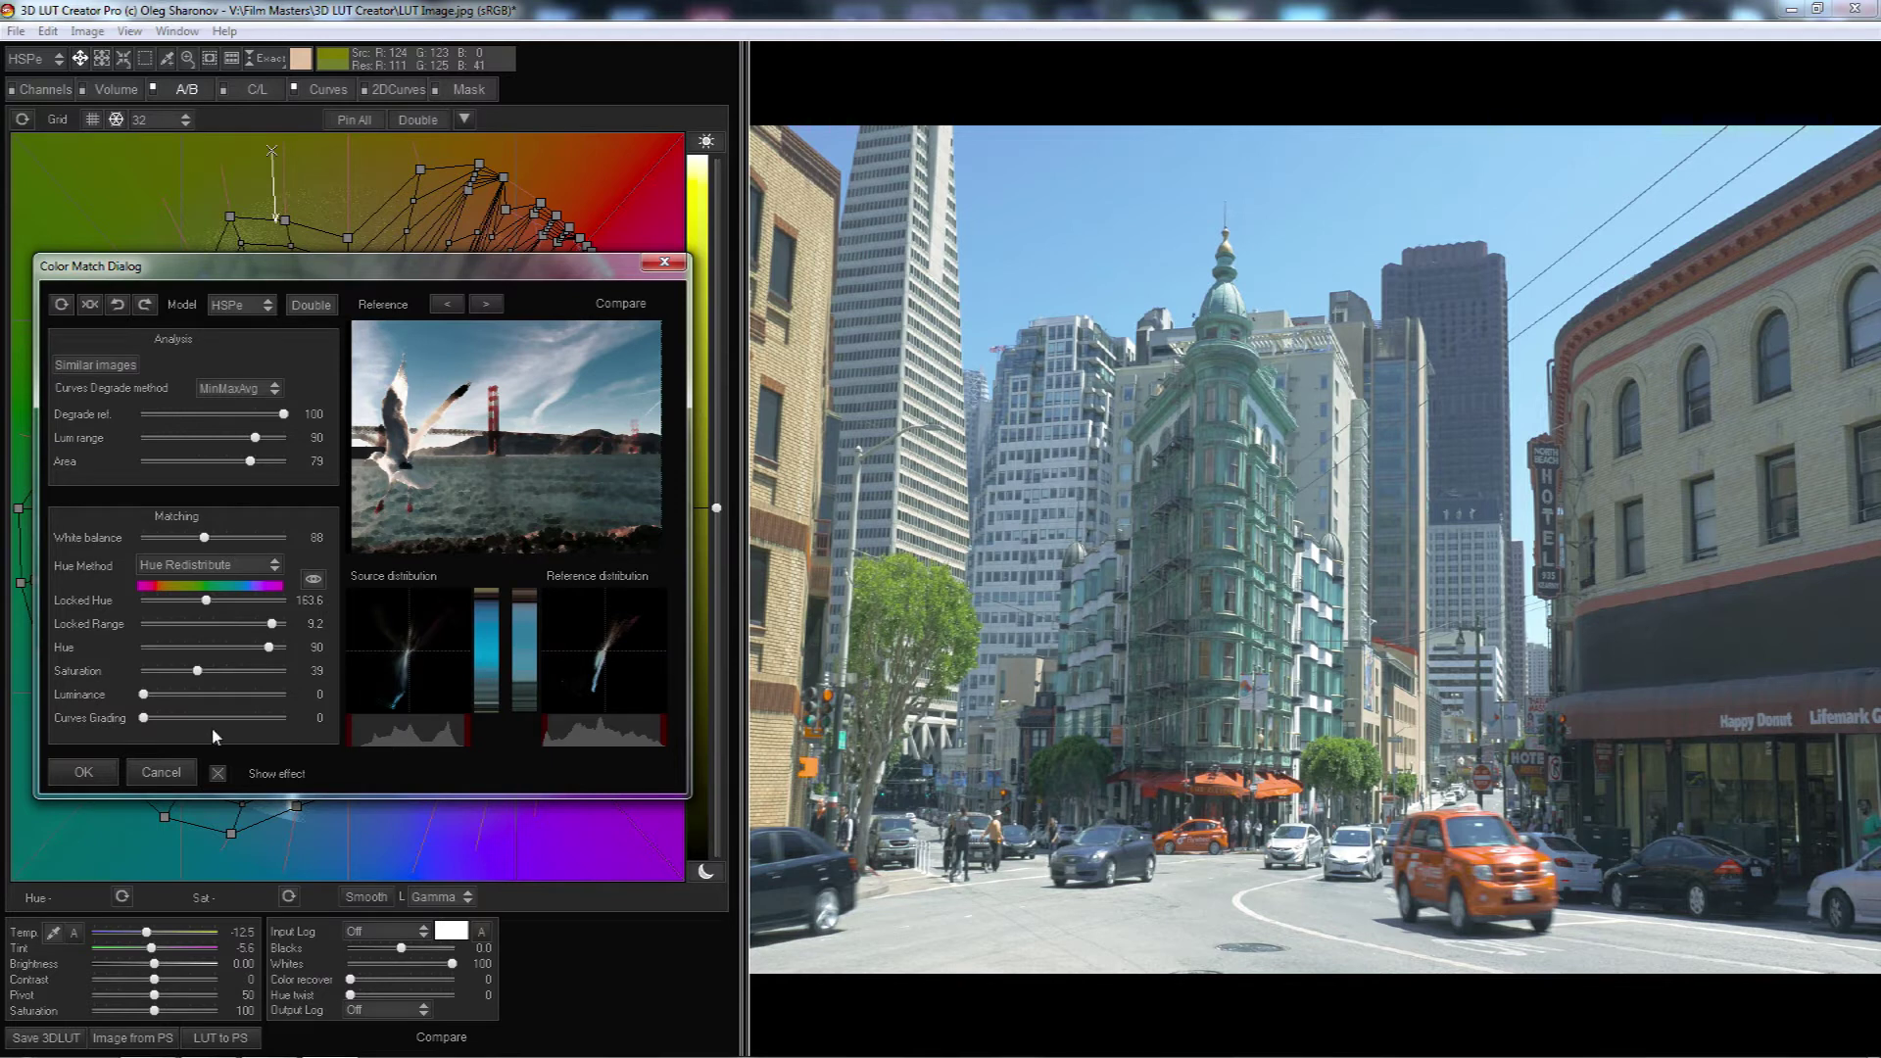
Set the Luminance matching to 100 and the Curves Grading to 75
left_click_drag(147, 696, 276, 702)
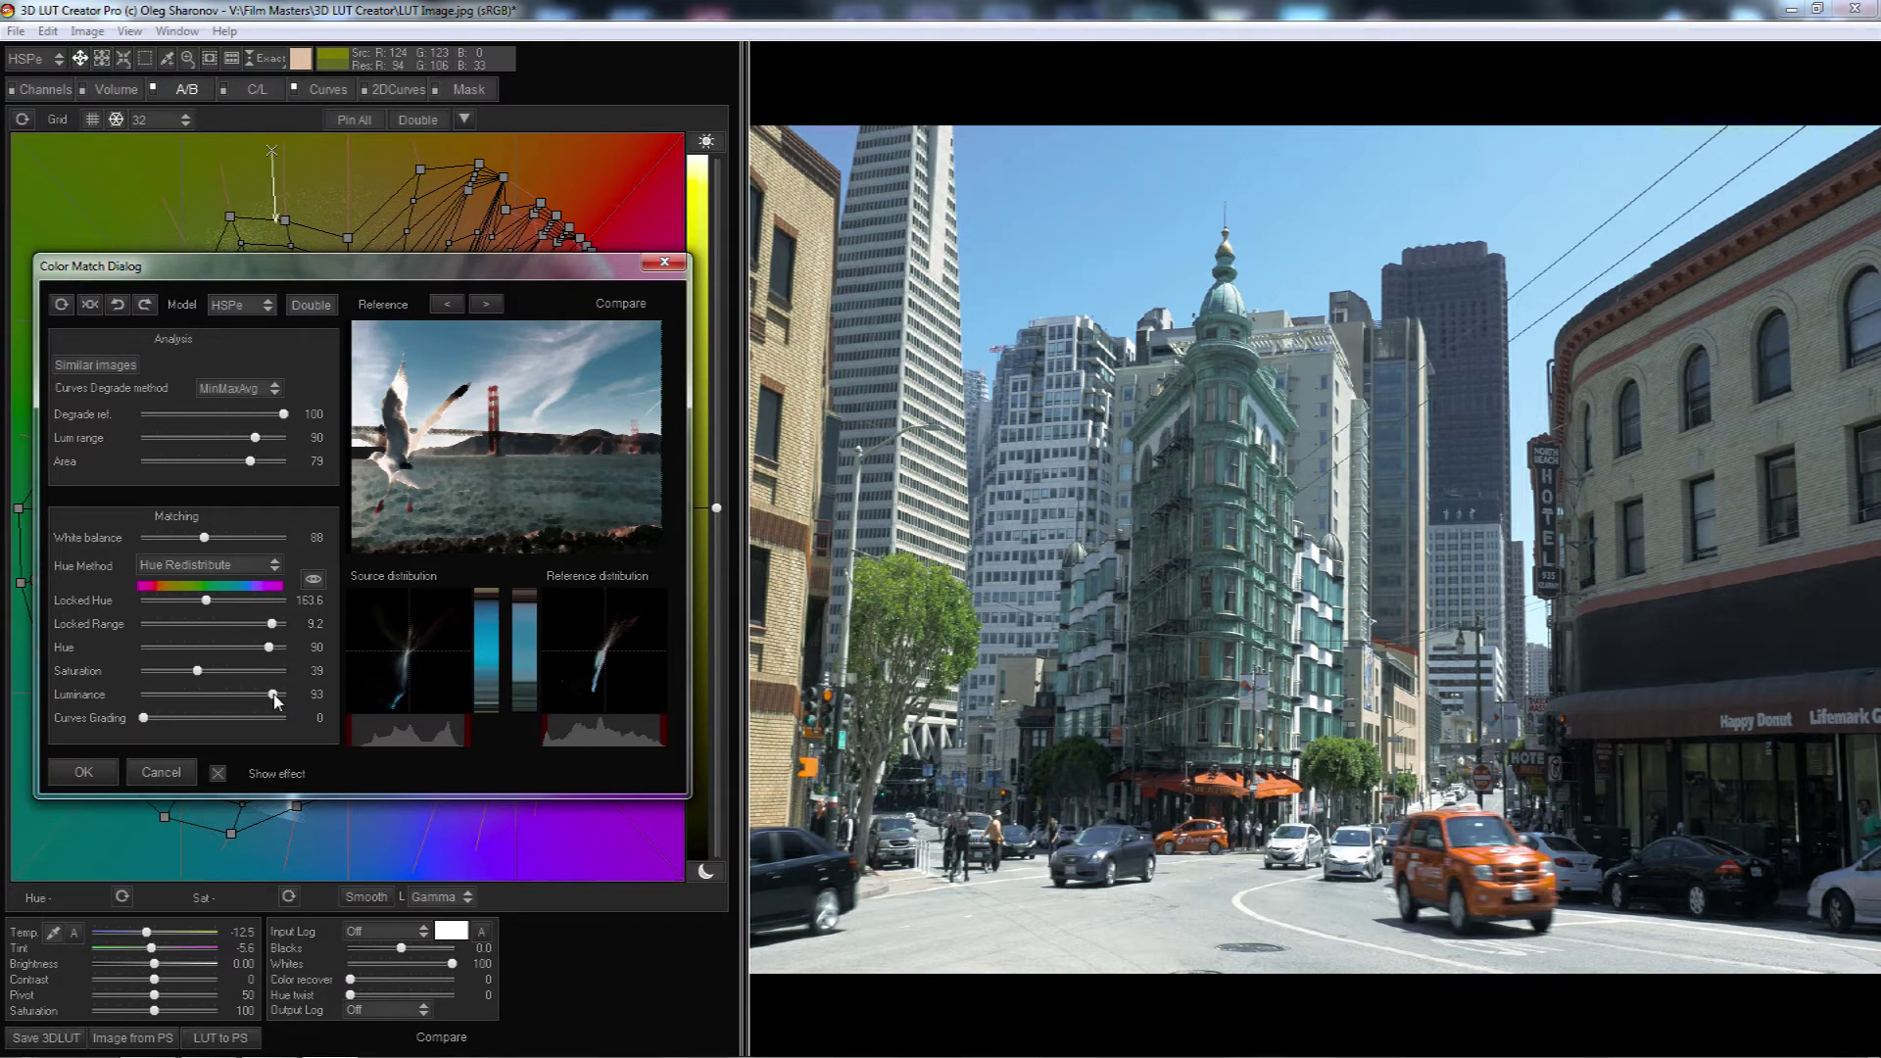
left_click_drag(275, 697, 313, 699)
left_click_drag(143, 720, 263, 725)
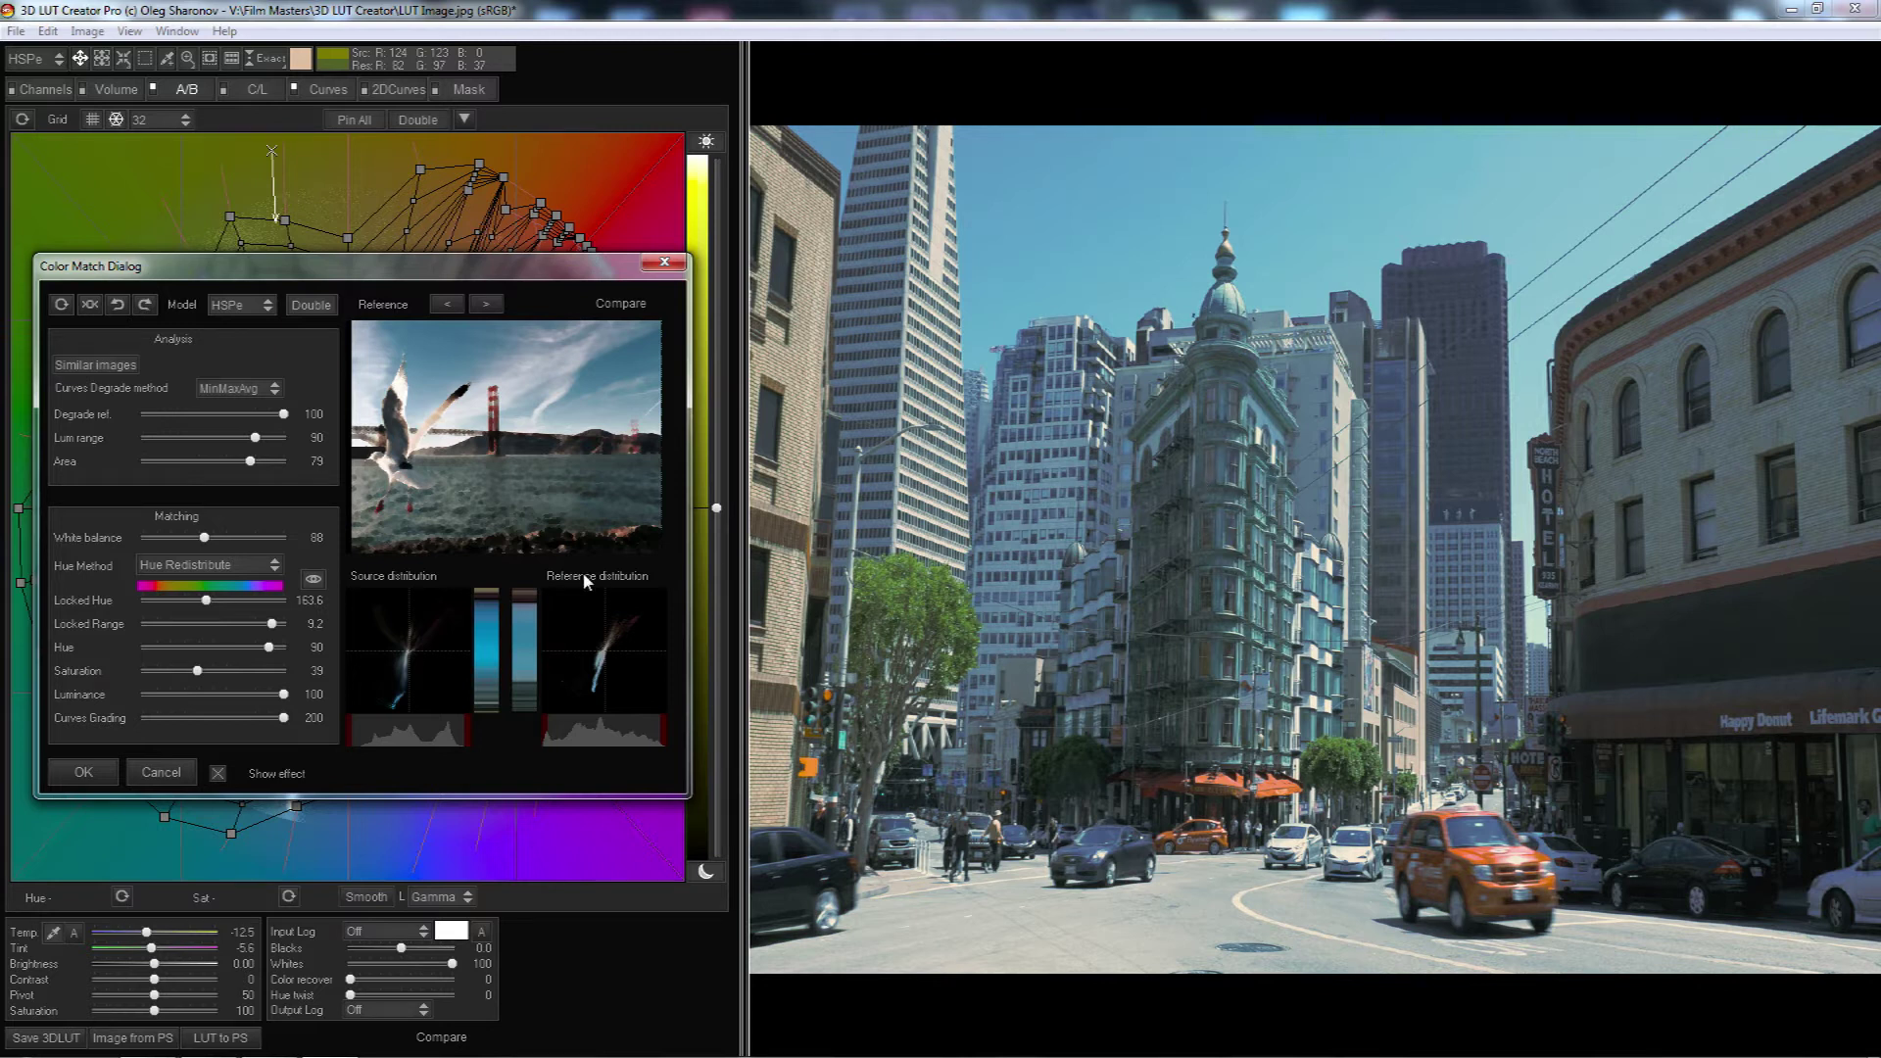
left_click_drag(285, 721, 199, 726)
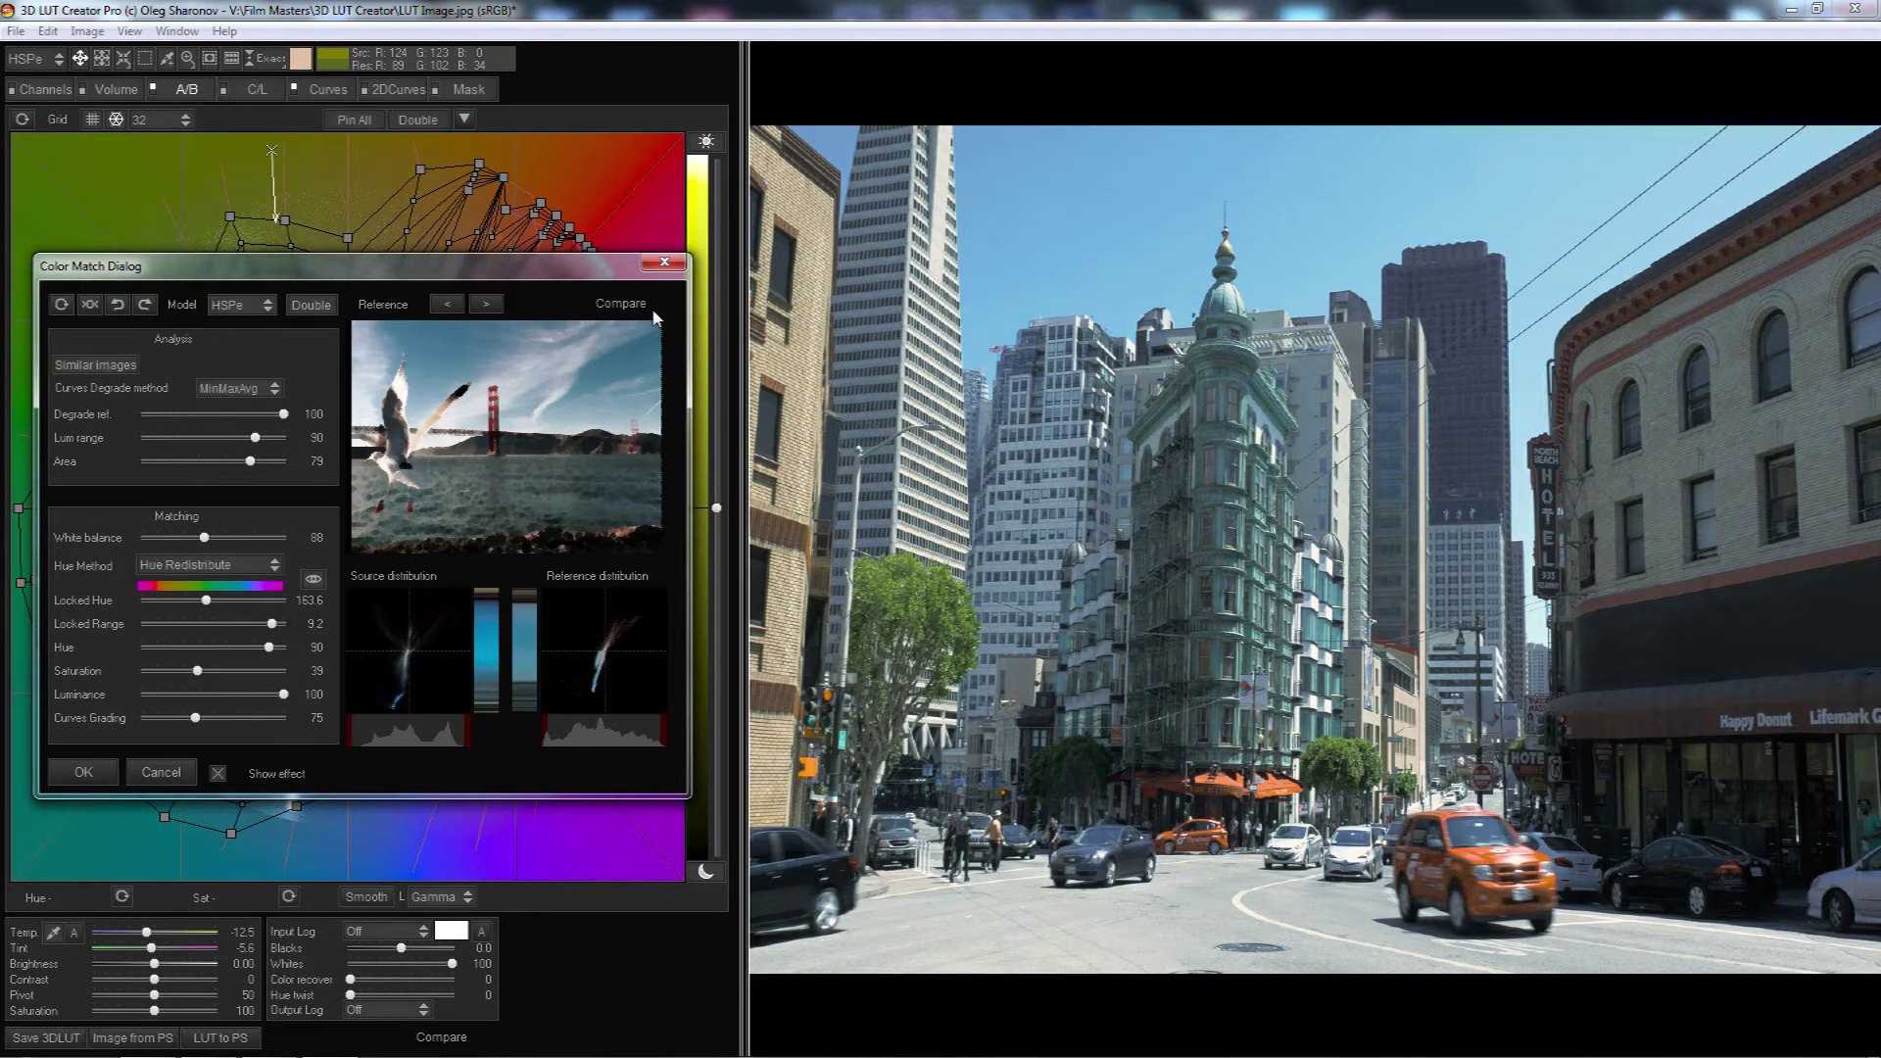
Compare the street image with the reference photo and set the analysis Area to 95
left_click(621, 303)
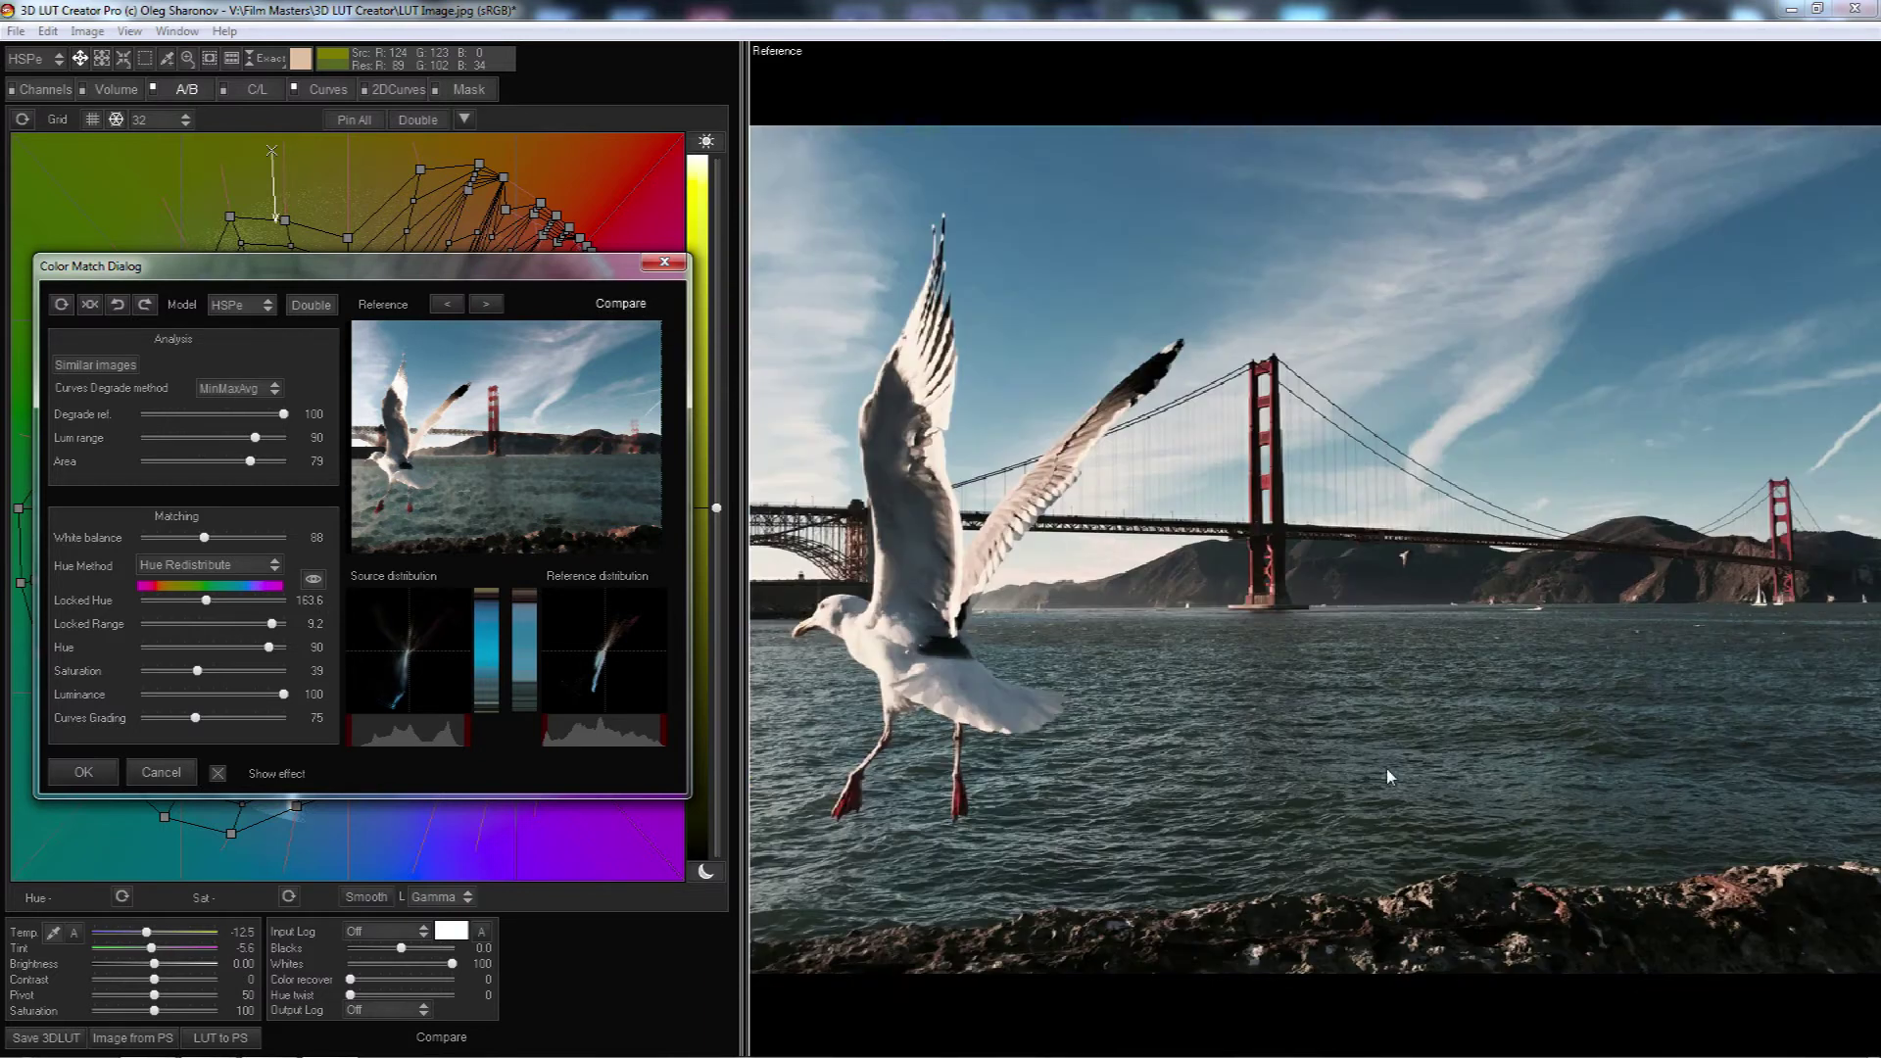
left_click(623, 304)
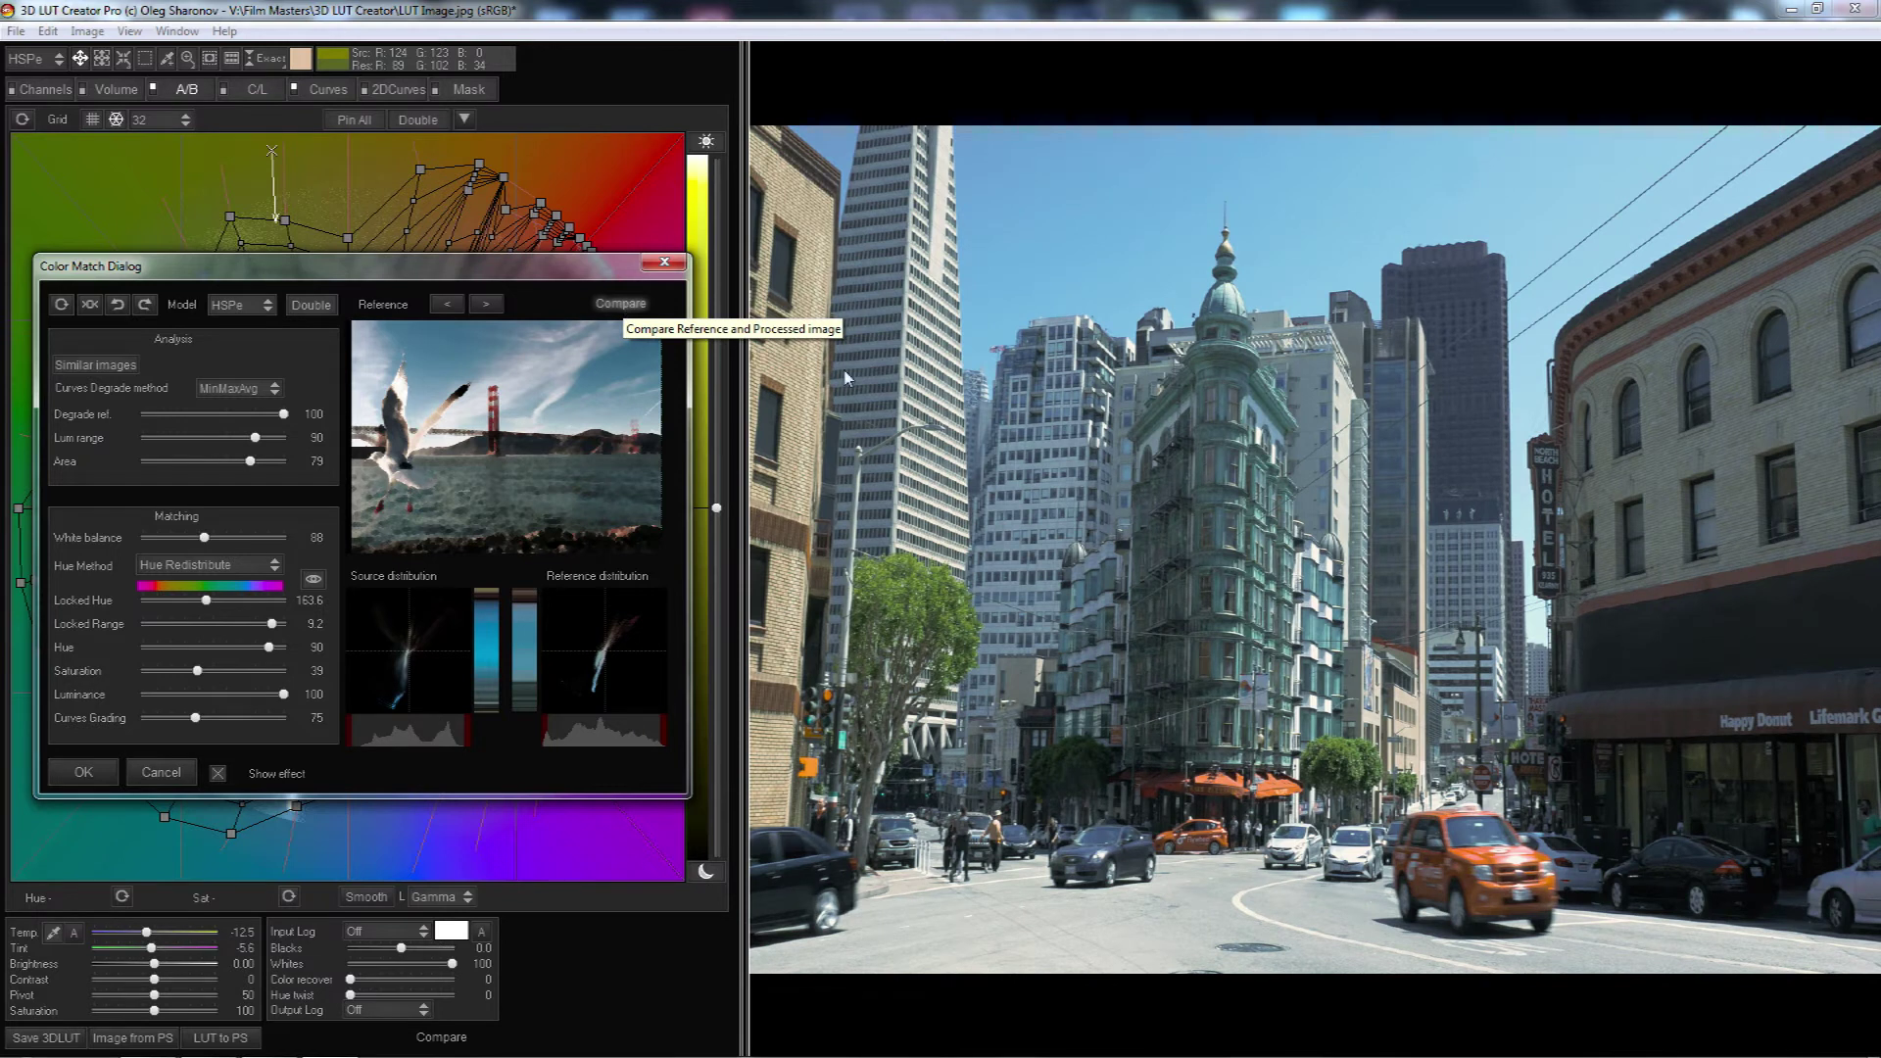
left_click(630, 308)
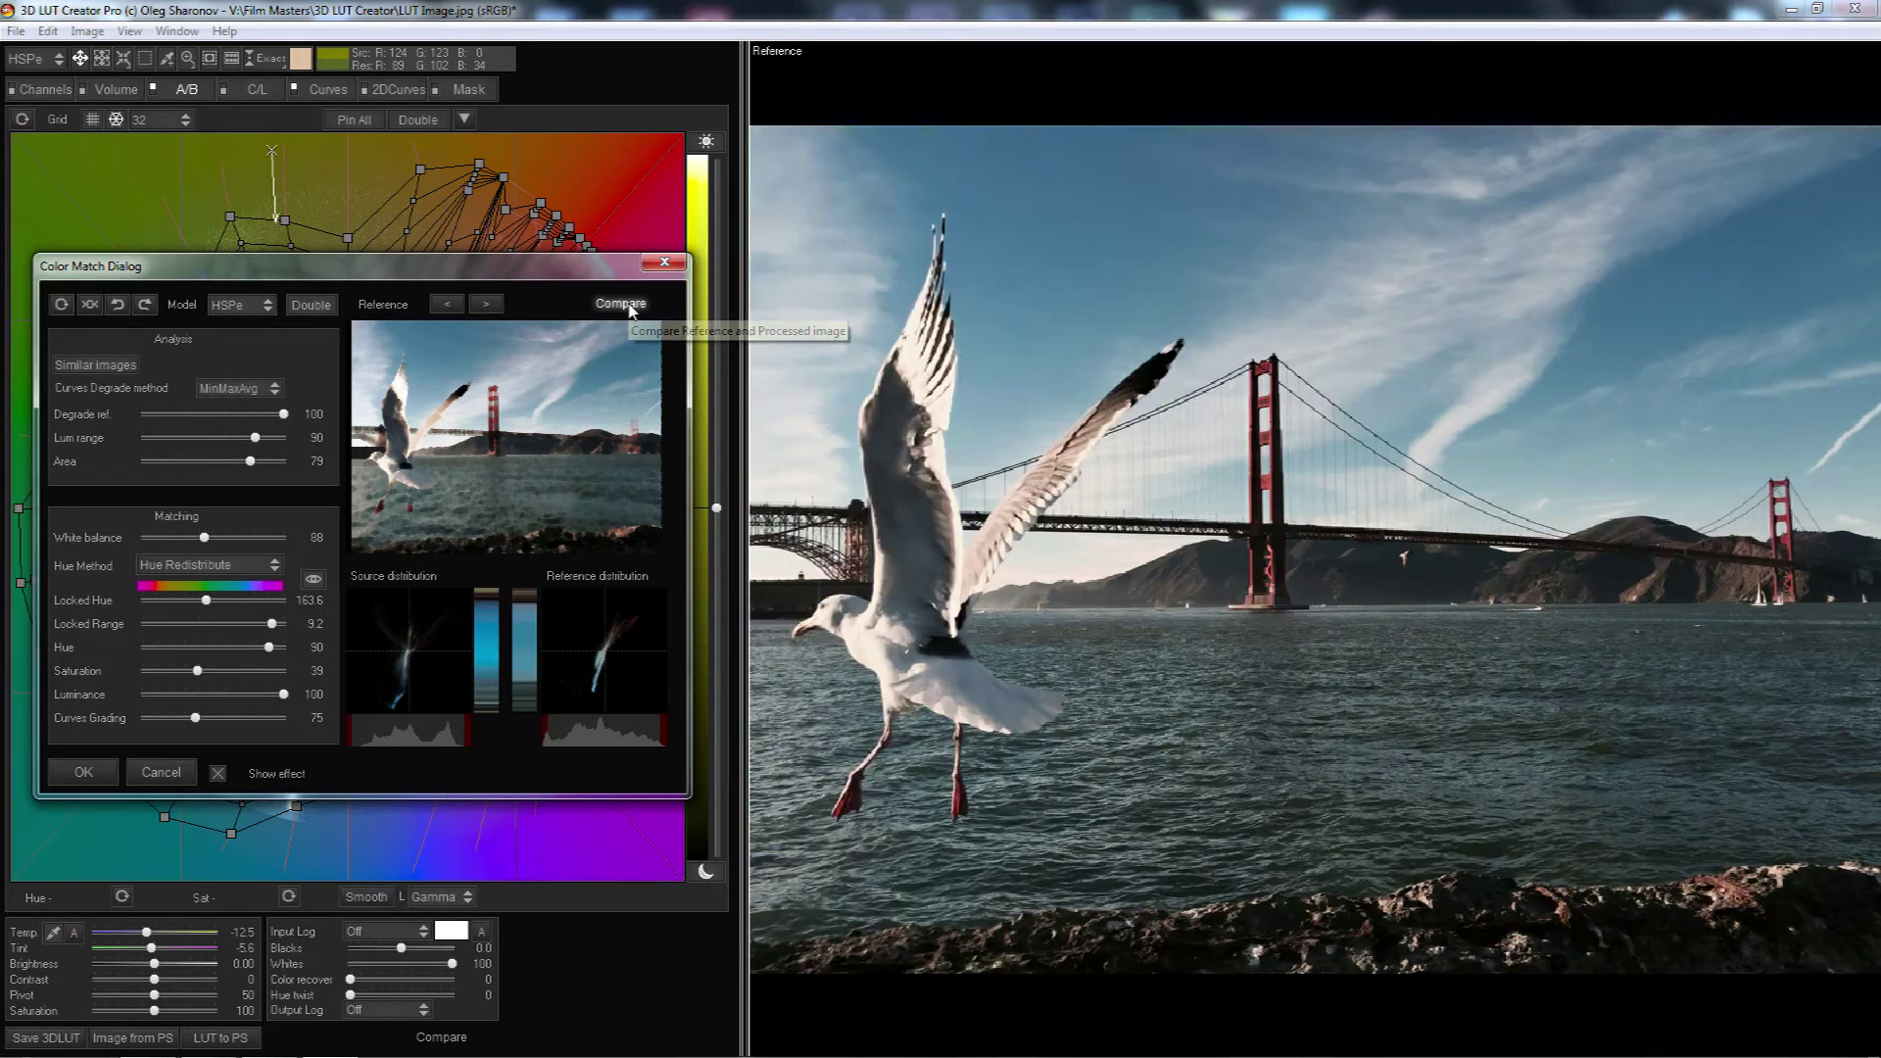
left_click(630, 308)
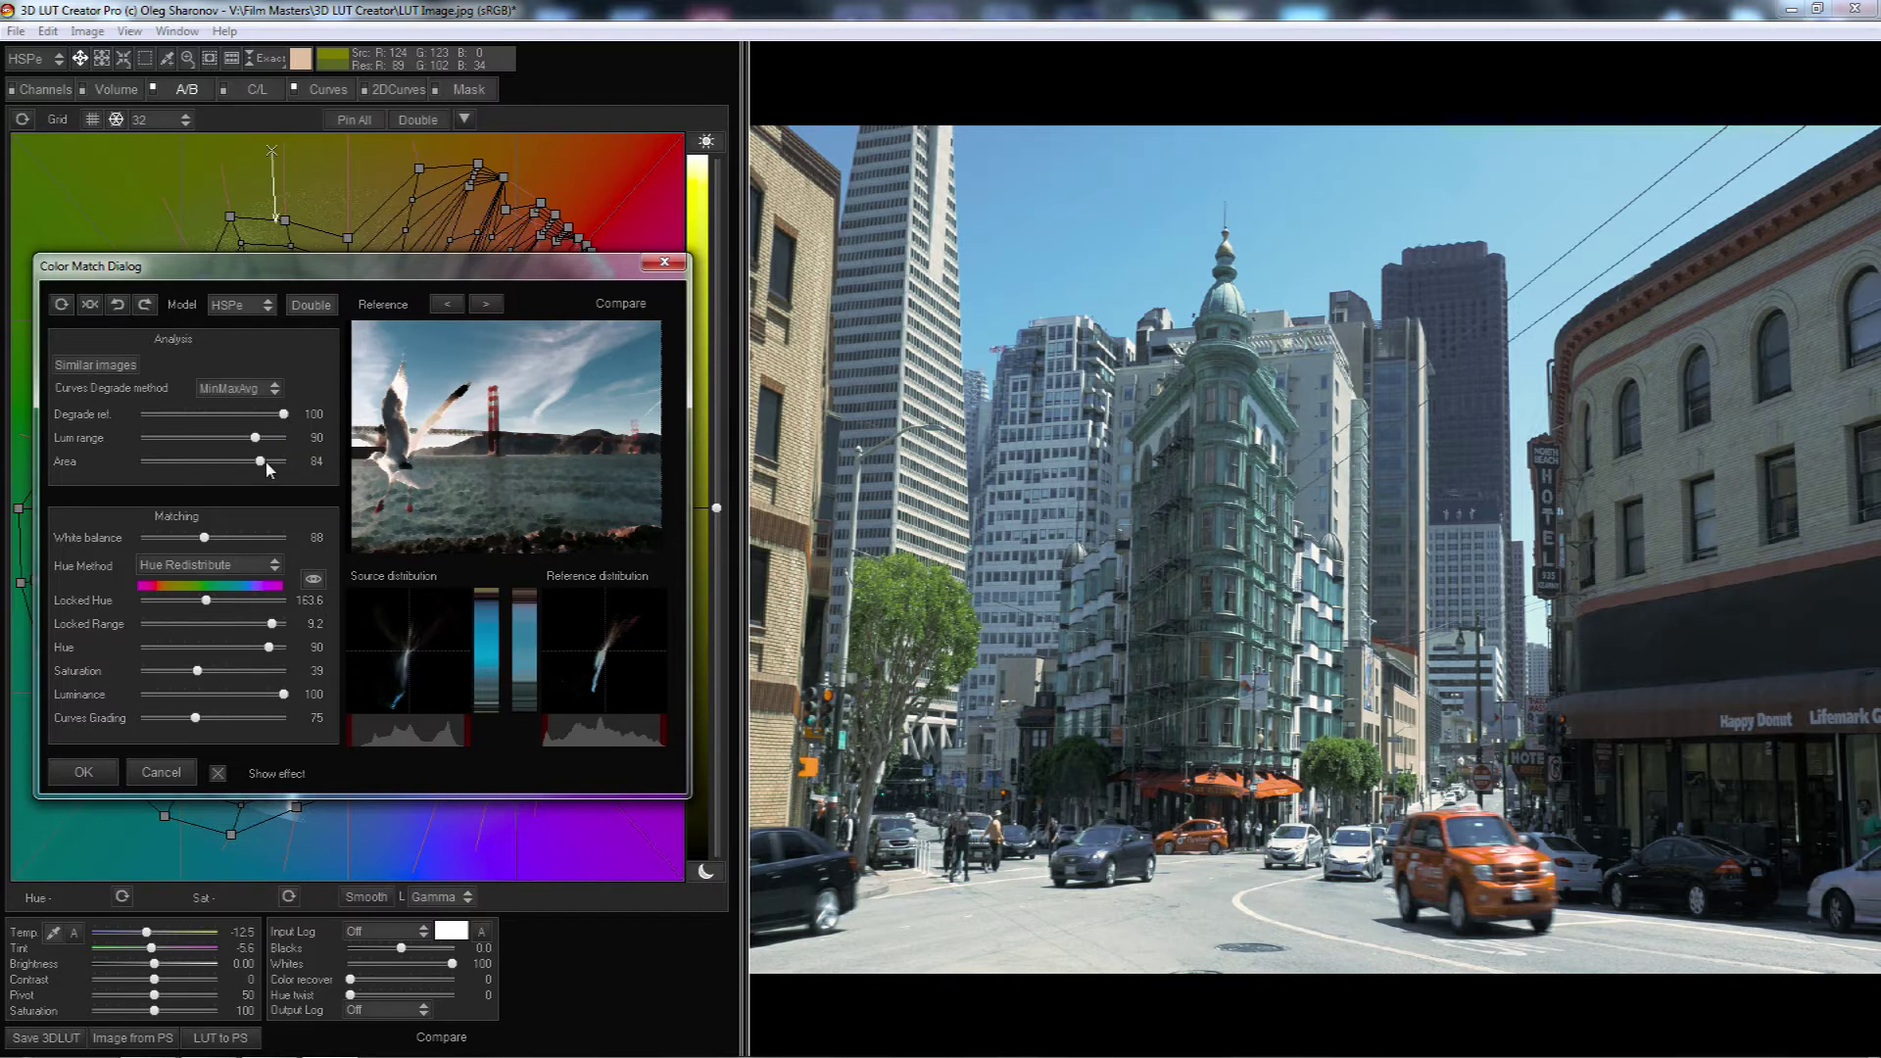
left_click_drag(251, 462, 303, 476)
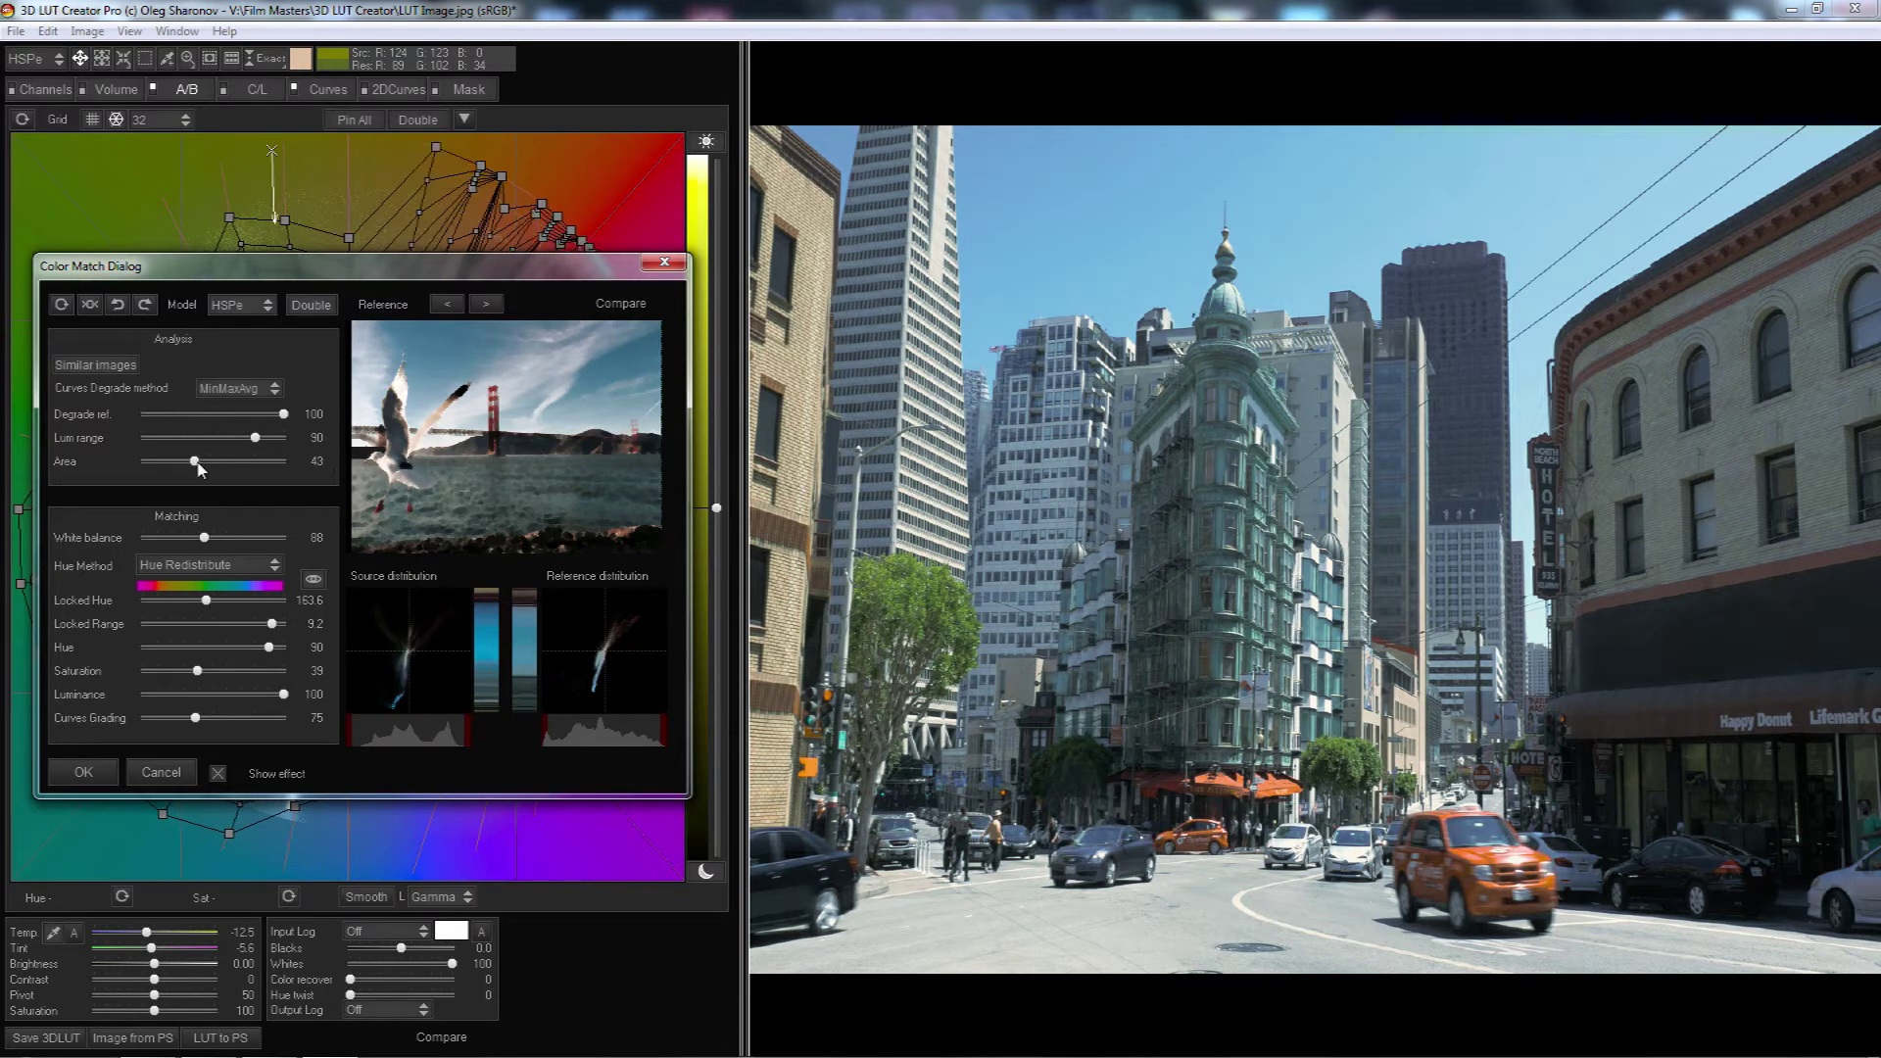
left_click_drag(283, 462, 16, 458)
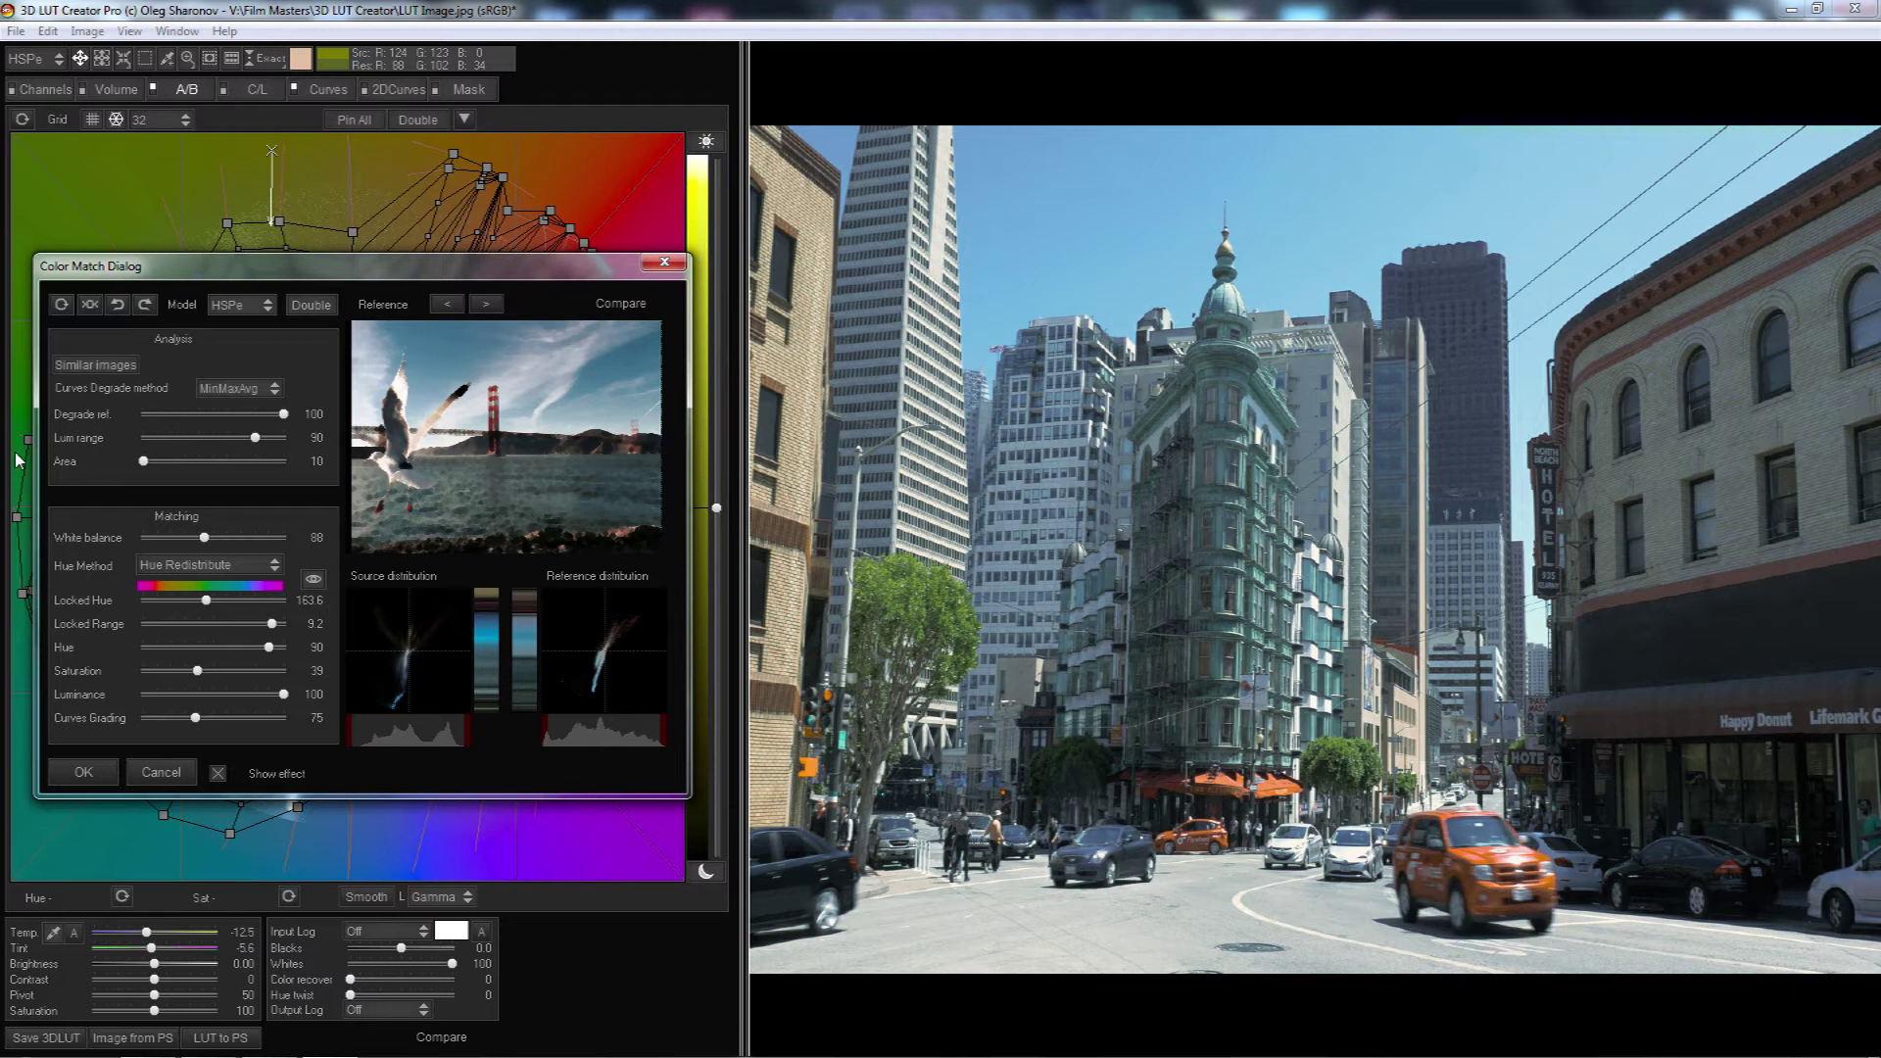
left_click_drag(200, 462, 345, 472)
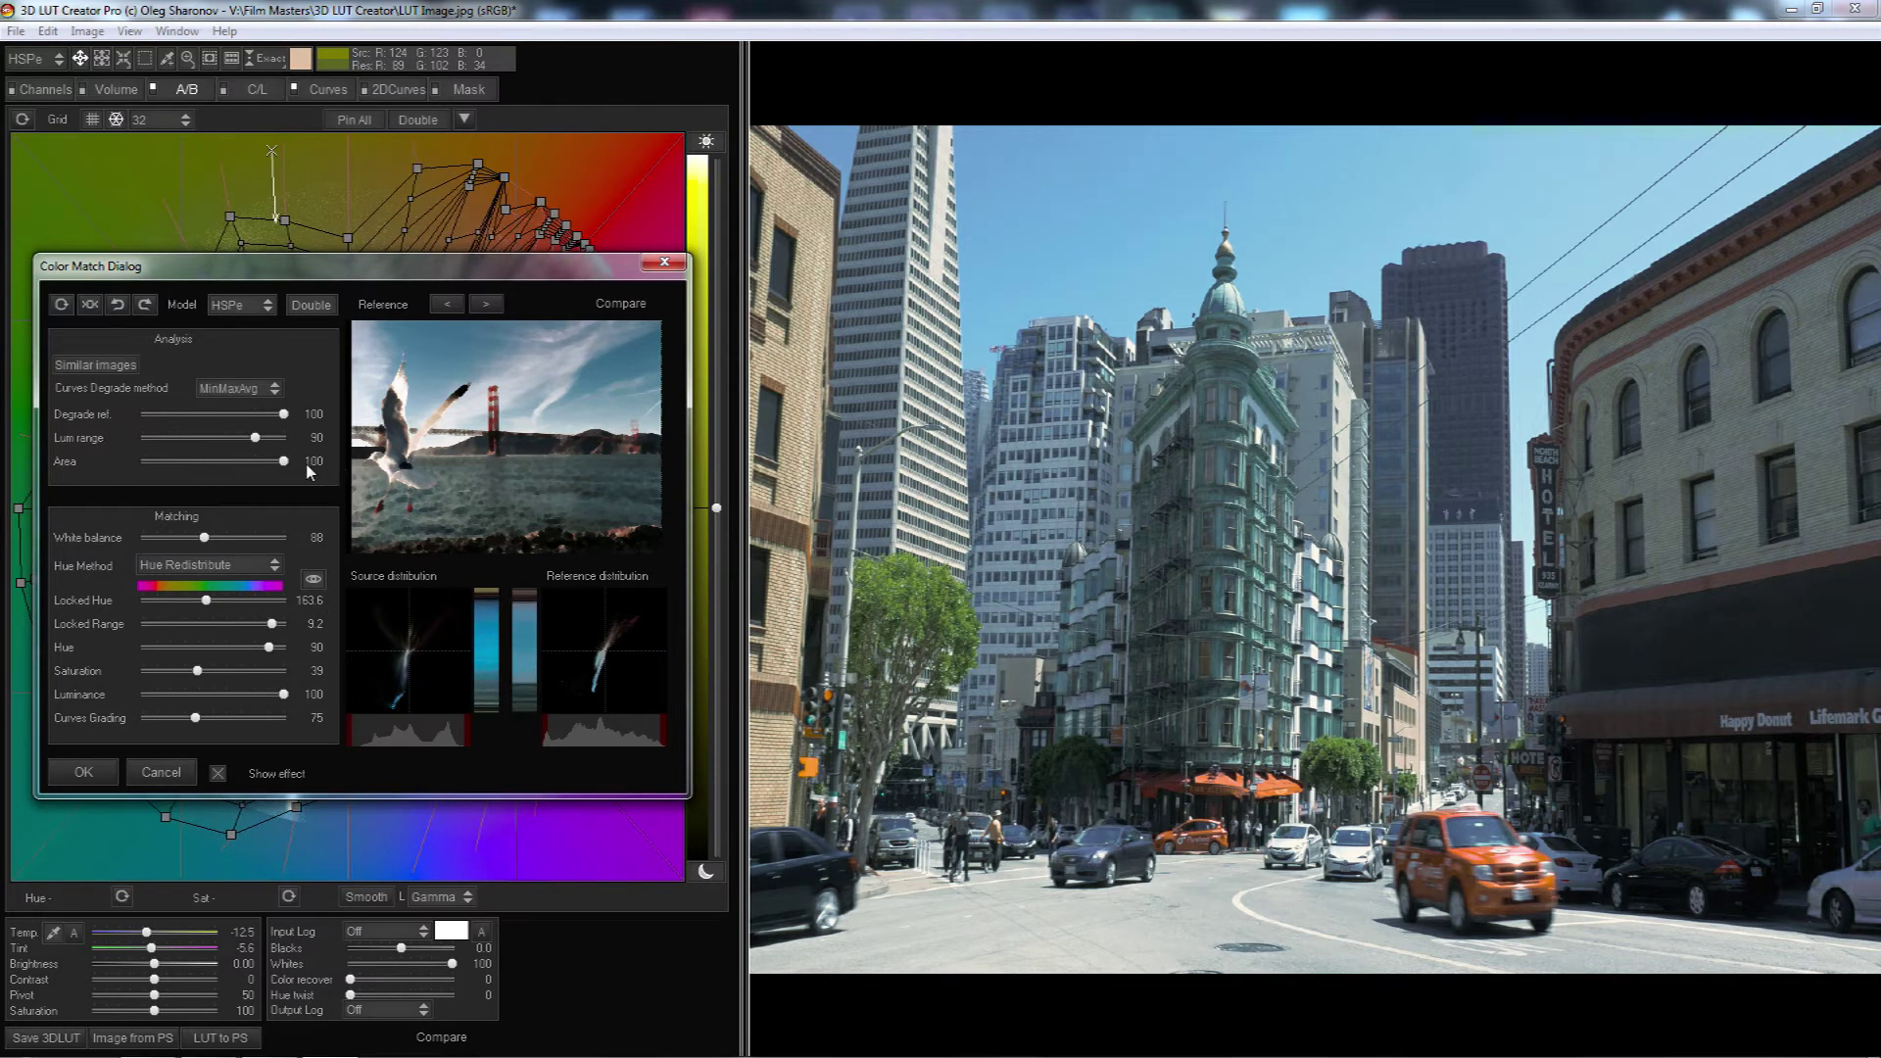
left_click_drag(285, 462, 278, 463)
Try the analysis Lum range at 50 and 100 and settle it at 91
left_click(262, 439)
left_click(290, 437)
left_click(232, 440)
left_click(162, 443)
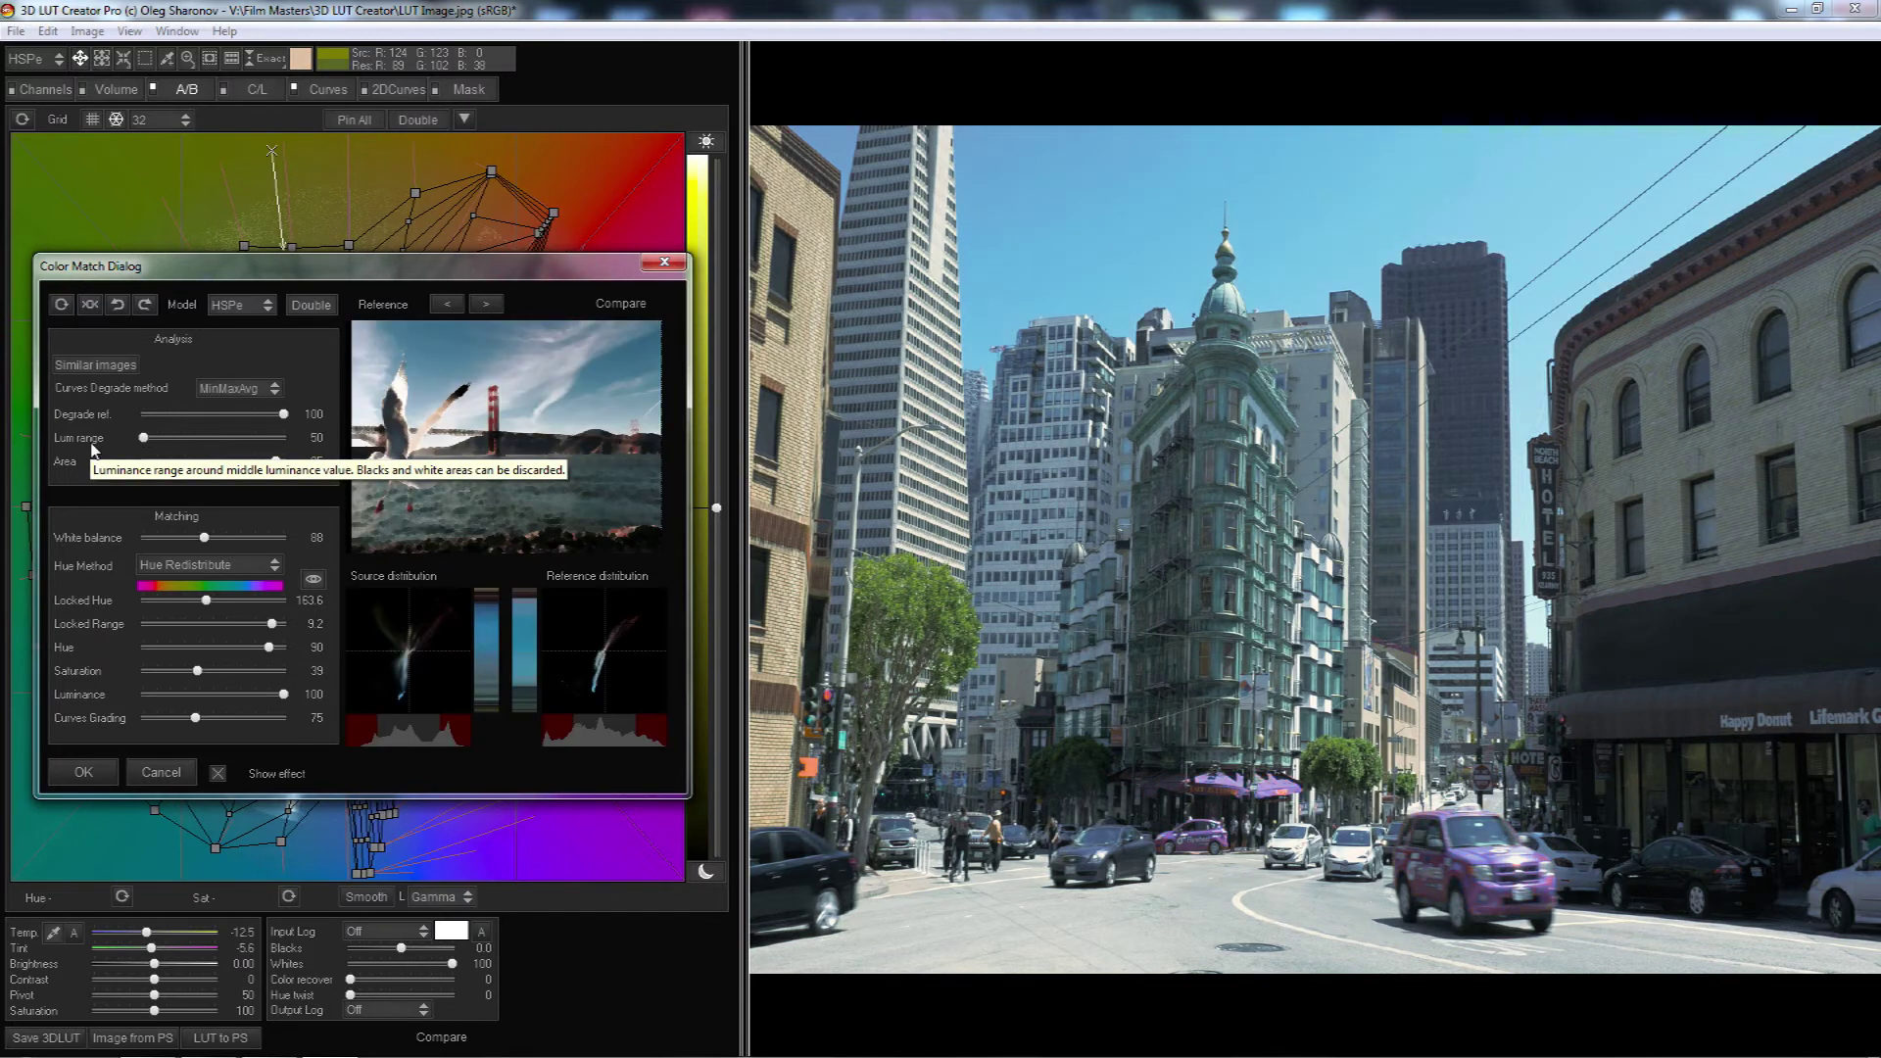
left_click(143, 441)
left_click_drag(143, 443, 366, 429)
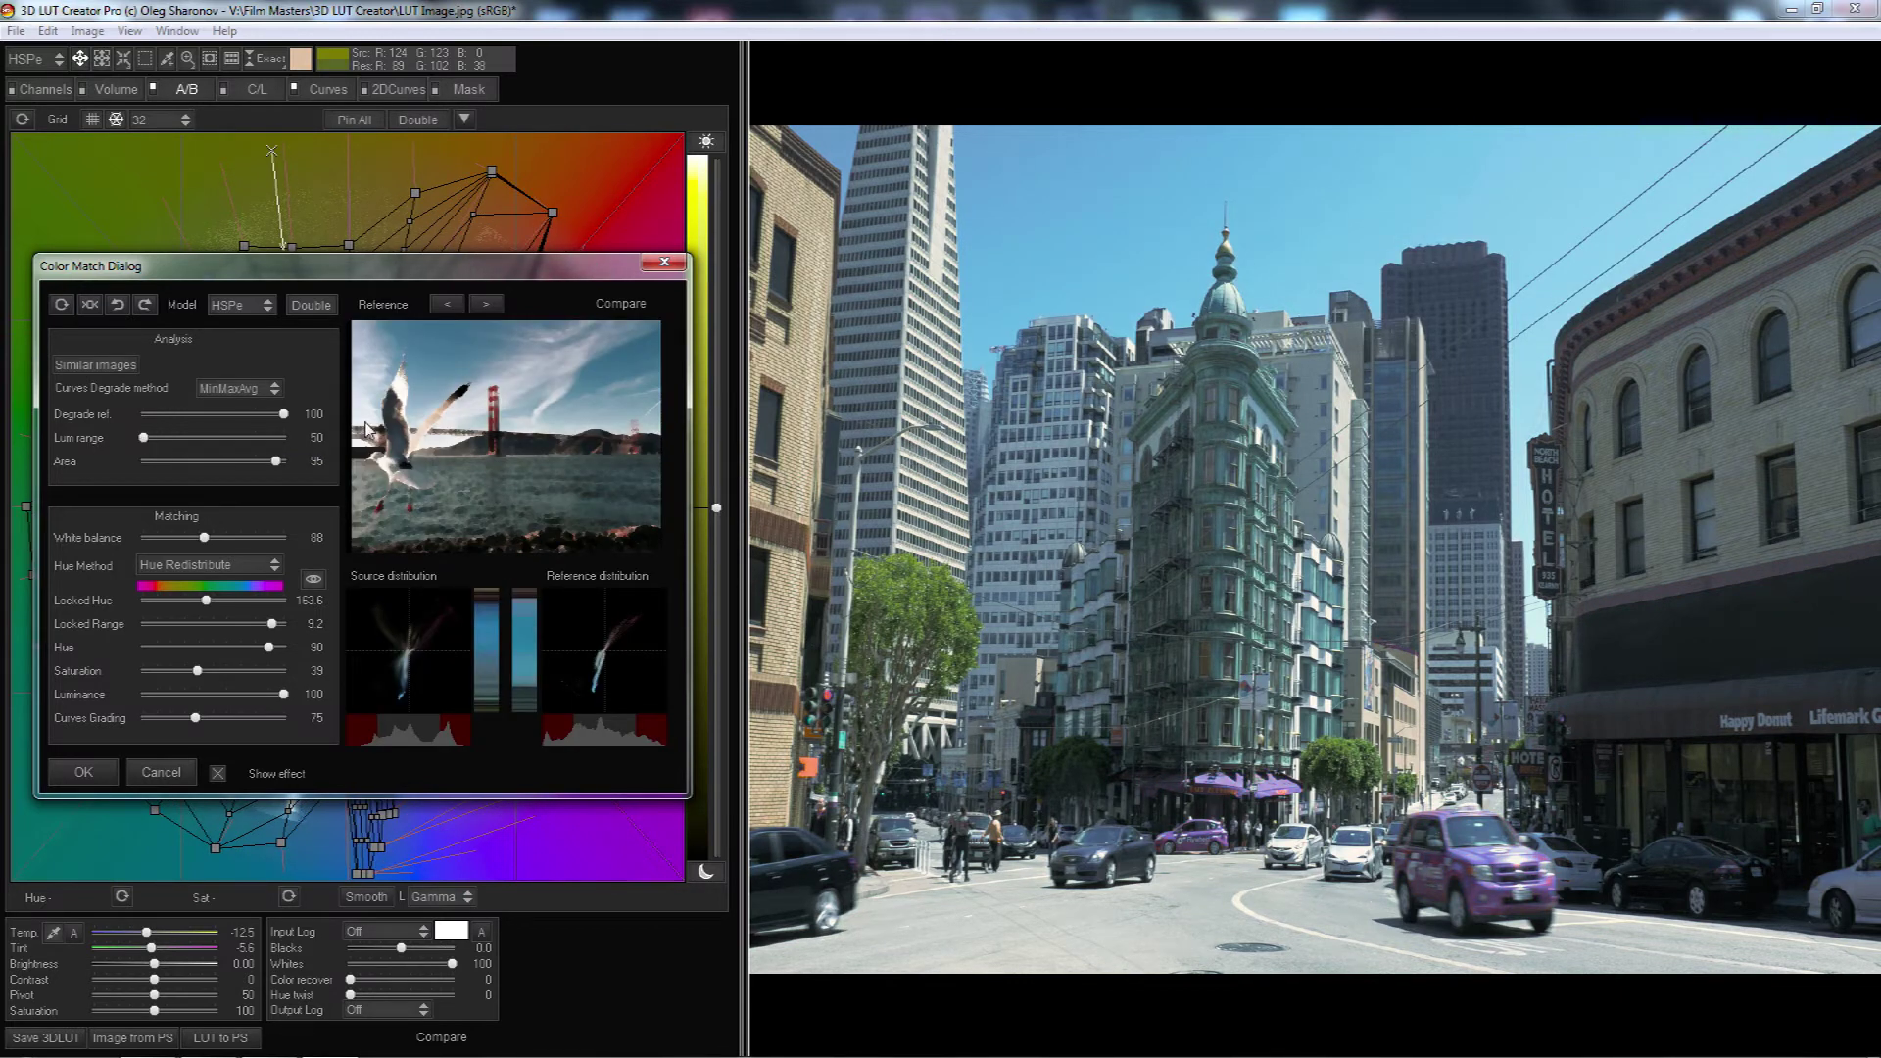
left_click(175, 438)
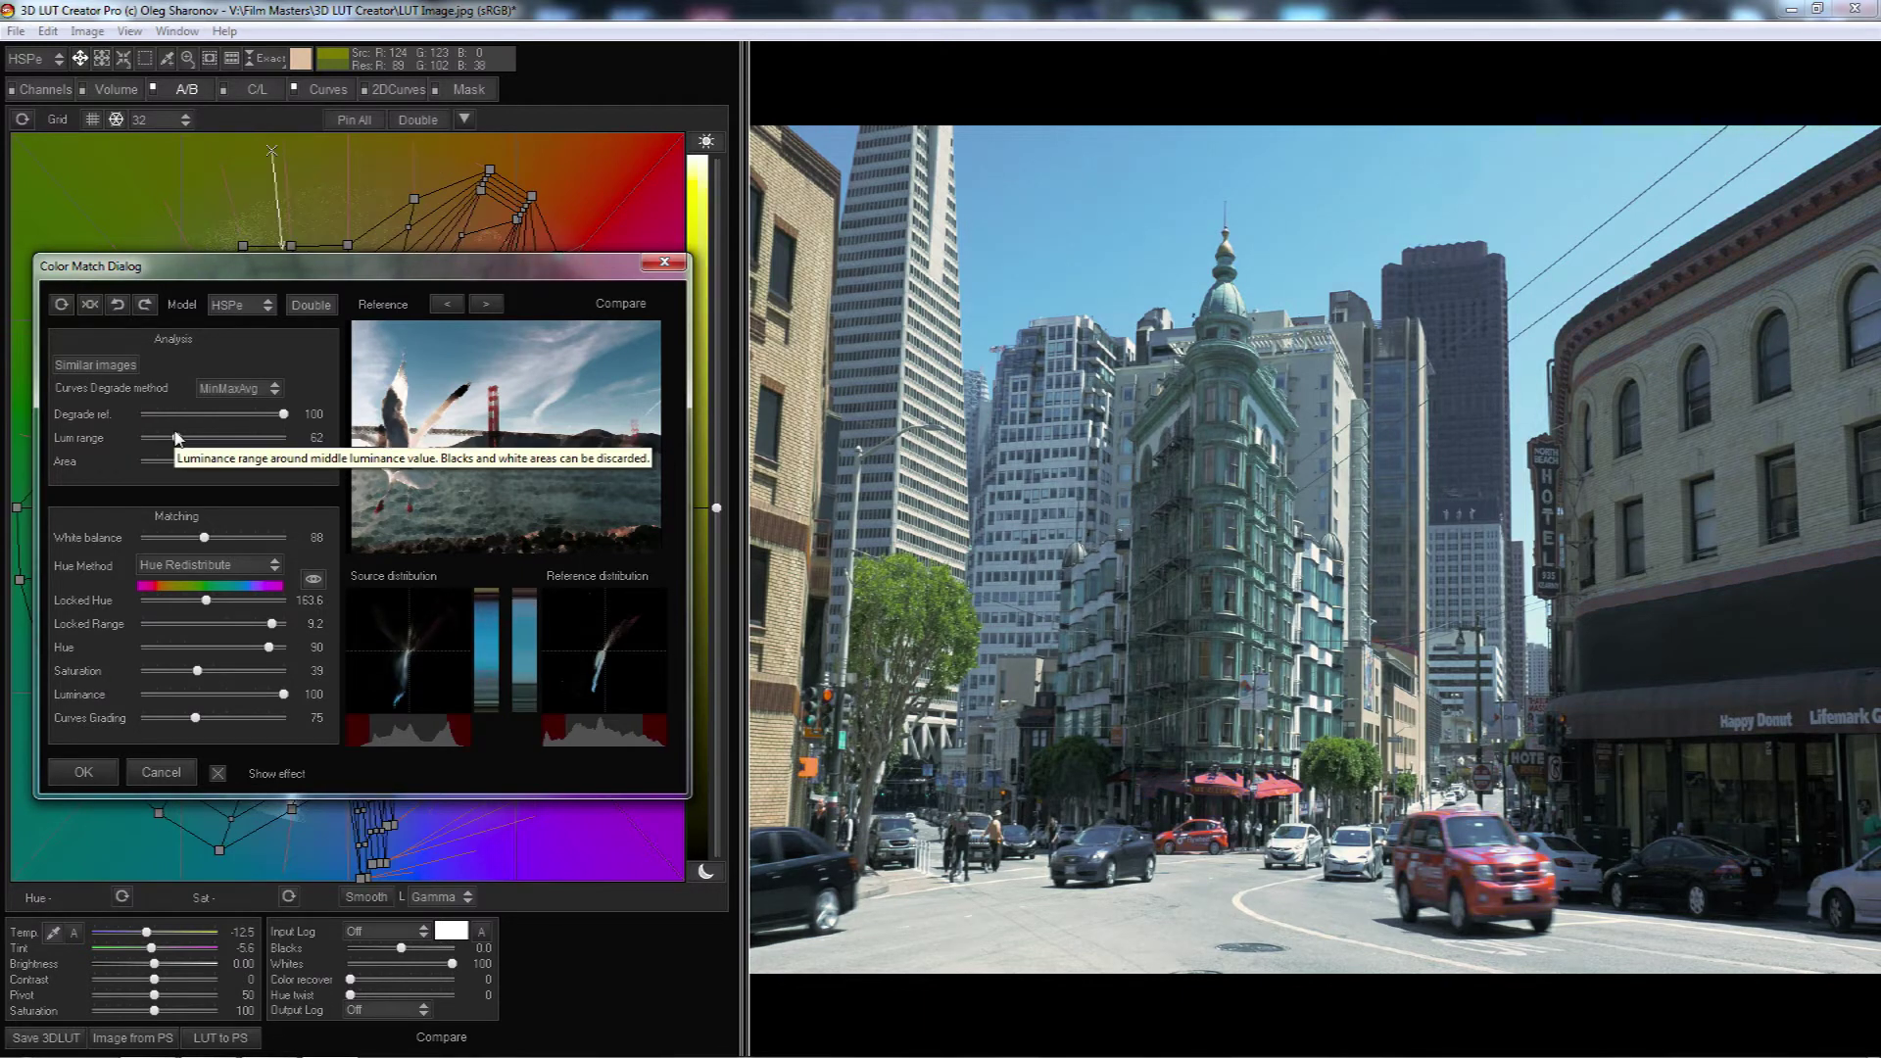
key("ctrl+z")
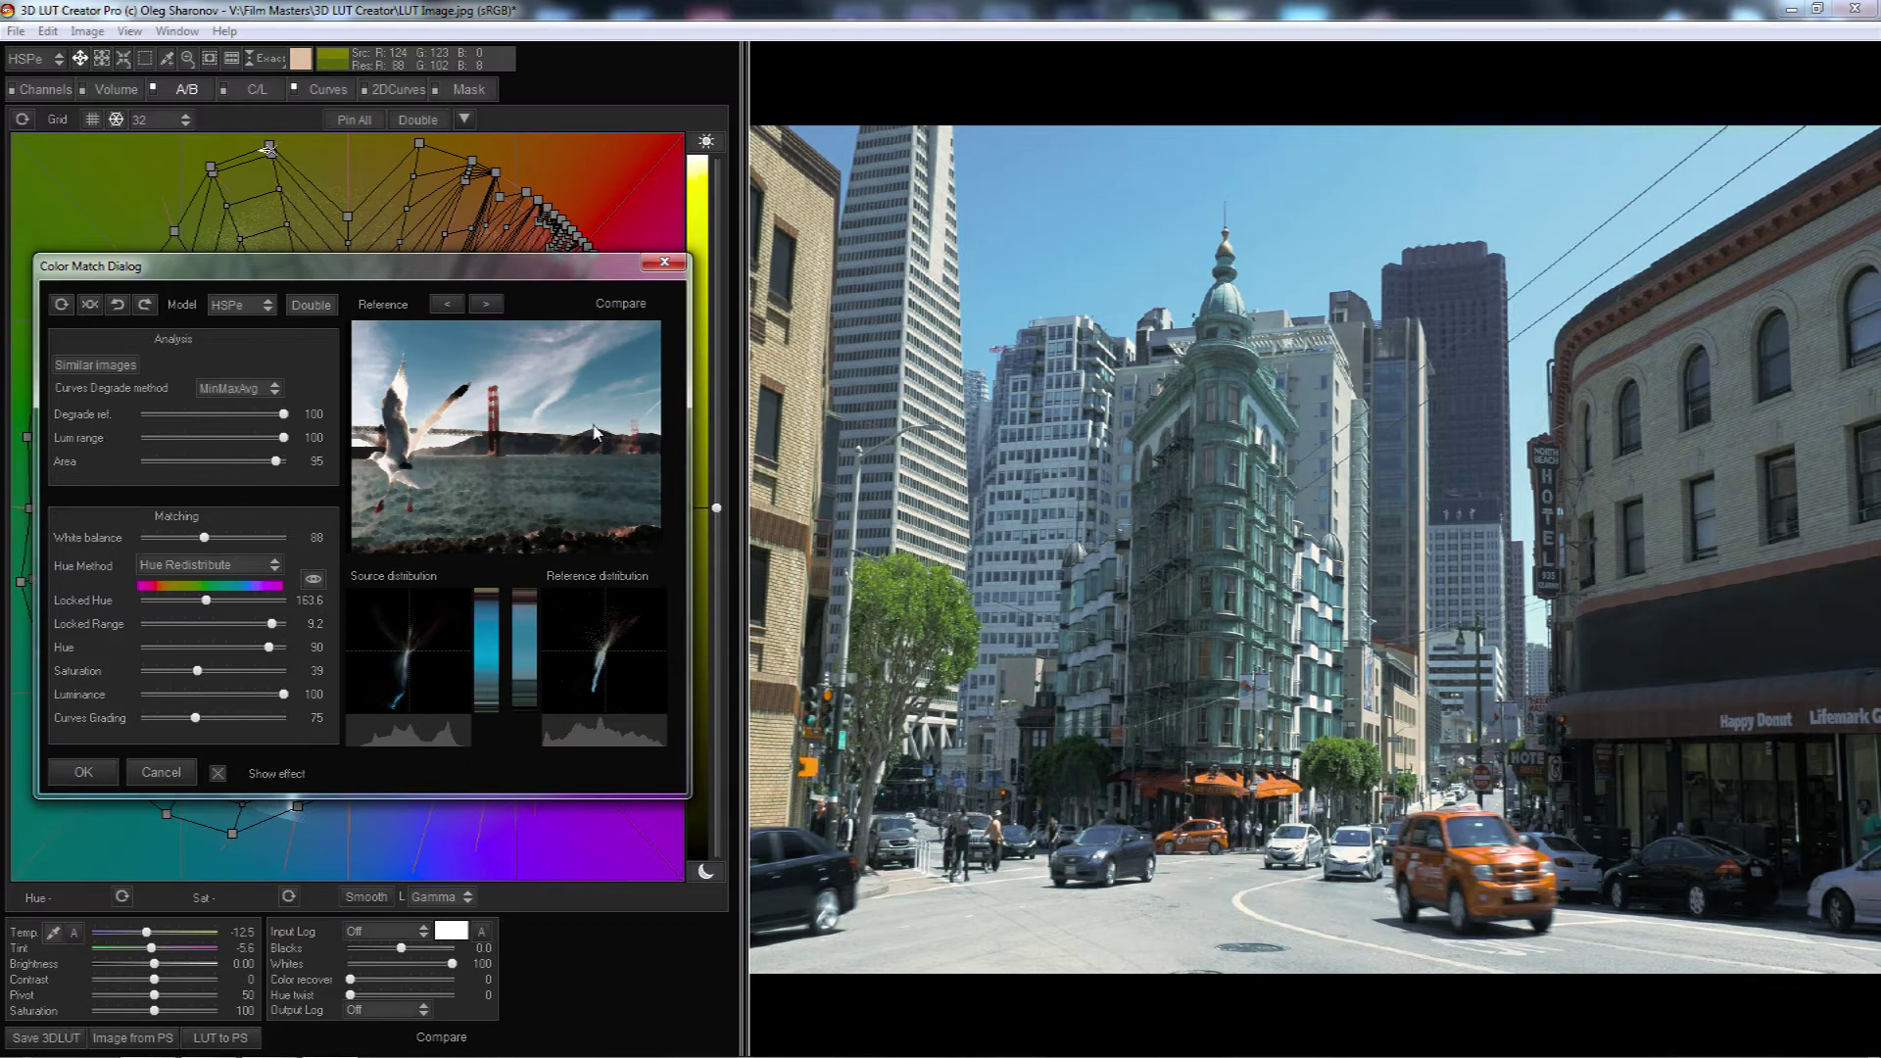
left_click_drag(283, 438, 132, 456)
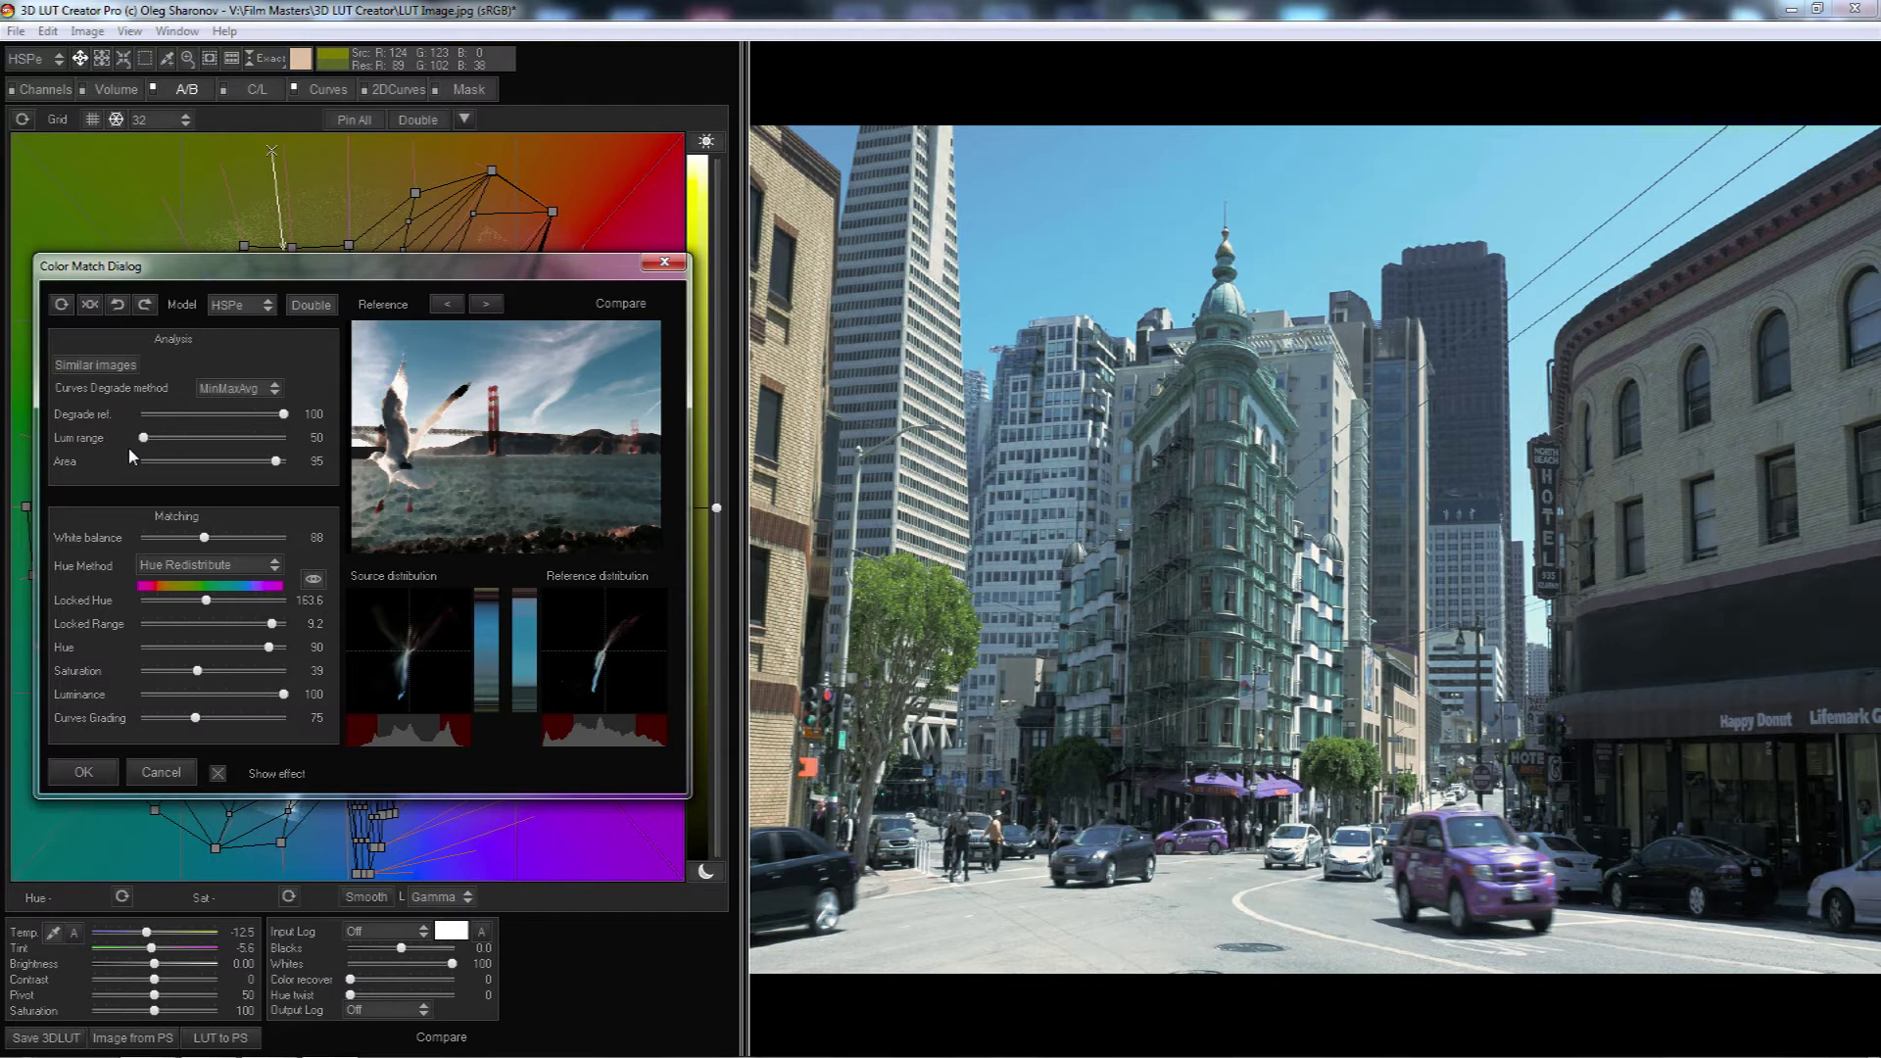
left_click_drag(186, 459, 263, 444)
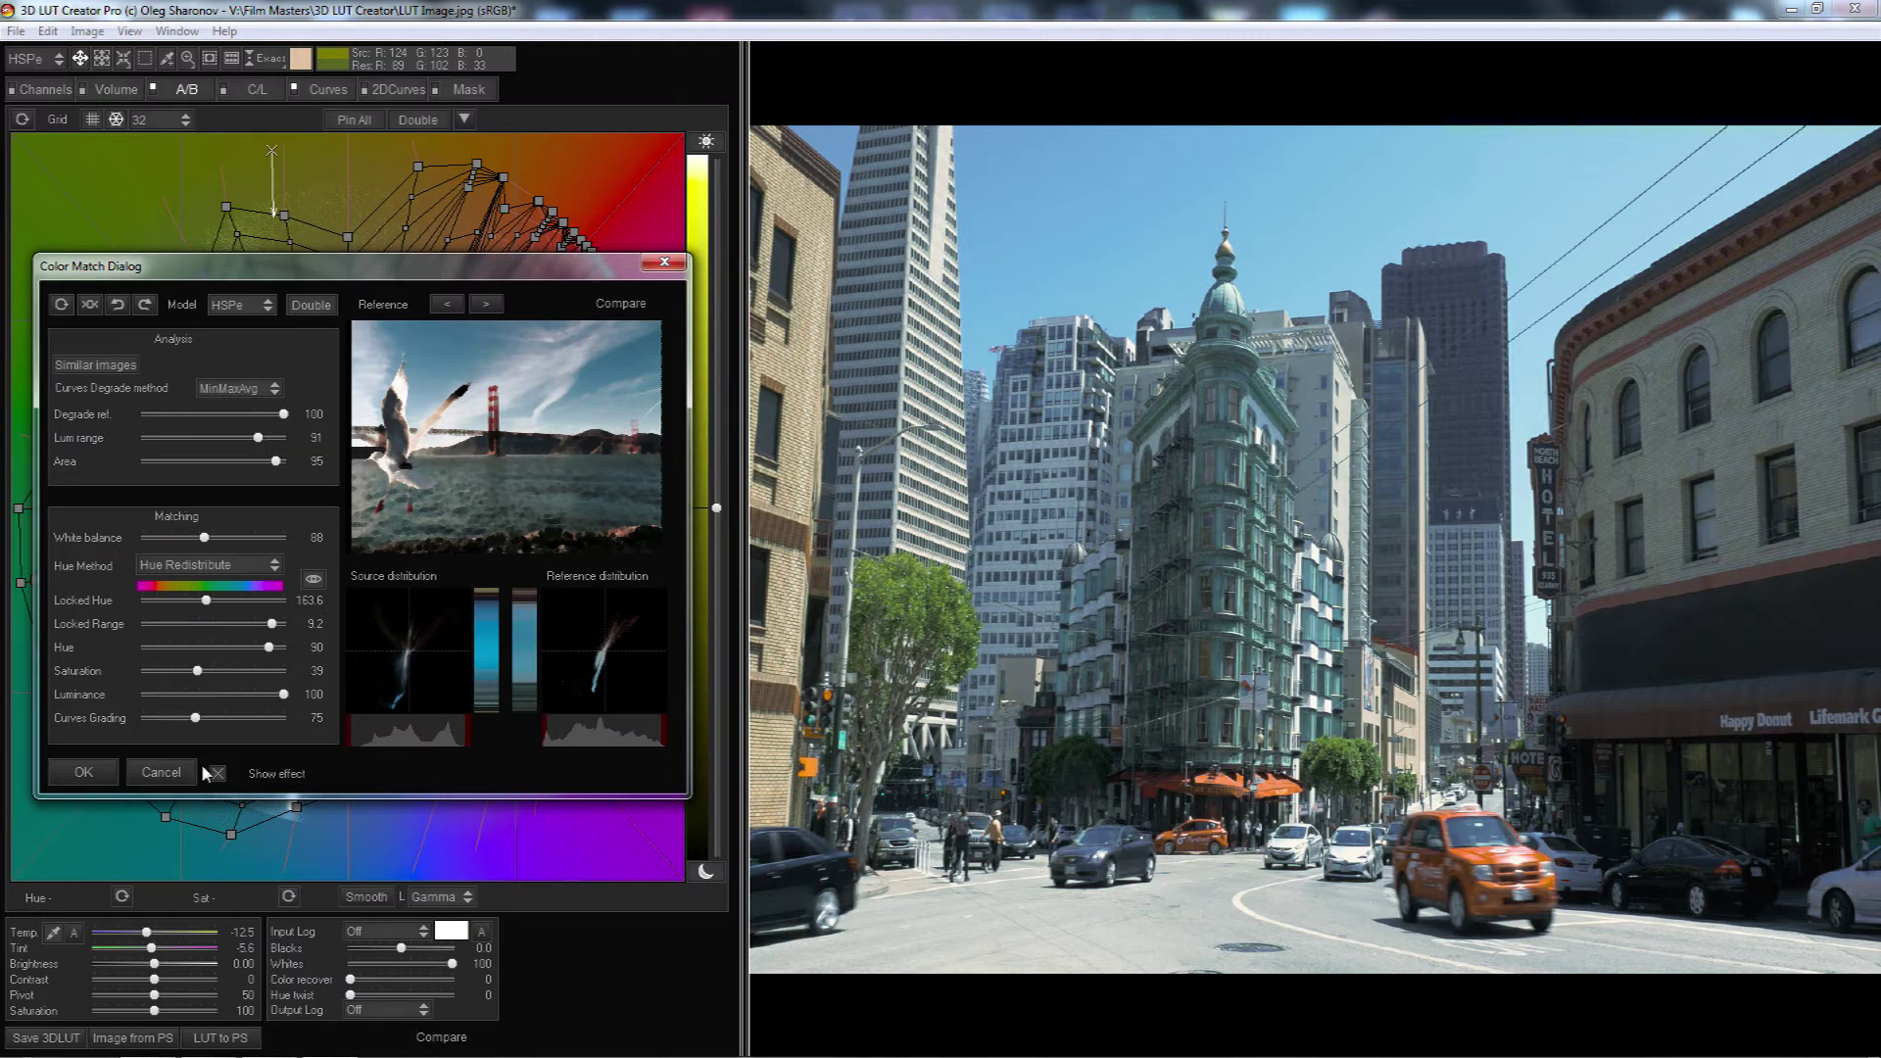
Apply the color match and compare the graded street image with the reference photo
left_click(97, 776)
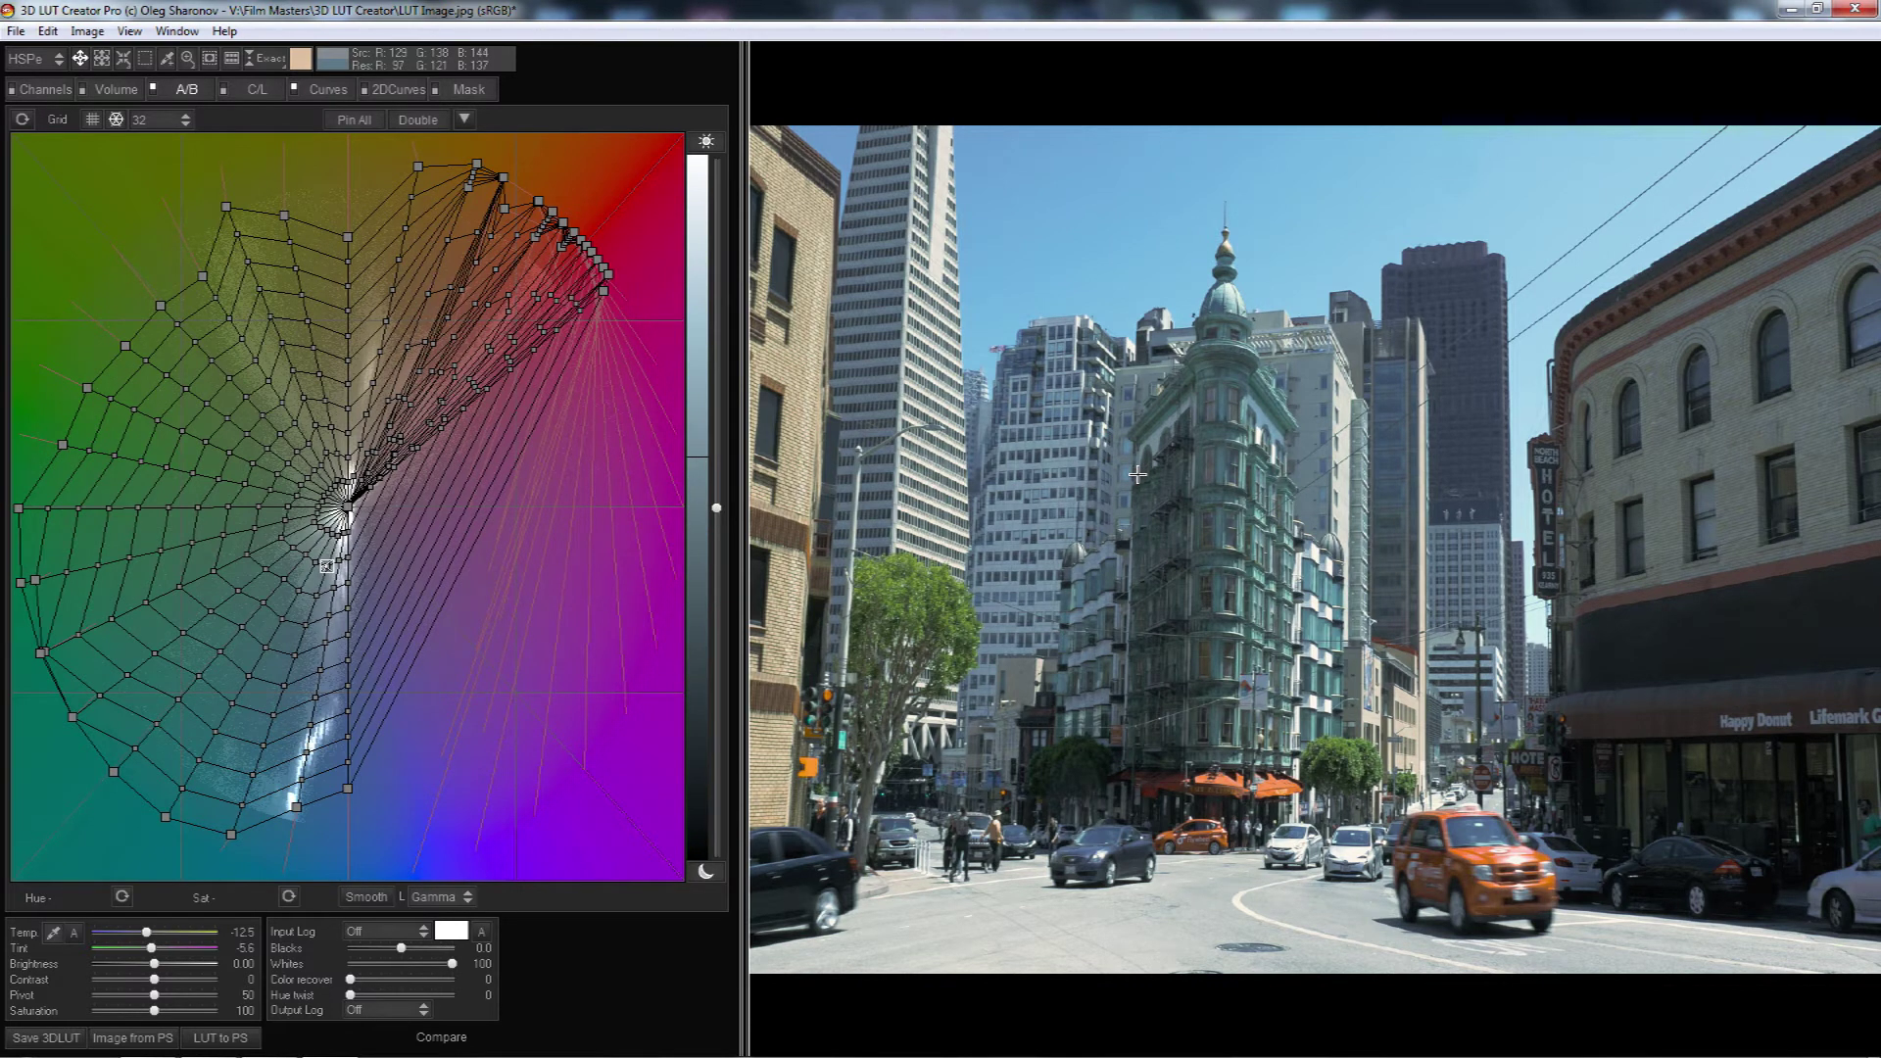
key("r")
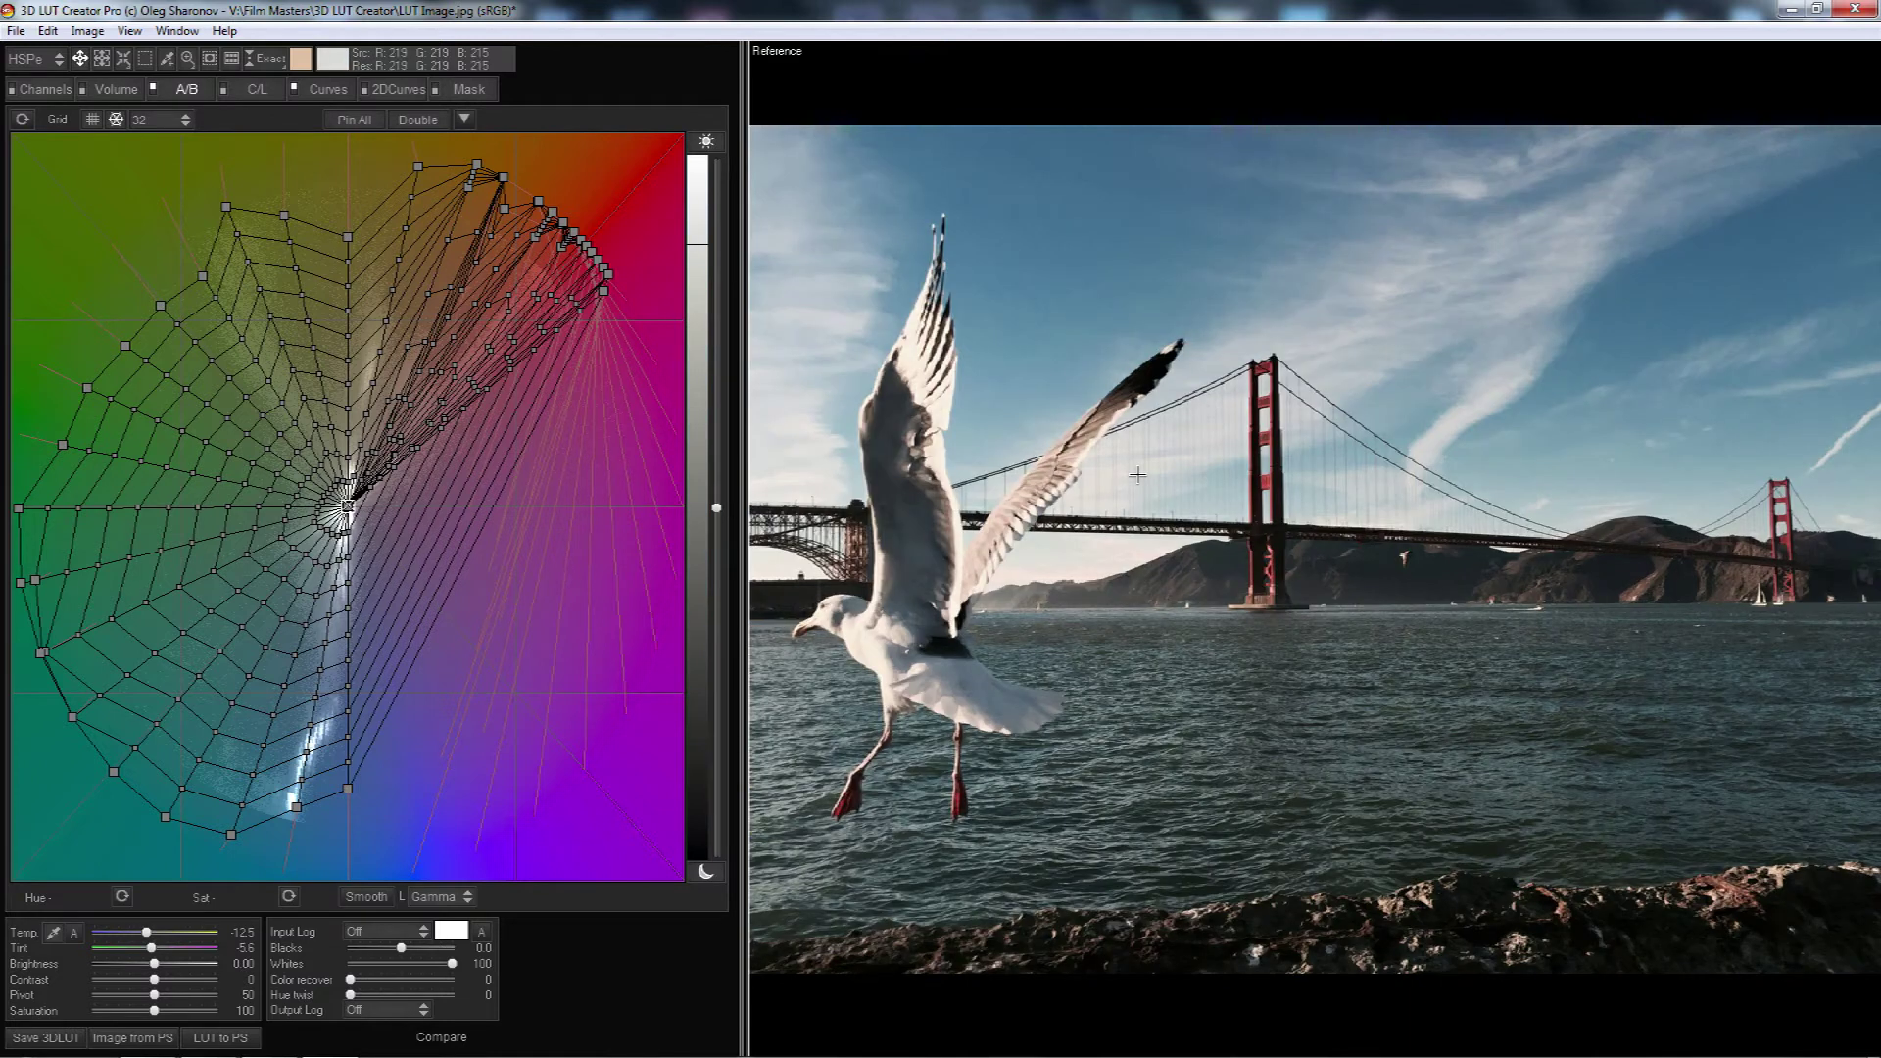
key("r")
key("r")
key("r")
key("r")
key("r")
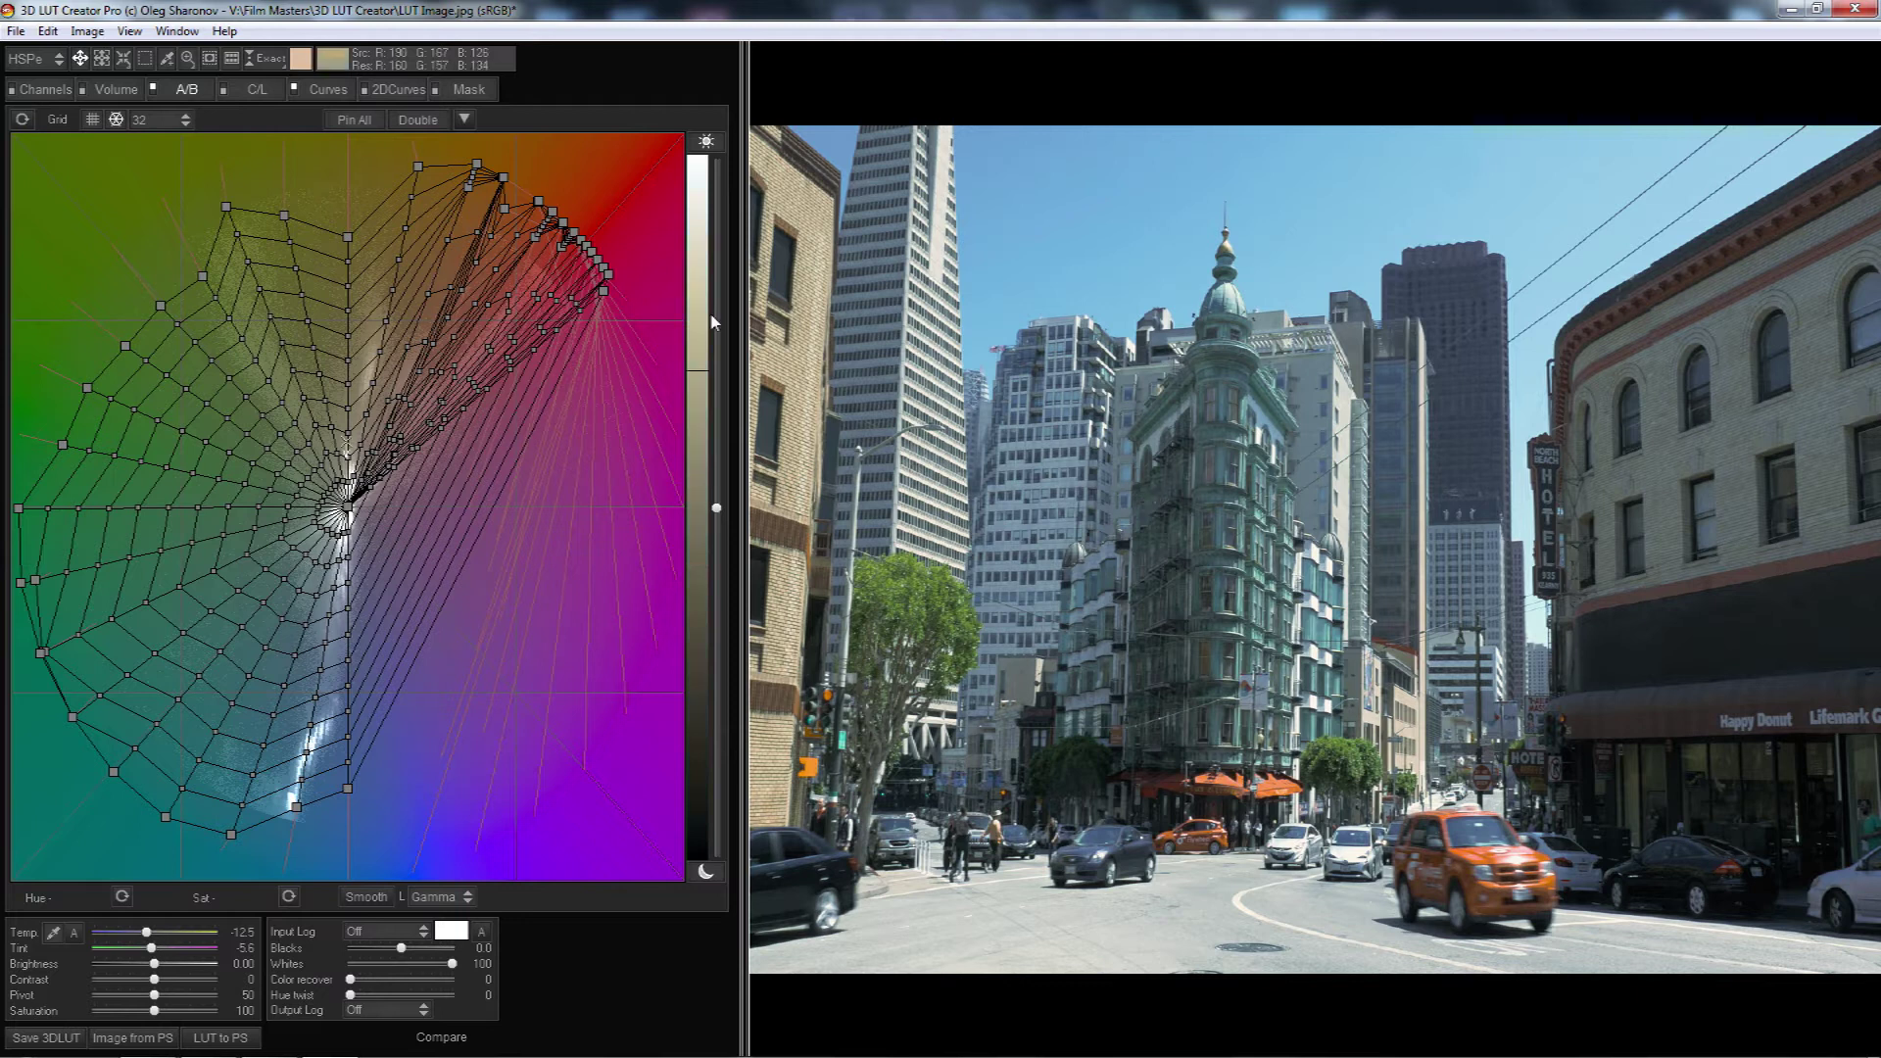
Reshape the Luminance curve, moving its shadow point to 87/45 and its highlight point to 210/196
left_click(329, 91)
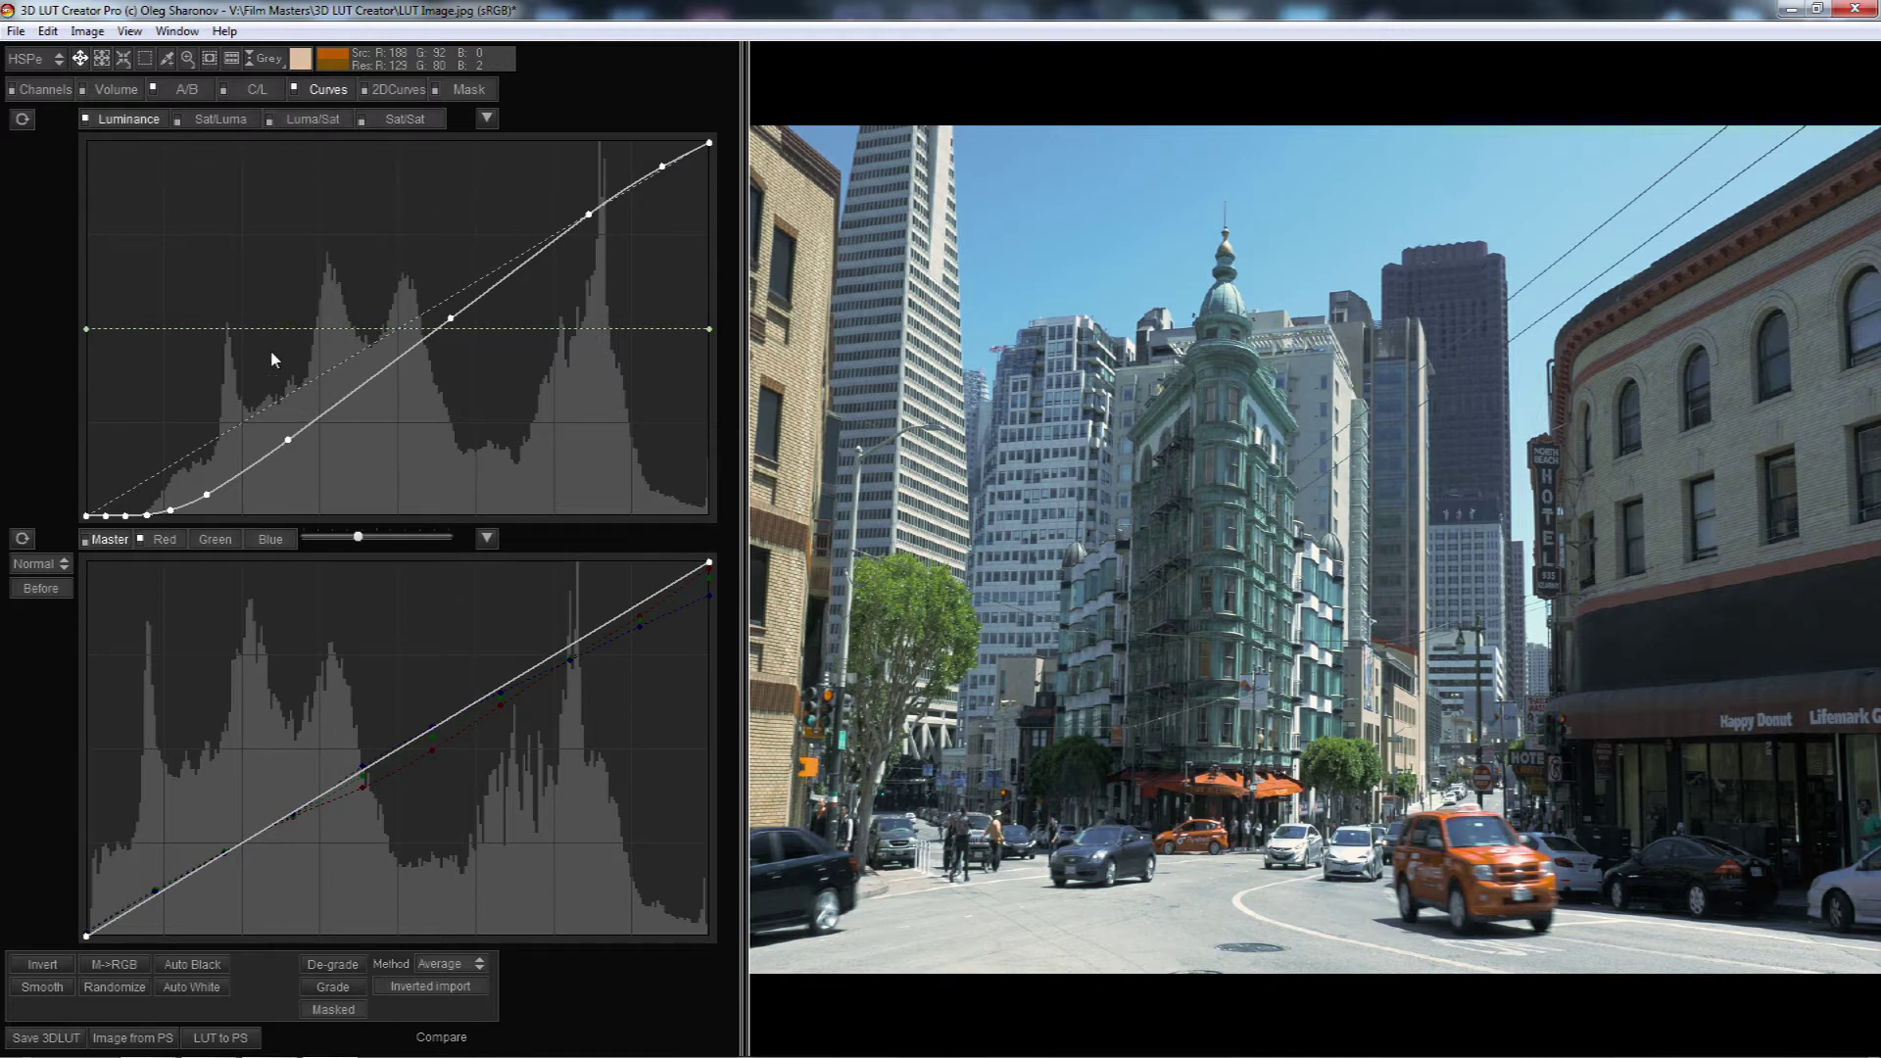
left_click_drag(291, 447, 304, 457)
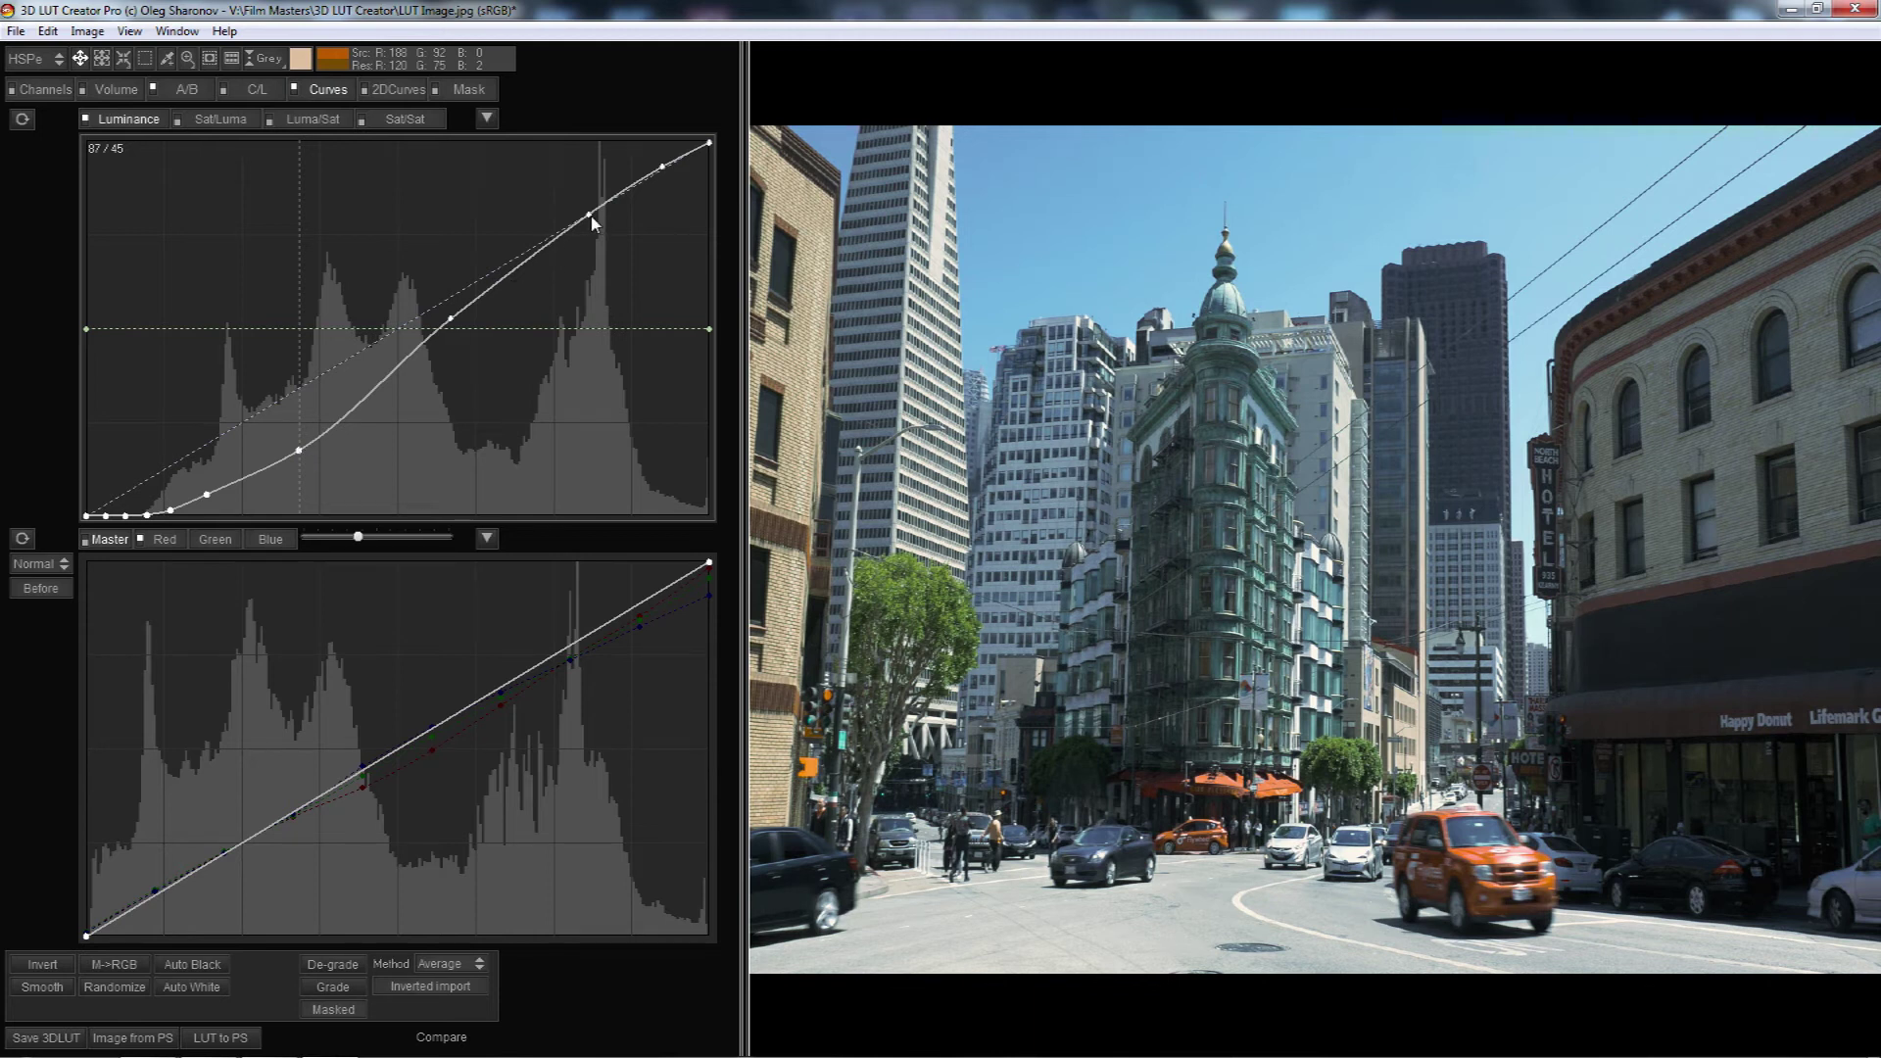
left_click_drag(592, 223, 573, 184)
left_click_drag(575, 189, 578, 190)
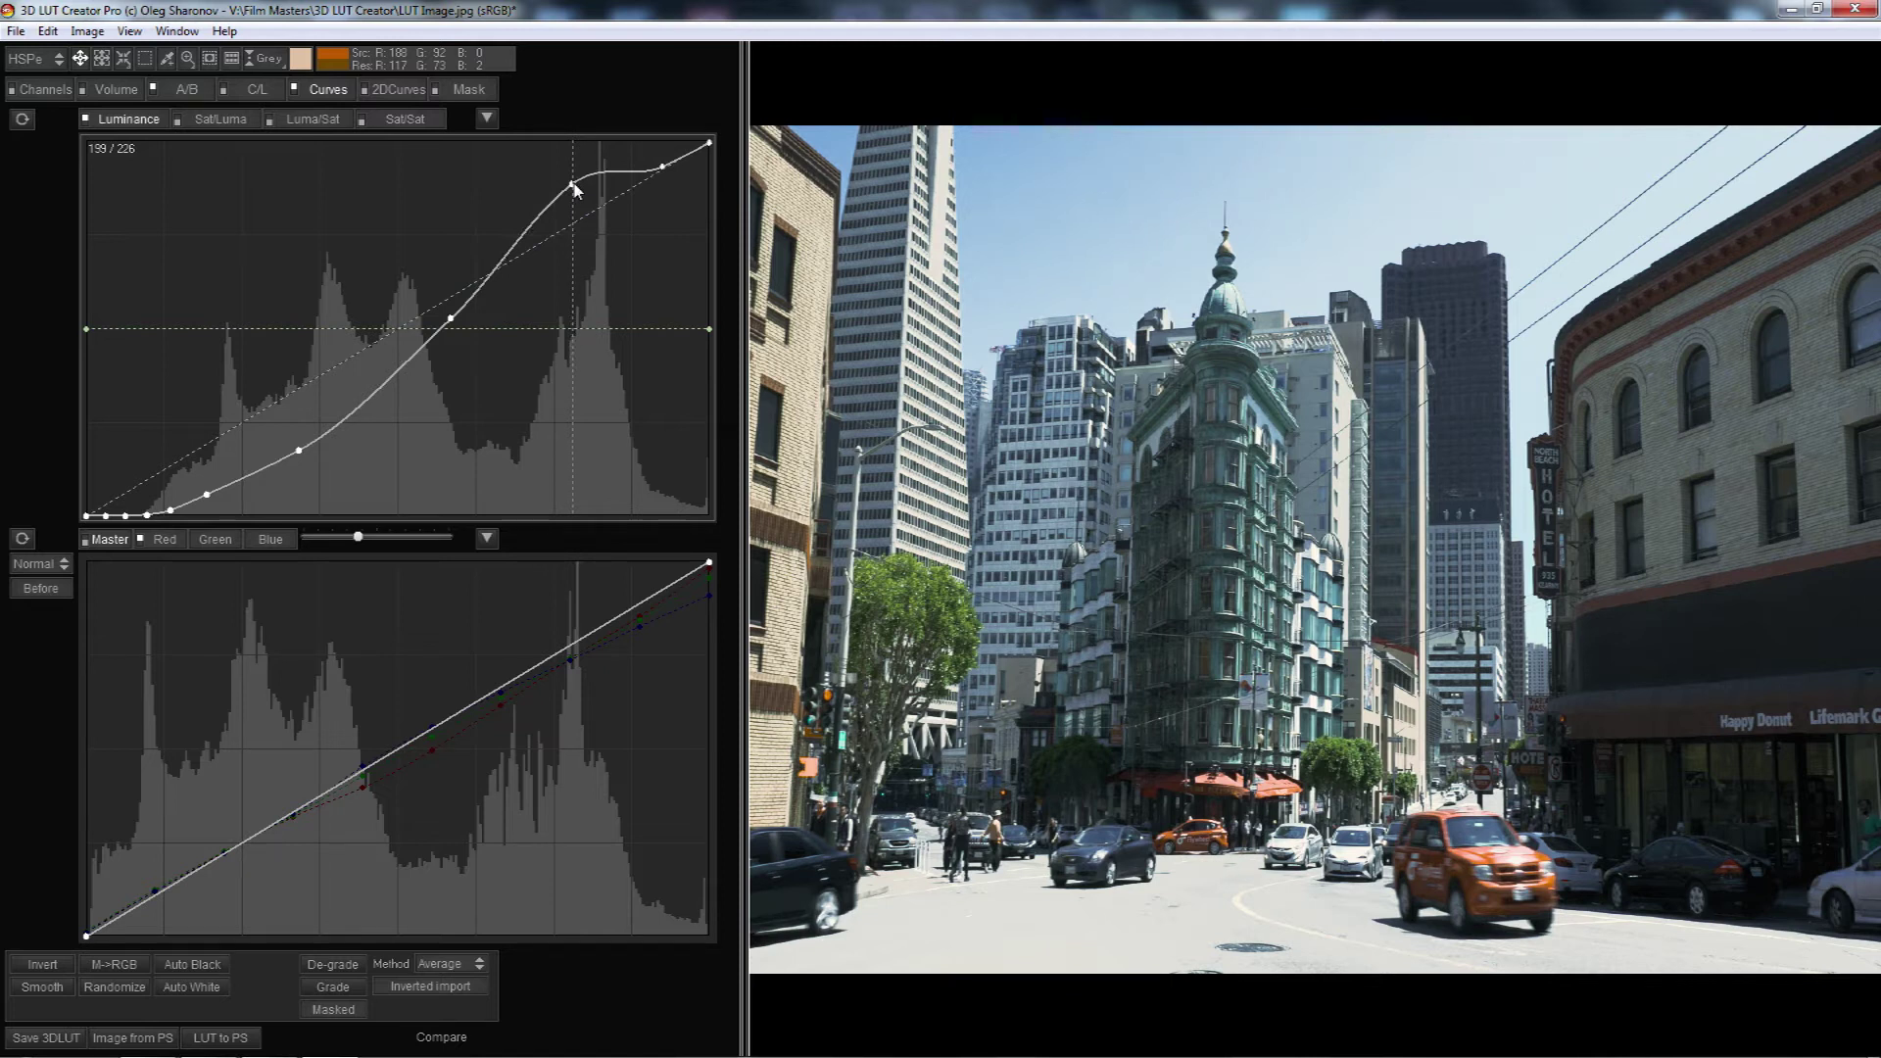
left_click_drag(575, 189, 600, 228)
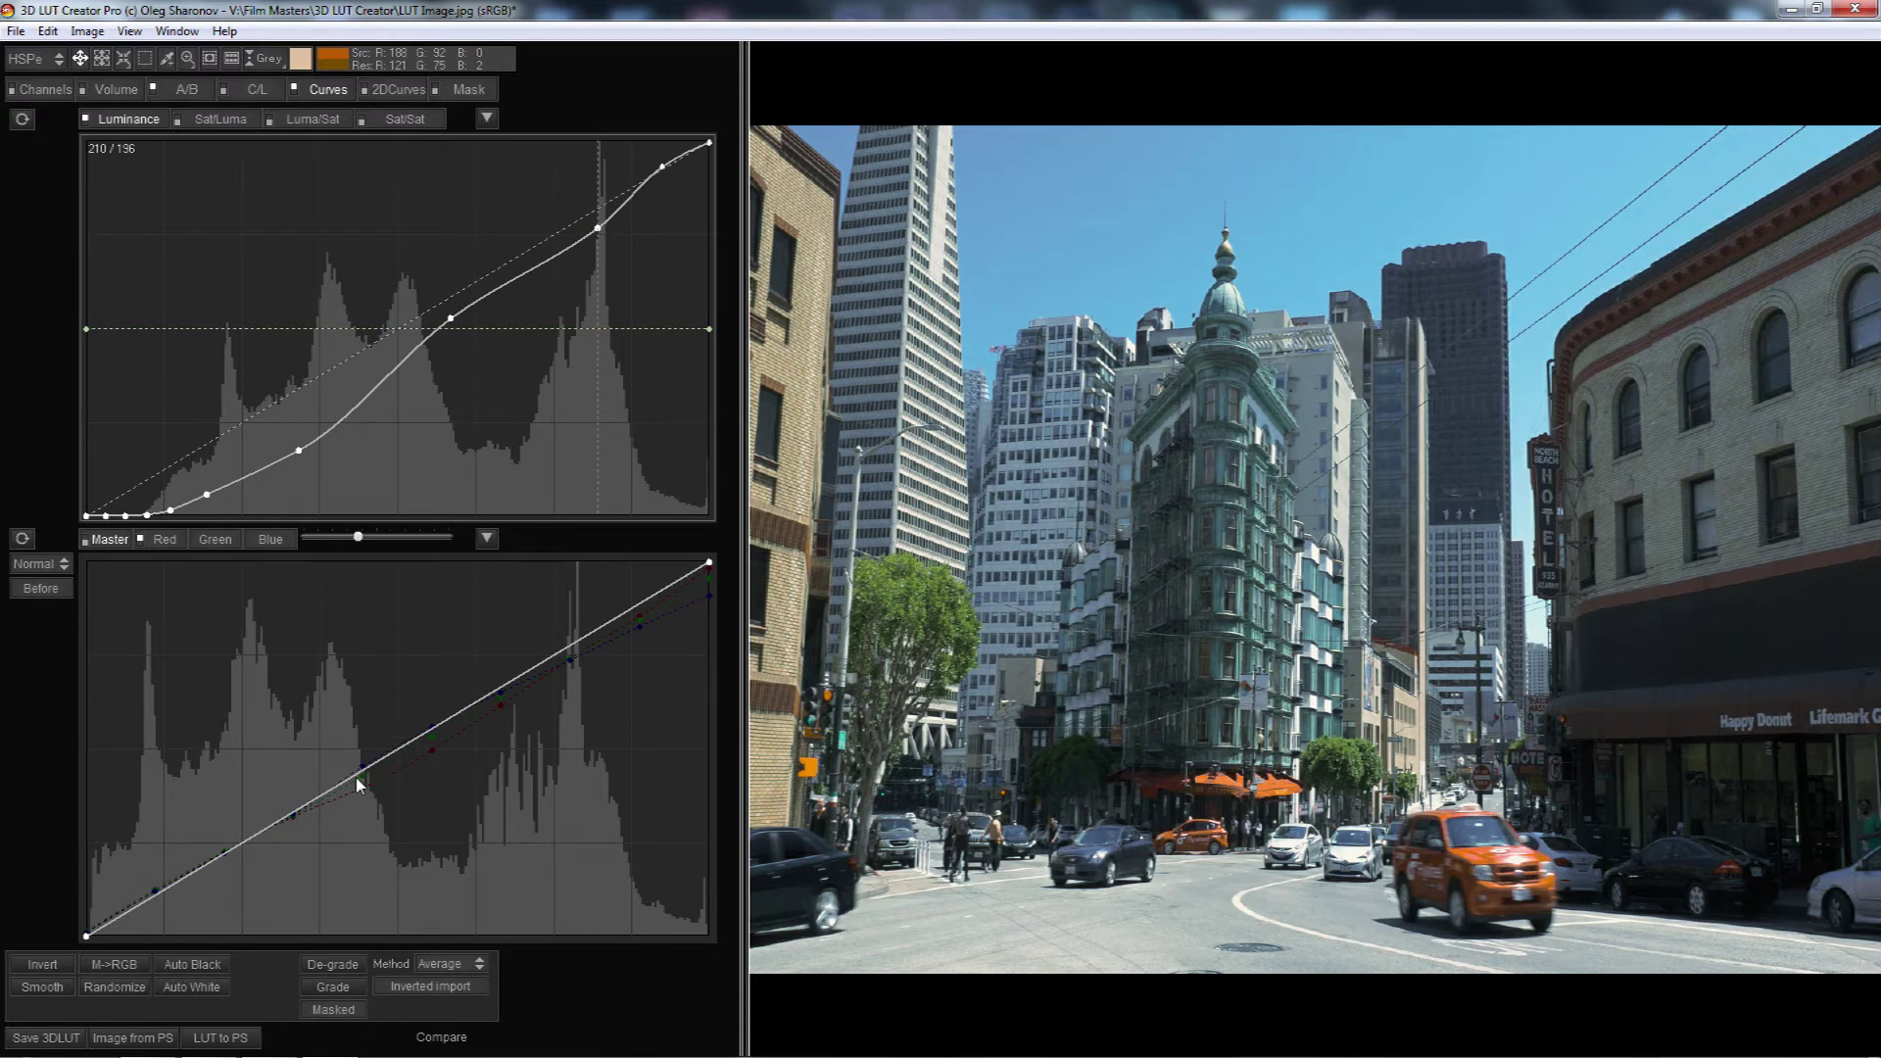
Add a point at 103/103 on the Master curve and lower its highlights with a point at 197/188
left_click_drag(358, 784, 338, 788)
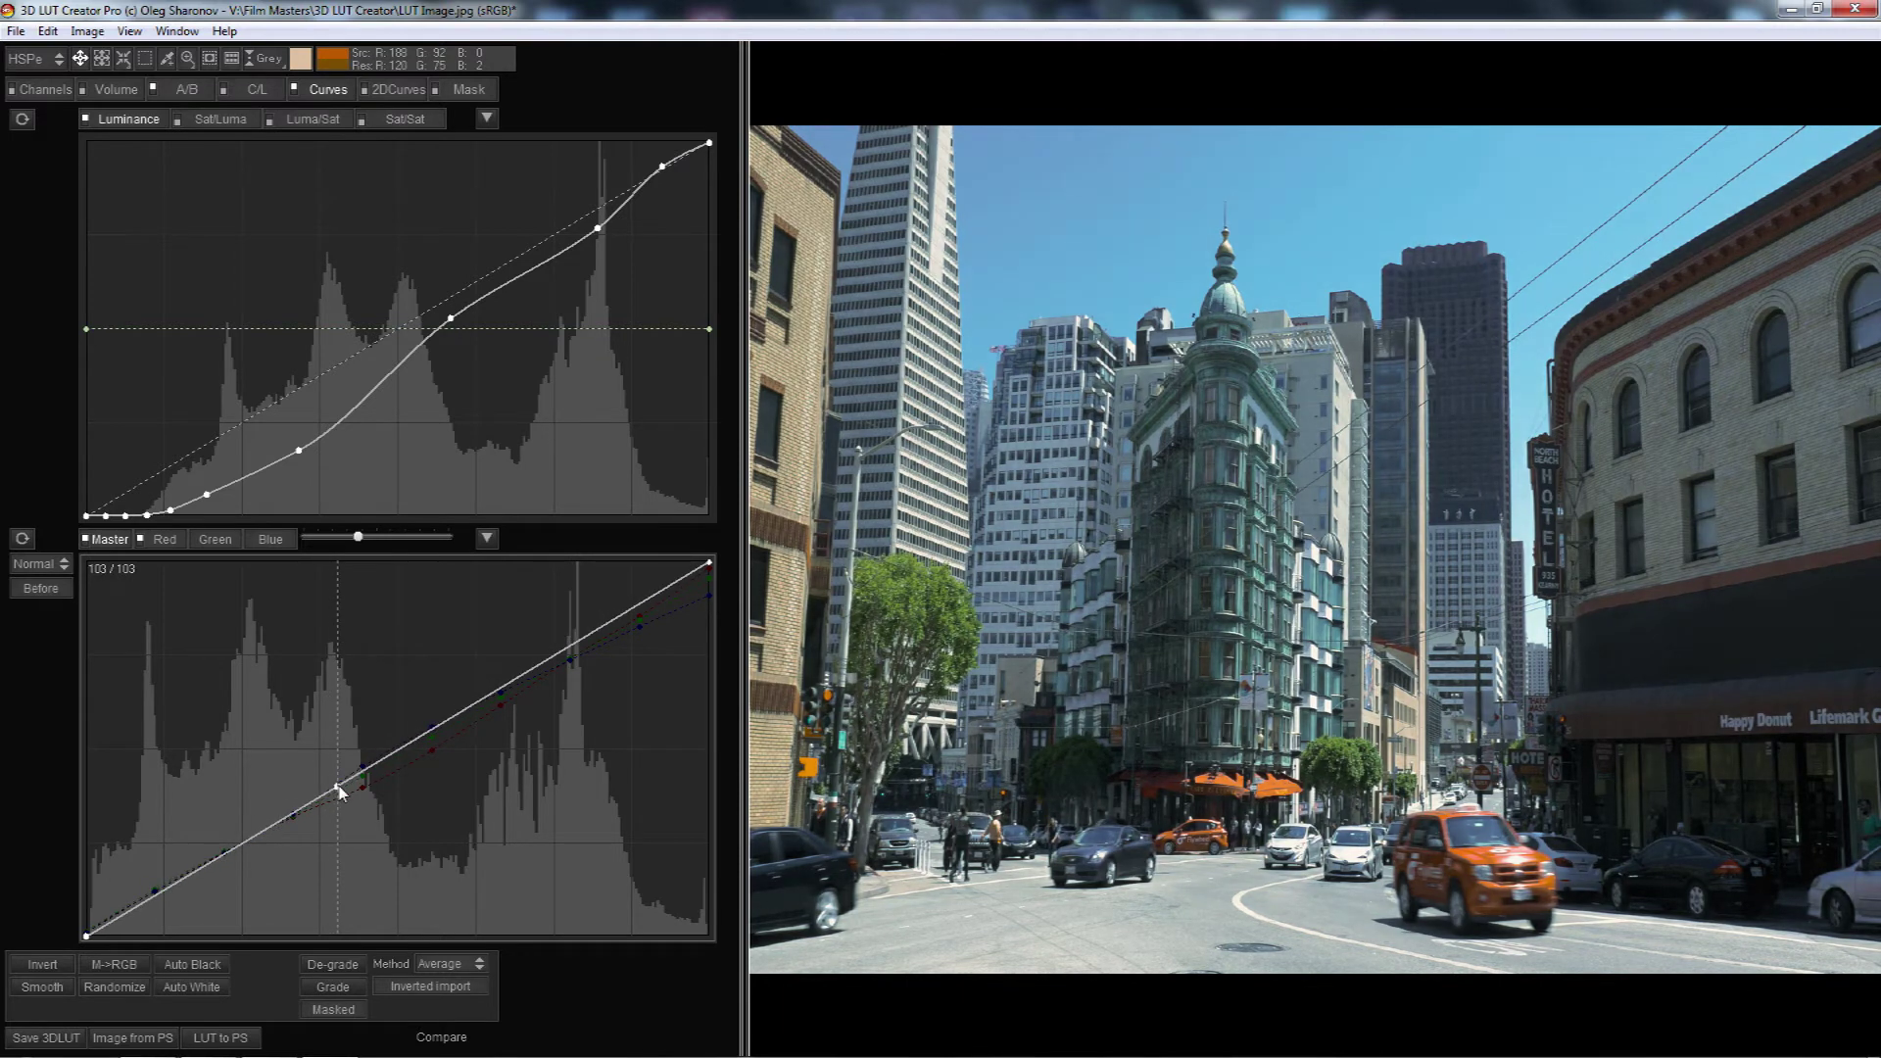
left_click(569, 660)
left_click_drag(569, 661, 569, 662)
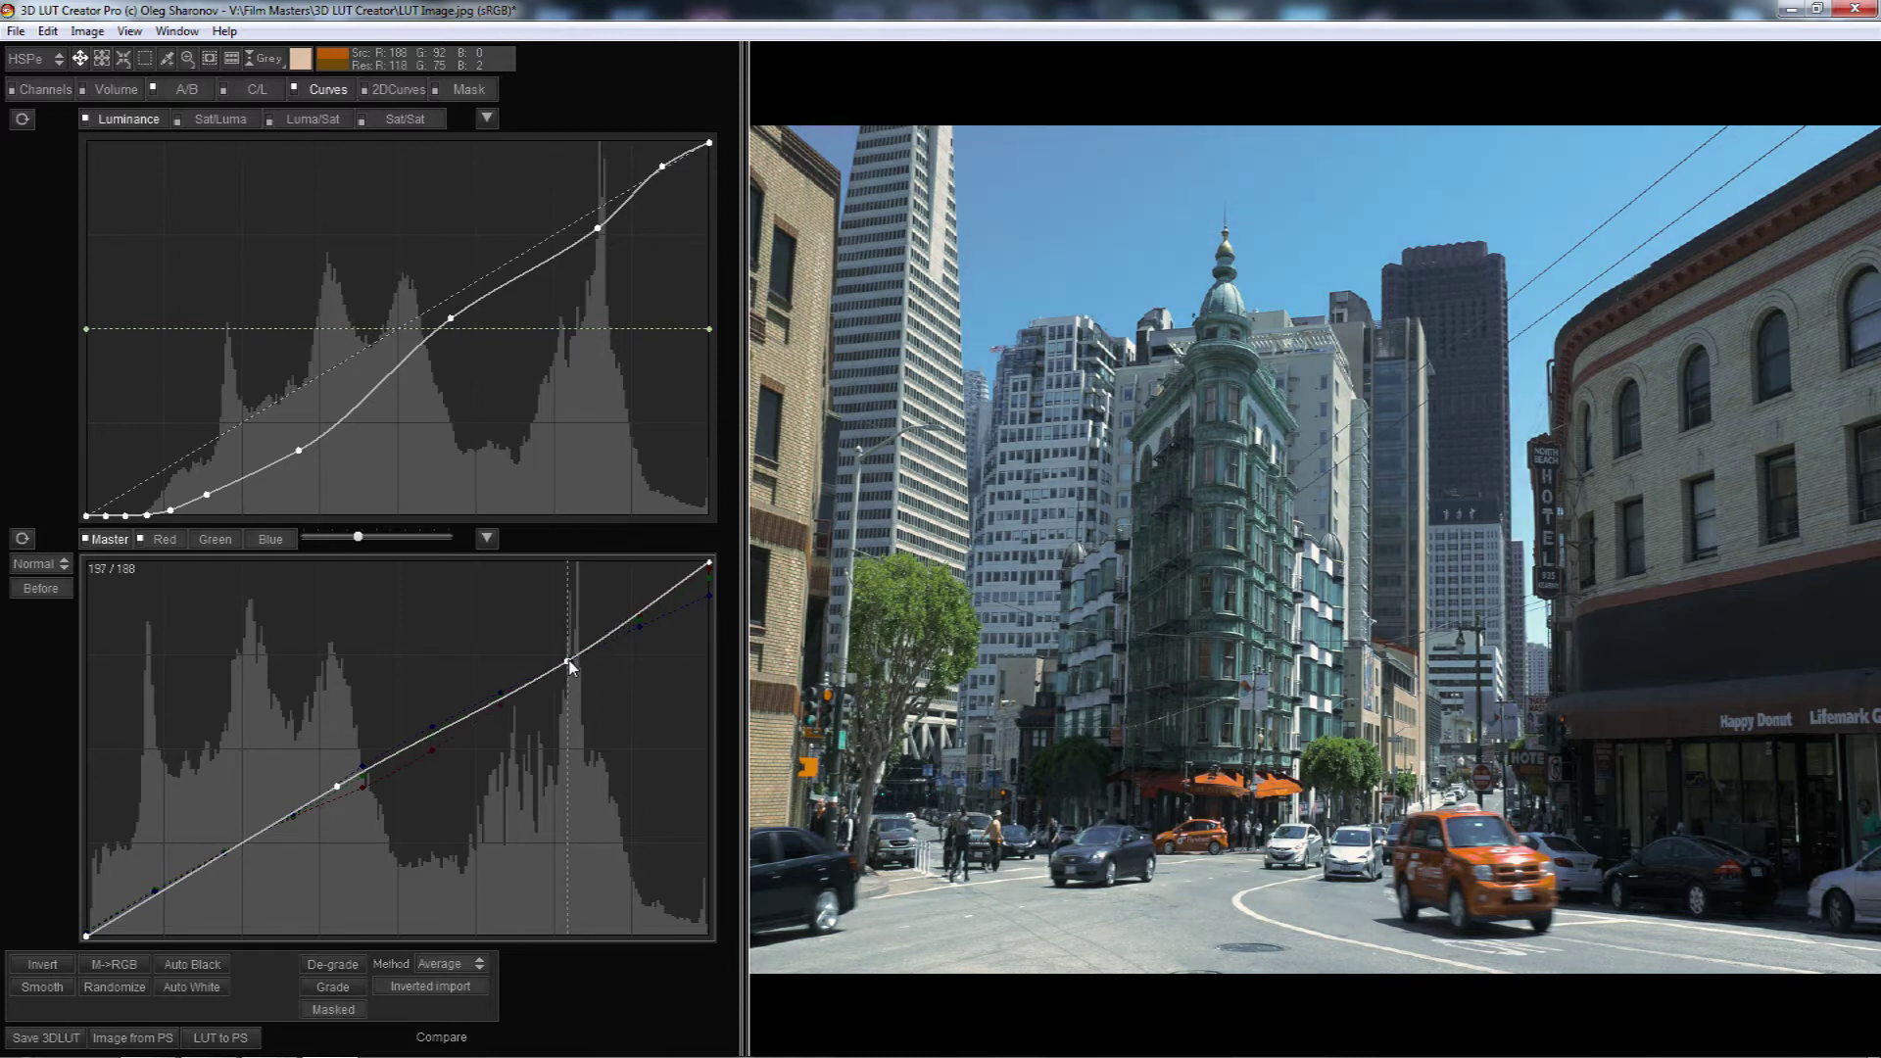
Darken the Master curve's shadows with a point at 24/15 and compare the graded street image with the reference photo
left_click_drag(145, 902, 145, 915)
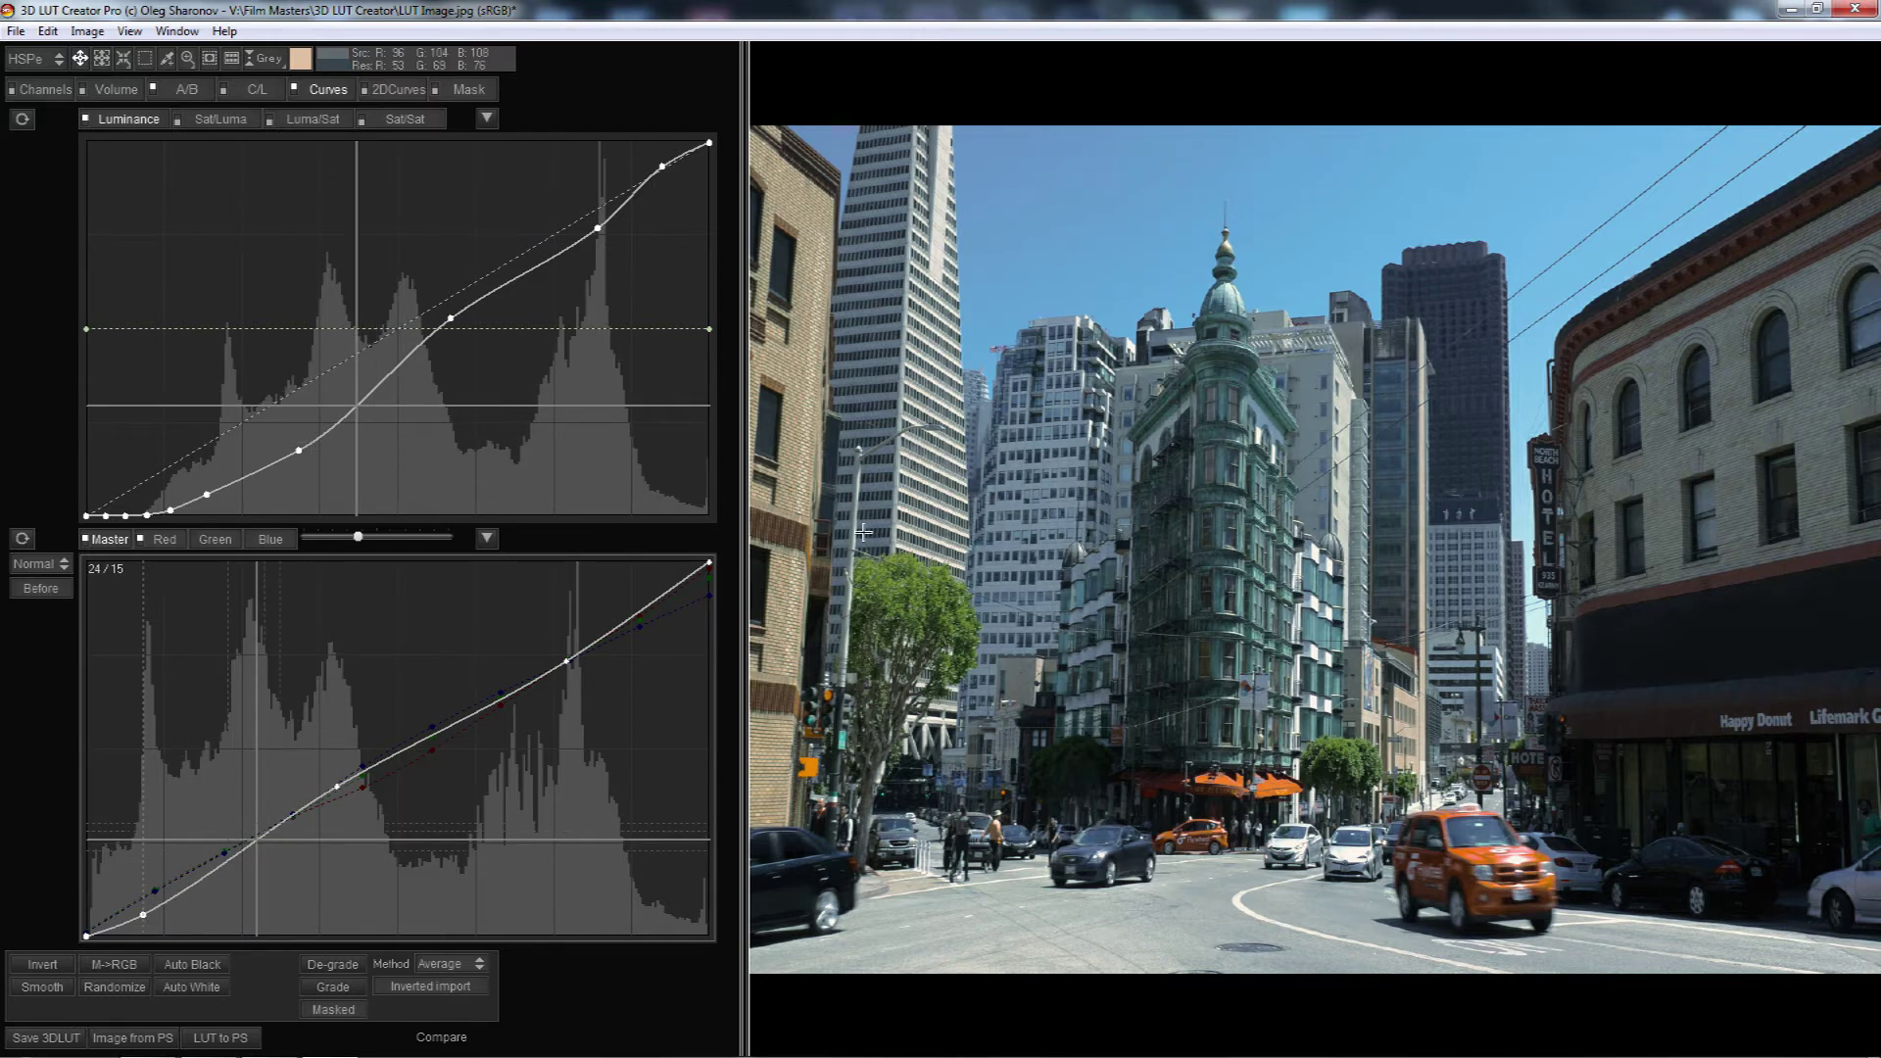
key("r")
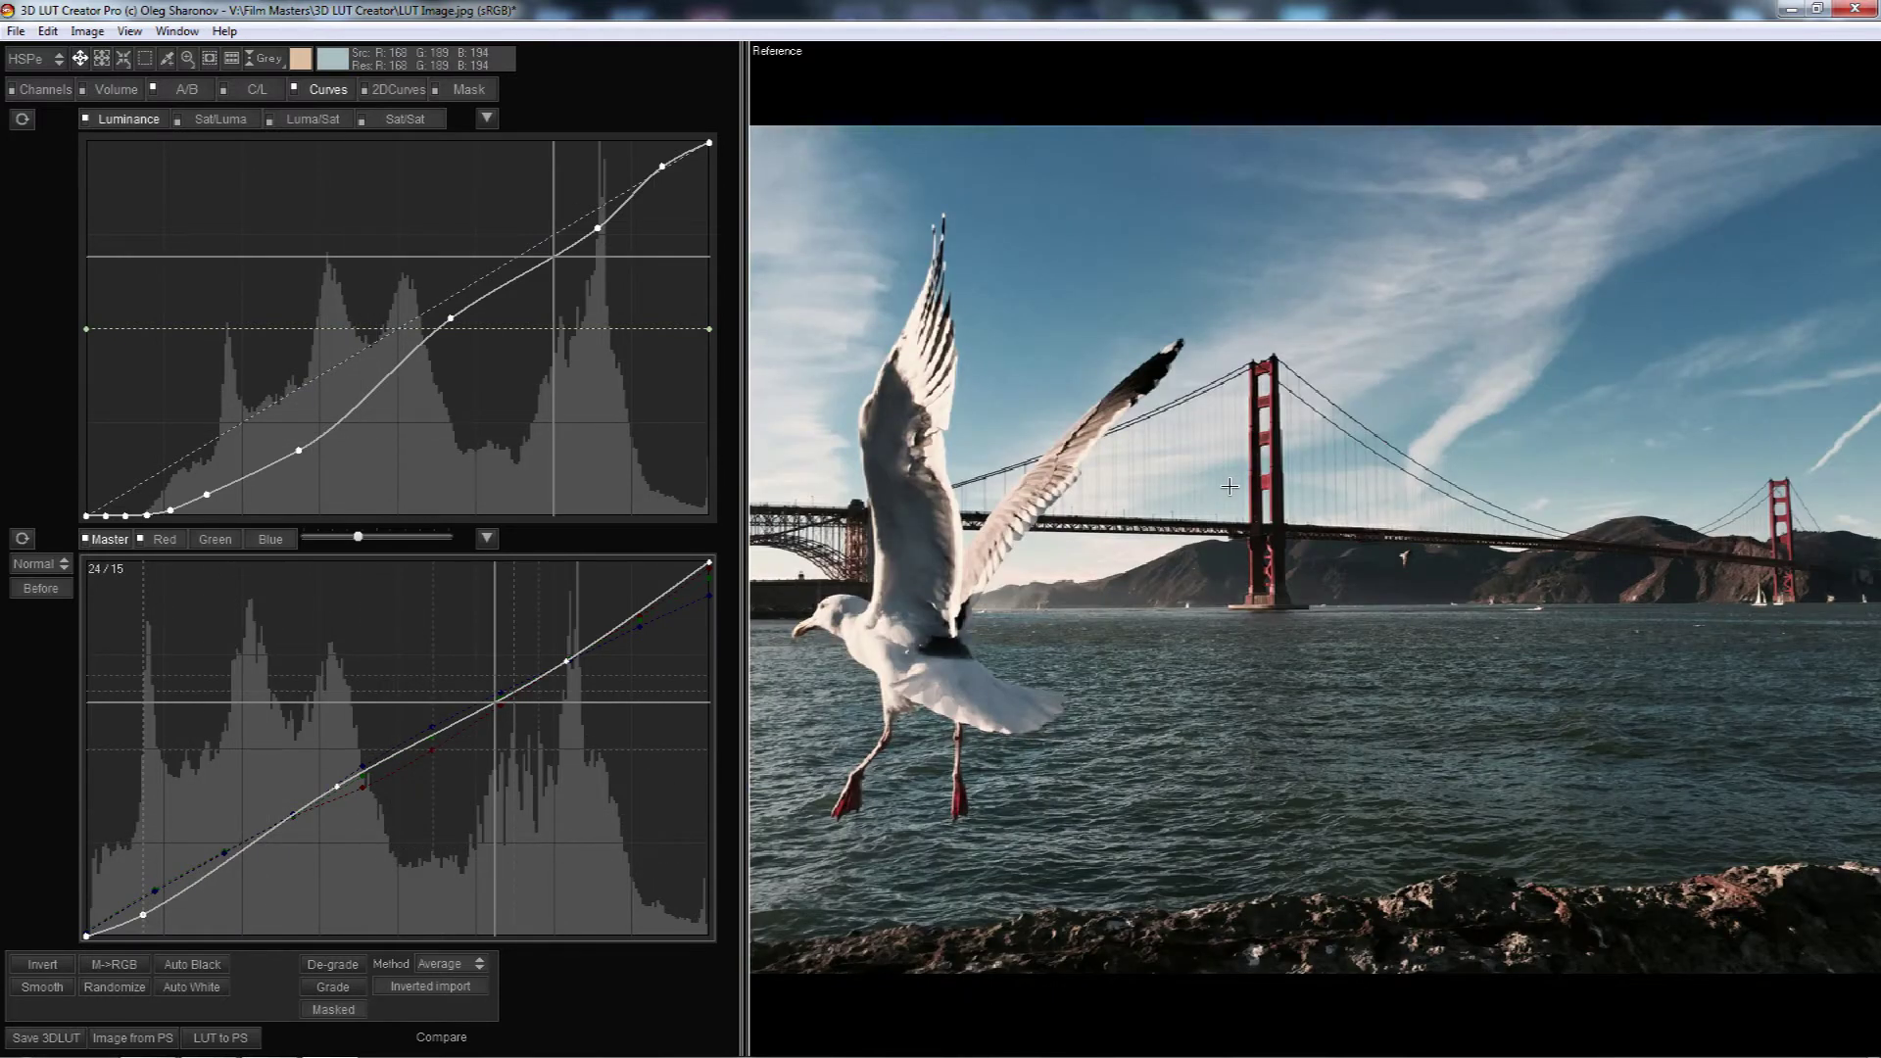
key("r")
key("r")
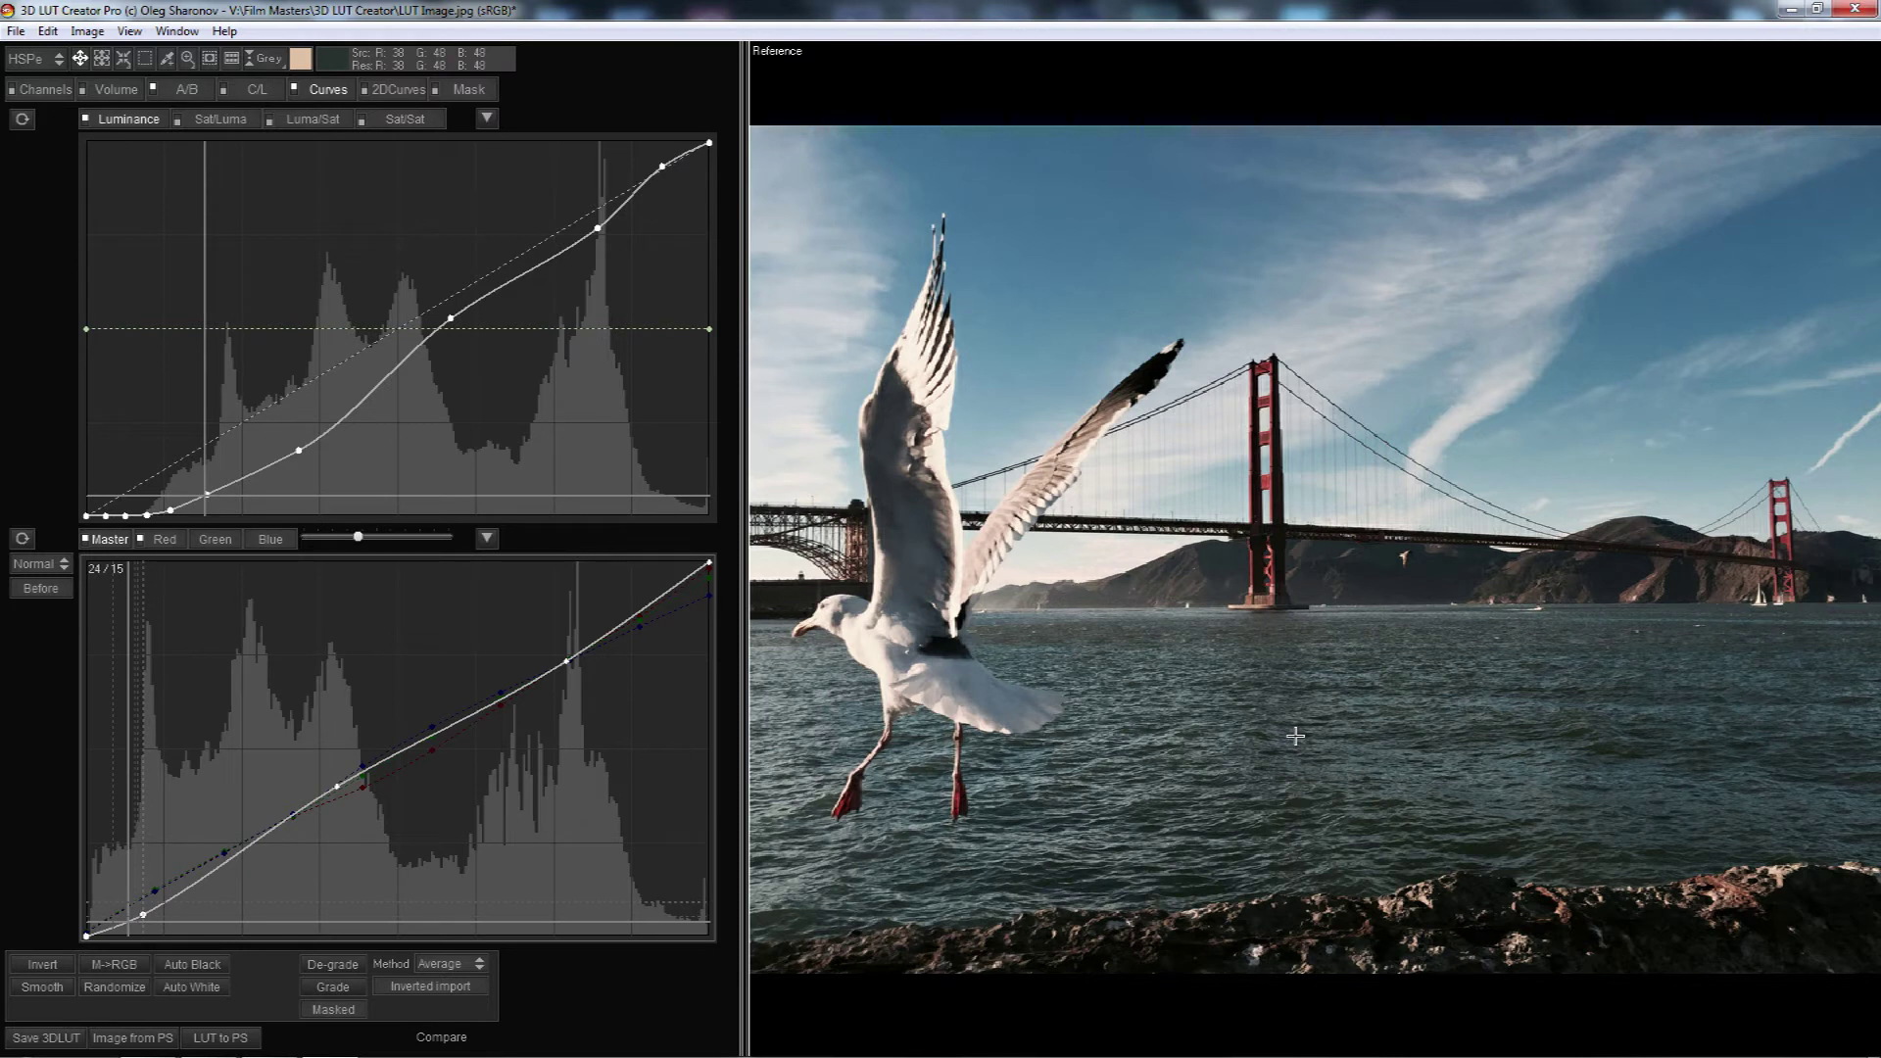
key("r")
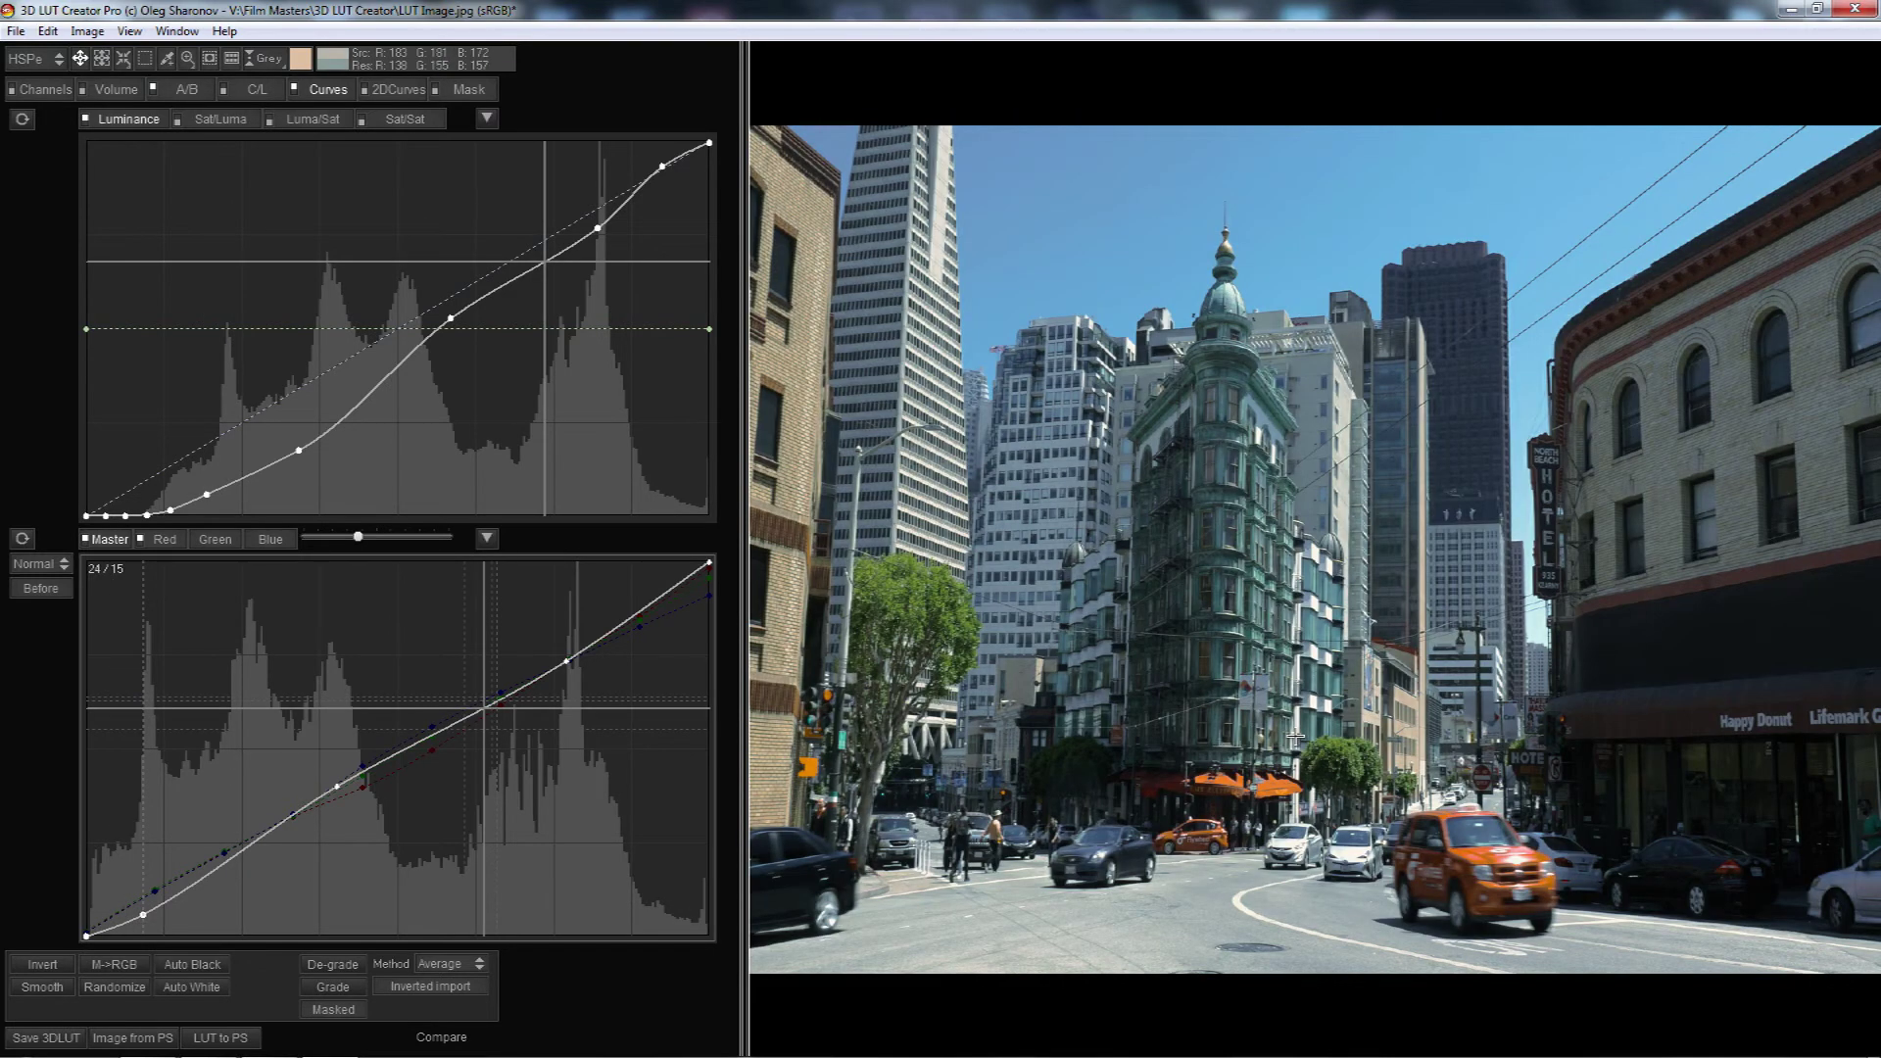
key("r")
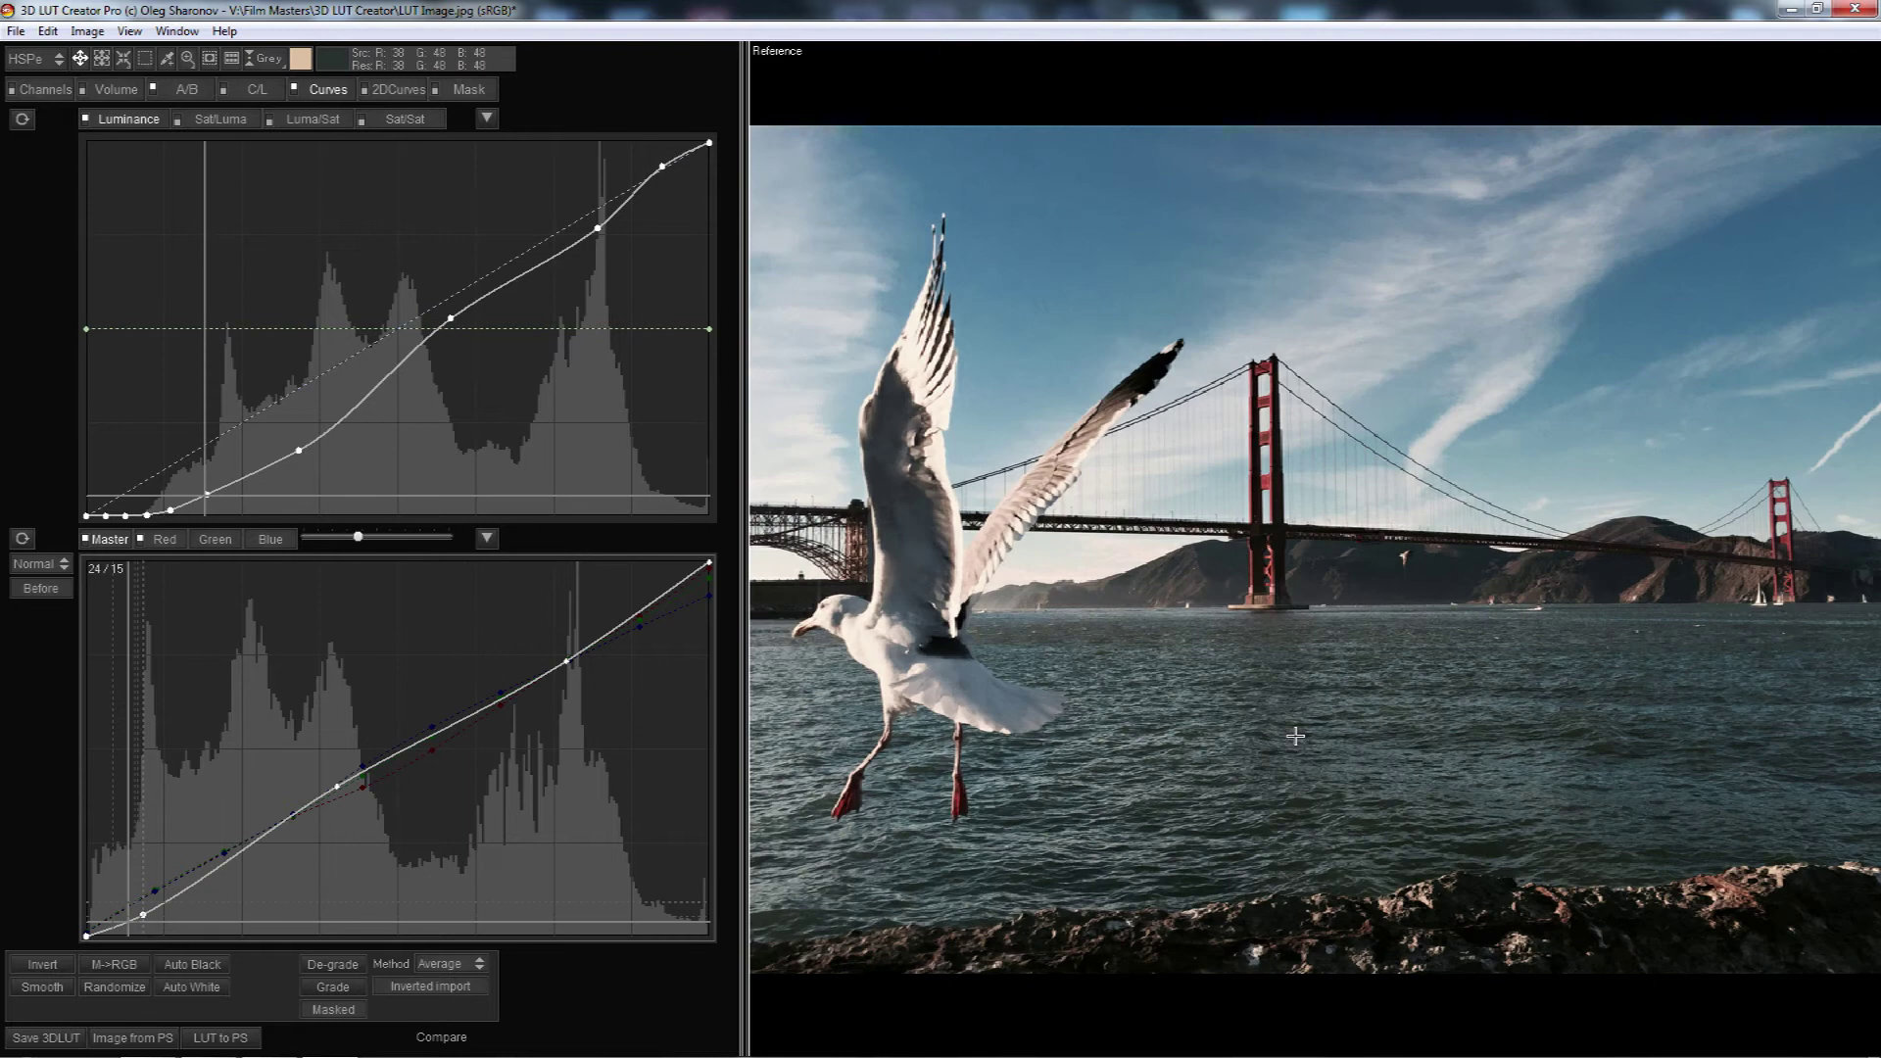
key("r")
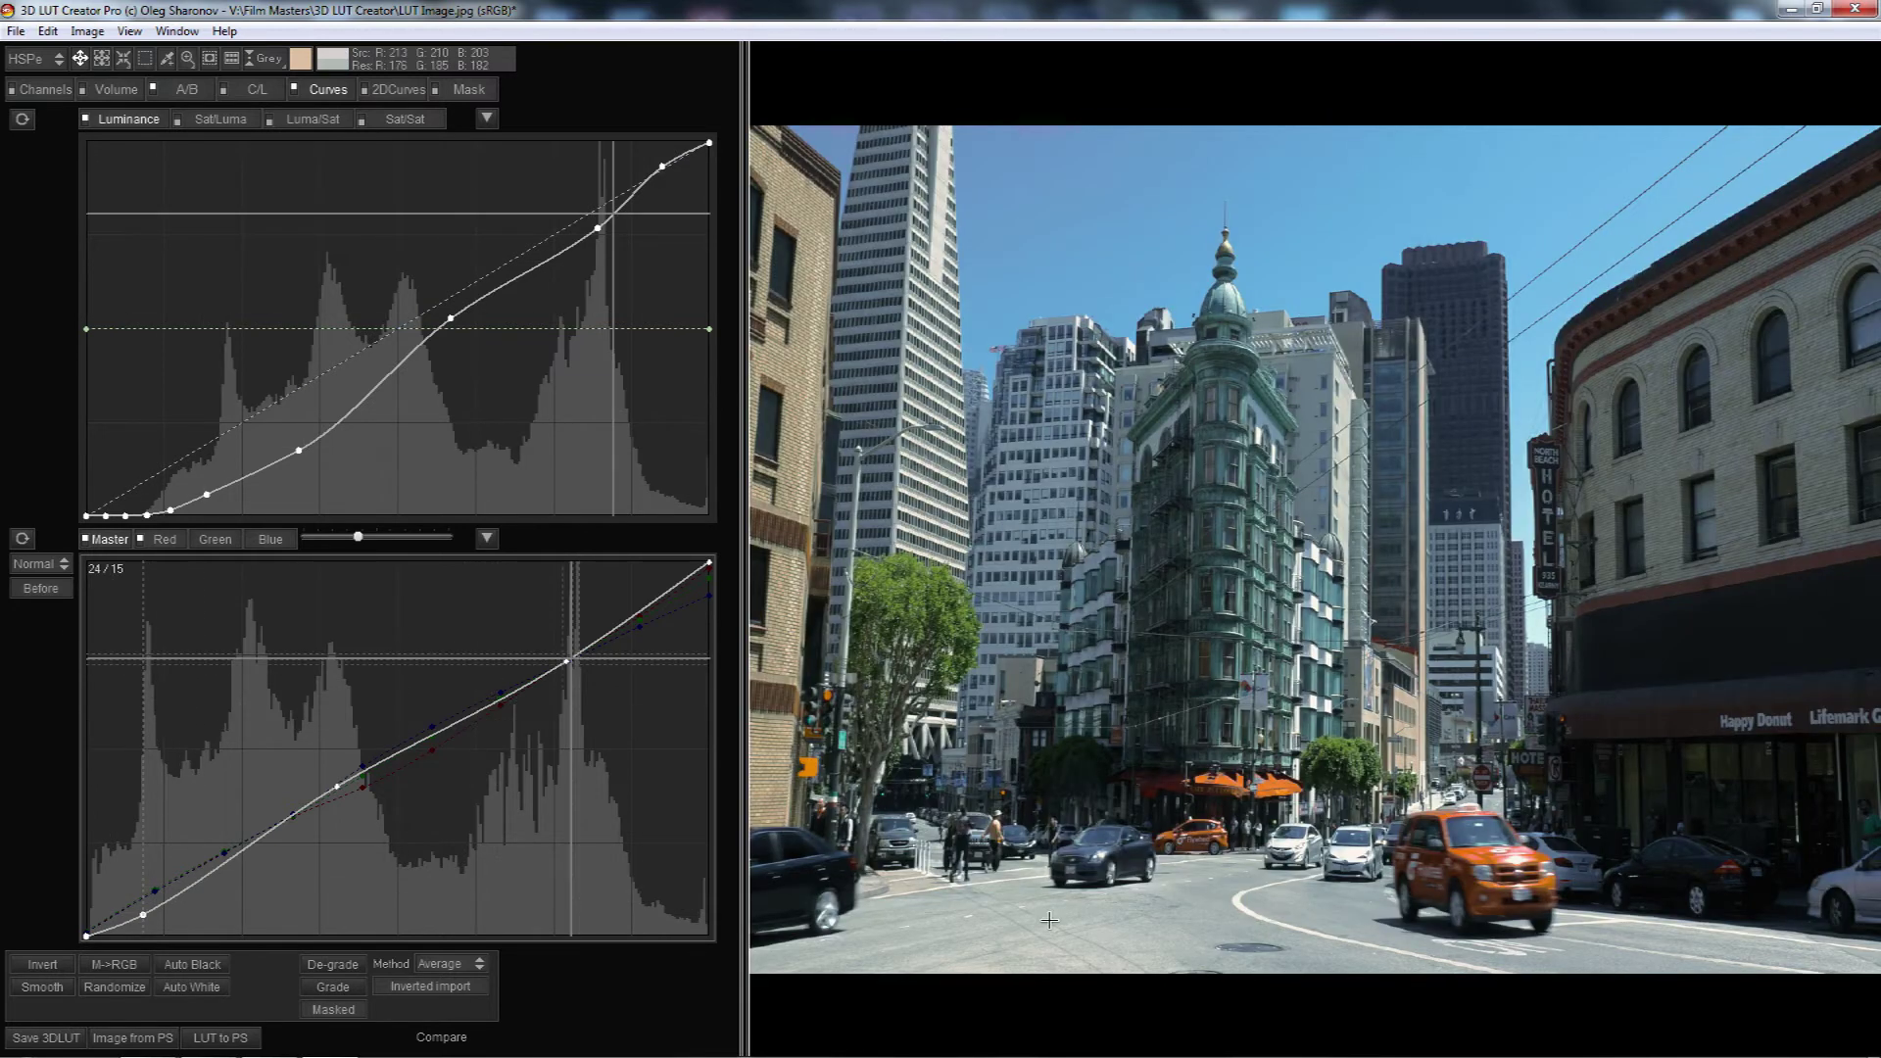
key("r")
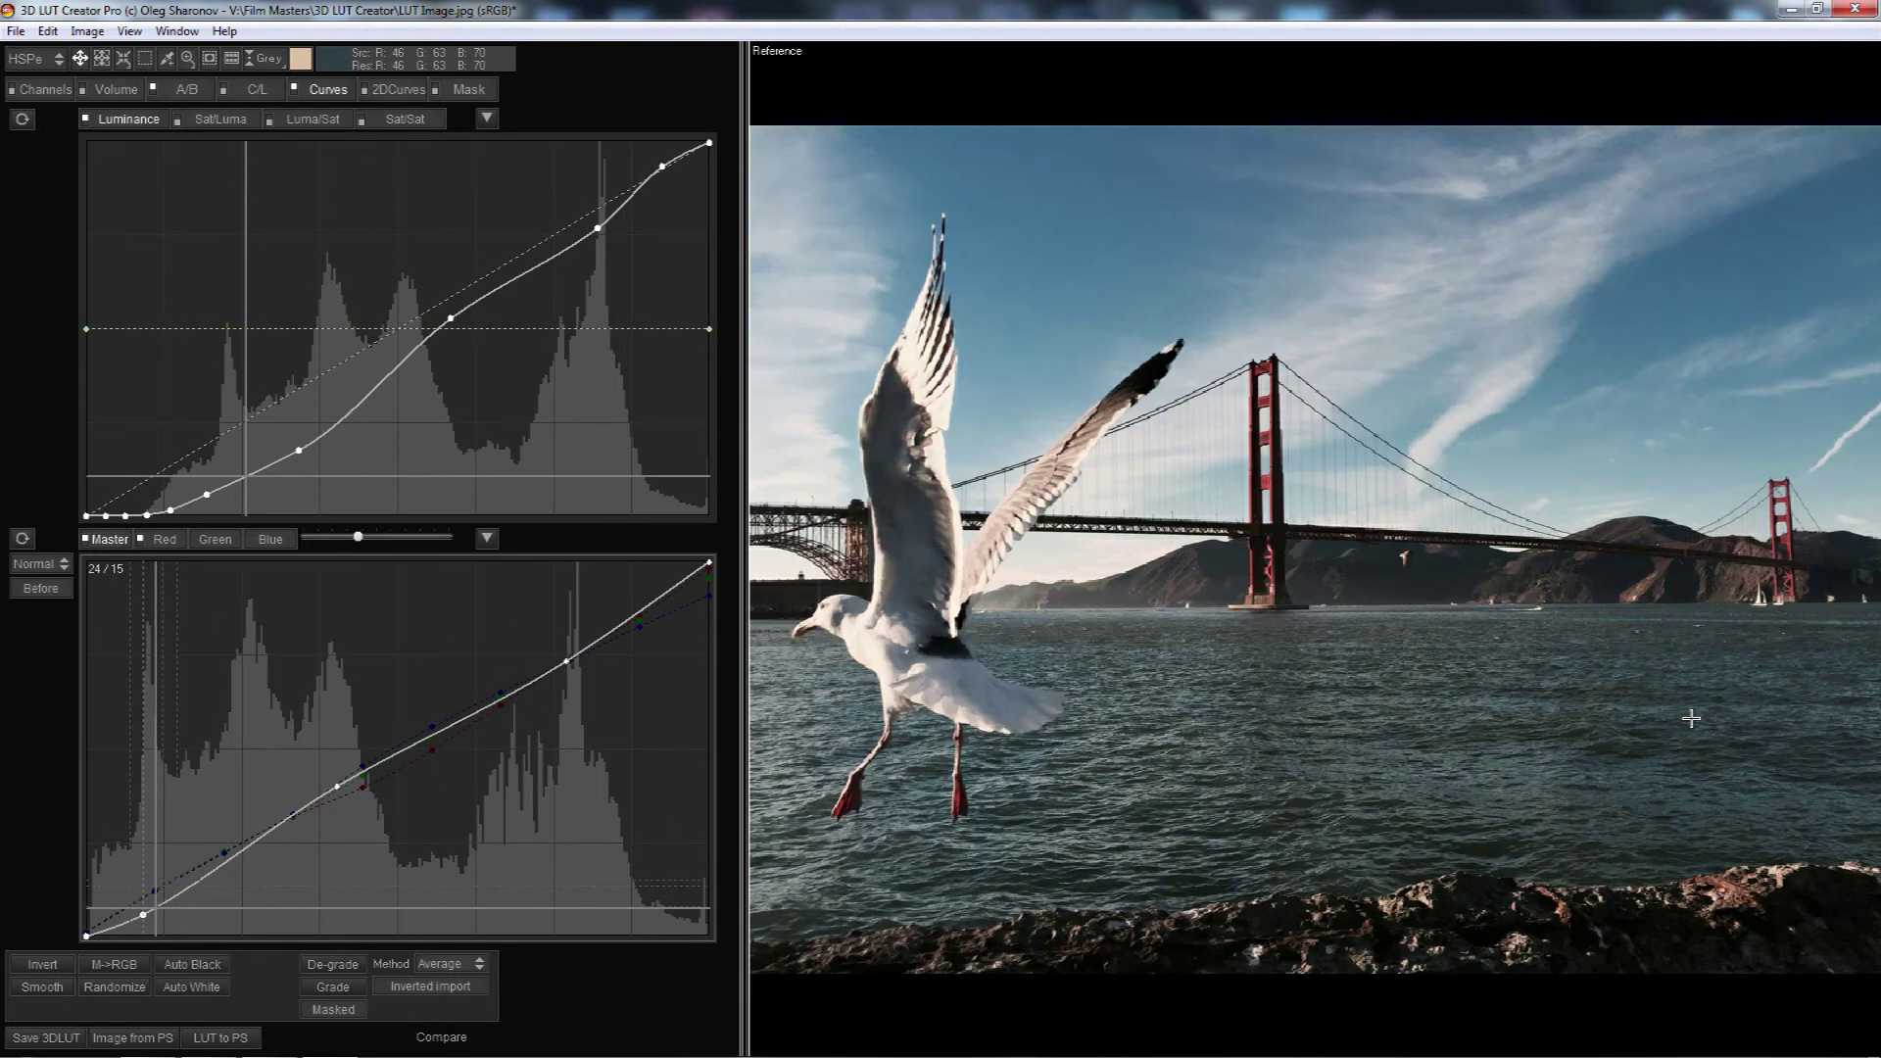
key("r")
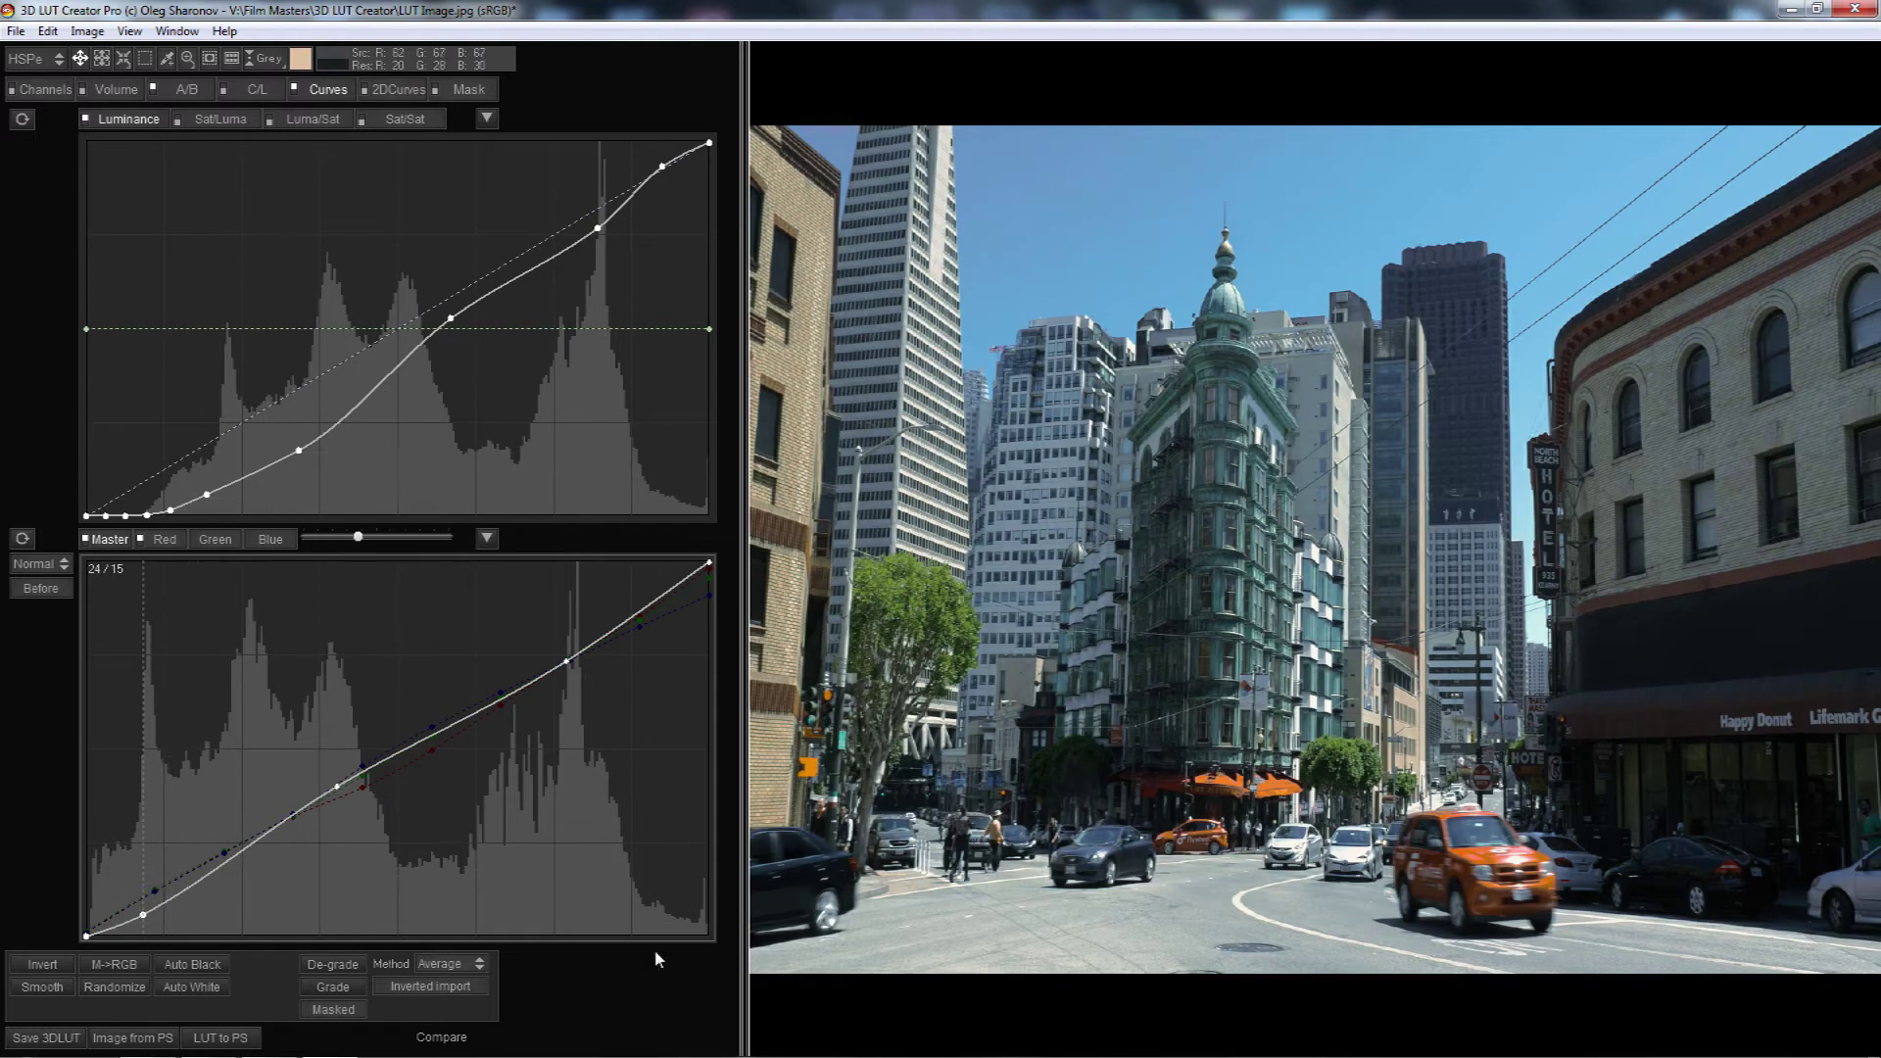
Compare the original and graded street images side by side, then return to the single graded view
left_click(443, 1037)
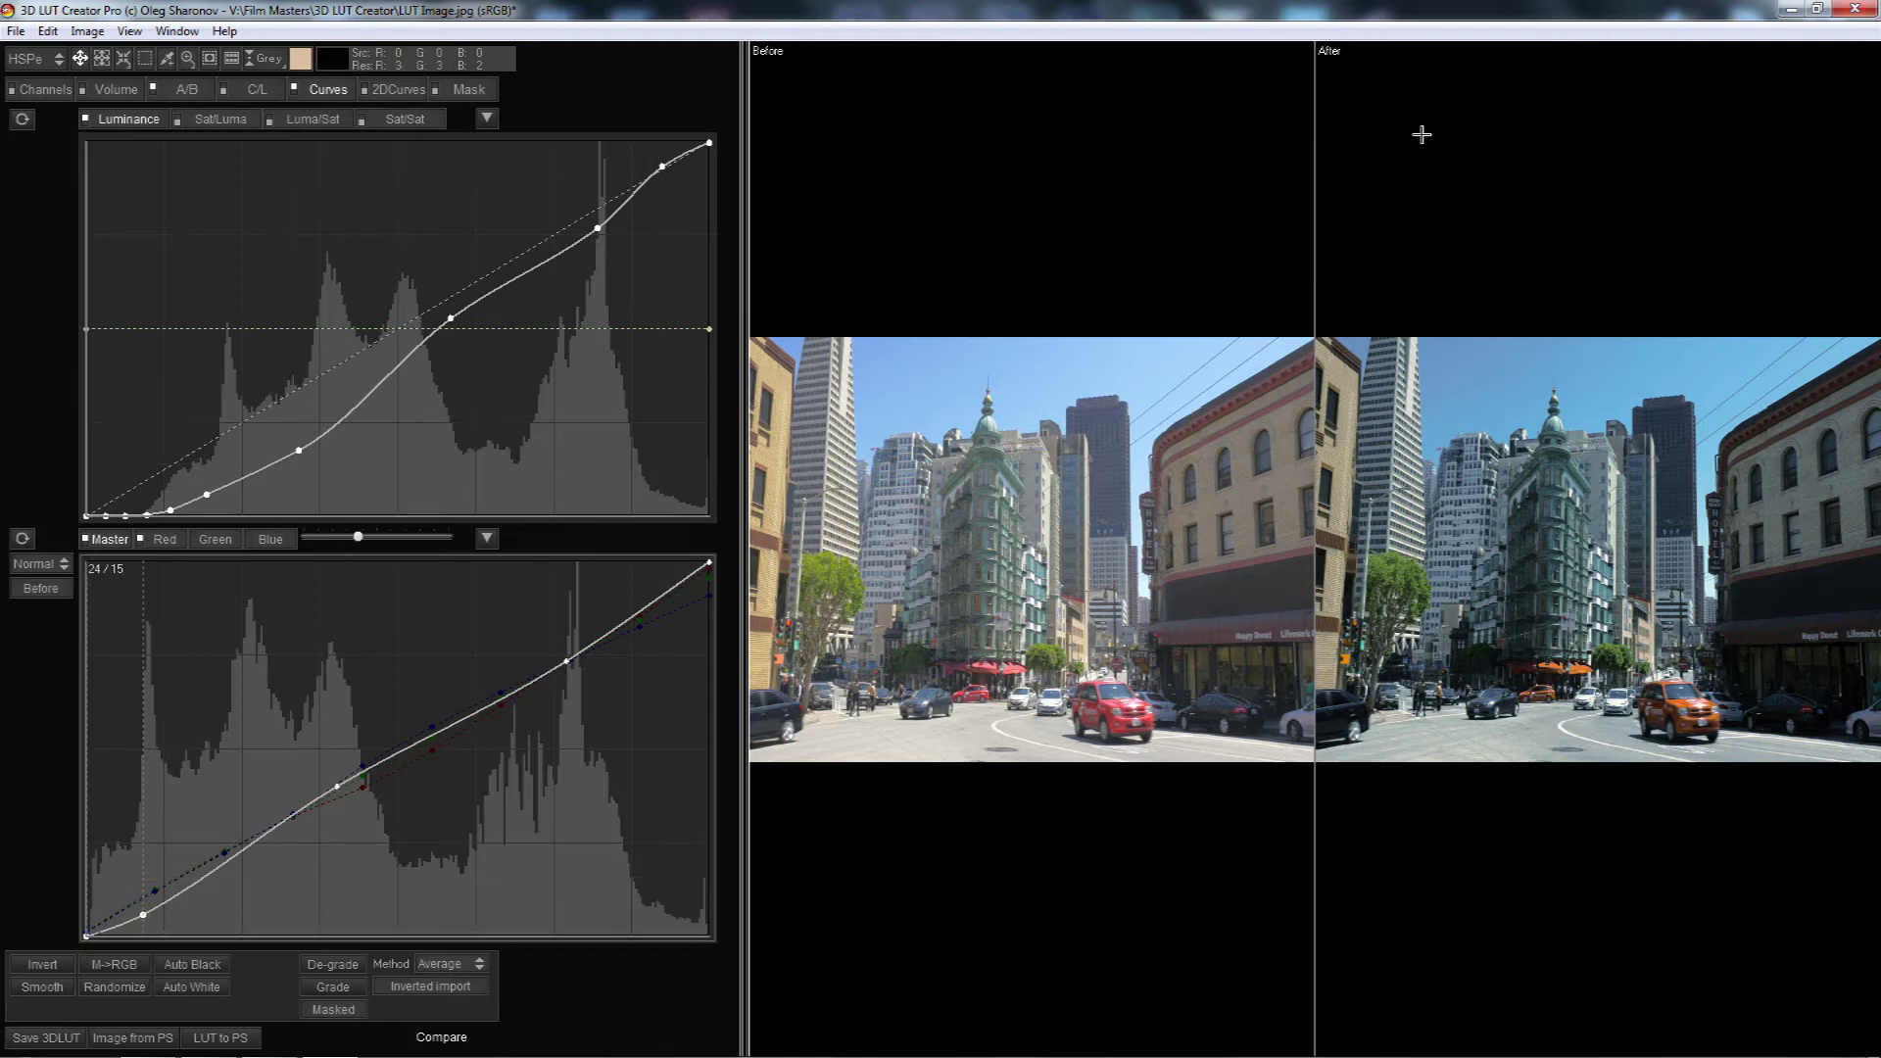
left_click(441, 1037)
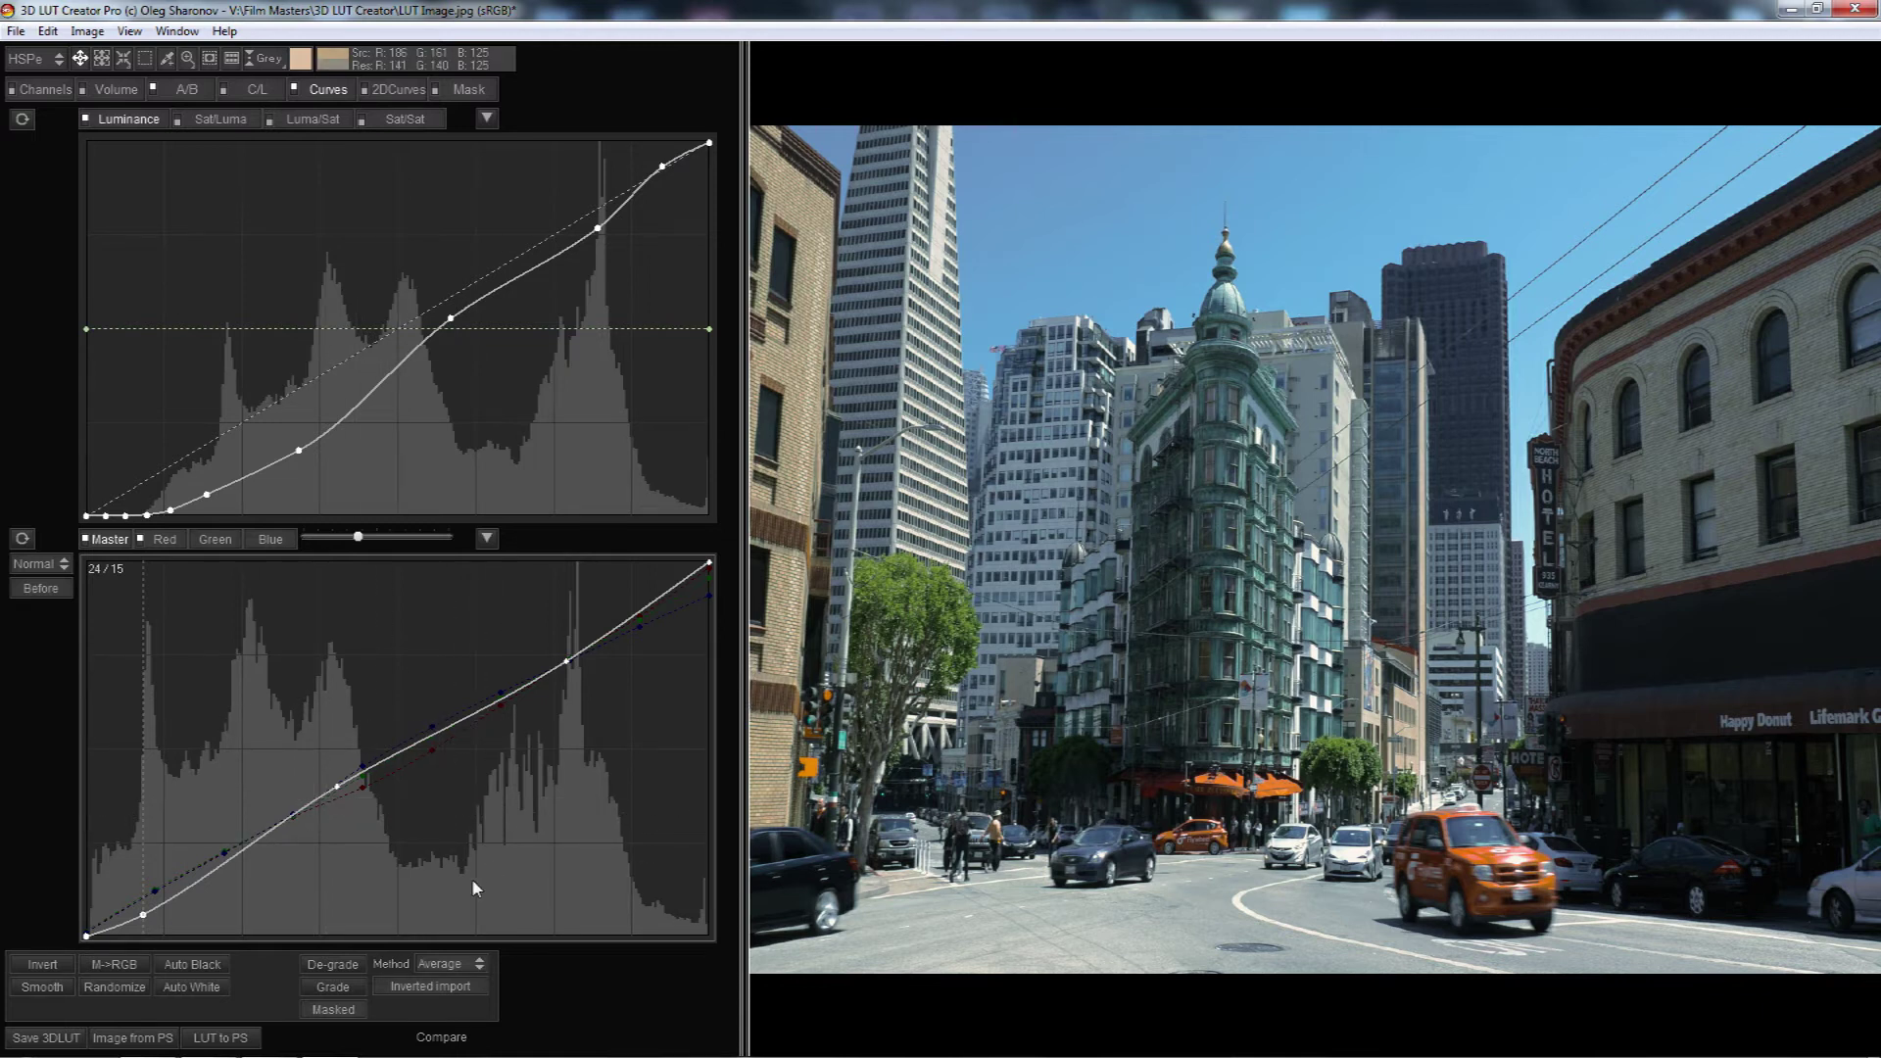
left_click(443, 1038)
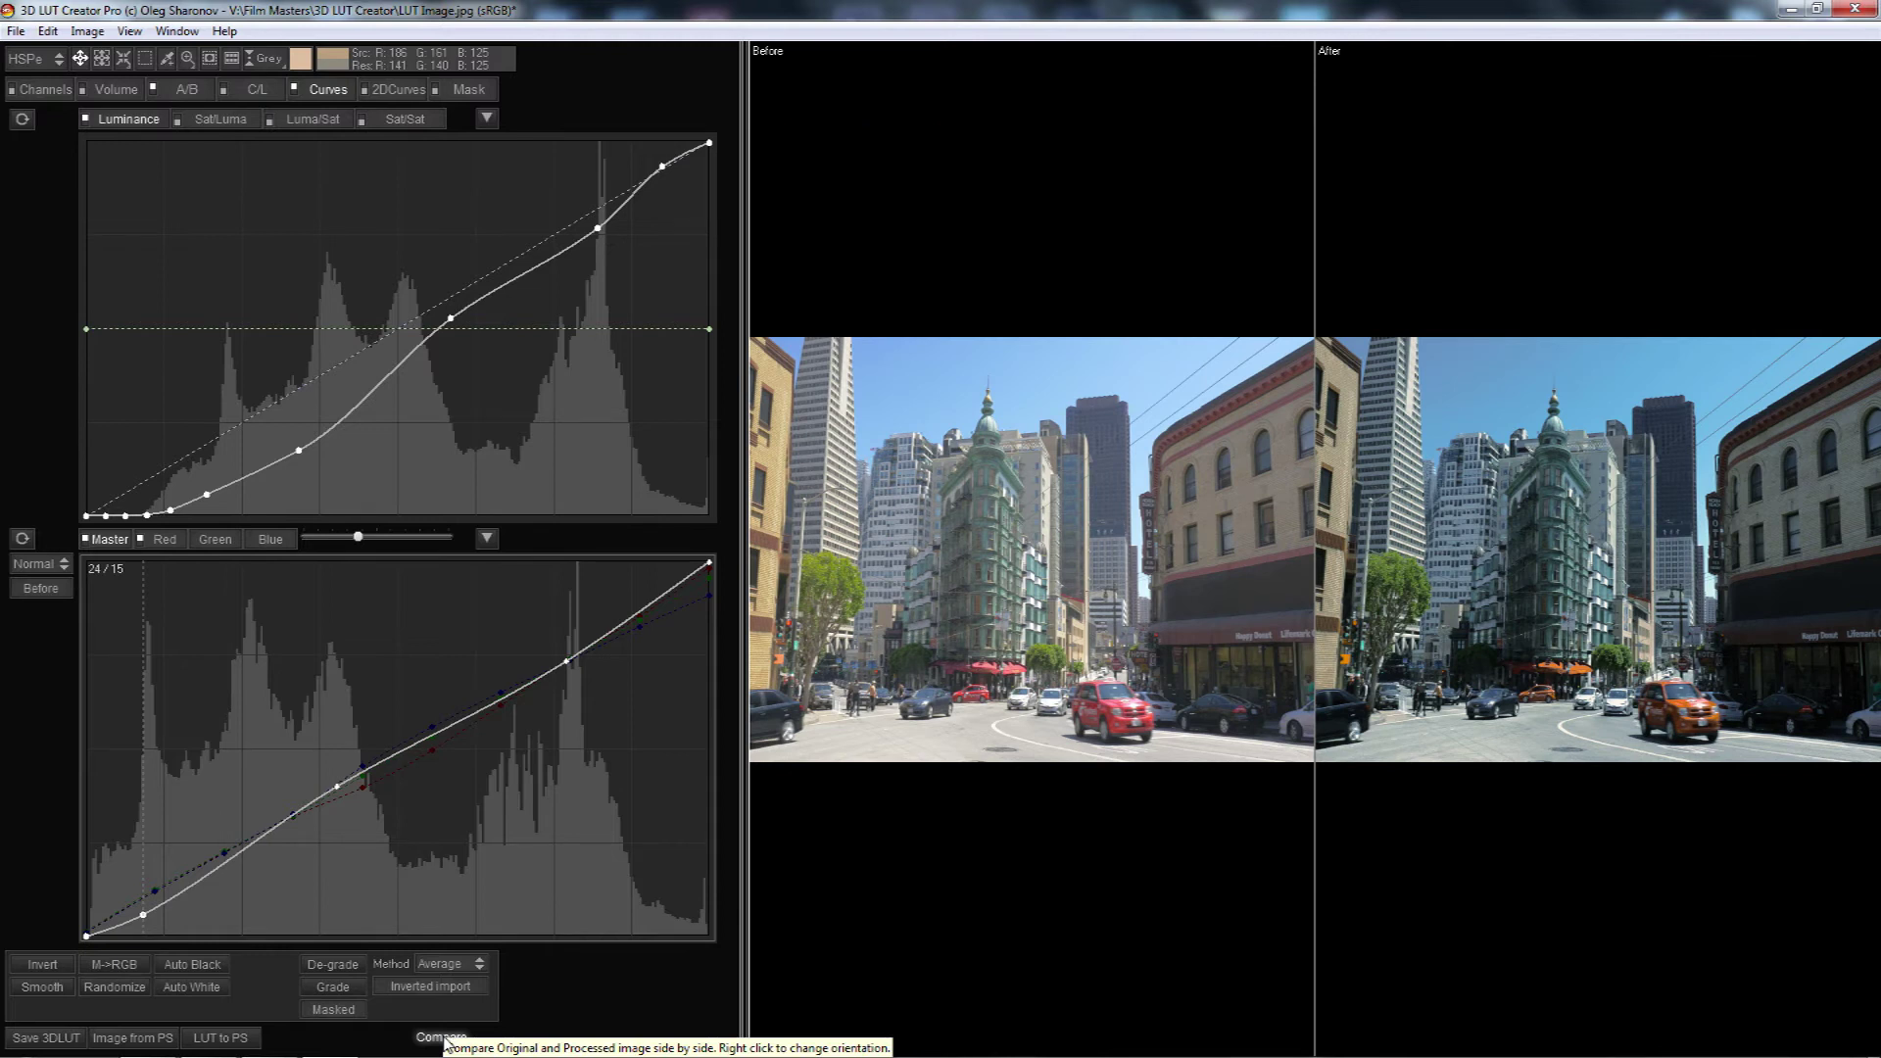
left_click(443, 1038)
left_click(443, 1039)
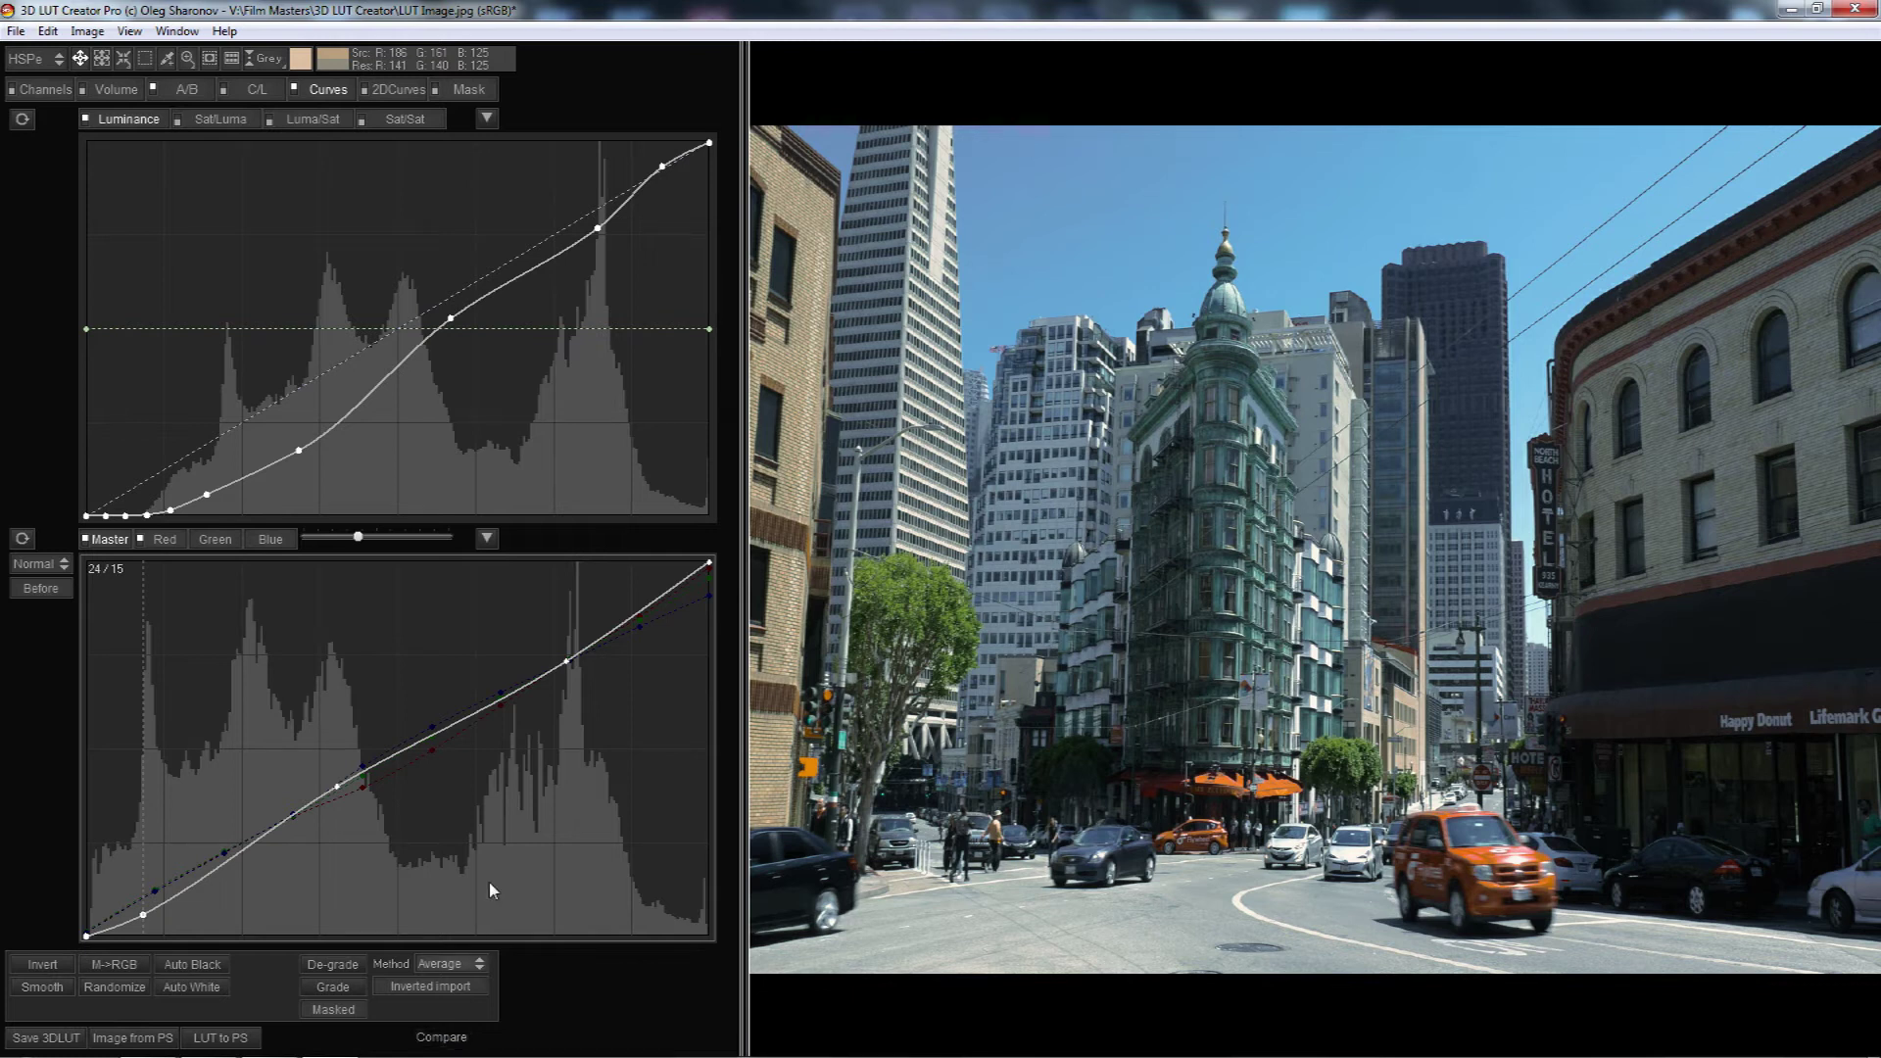
Export the grade as a 3D LUT file named LUT Image in *.3dl format to the 3D LUT Creator folder
left_click(17, 31)
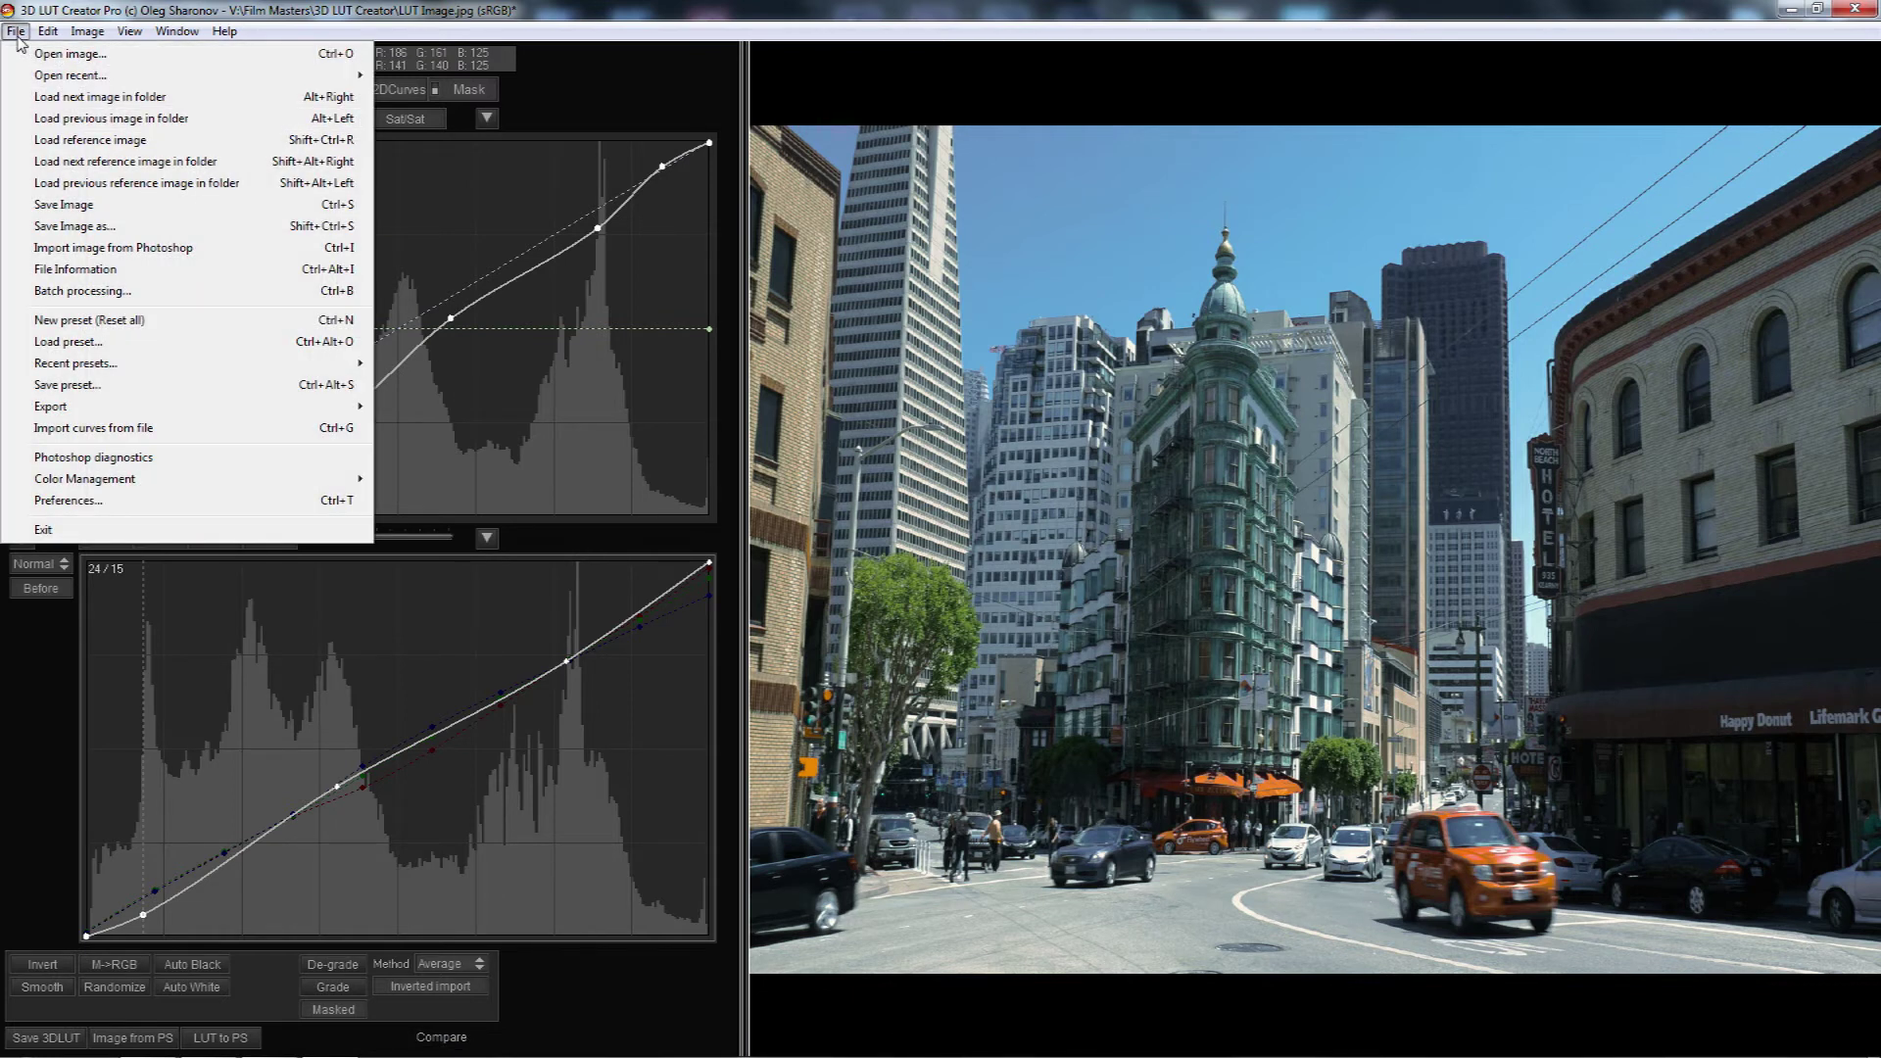
mouse_move(118, 407)
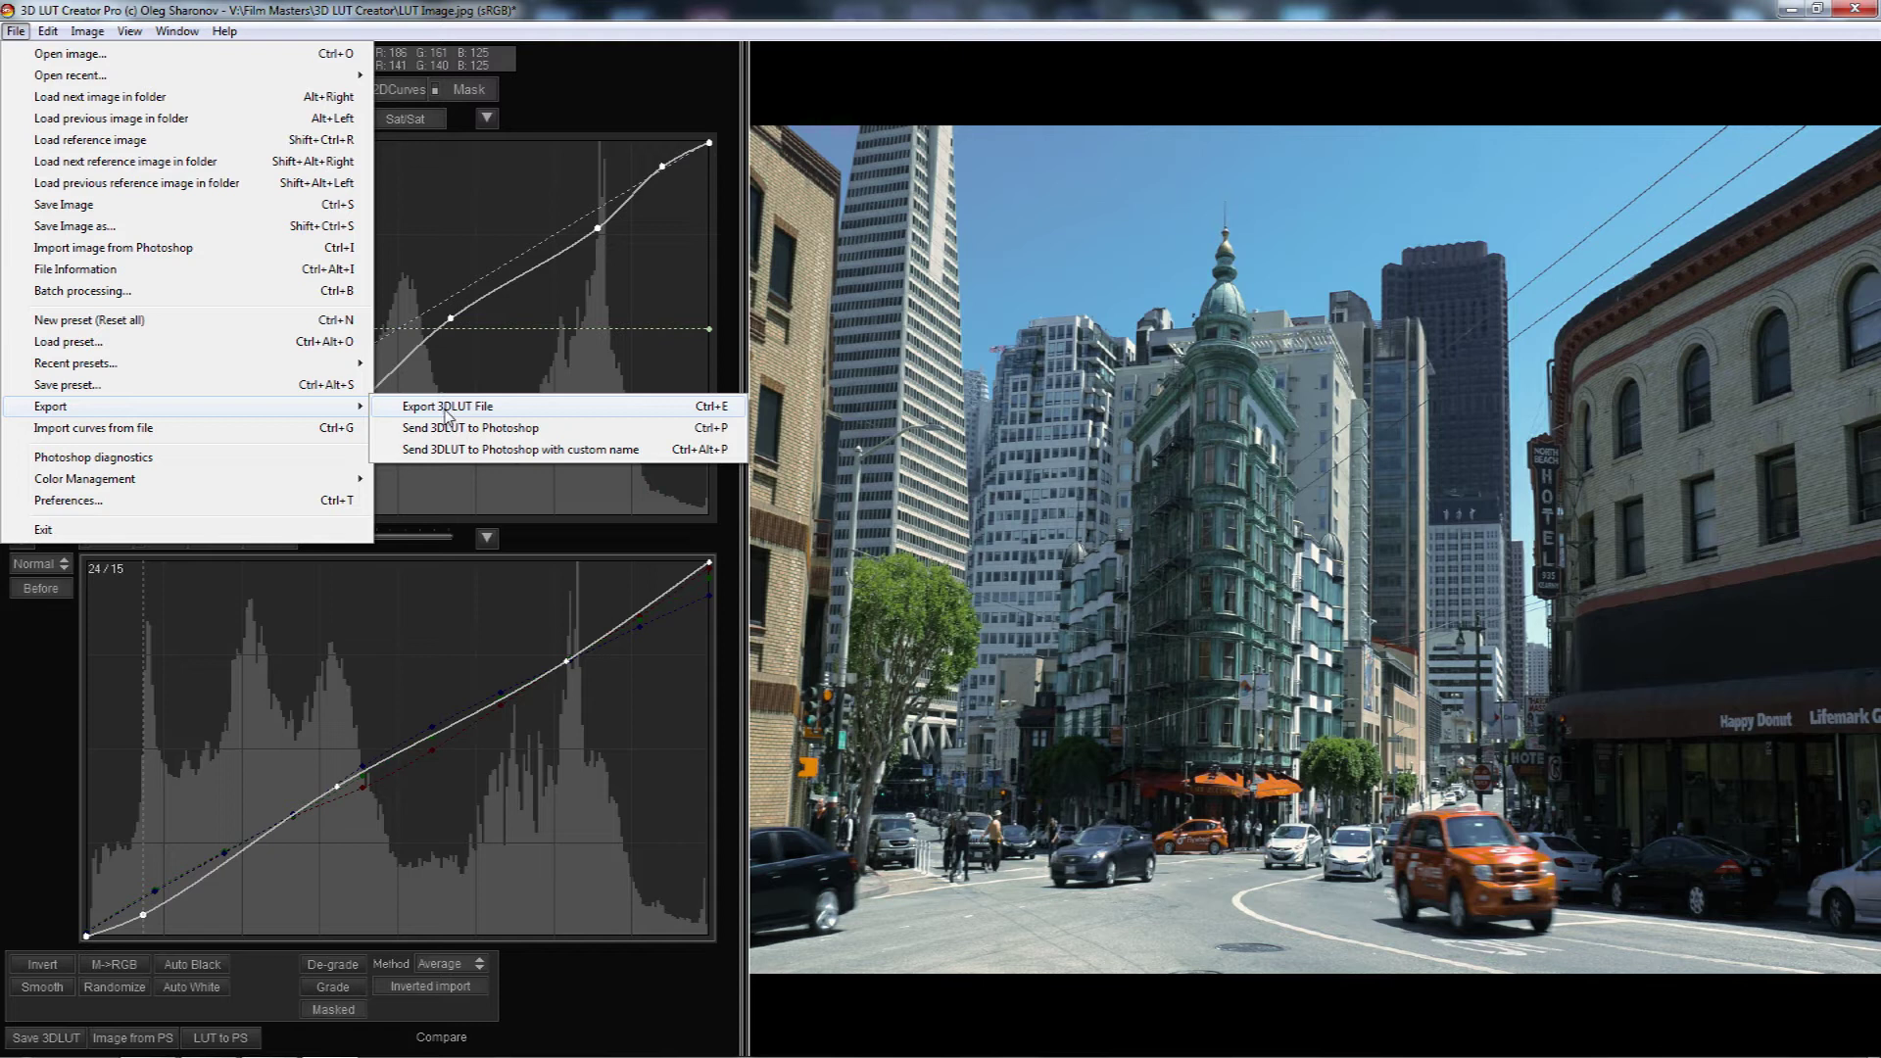
left_click(446, 406)
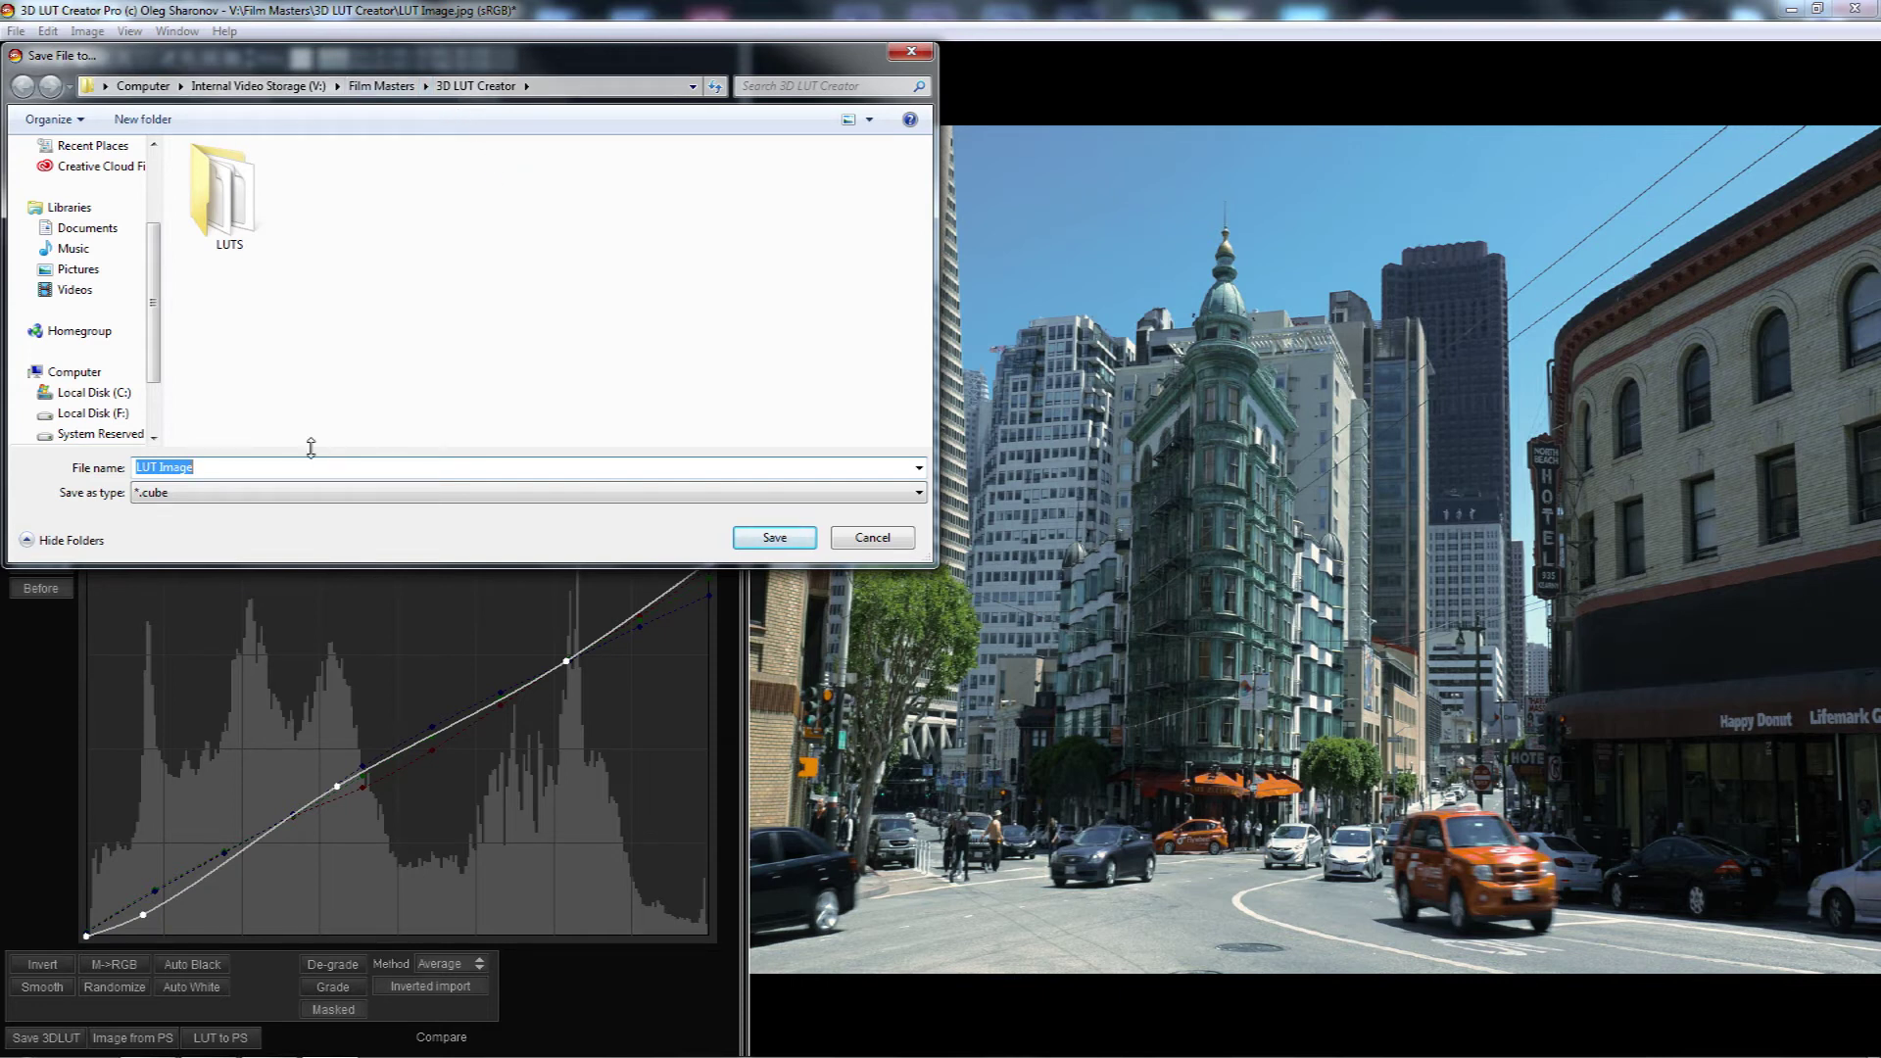
left_click(181, 493)
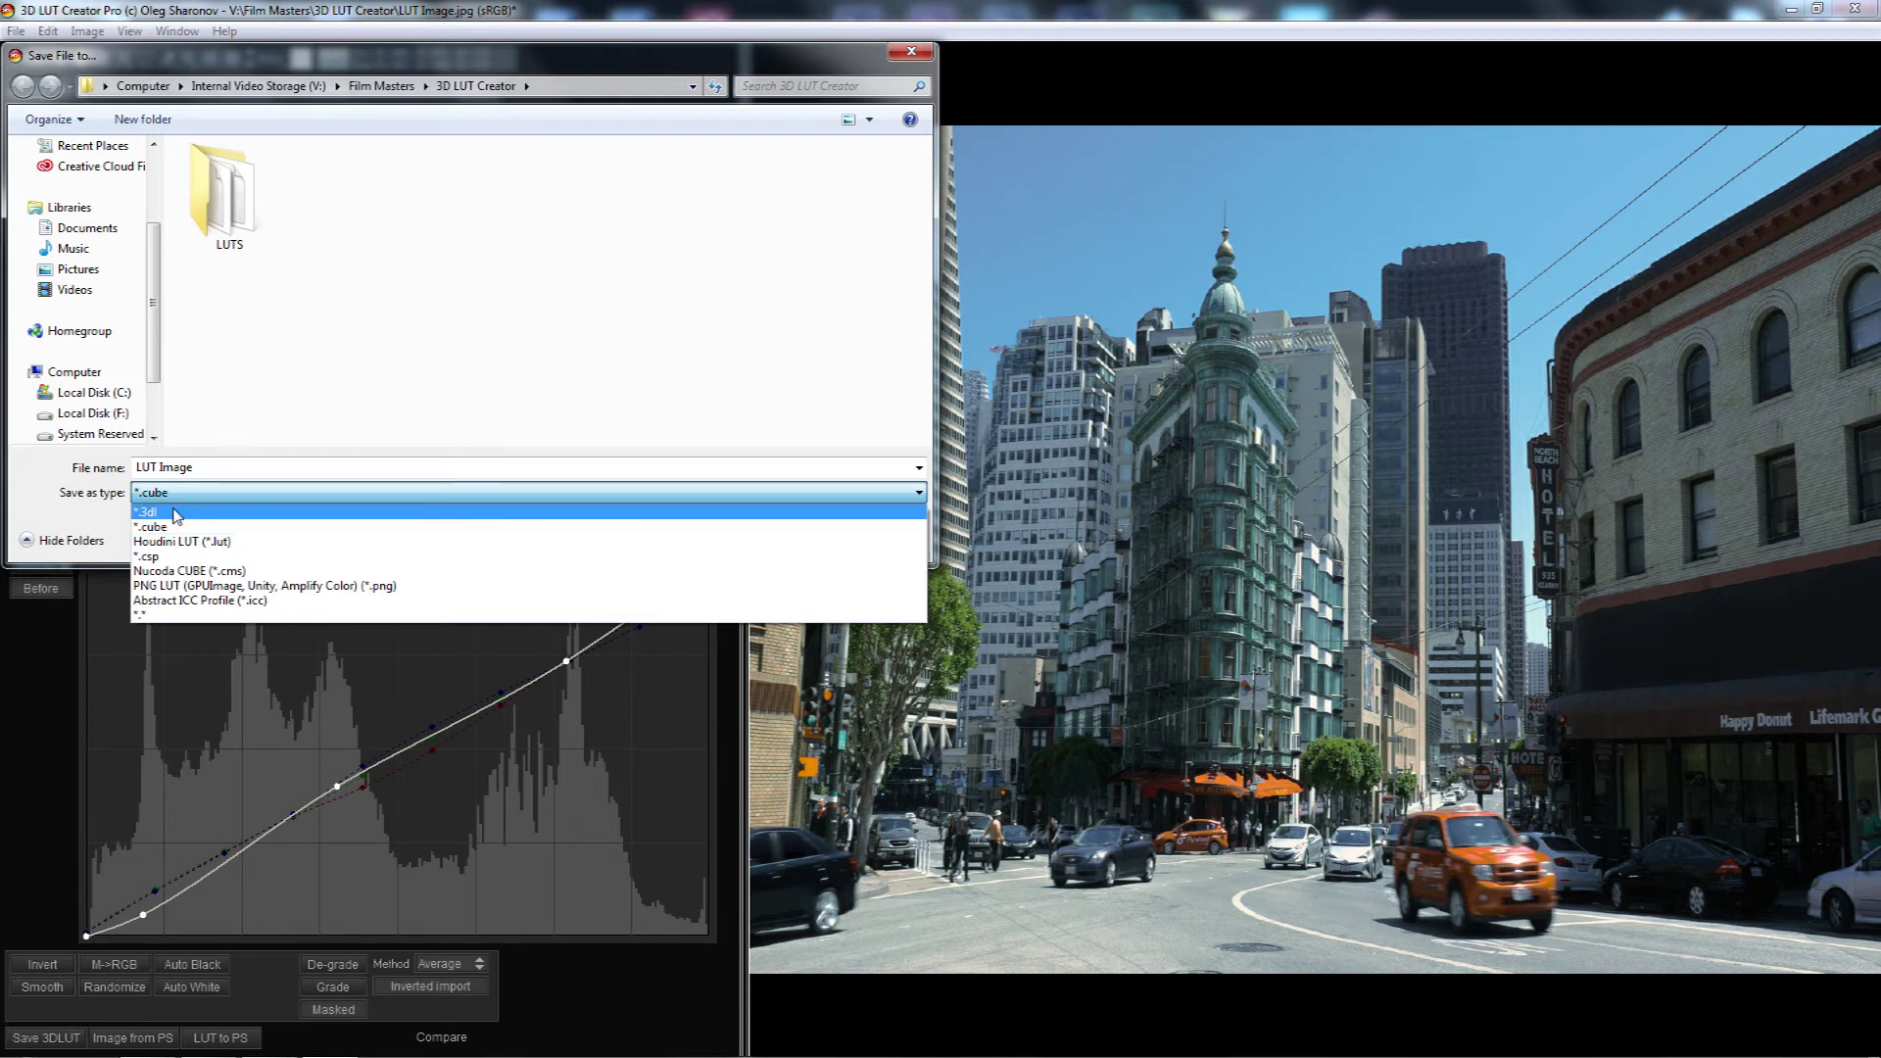
left_click(177, 516)
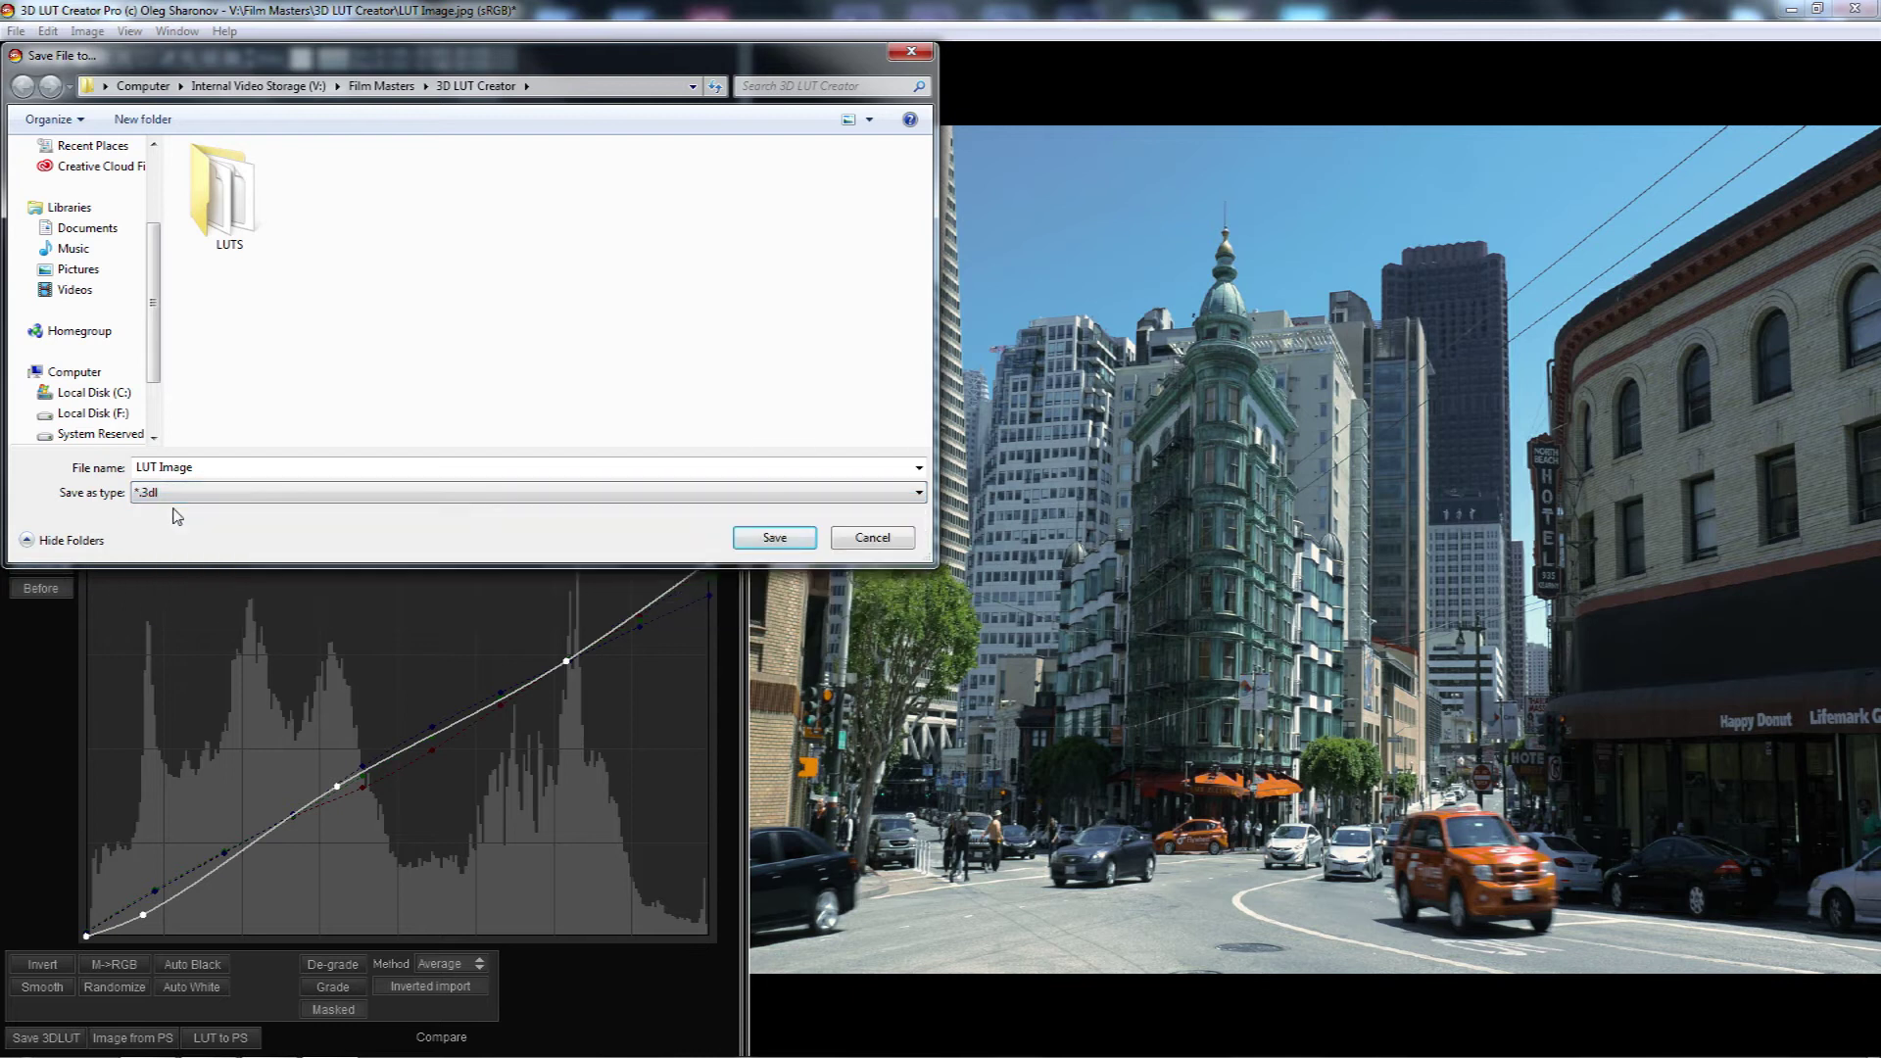
left_click(199, 493)
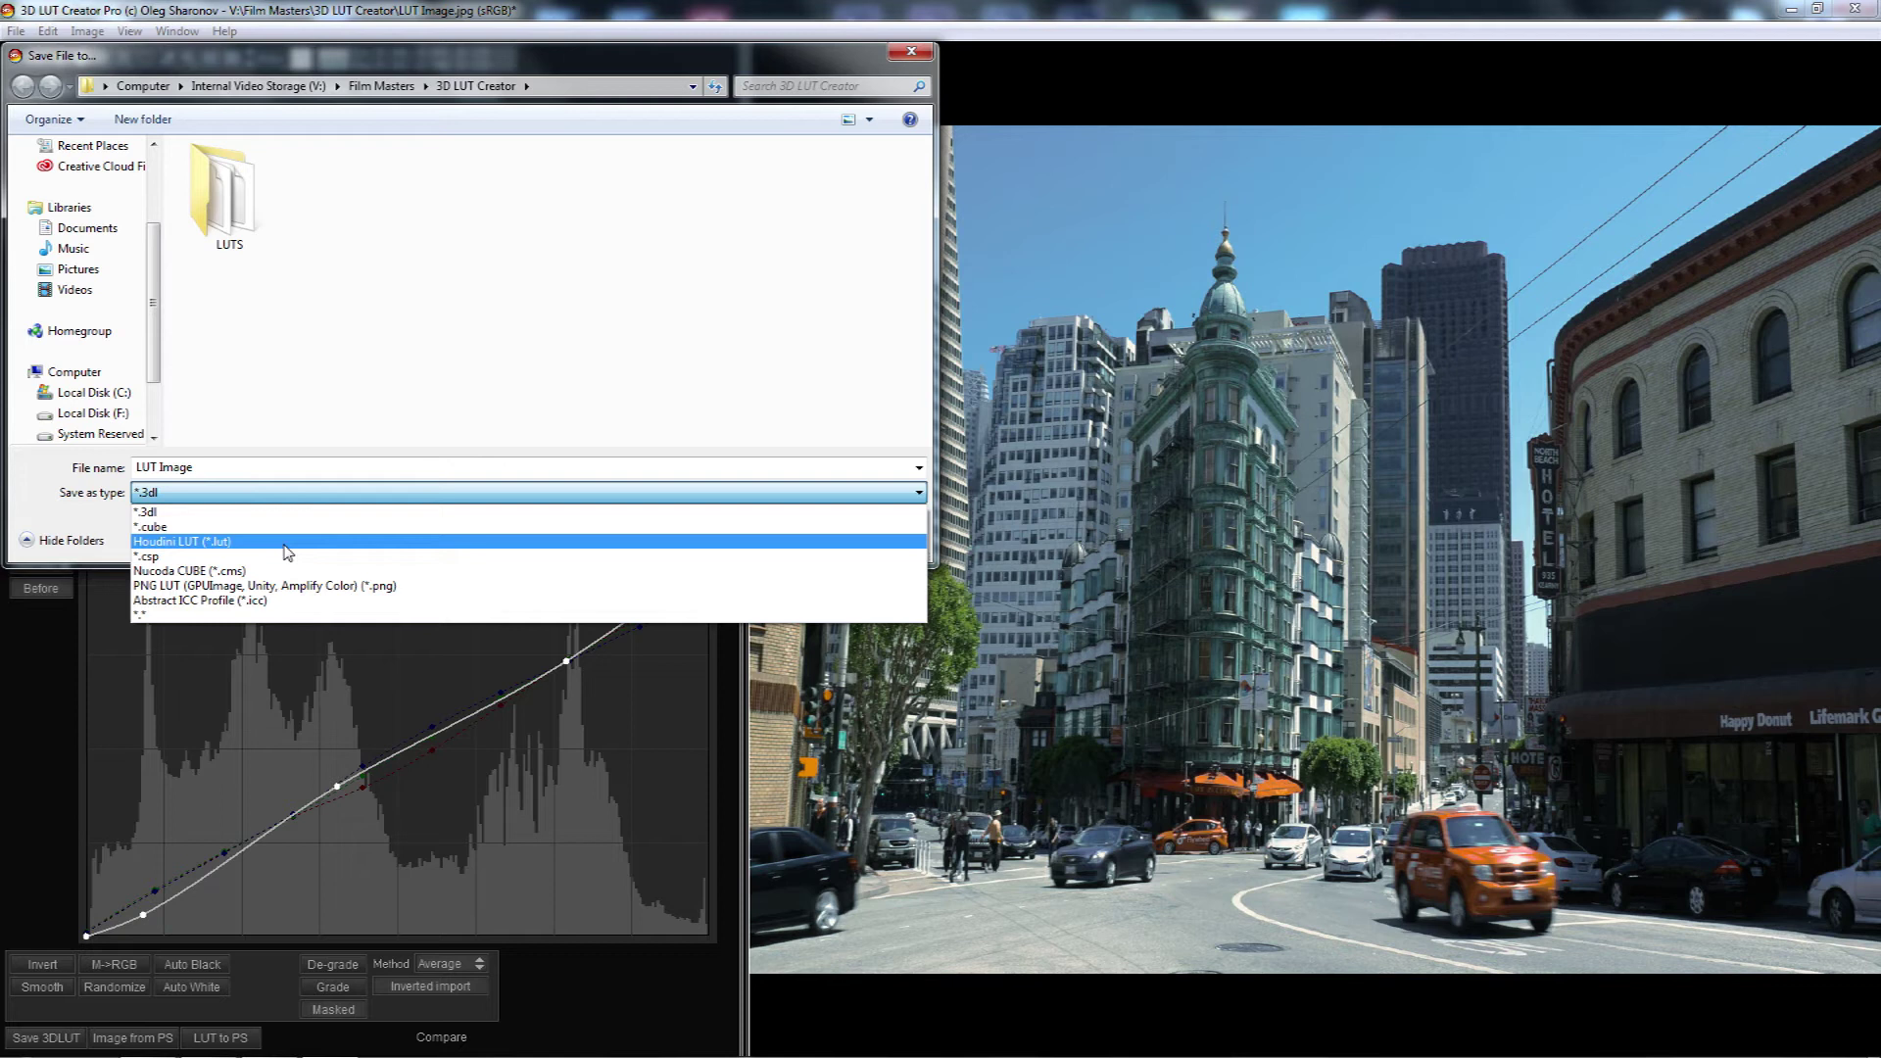
left_click(172, 518)
left_click(209, 468)
left_click(209, 469)
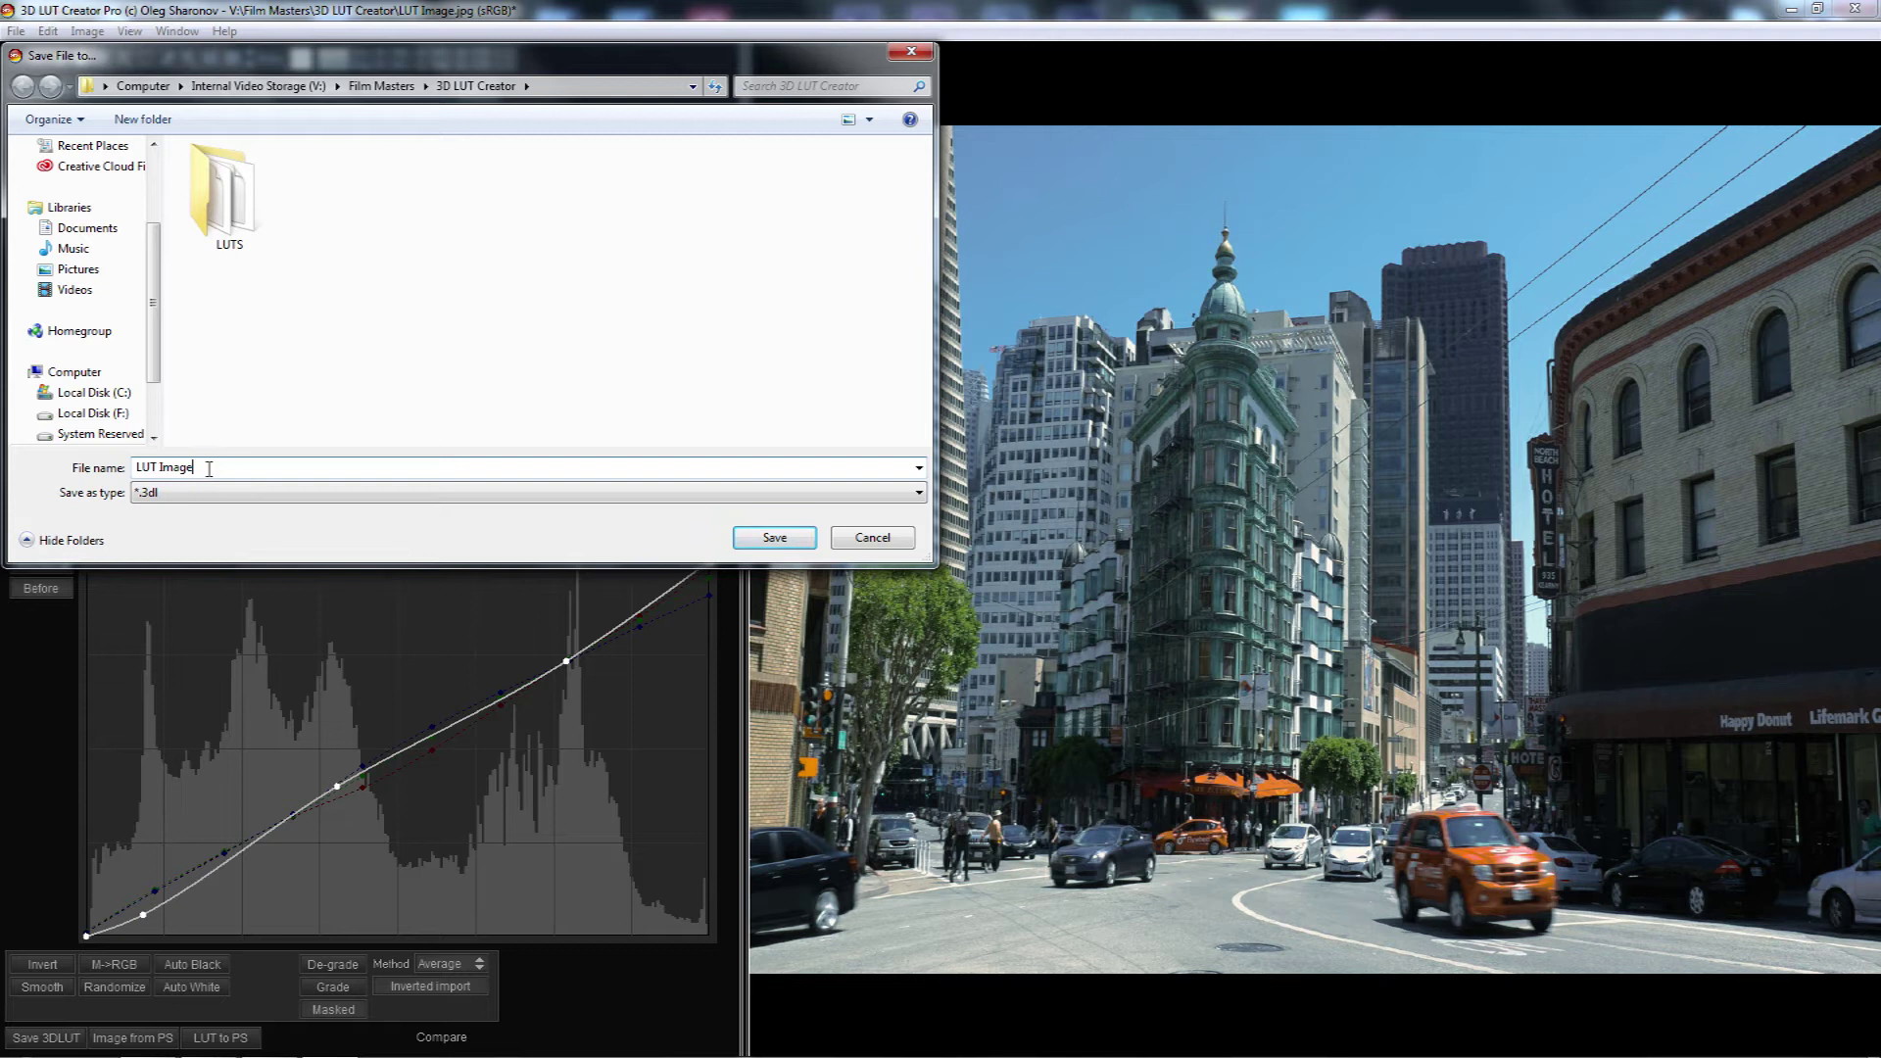
left_click(755, 541)
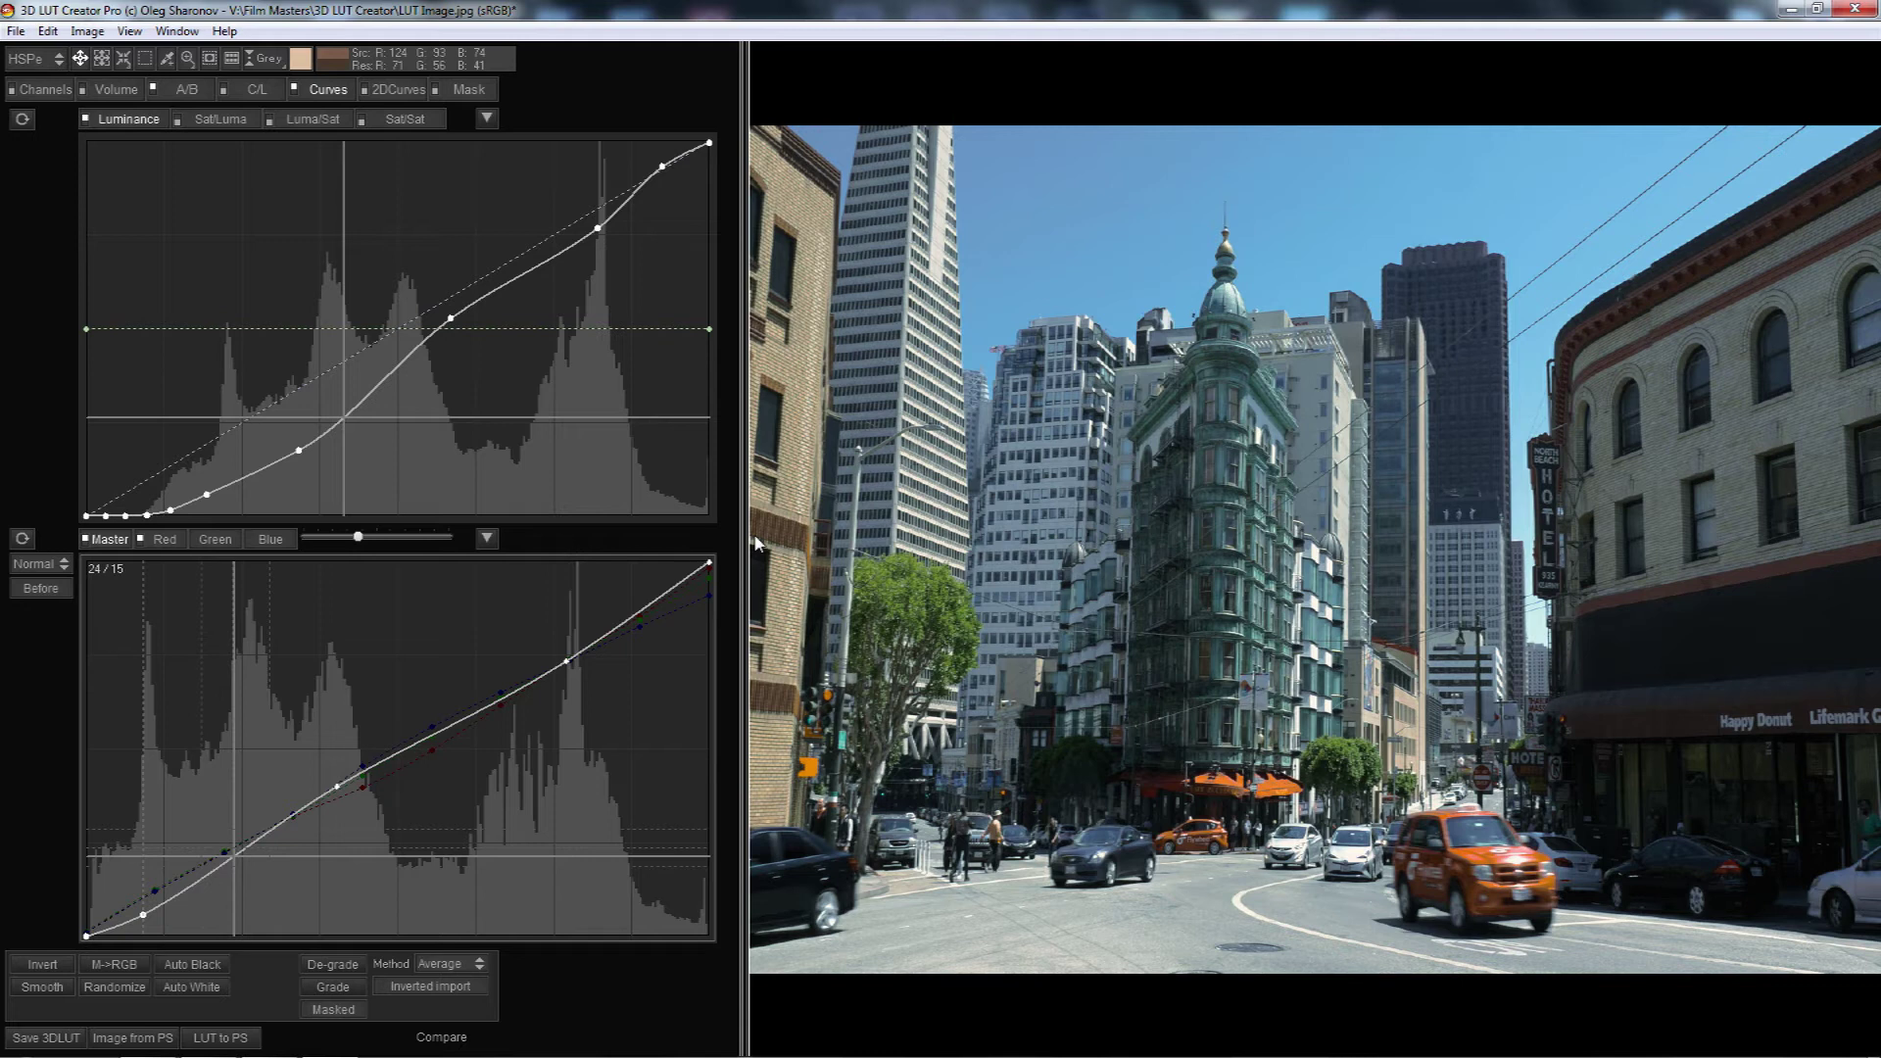
Switch to Adobe Premiere Pro and enlarge the Program monitor by shrinking the Source monitor and the timeline area
key("alt+Tab")
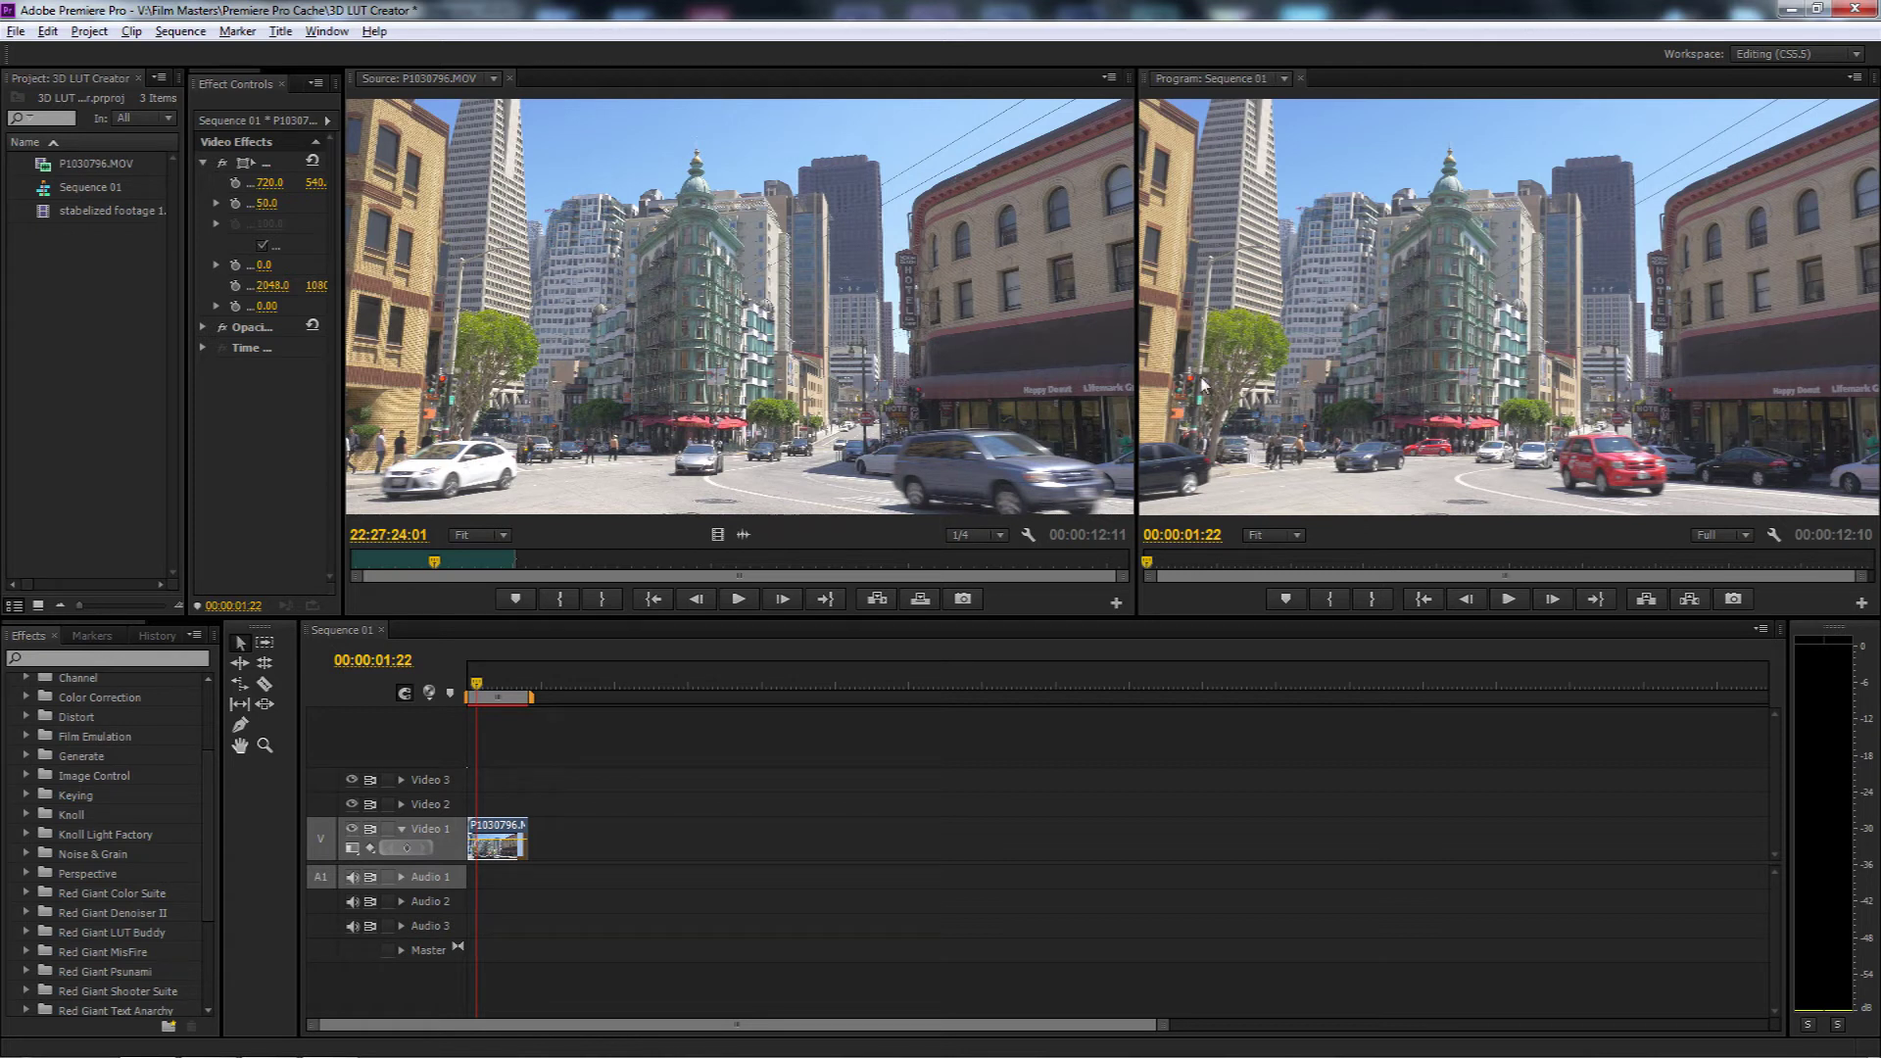
left_click_drag(1136, 382, 626, 406)
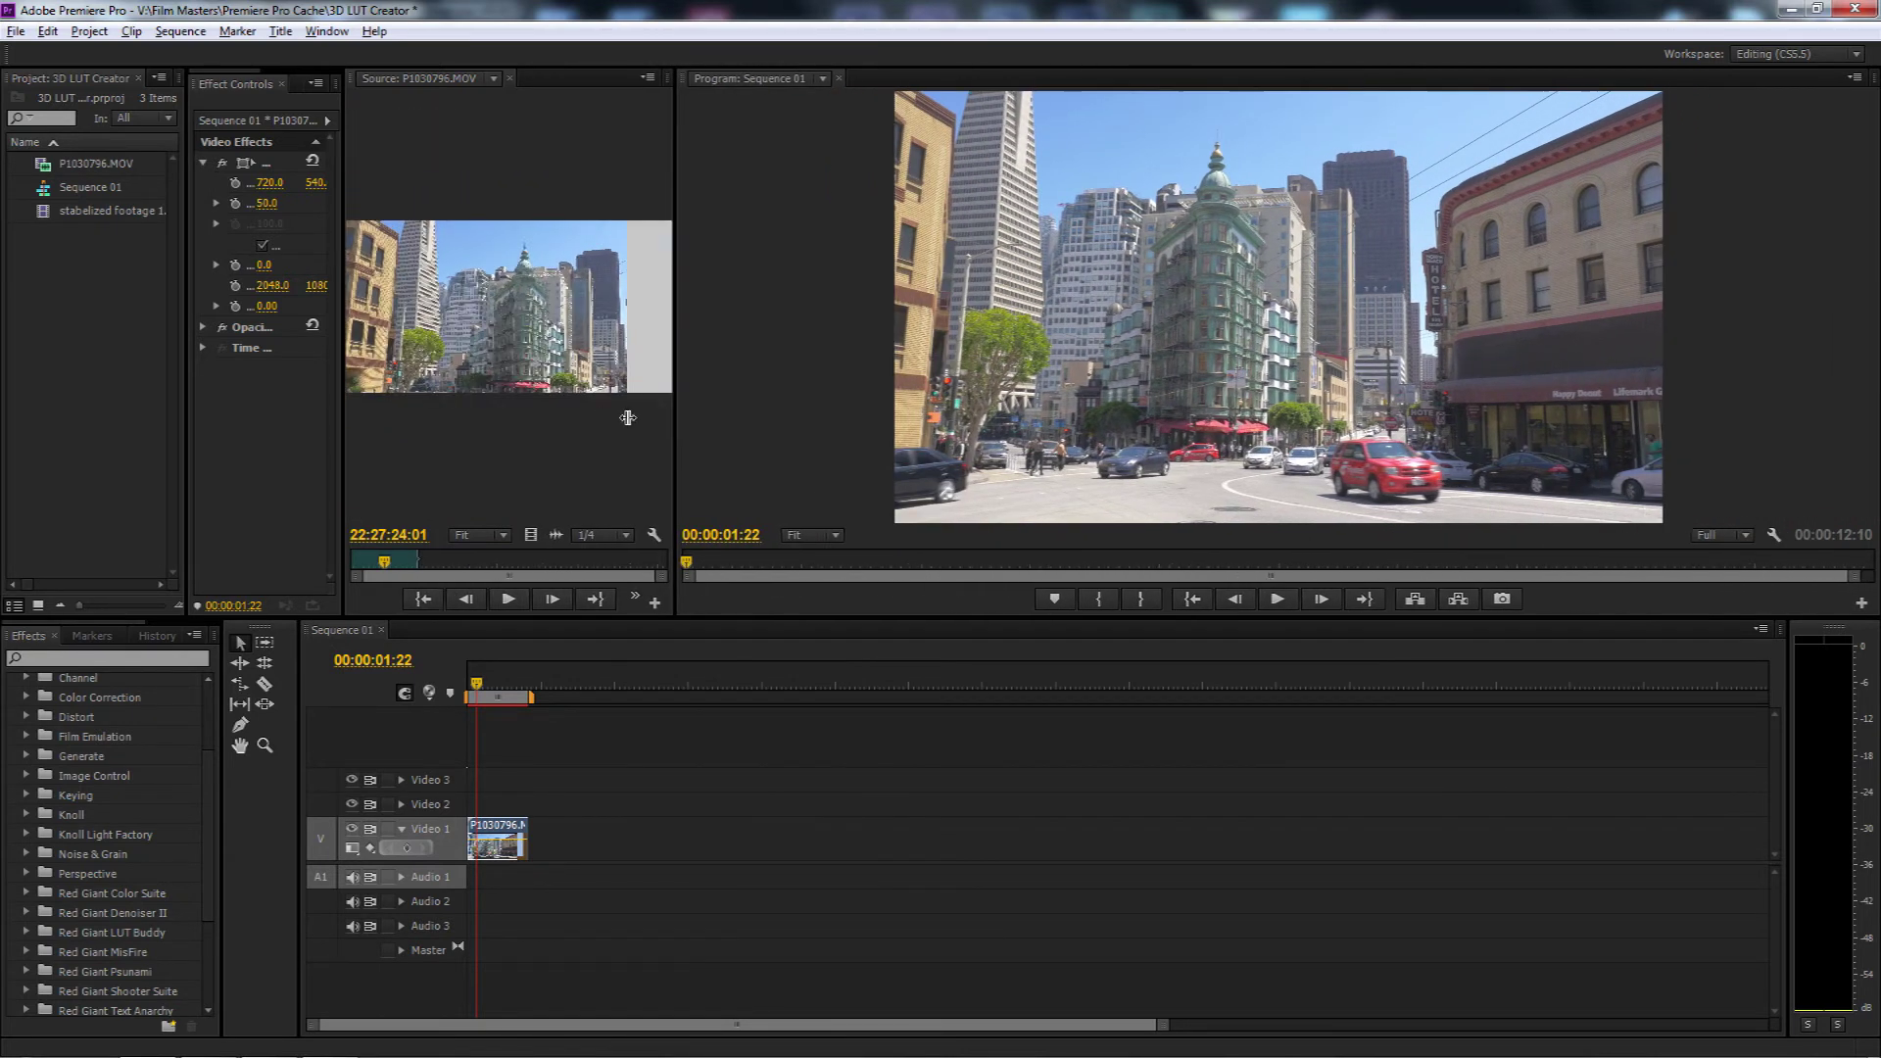
left_click_drag(811, 613, 801, 733)
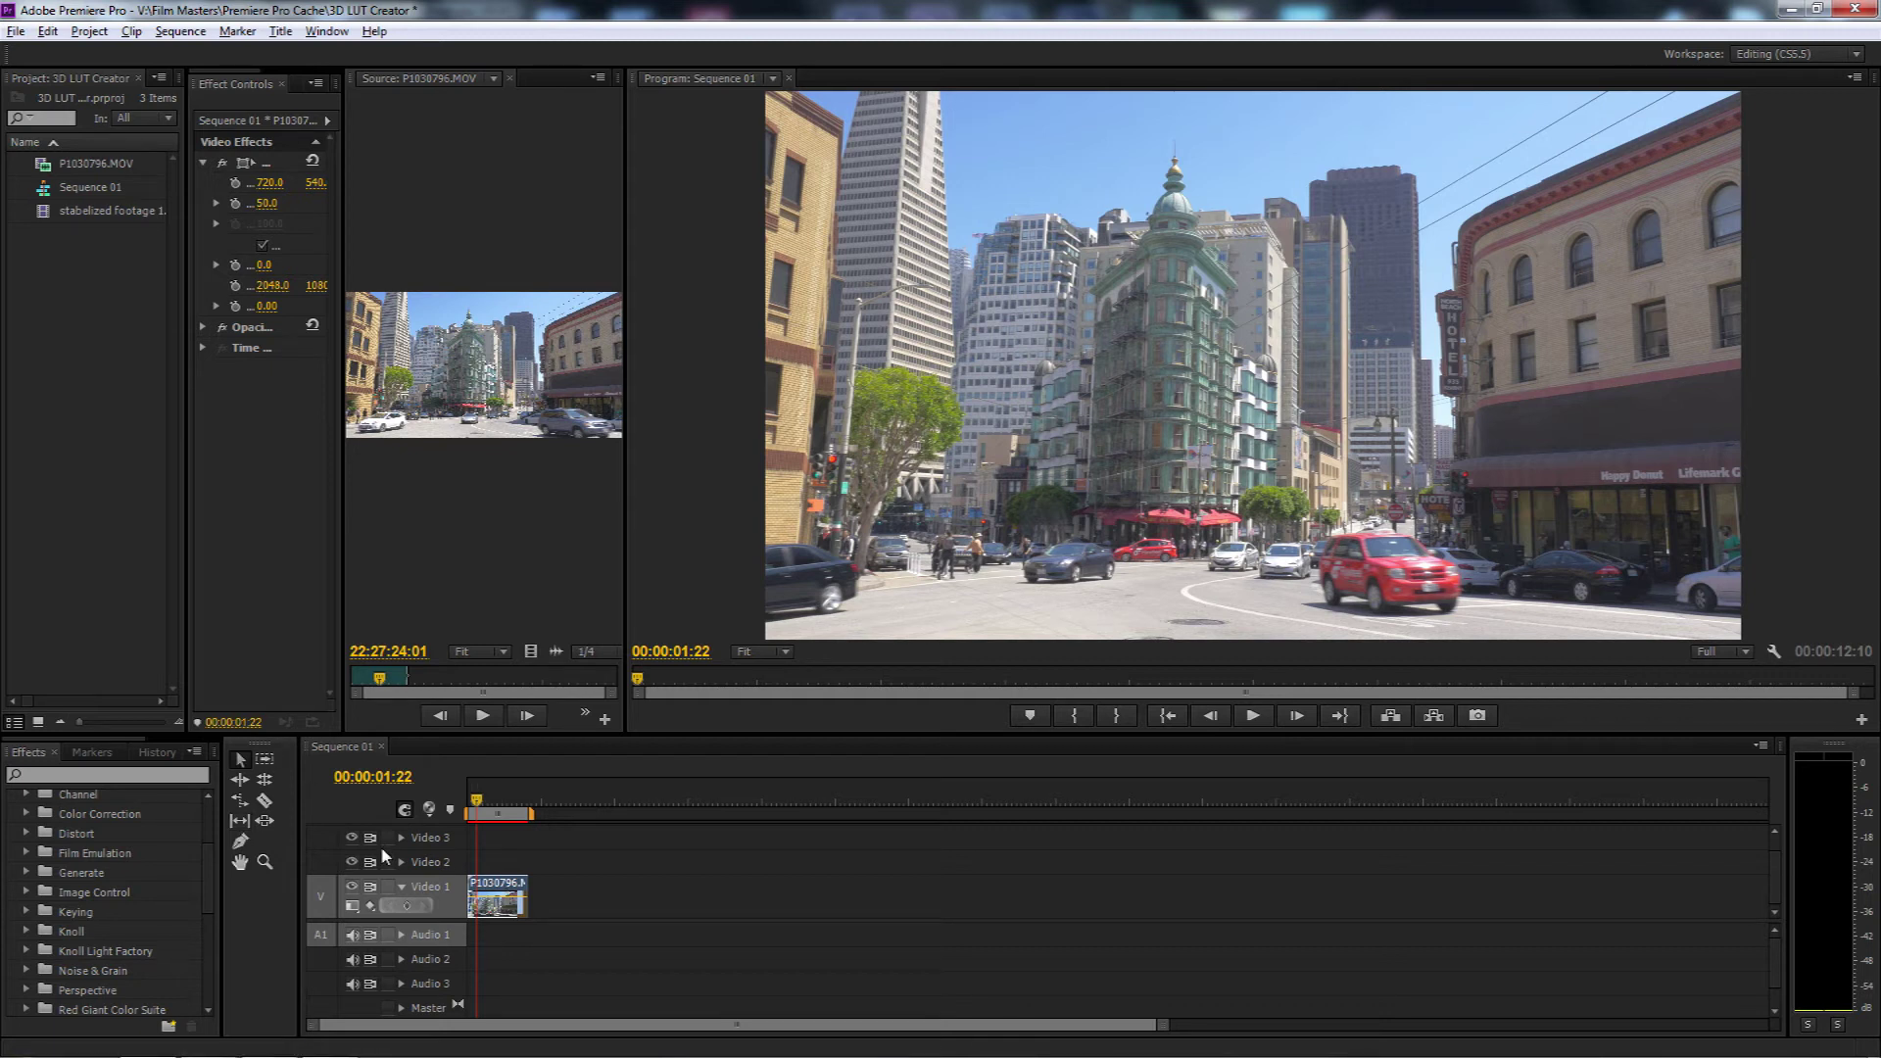
Apply the Red Giant LUT Buddy effect to the P1030796.MOV clip on Video 1
left_click_drag(209, 877, 208, 903)
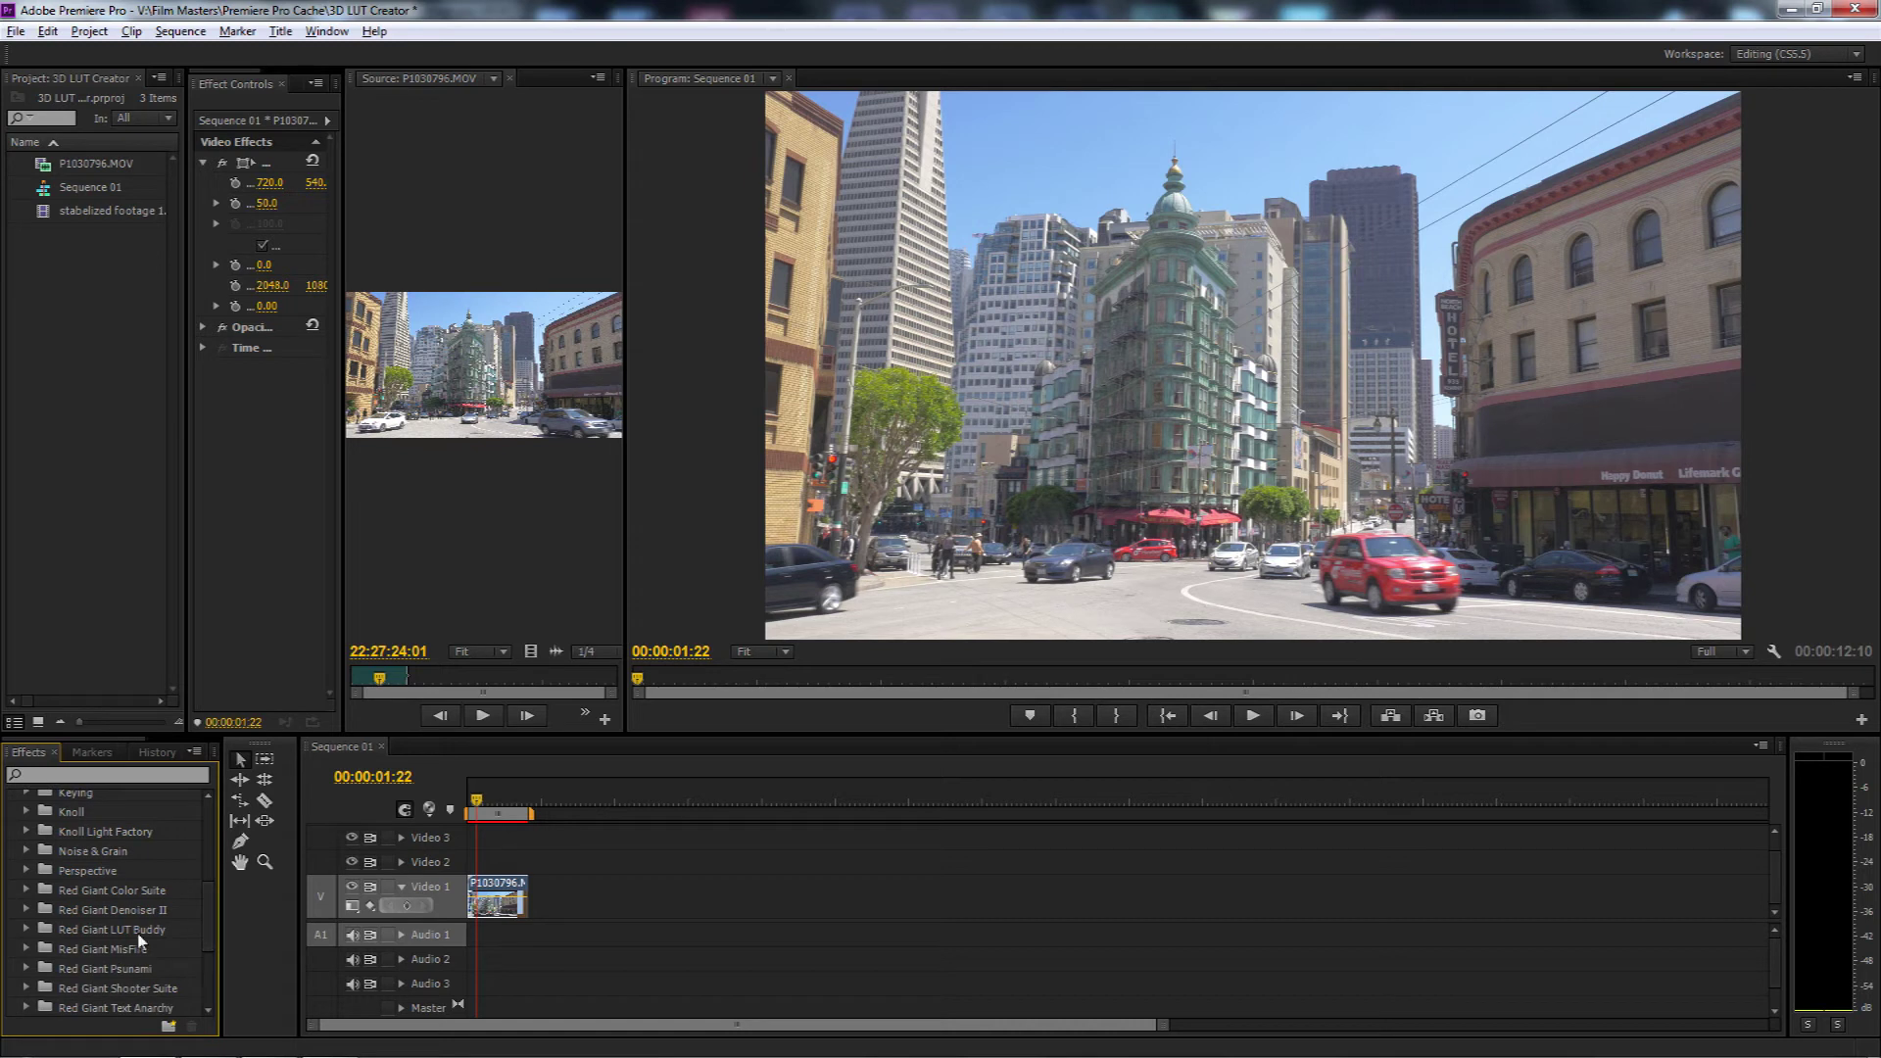
left_click(26, 929)
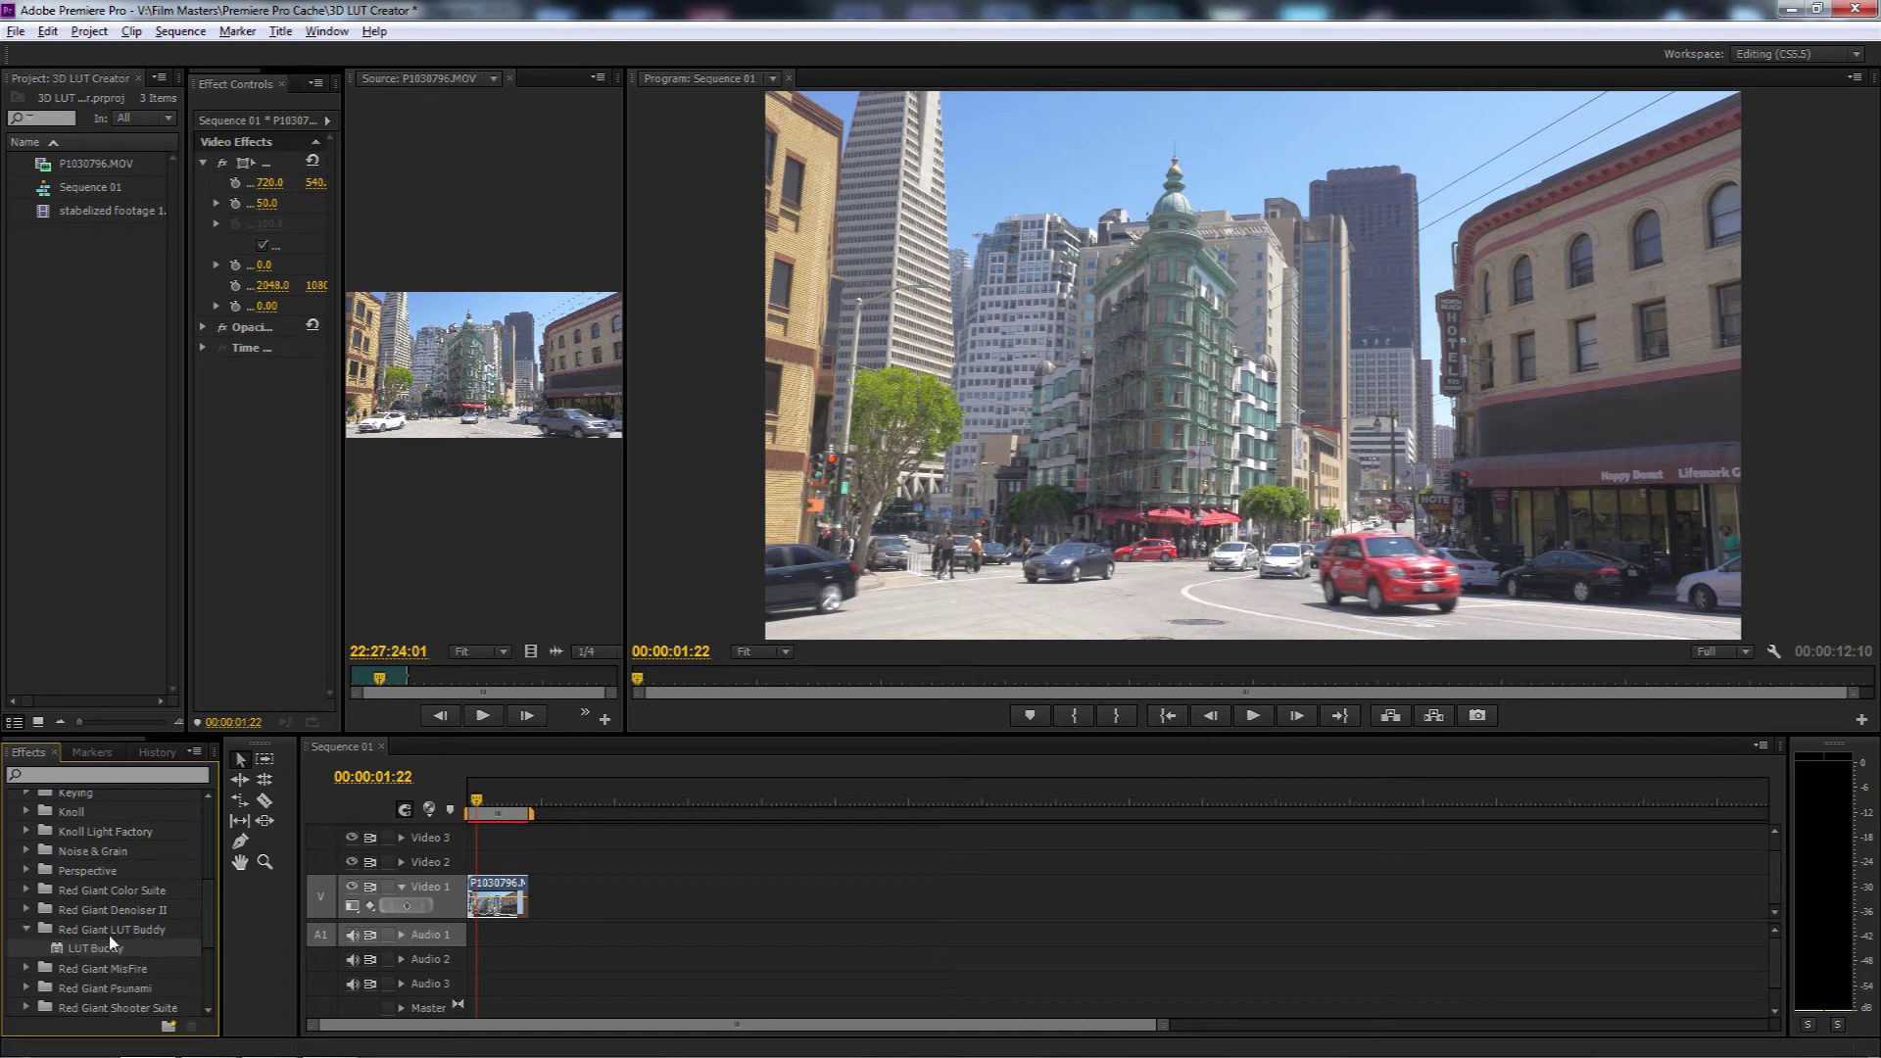
scroll(203, 920, "down", 1)
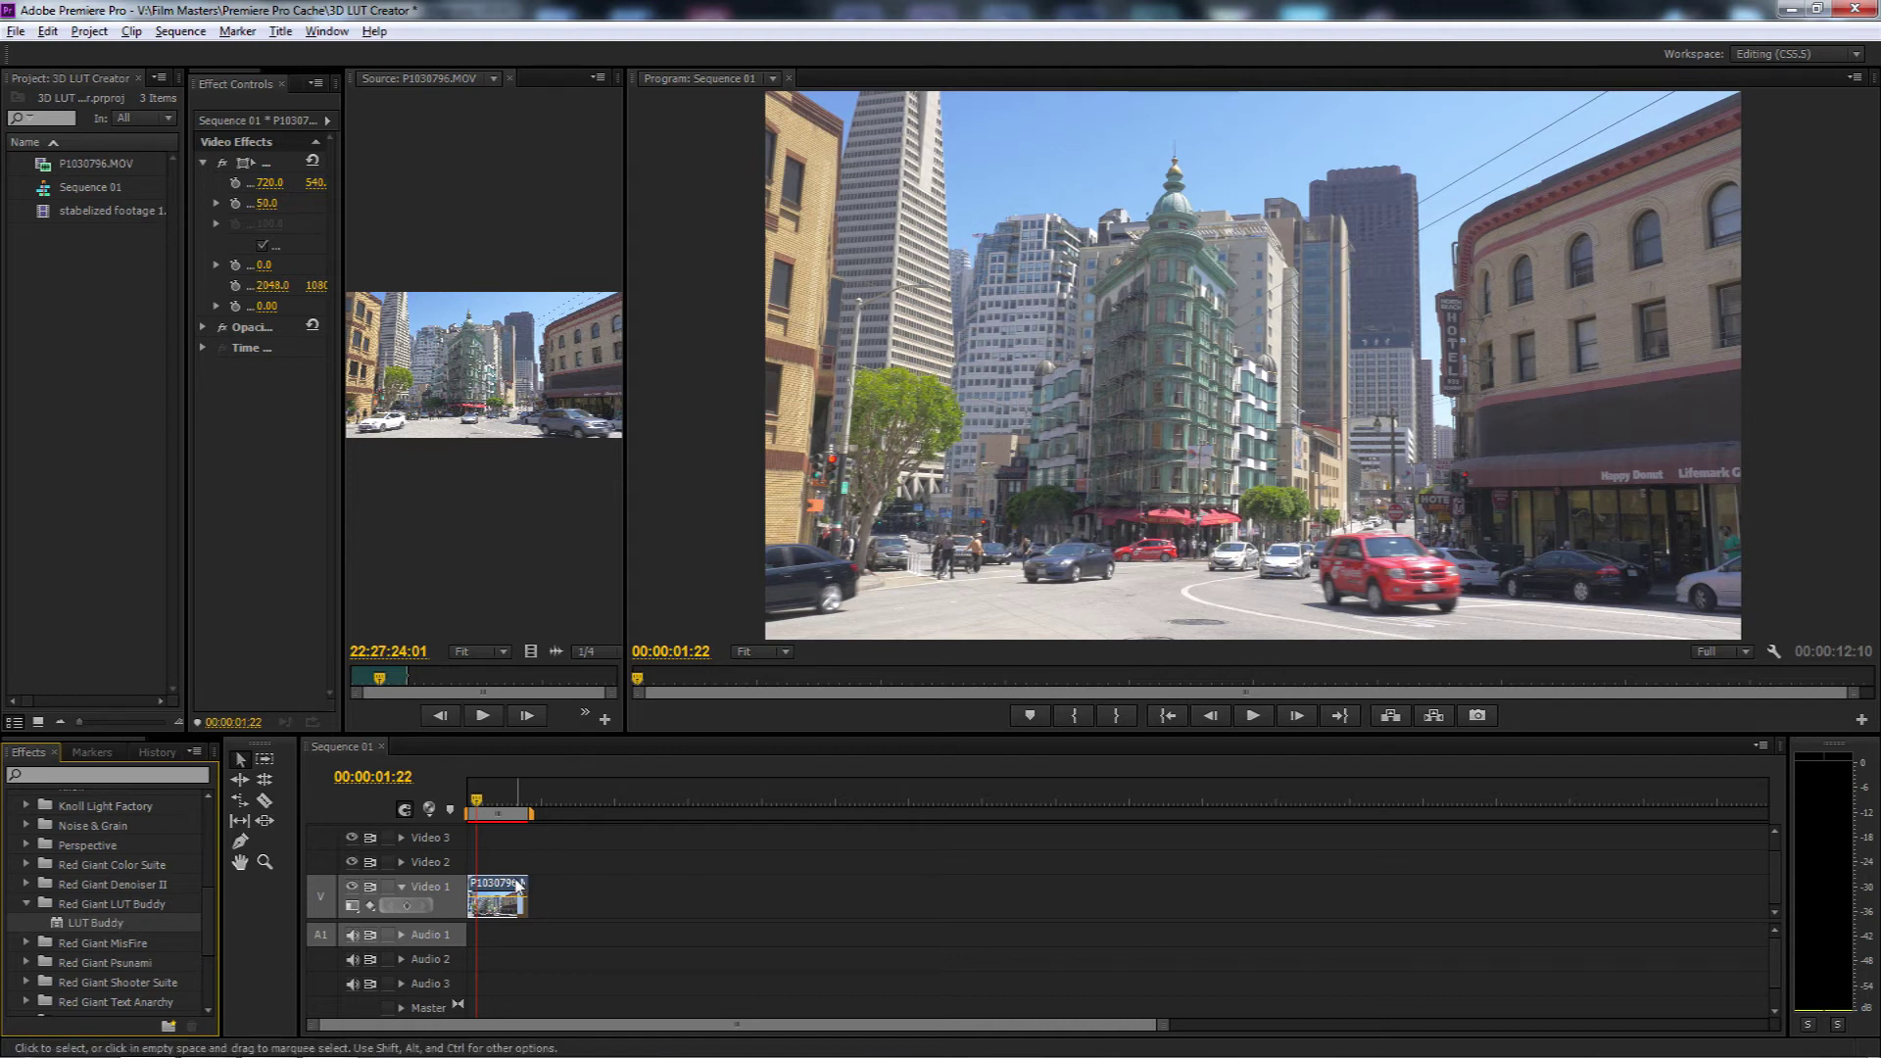
left_click_drag(108, 925, 516, 874)
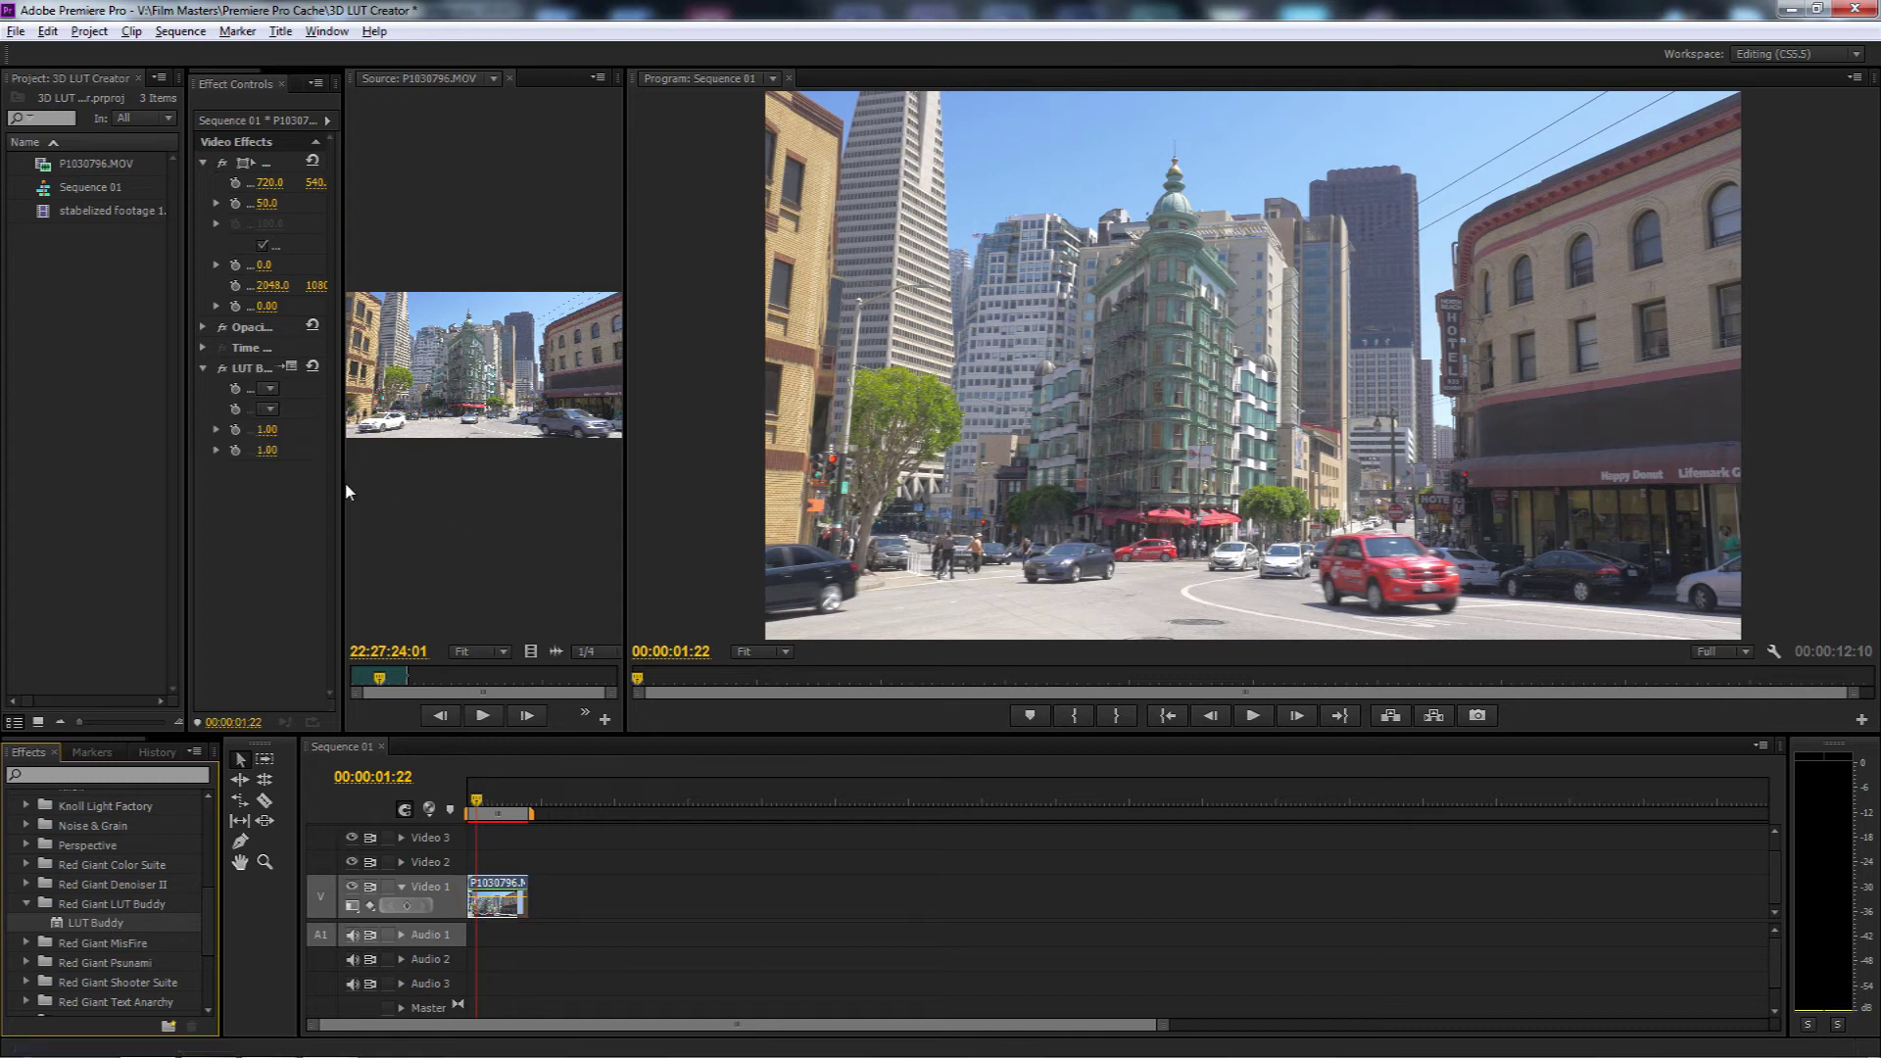
Widen the effect controls area and import LUT Image.3dl into the clip's LUT Buddy effect
left_click_drag(342, 492, 625, 508)
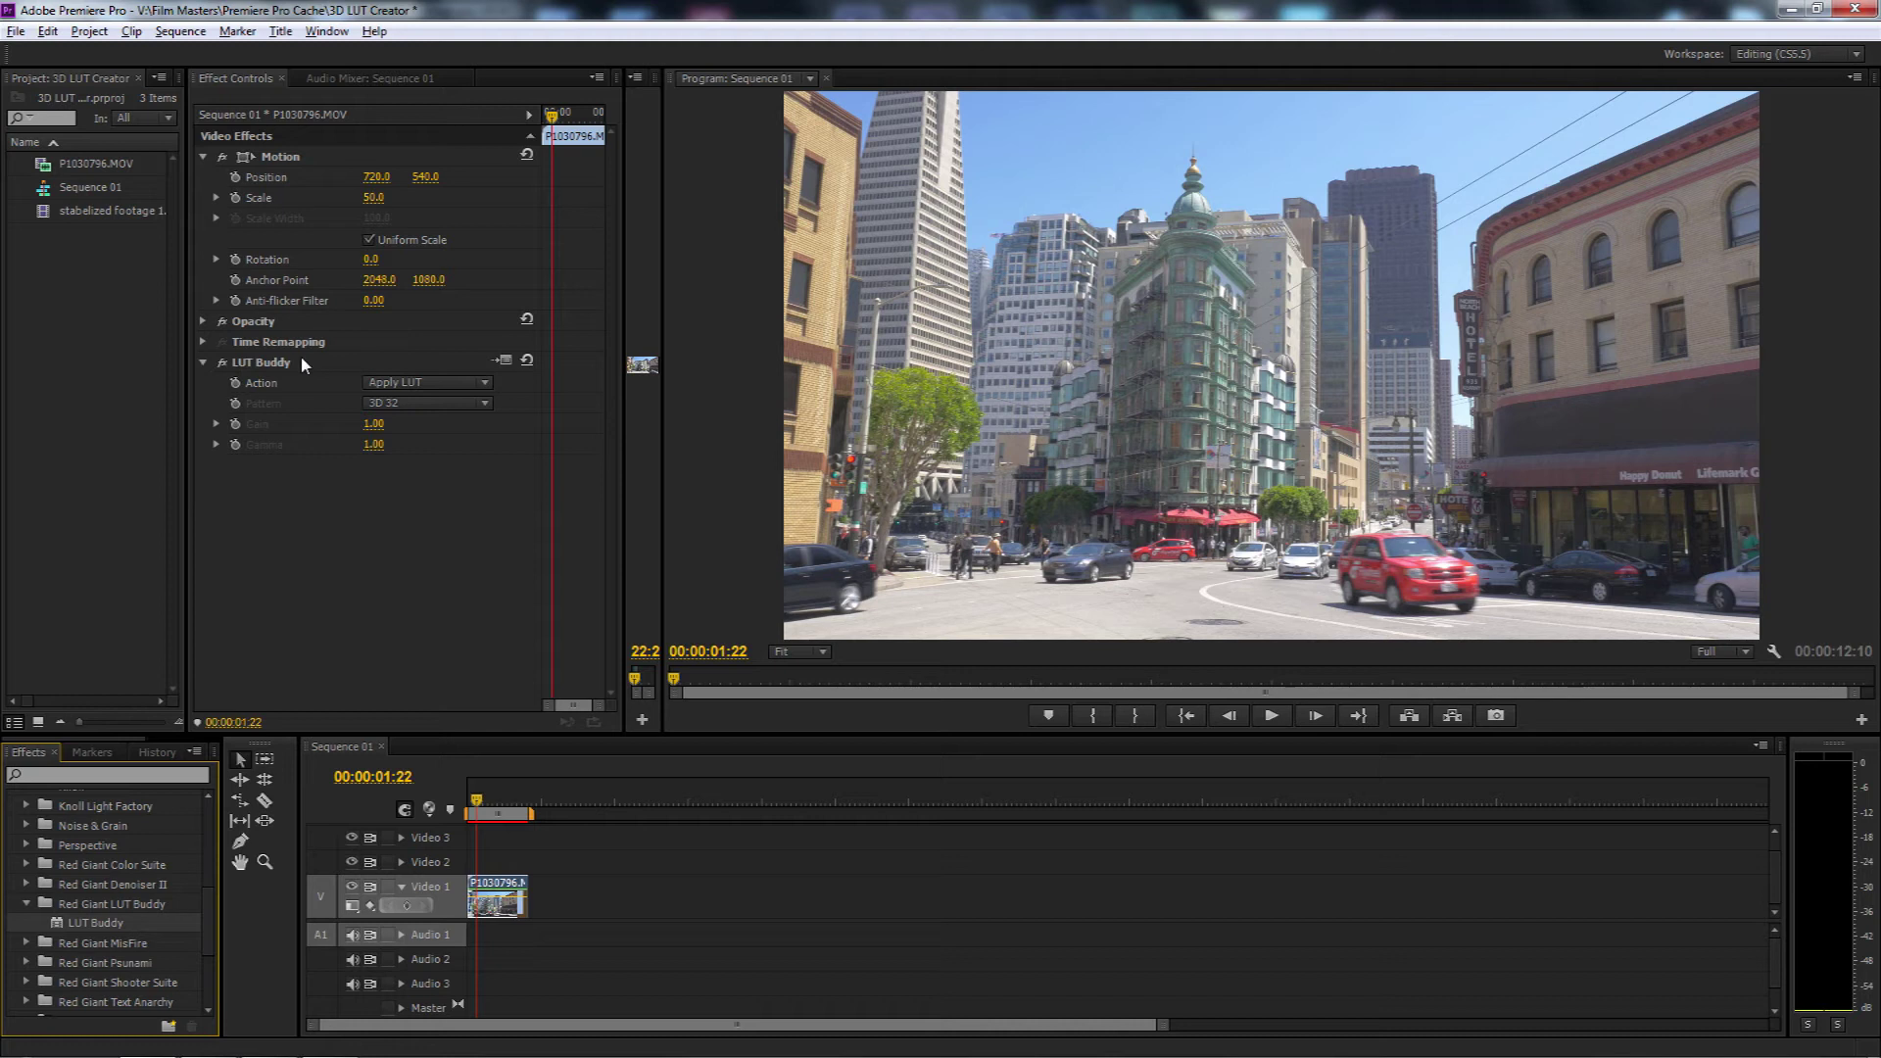
left_click(502, 363)
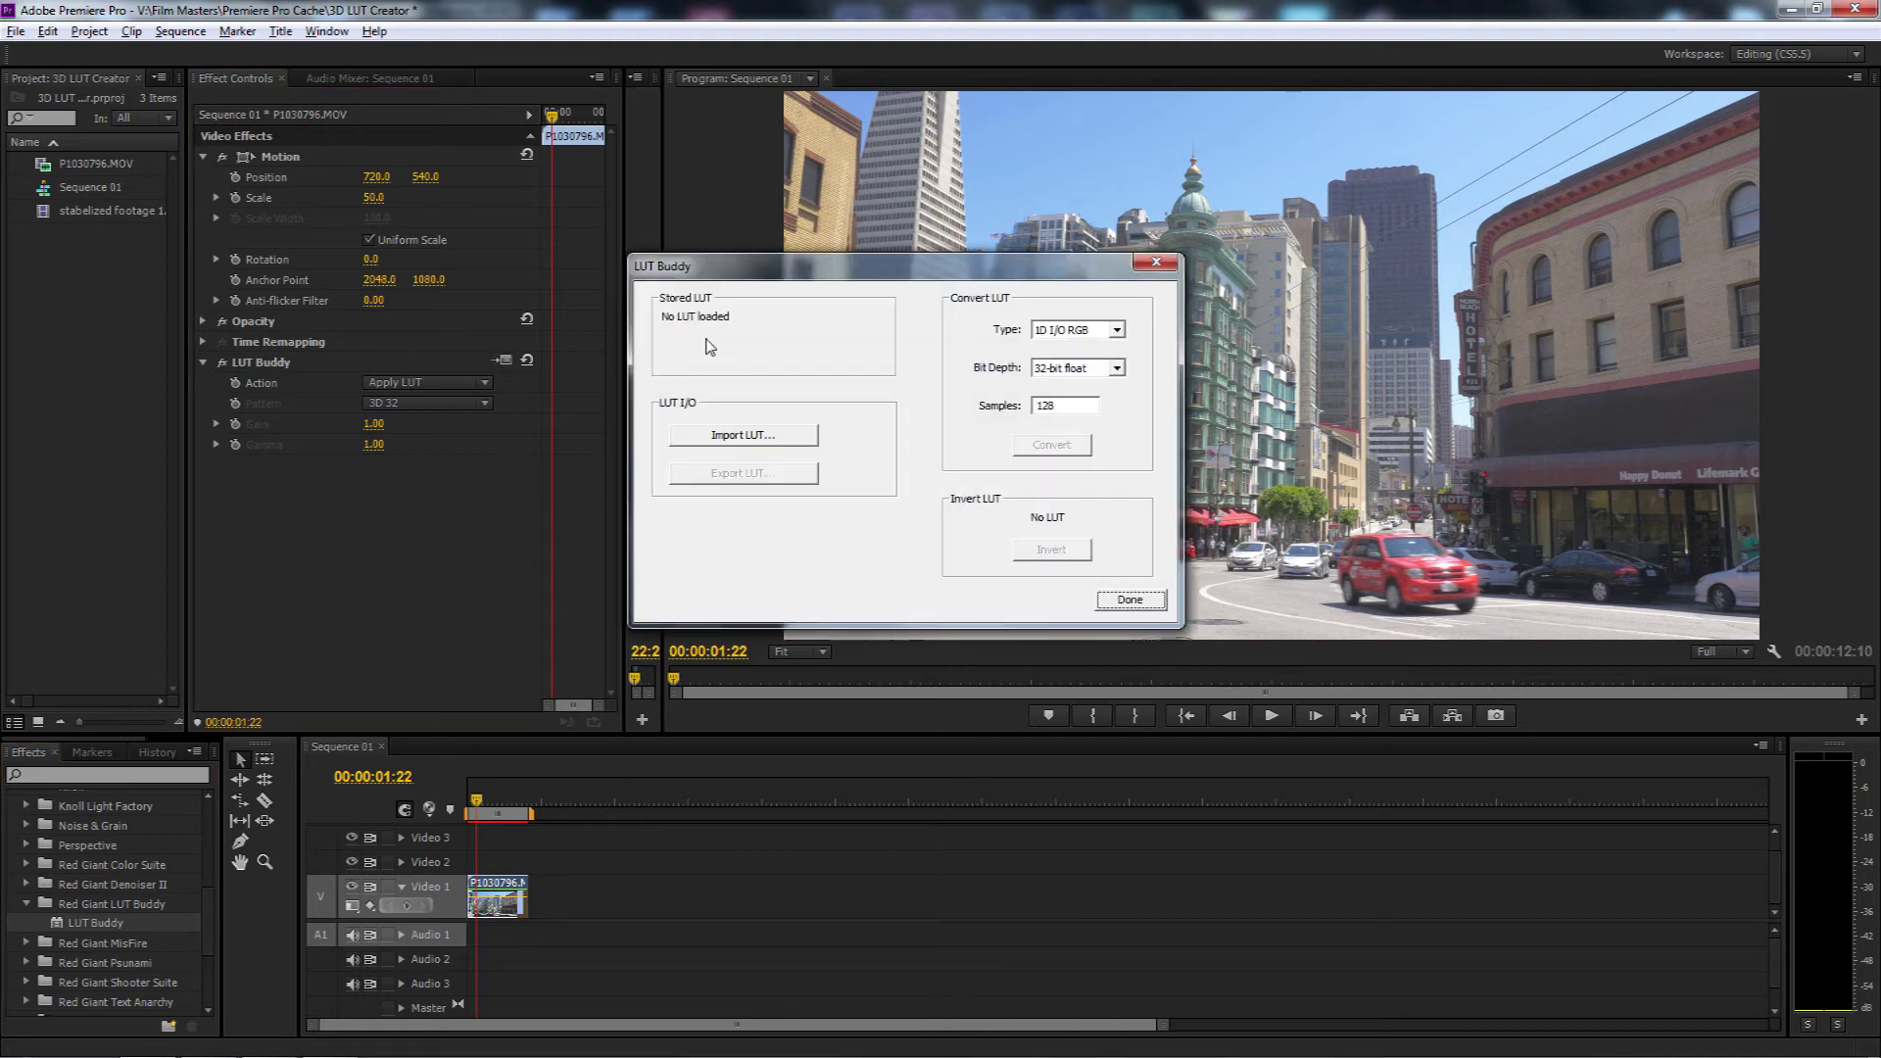
left_click(728, 438)
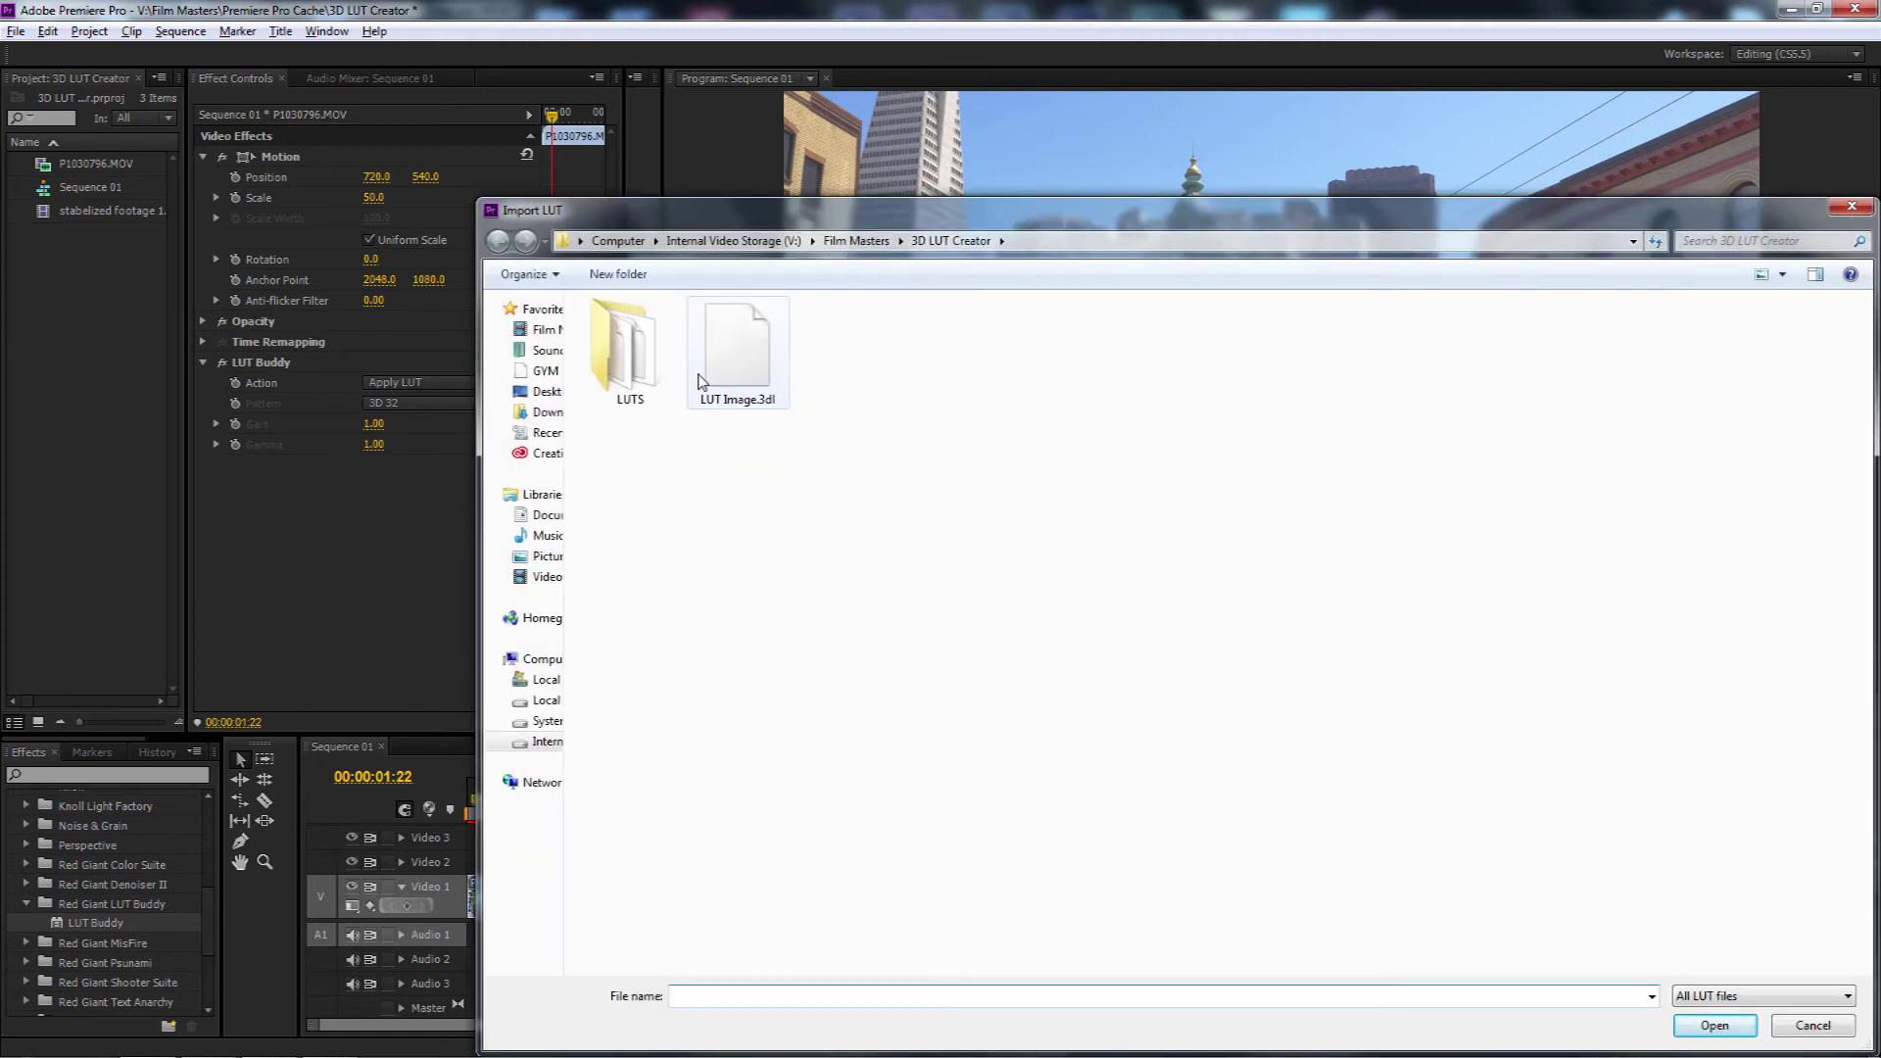
left_click(757, 377)
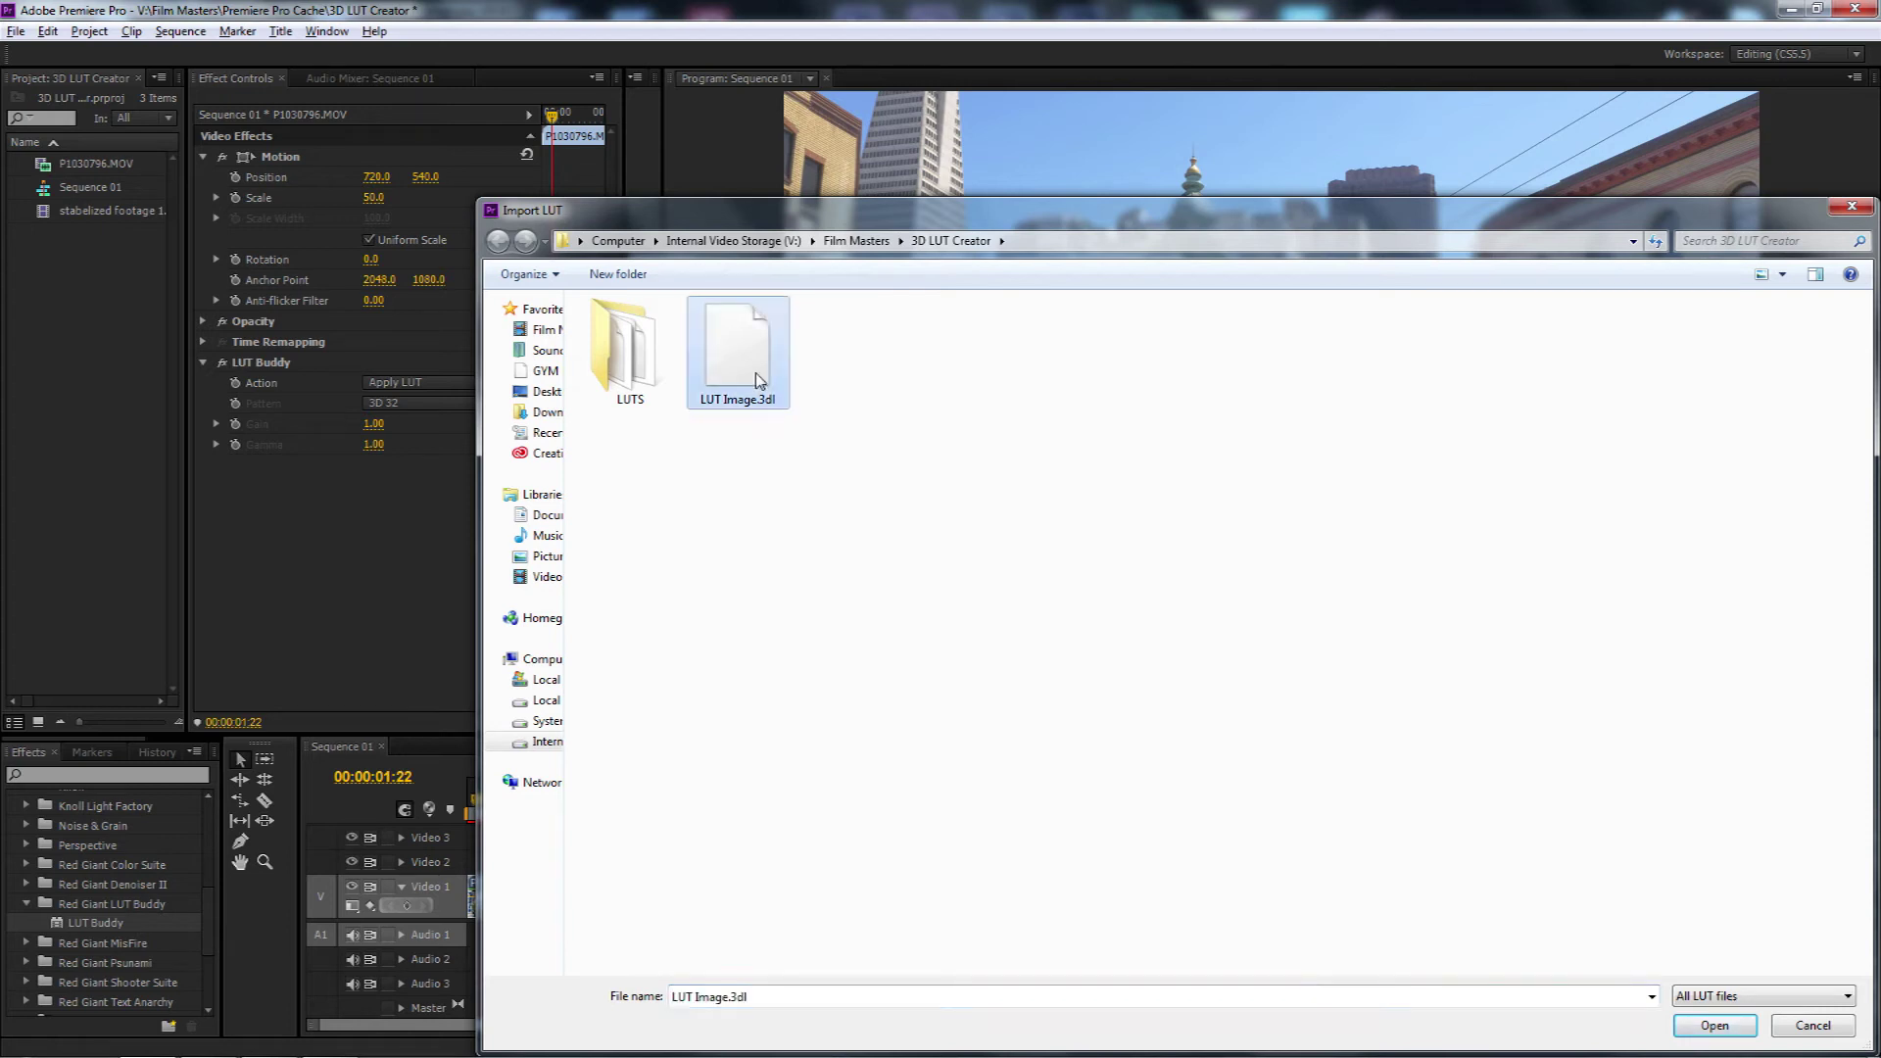
left_click(1715, 1025)
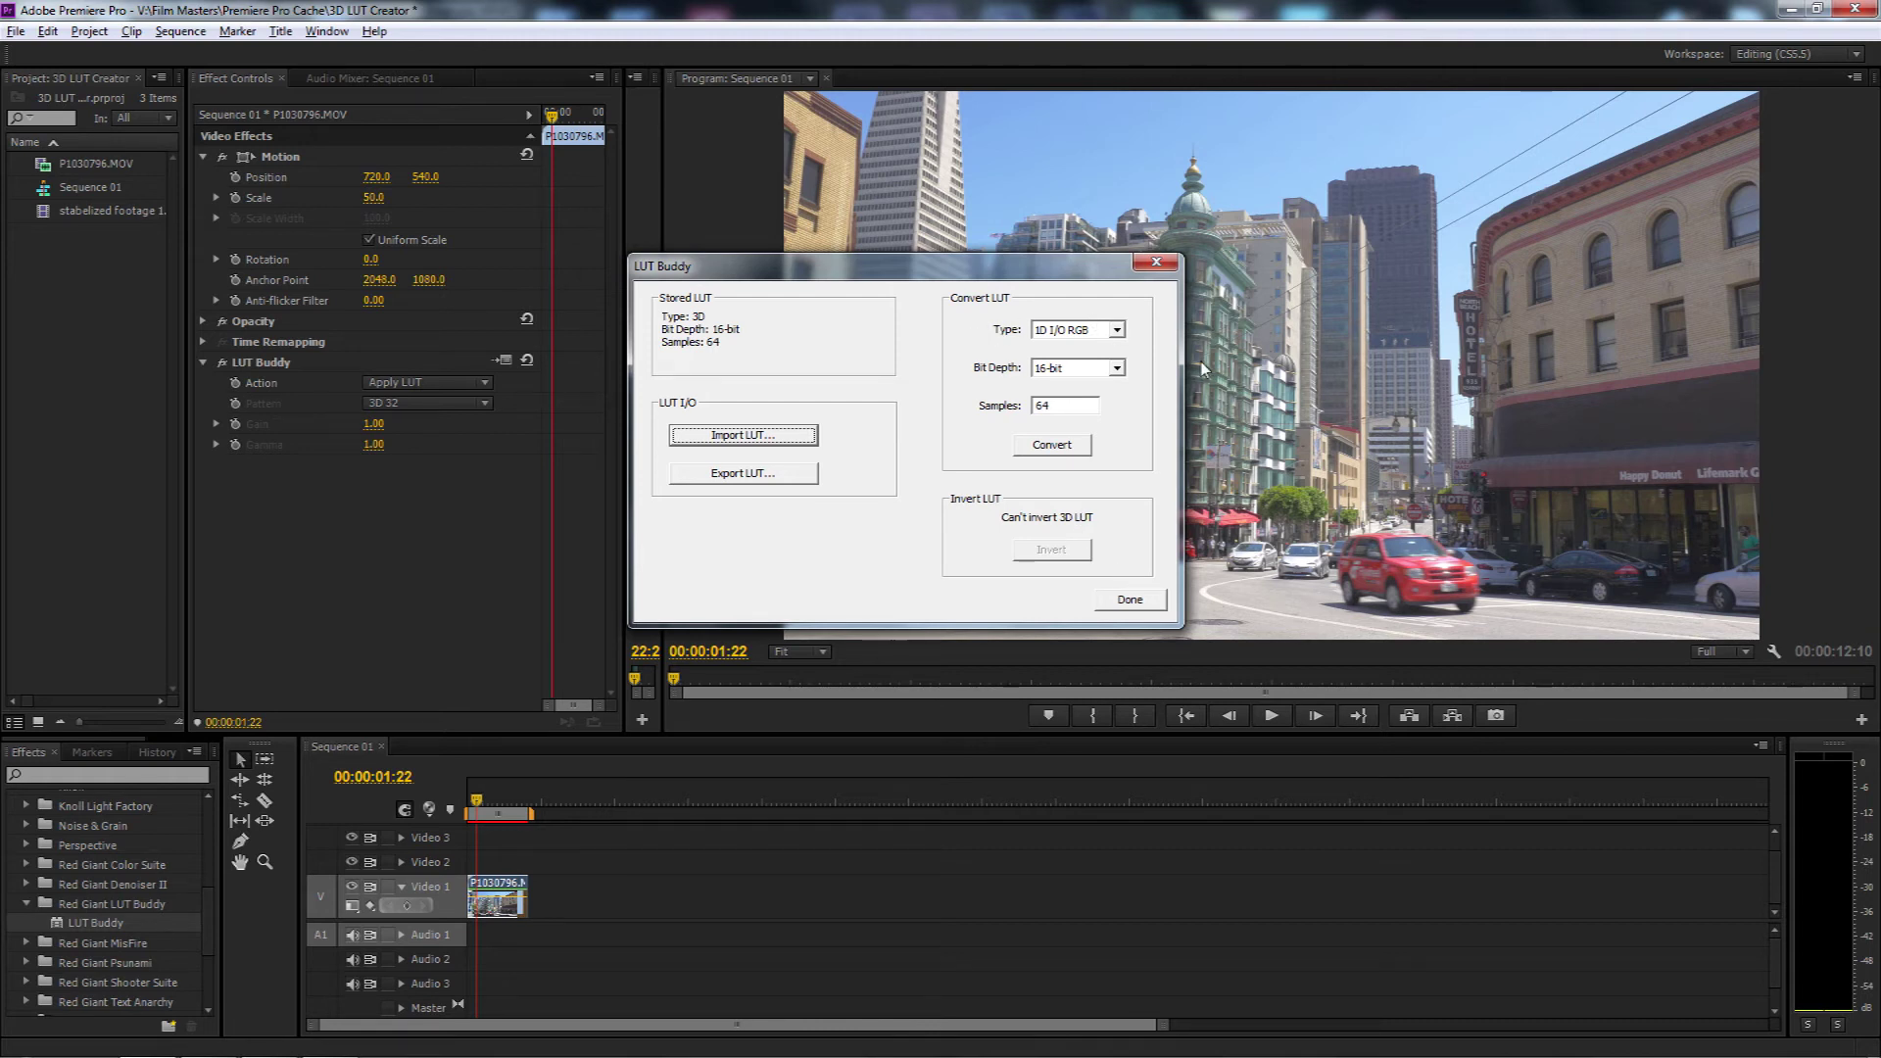
left_click(1120, 601)
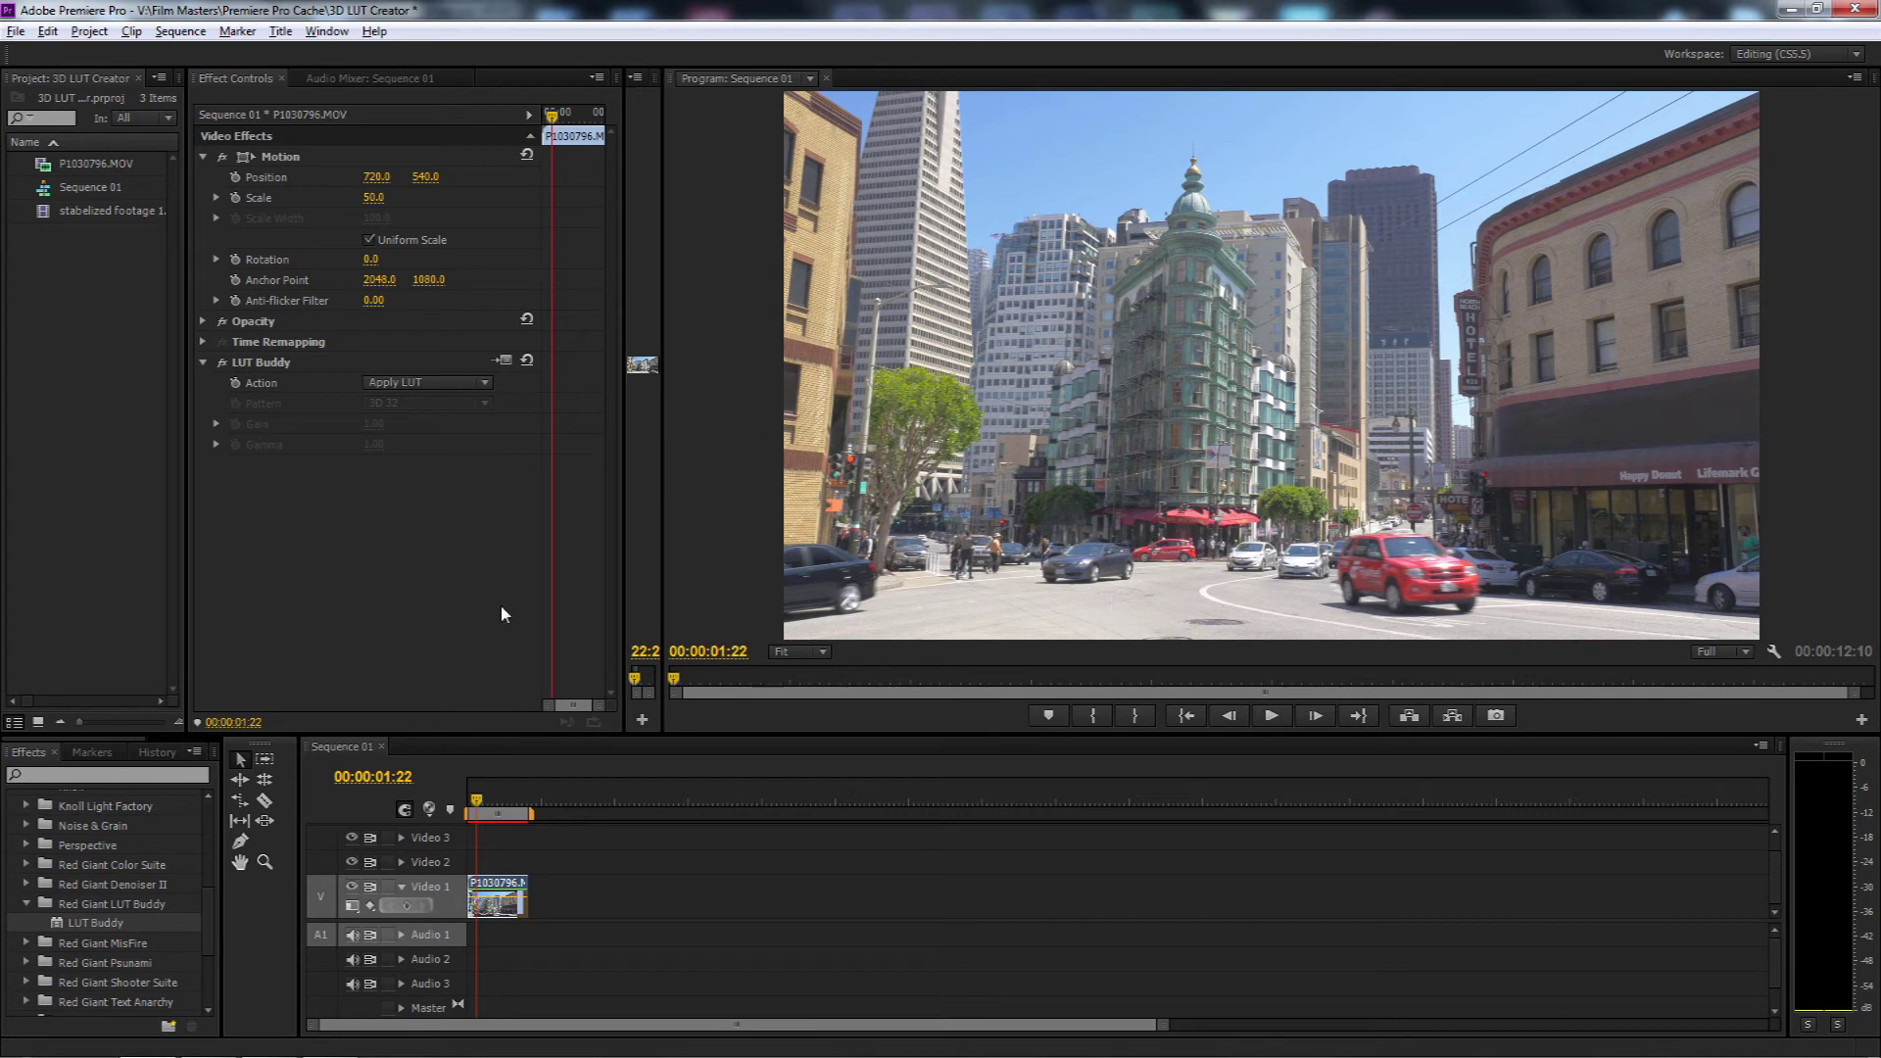
Set the LUT Buddy effect's action to Draw Pattern
left_click(418, 385)
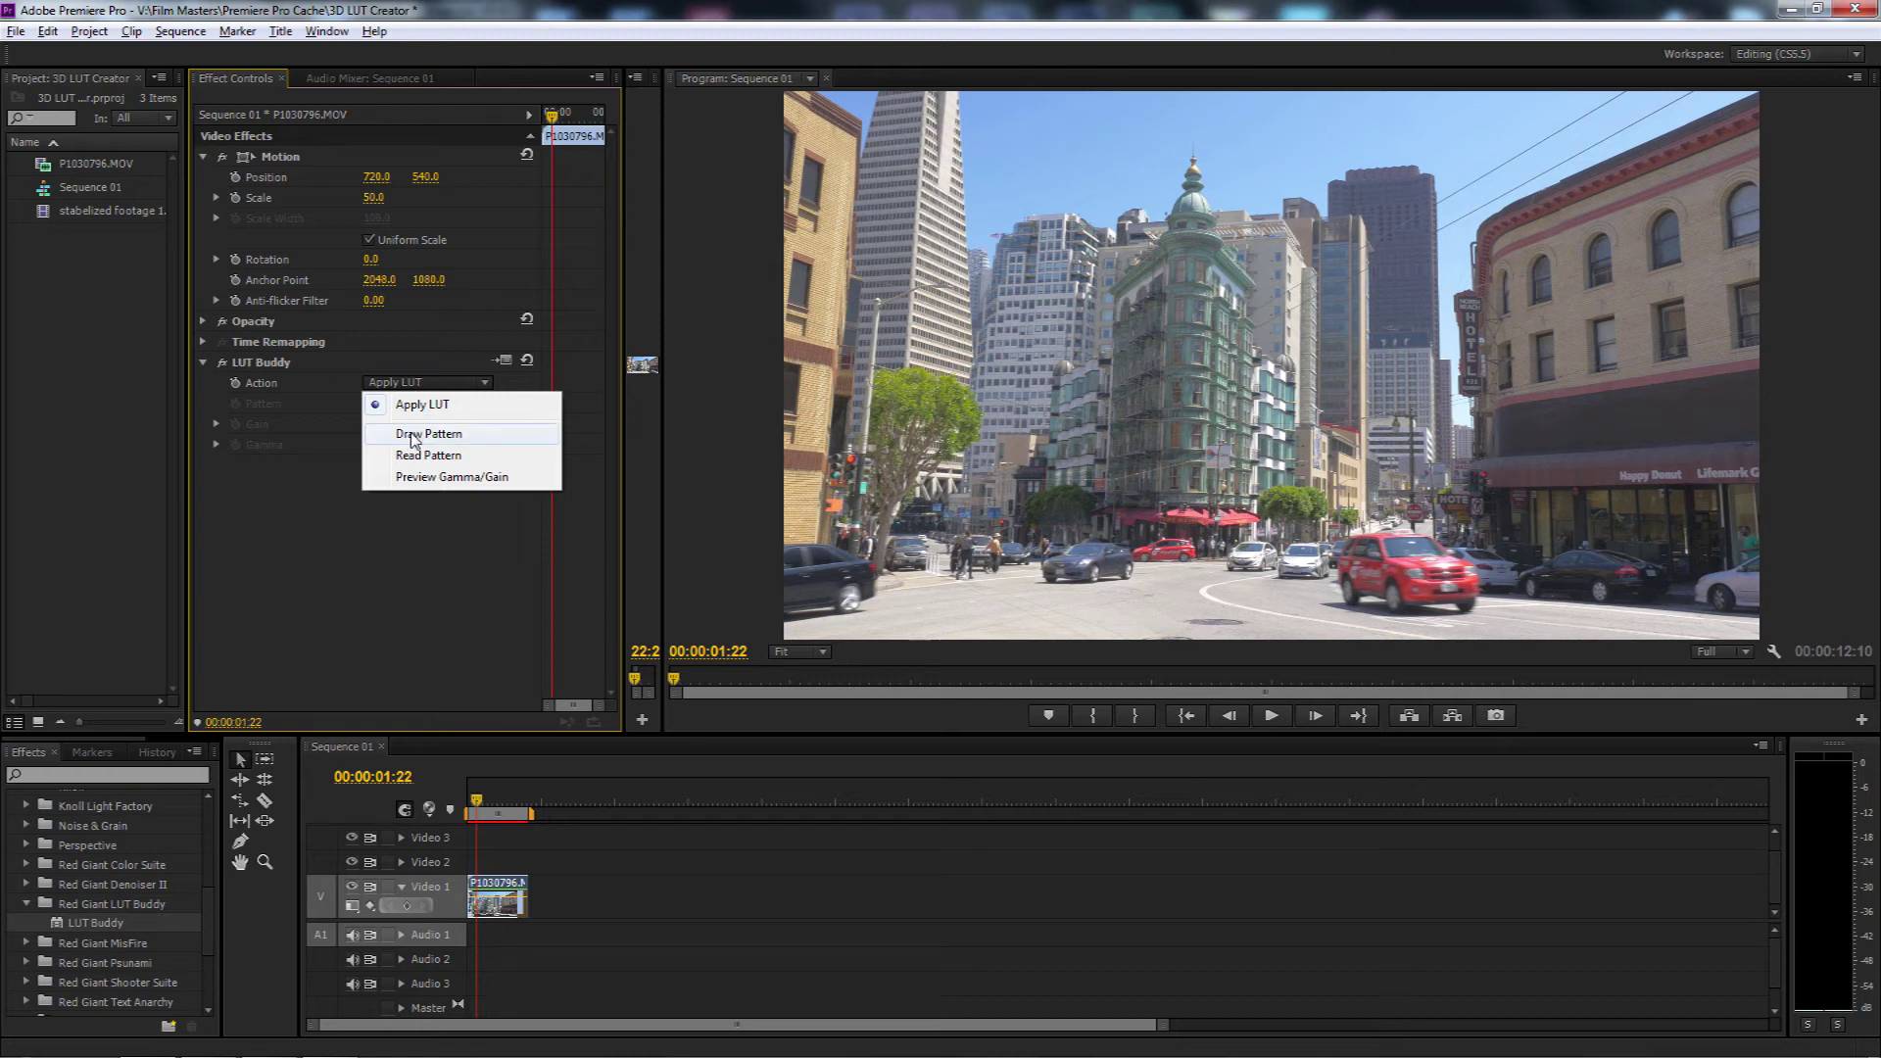
left_click(412, 434)
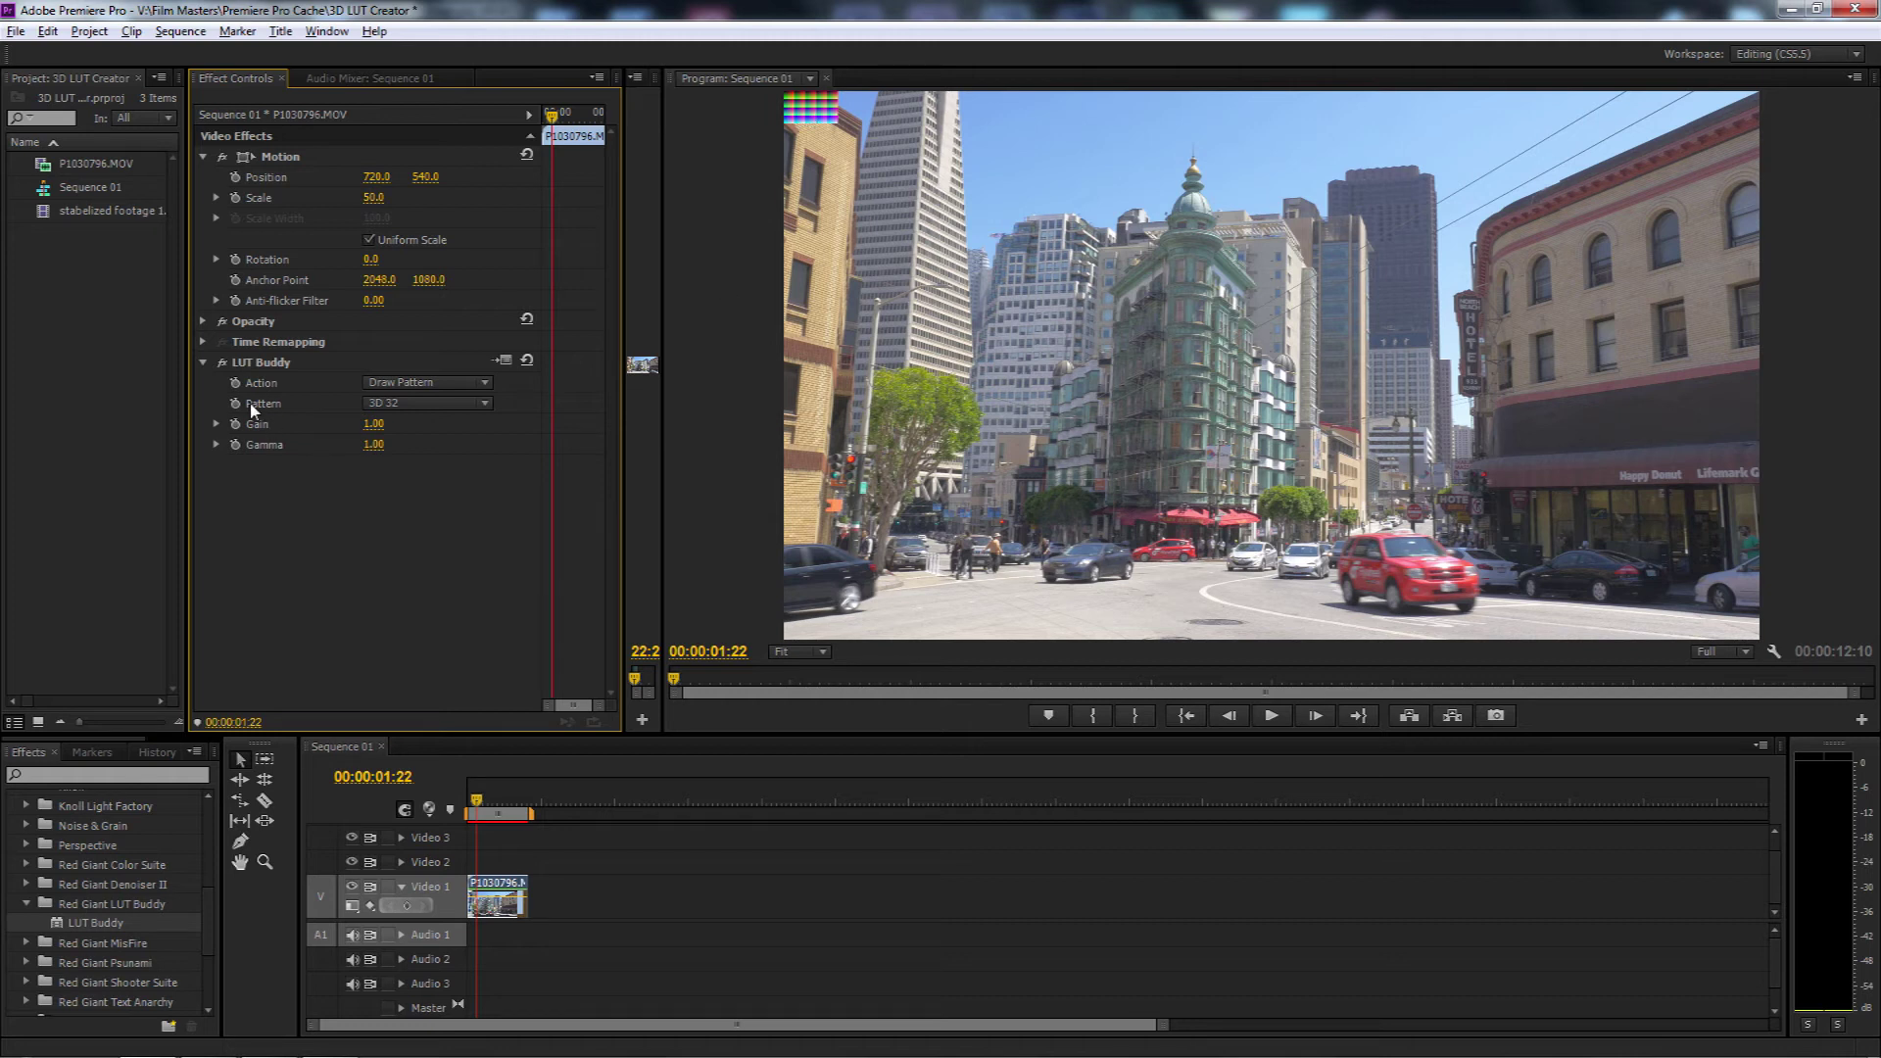
Set the LUT Buddy pattern to 3D 64 and its action to Apply LUT
left_click(401, 404)
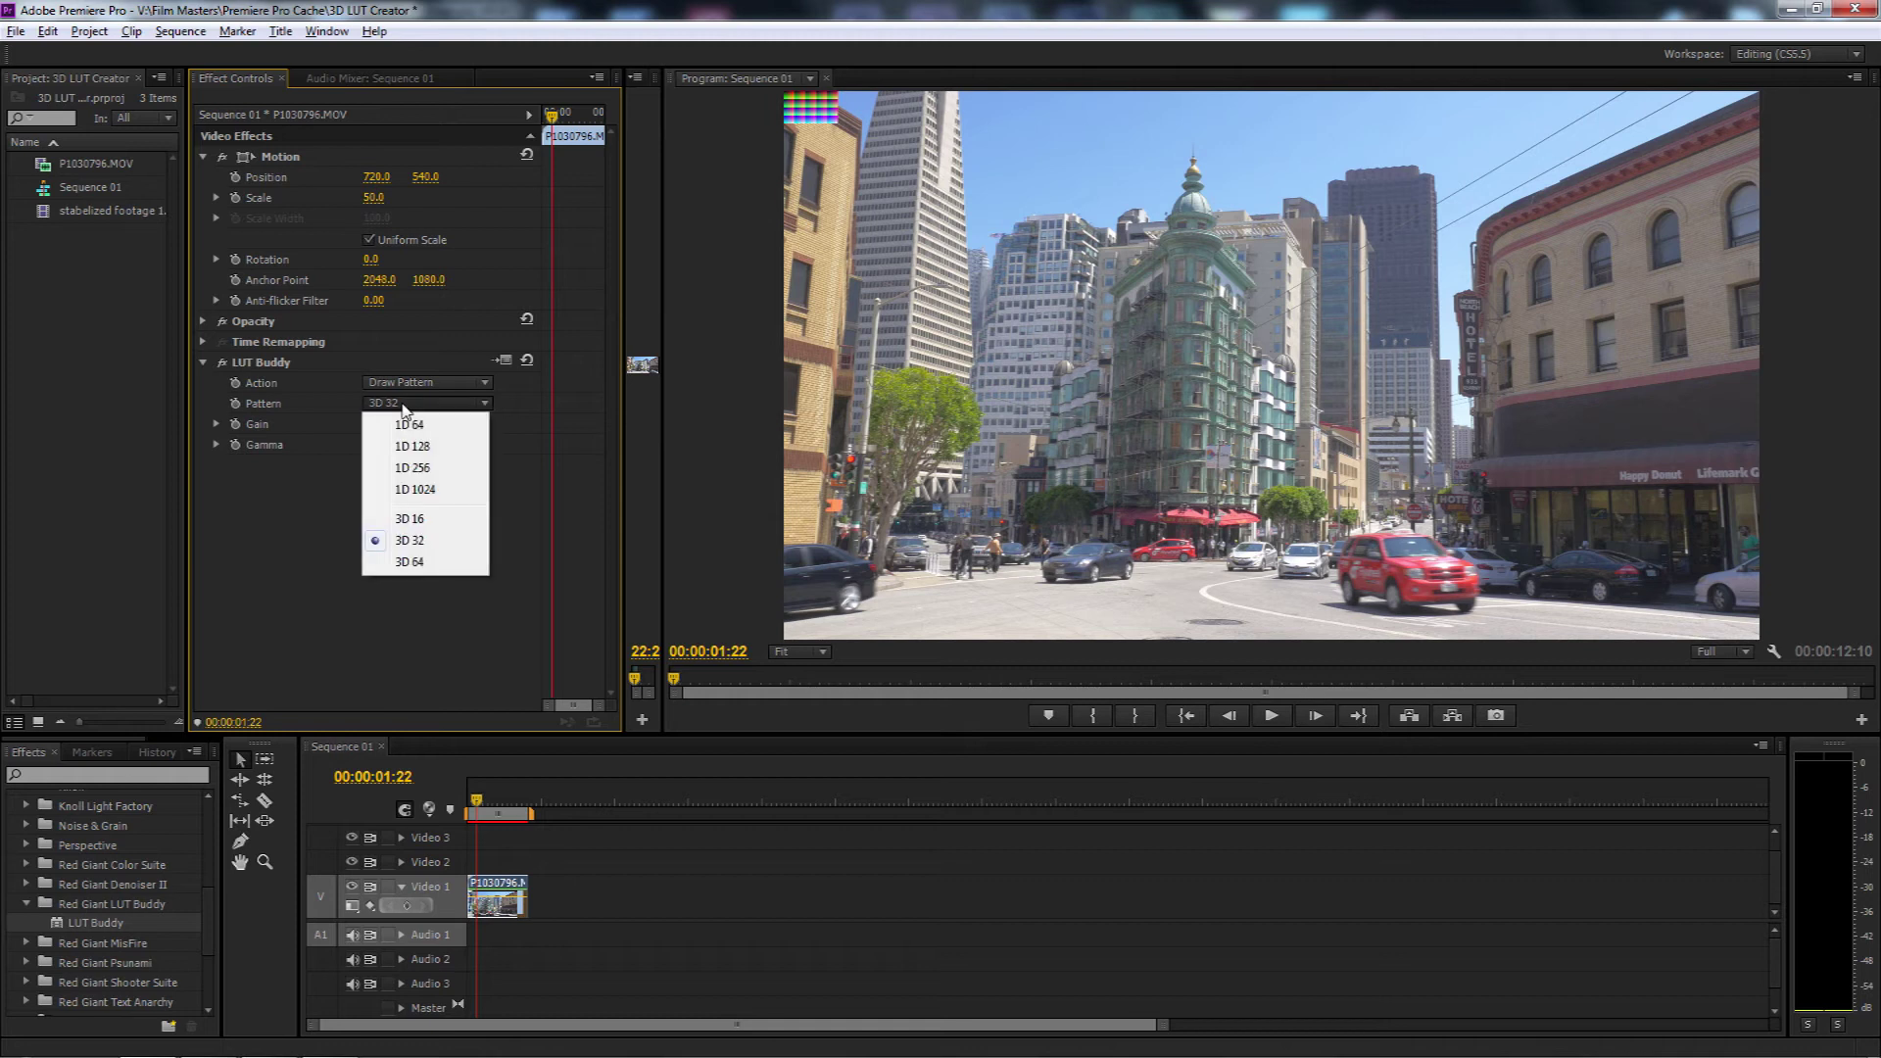
left_click(402, 563)
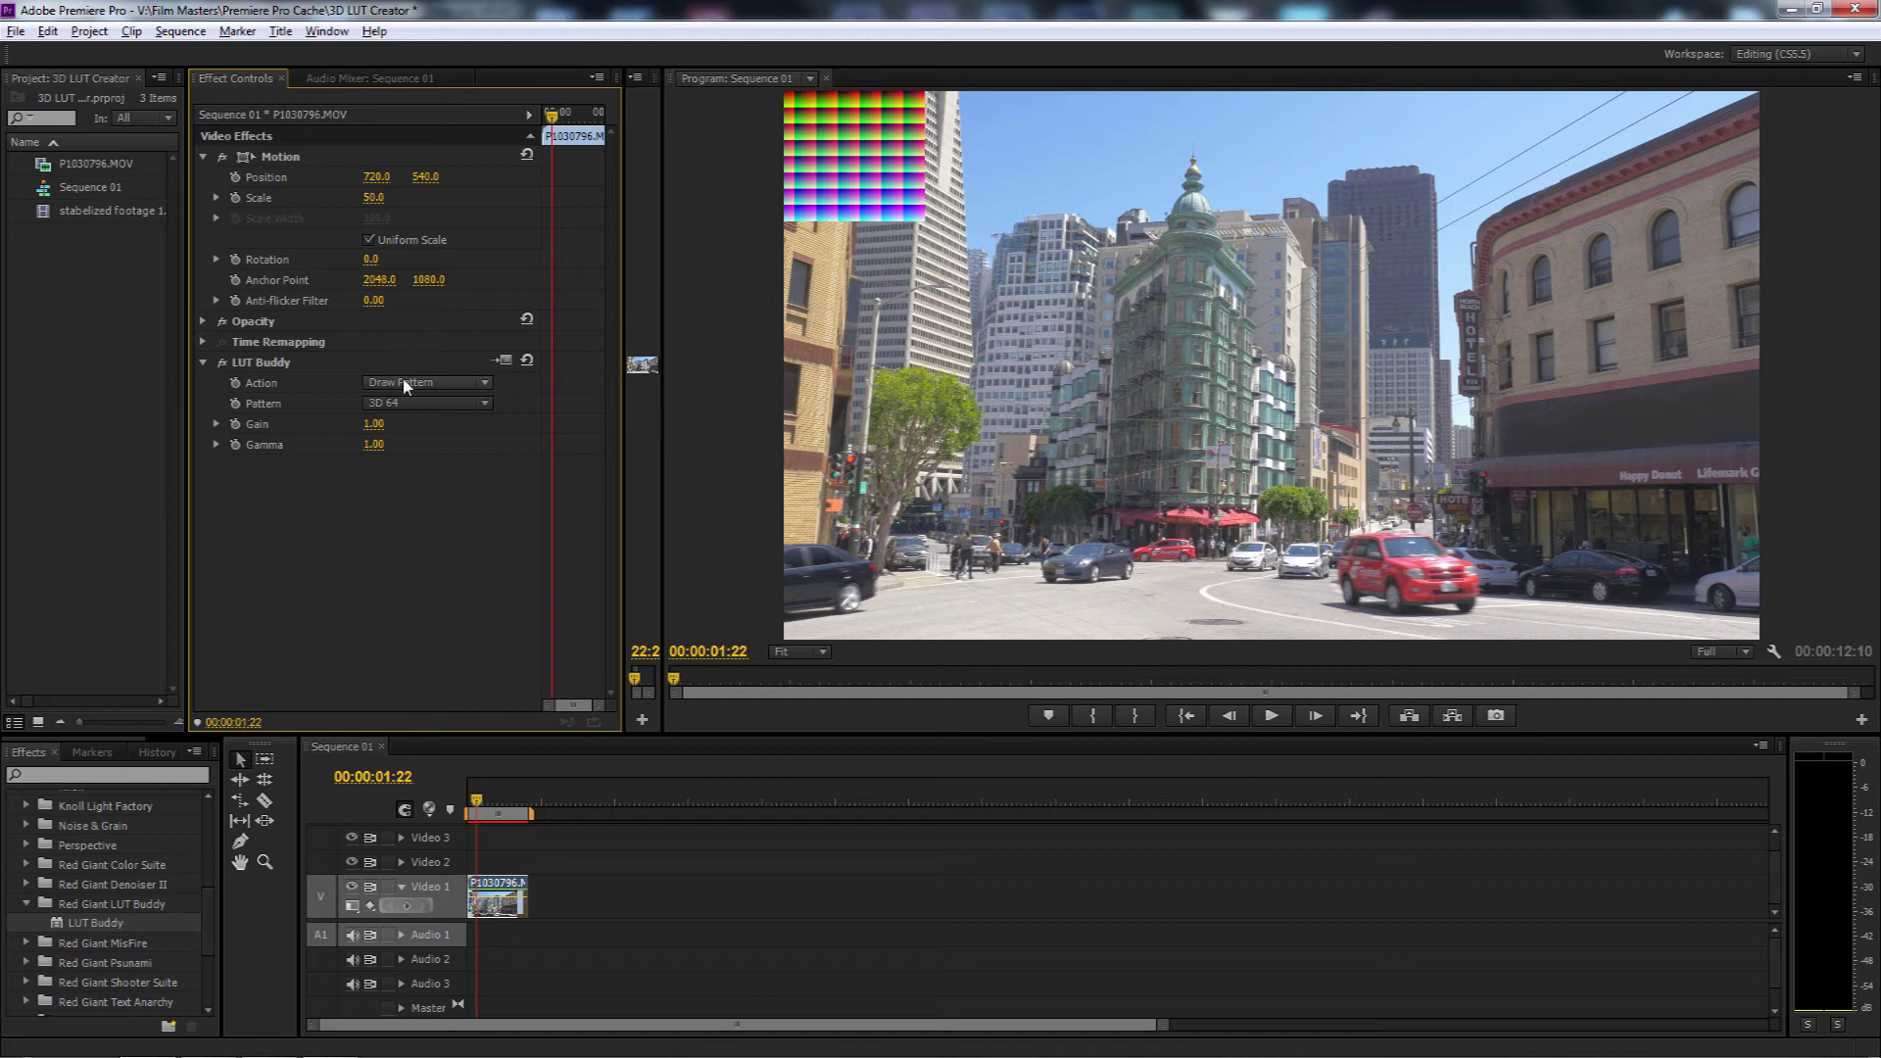
left_click(436, 385)
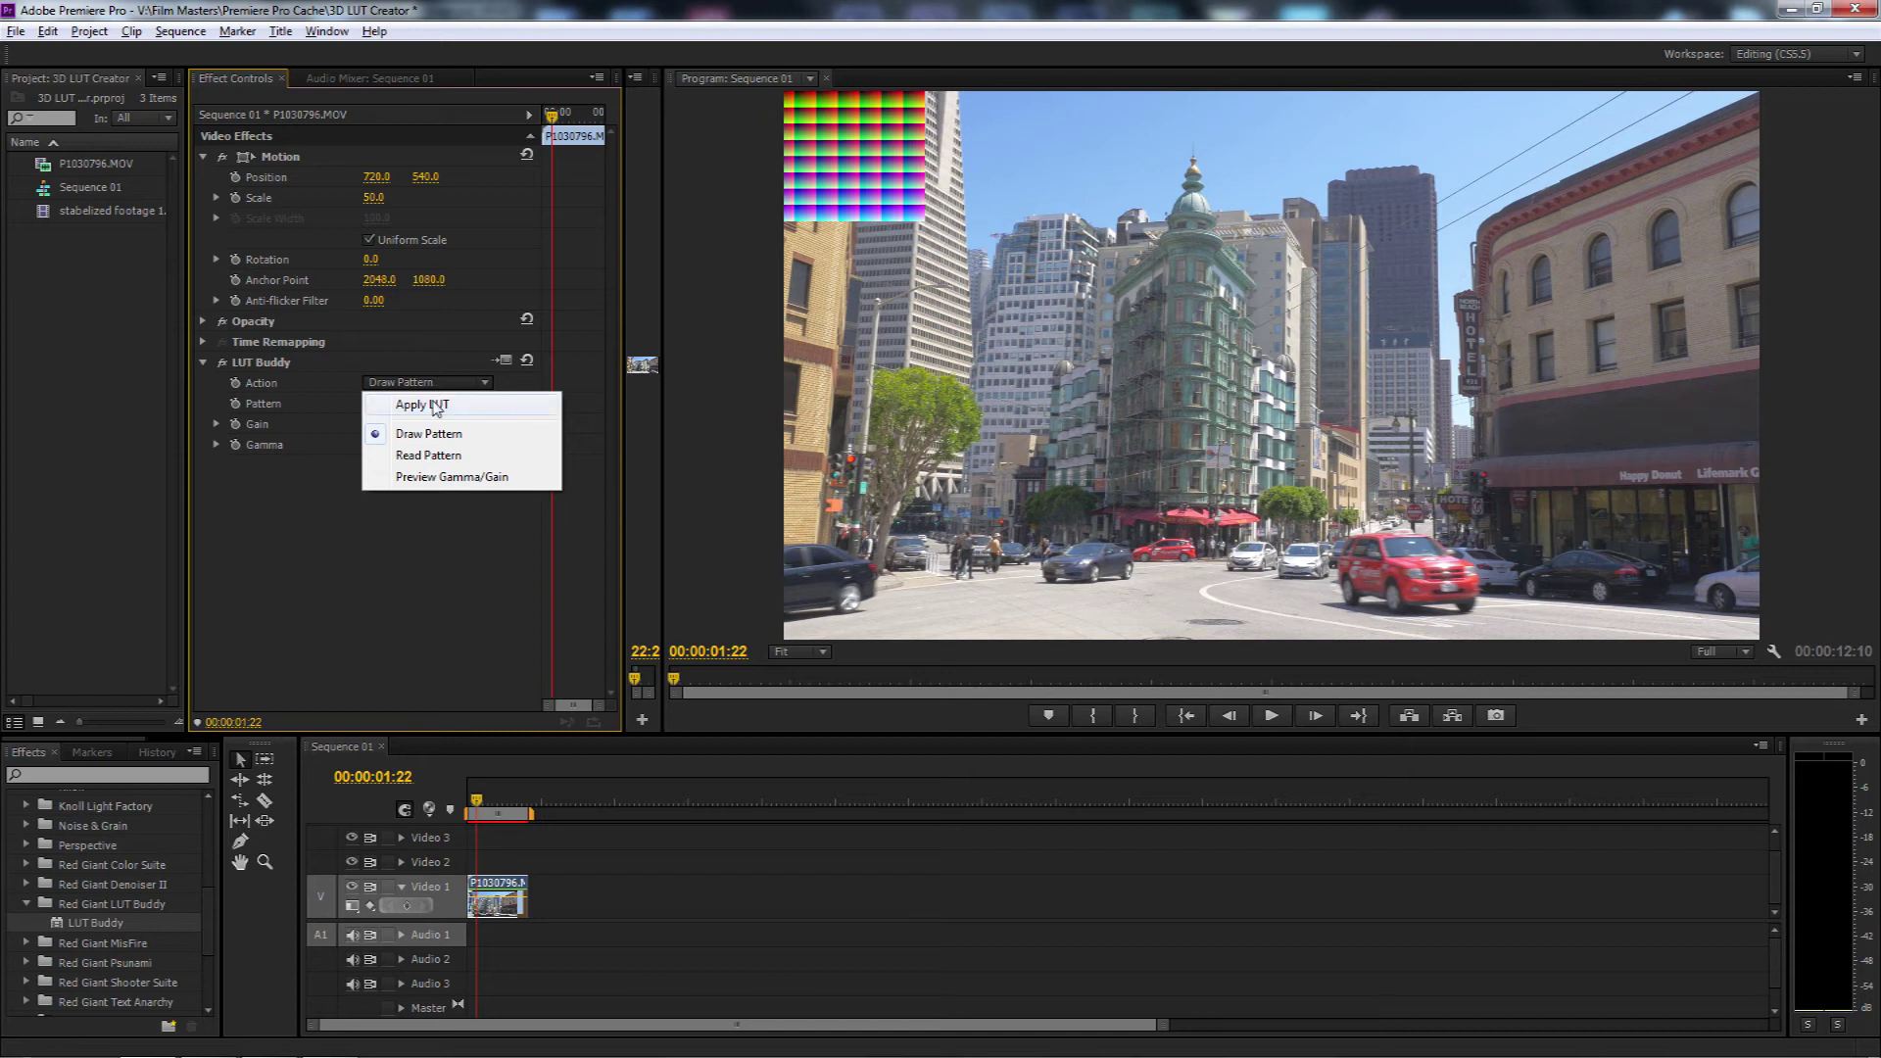
left_click(436, 405)
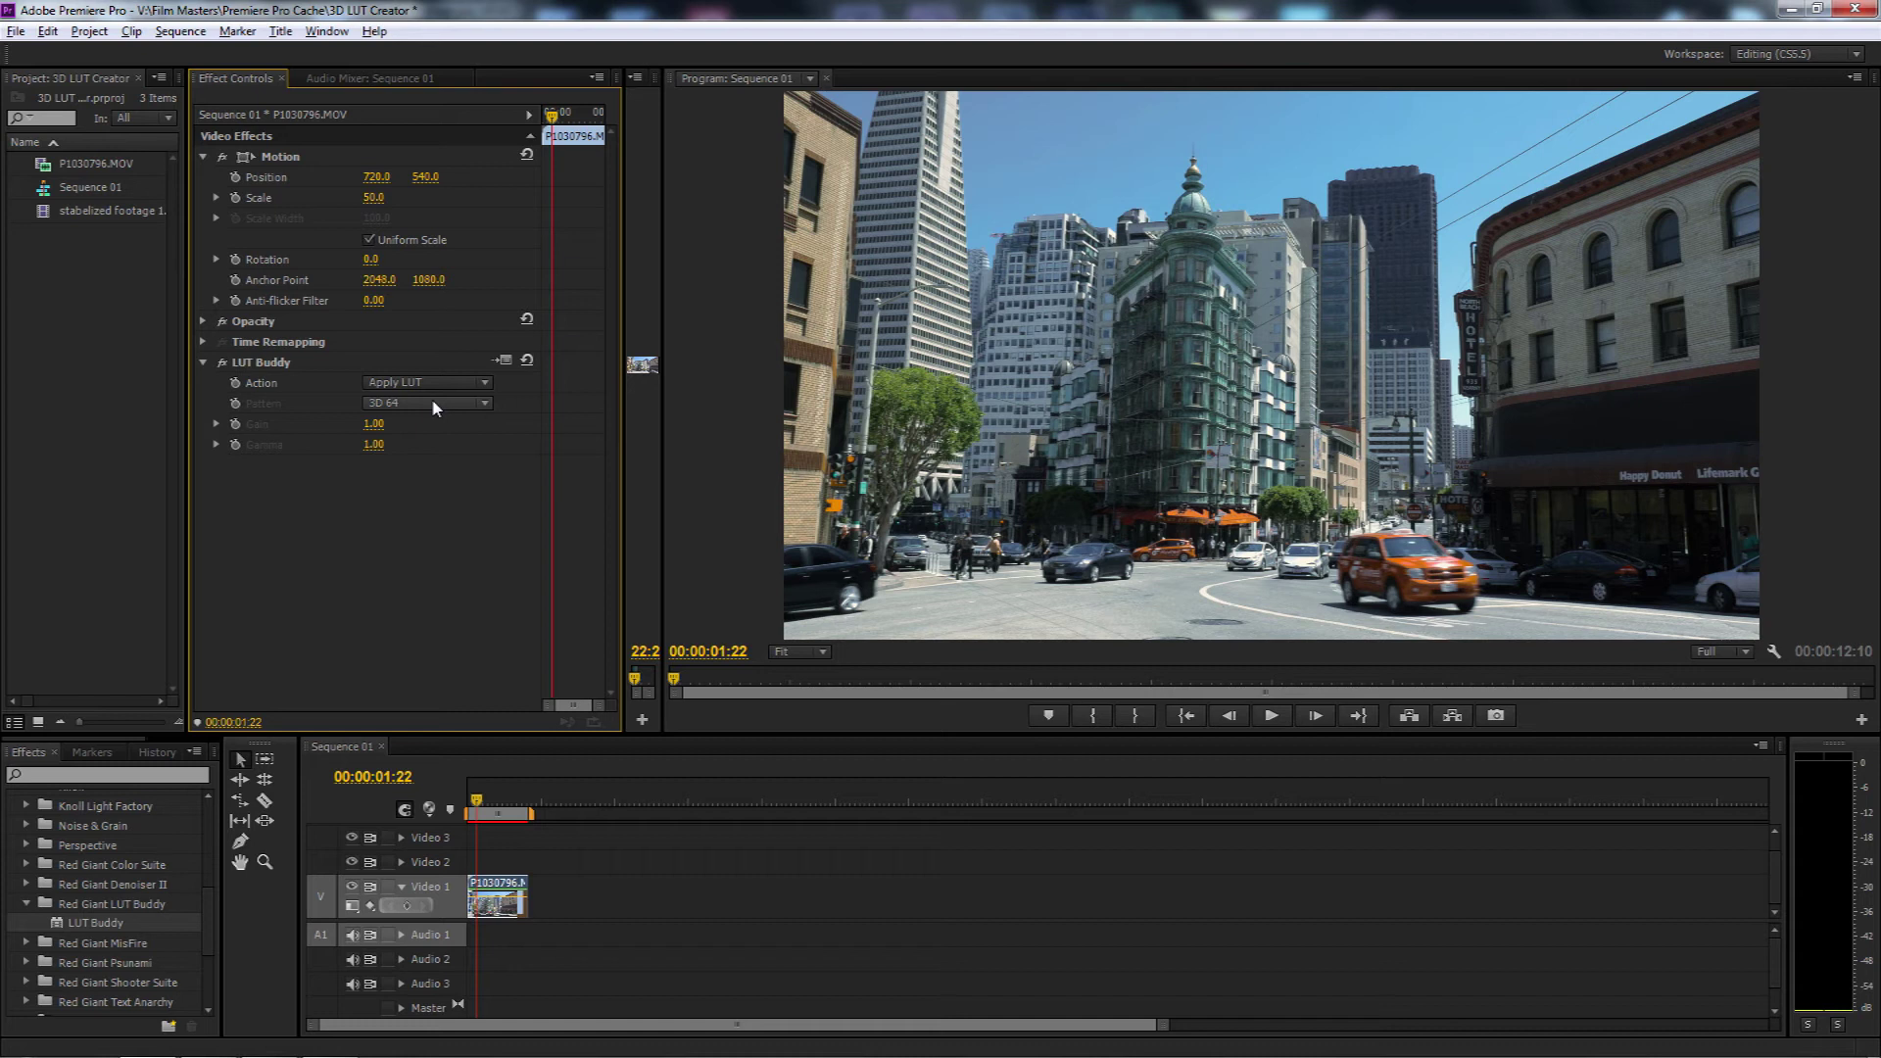
Toggle the LUT Buddy effect repeatedly to compare the clip with and without the LUT, leaving the effect disabled
left_click(224, 363)
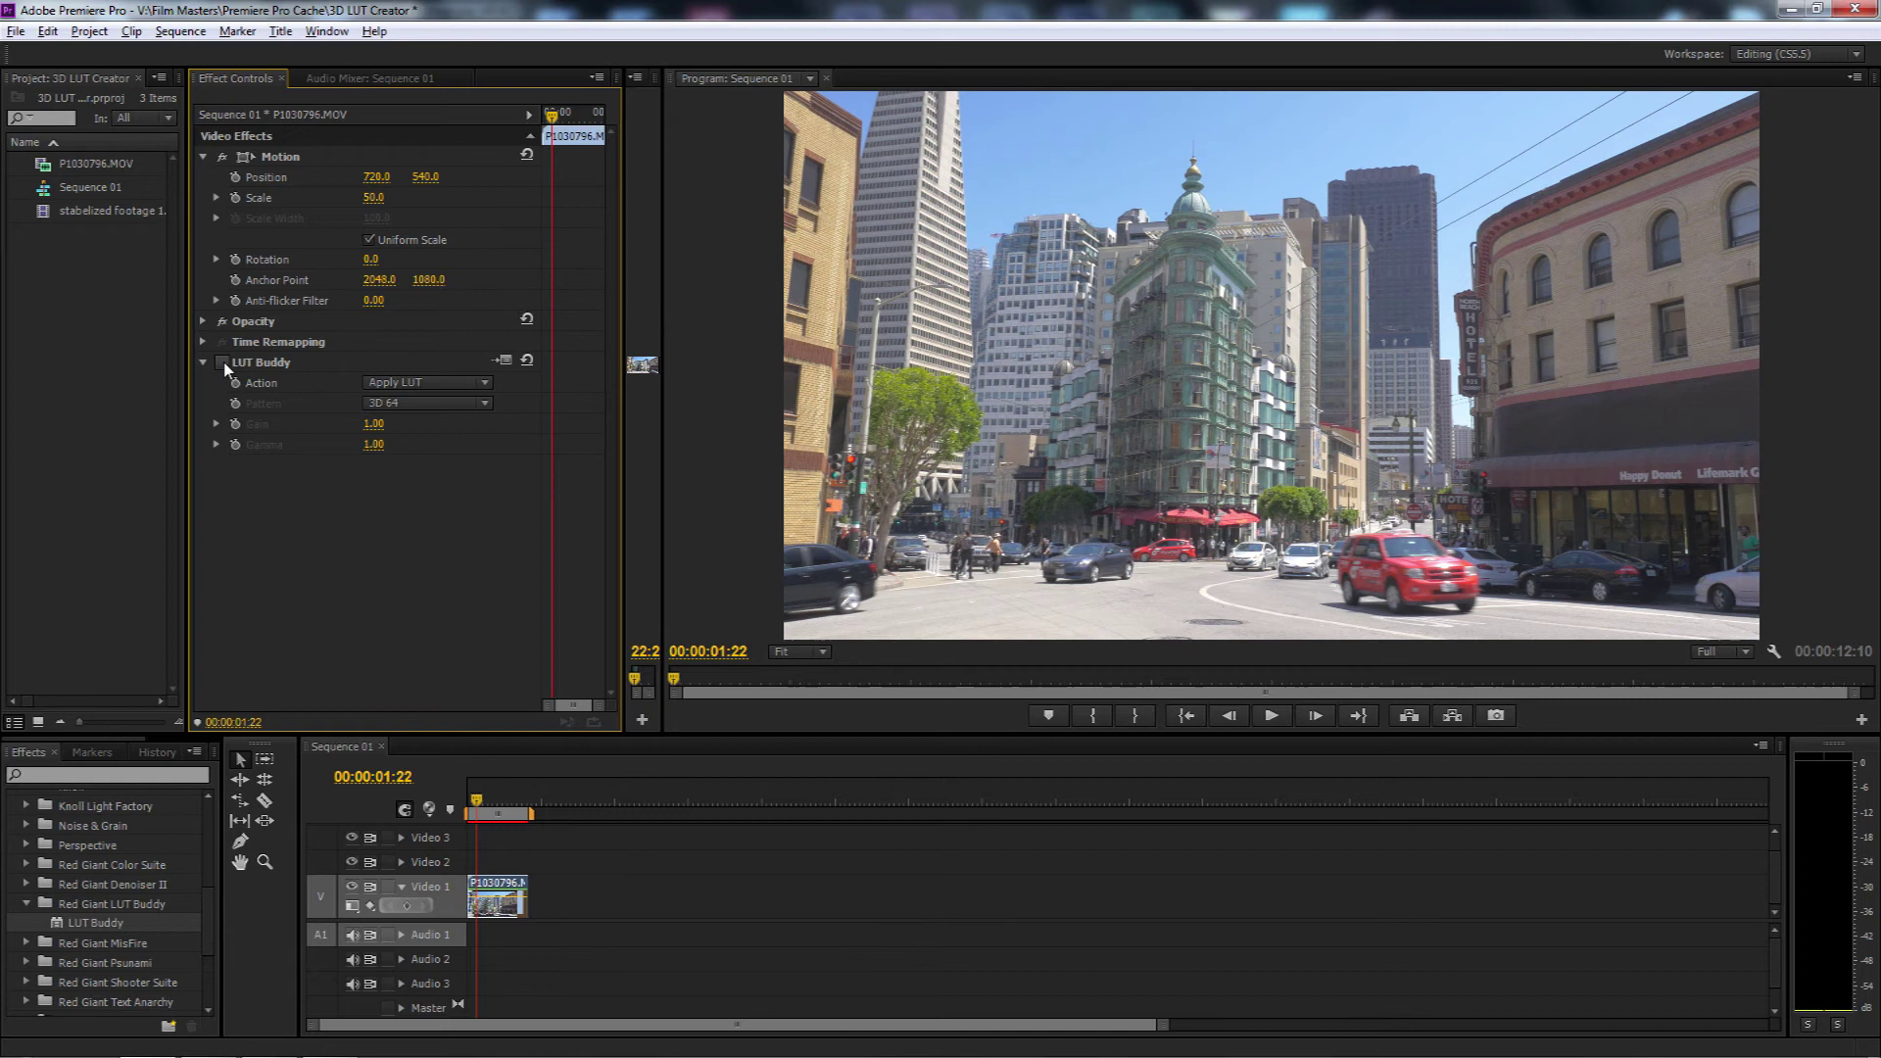
left_click(223, 364)
left_click(224, 364)
left_click(224, 363)
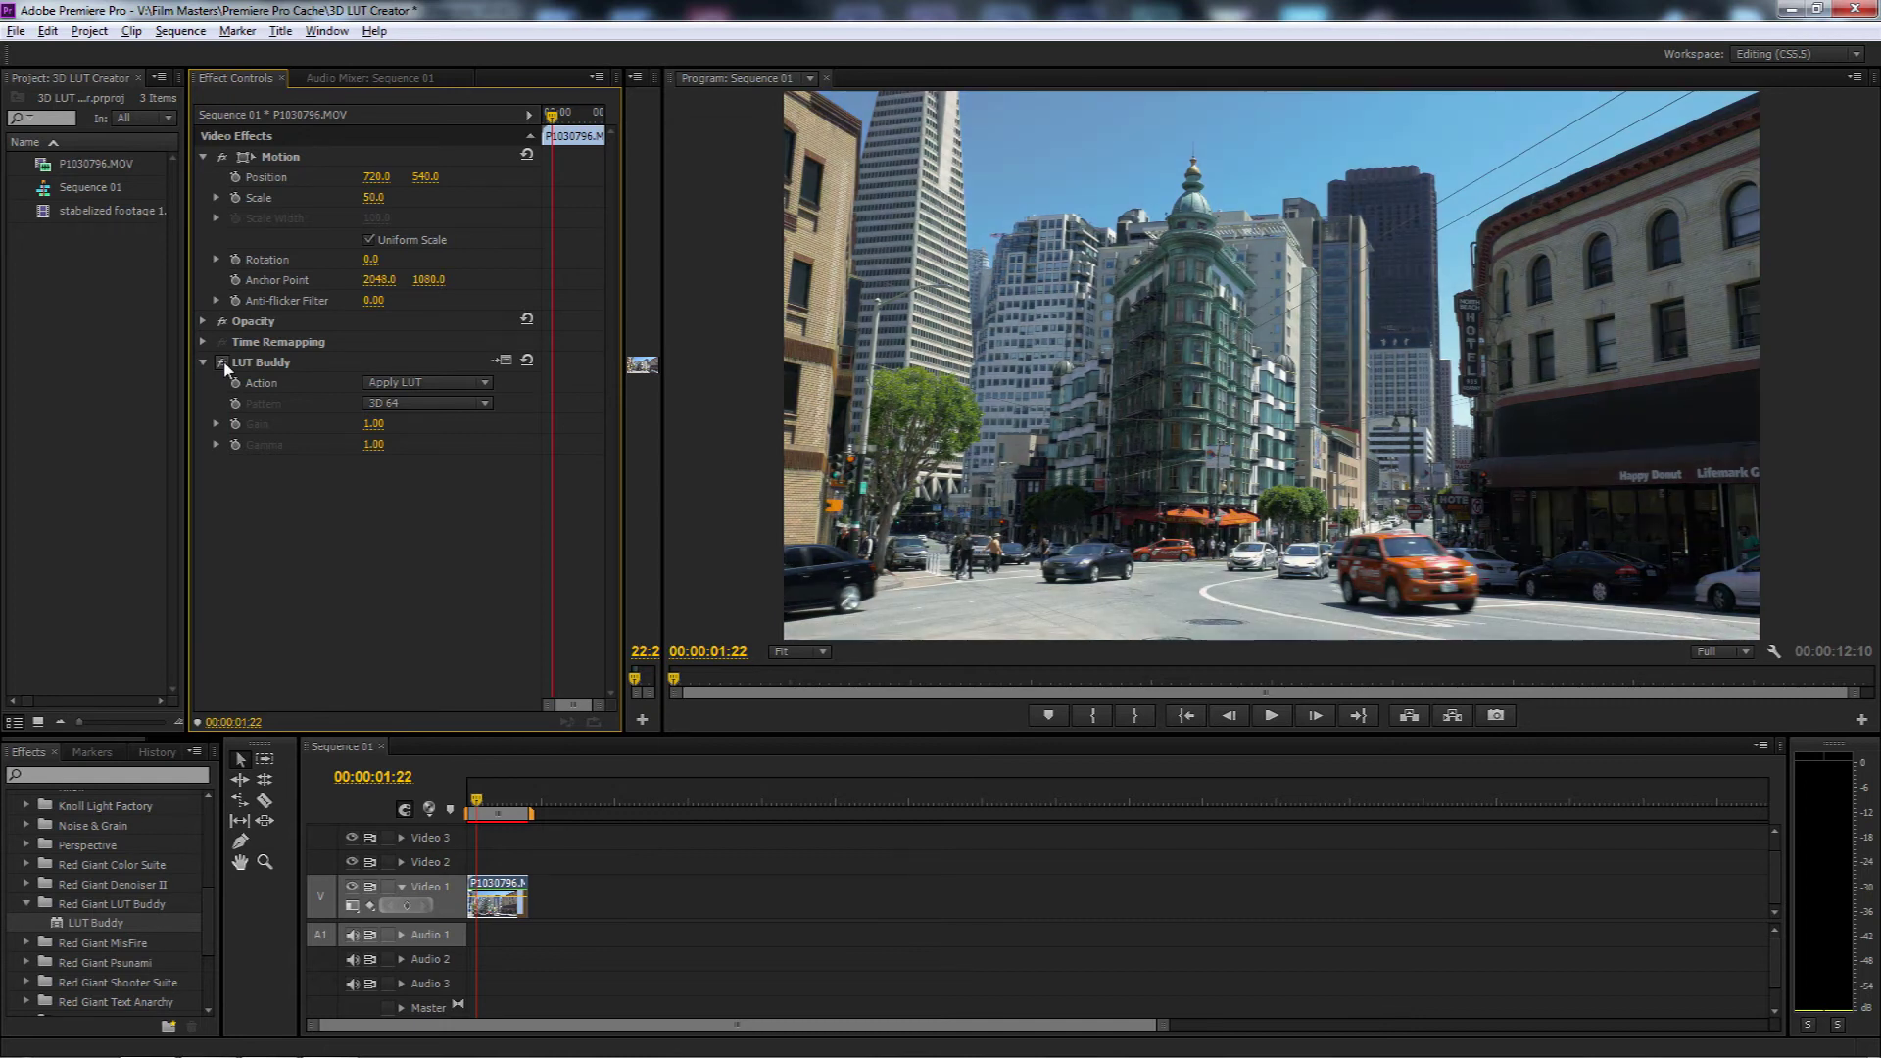
left_click(224, 364)
left_click(223, 364)
left_click(223, 364)
left_click(223, 363)
left_click(222, 362)
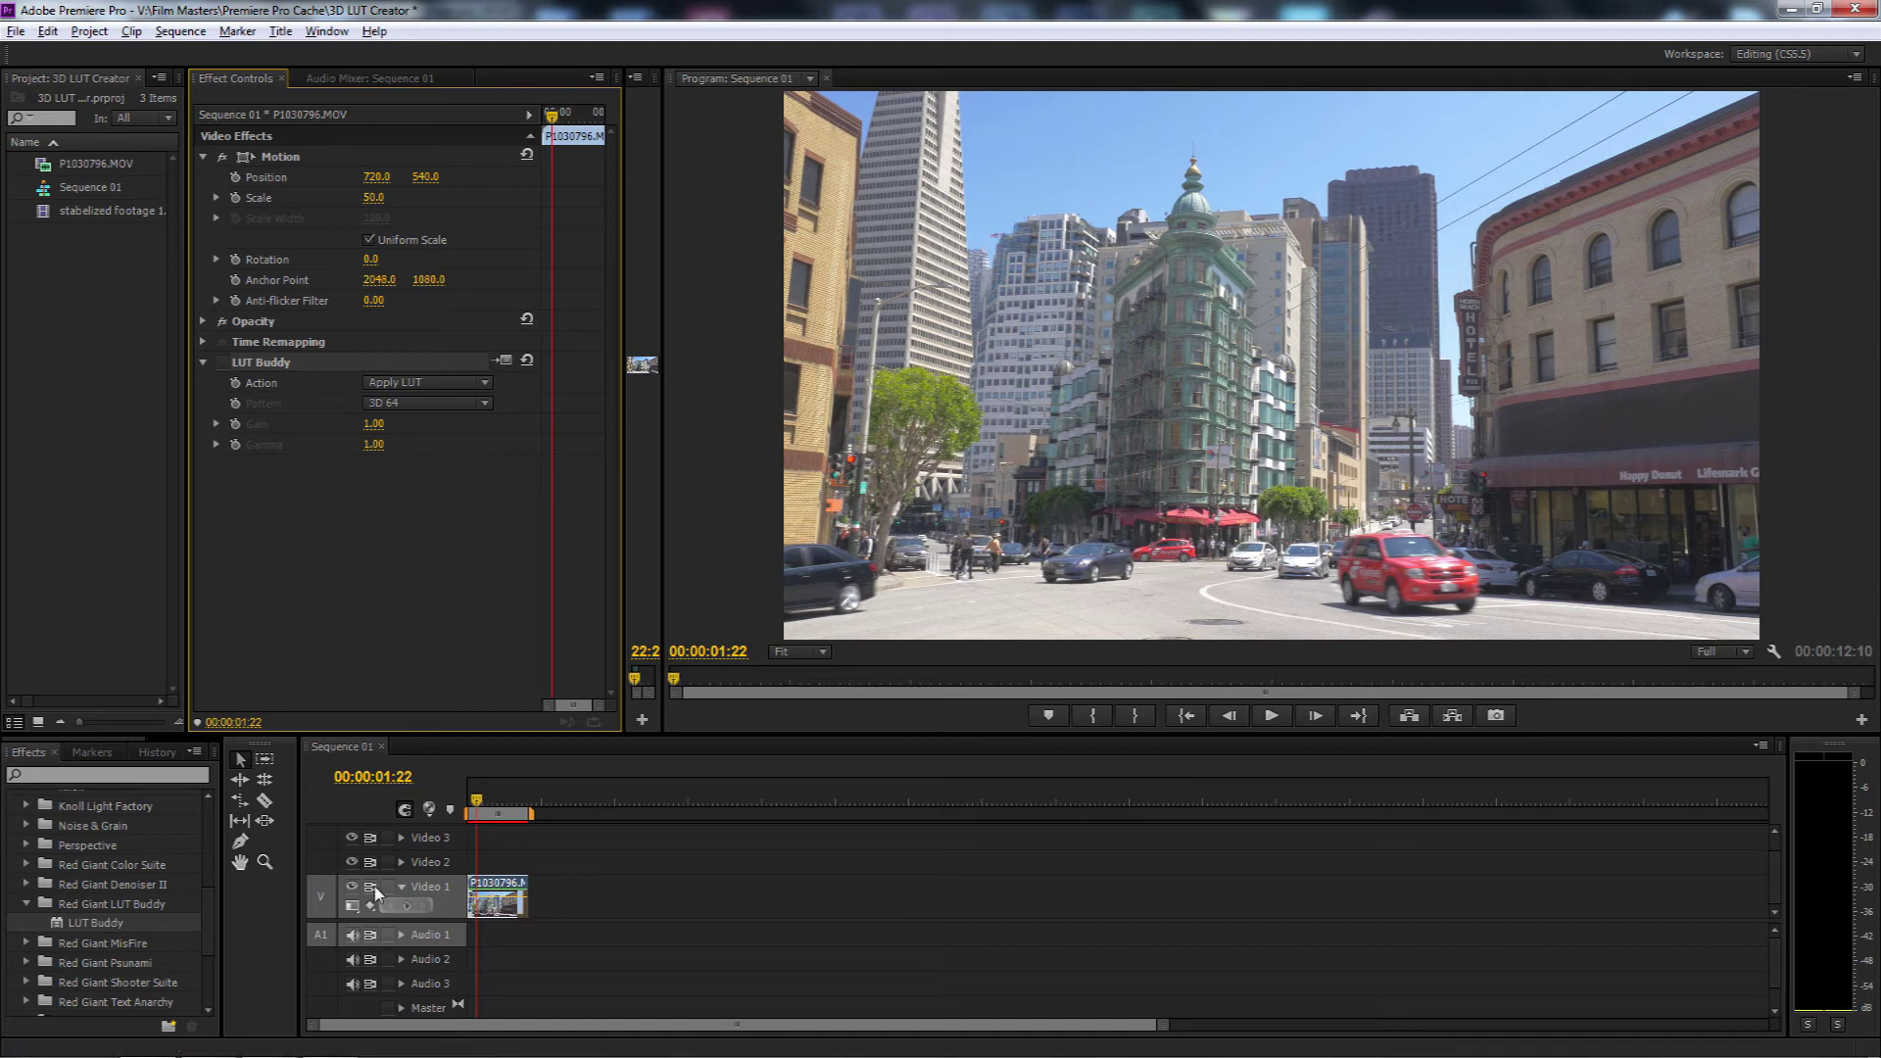
Replace the P1030796.MOV clip with an After Effects composition, saving the project as AELUT1 in the Film Masters 3D LUT Creator folder
right_click(493, 888)
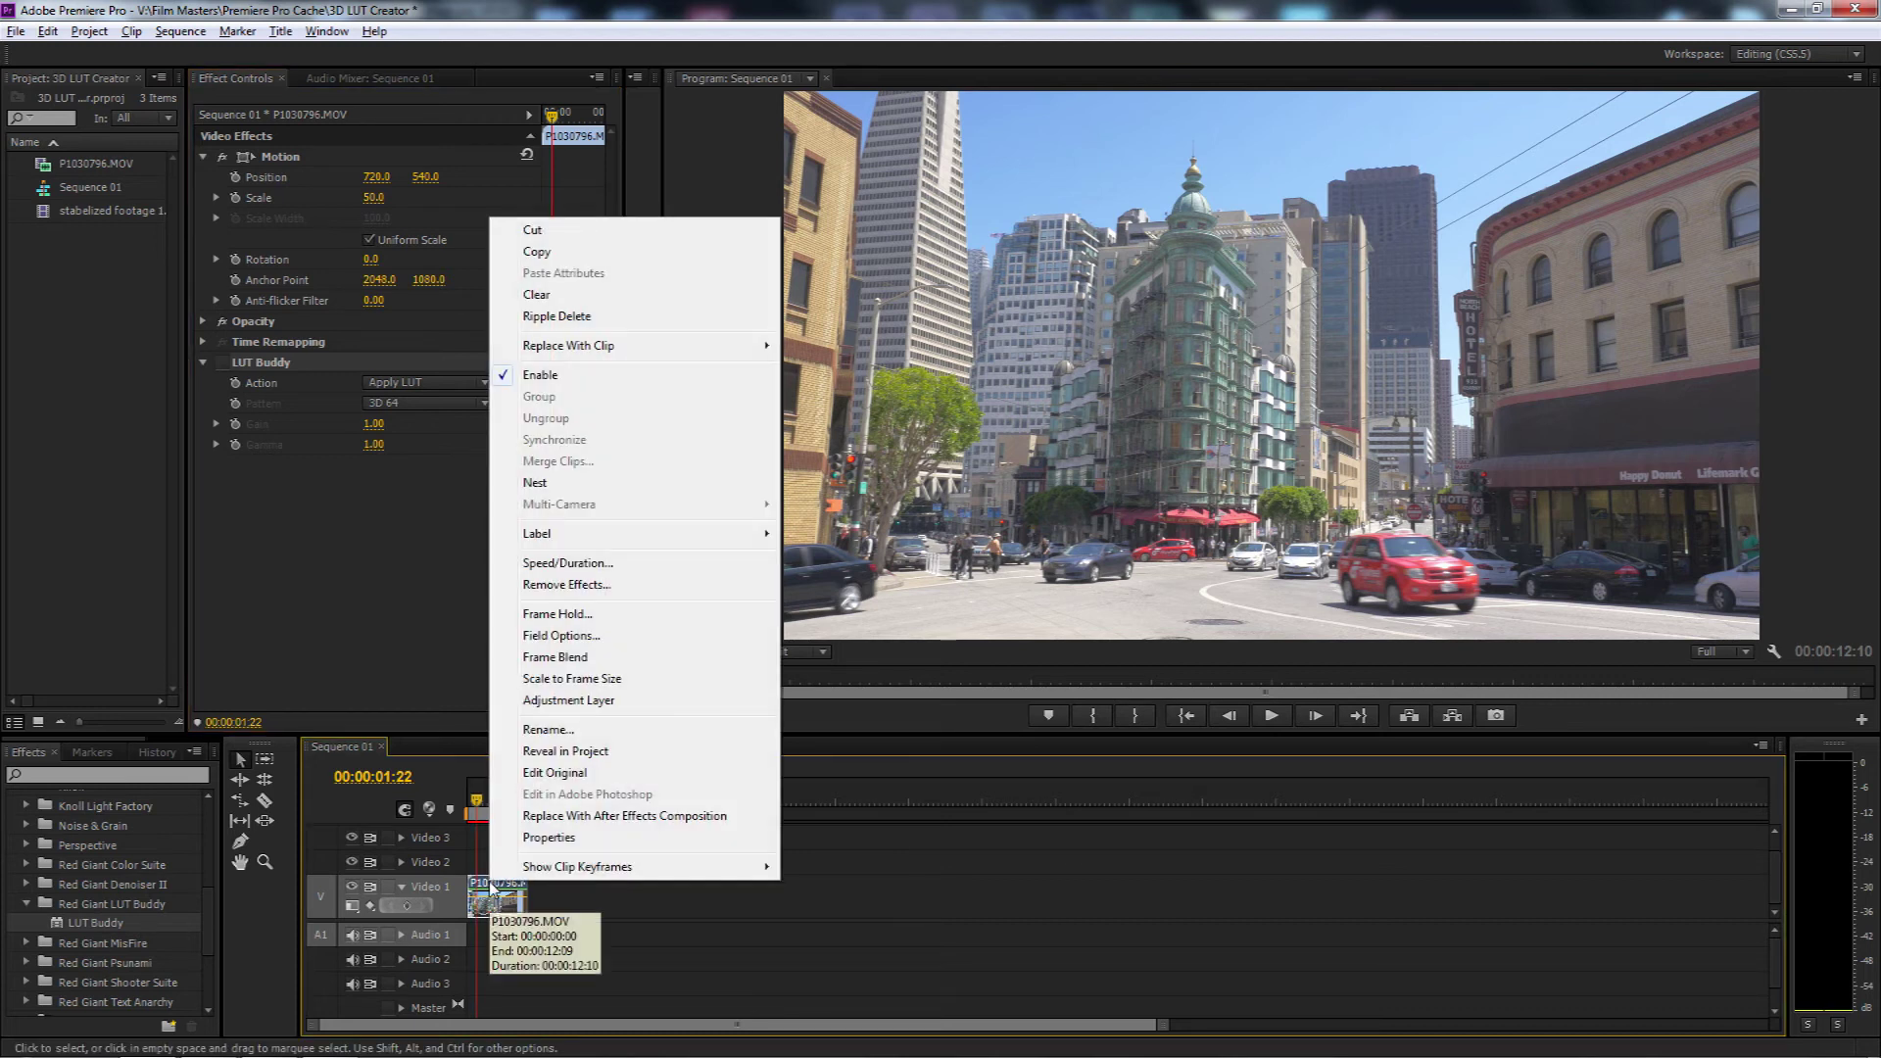
left_click(545, 818)
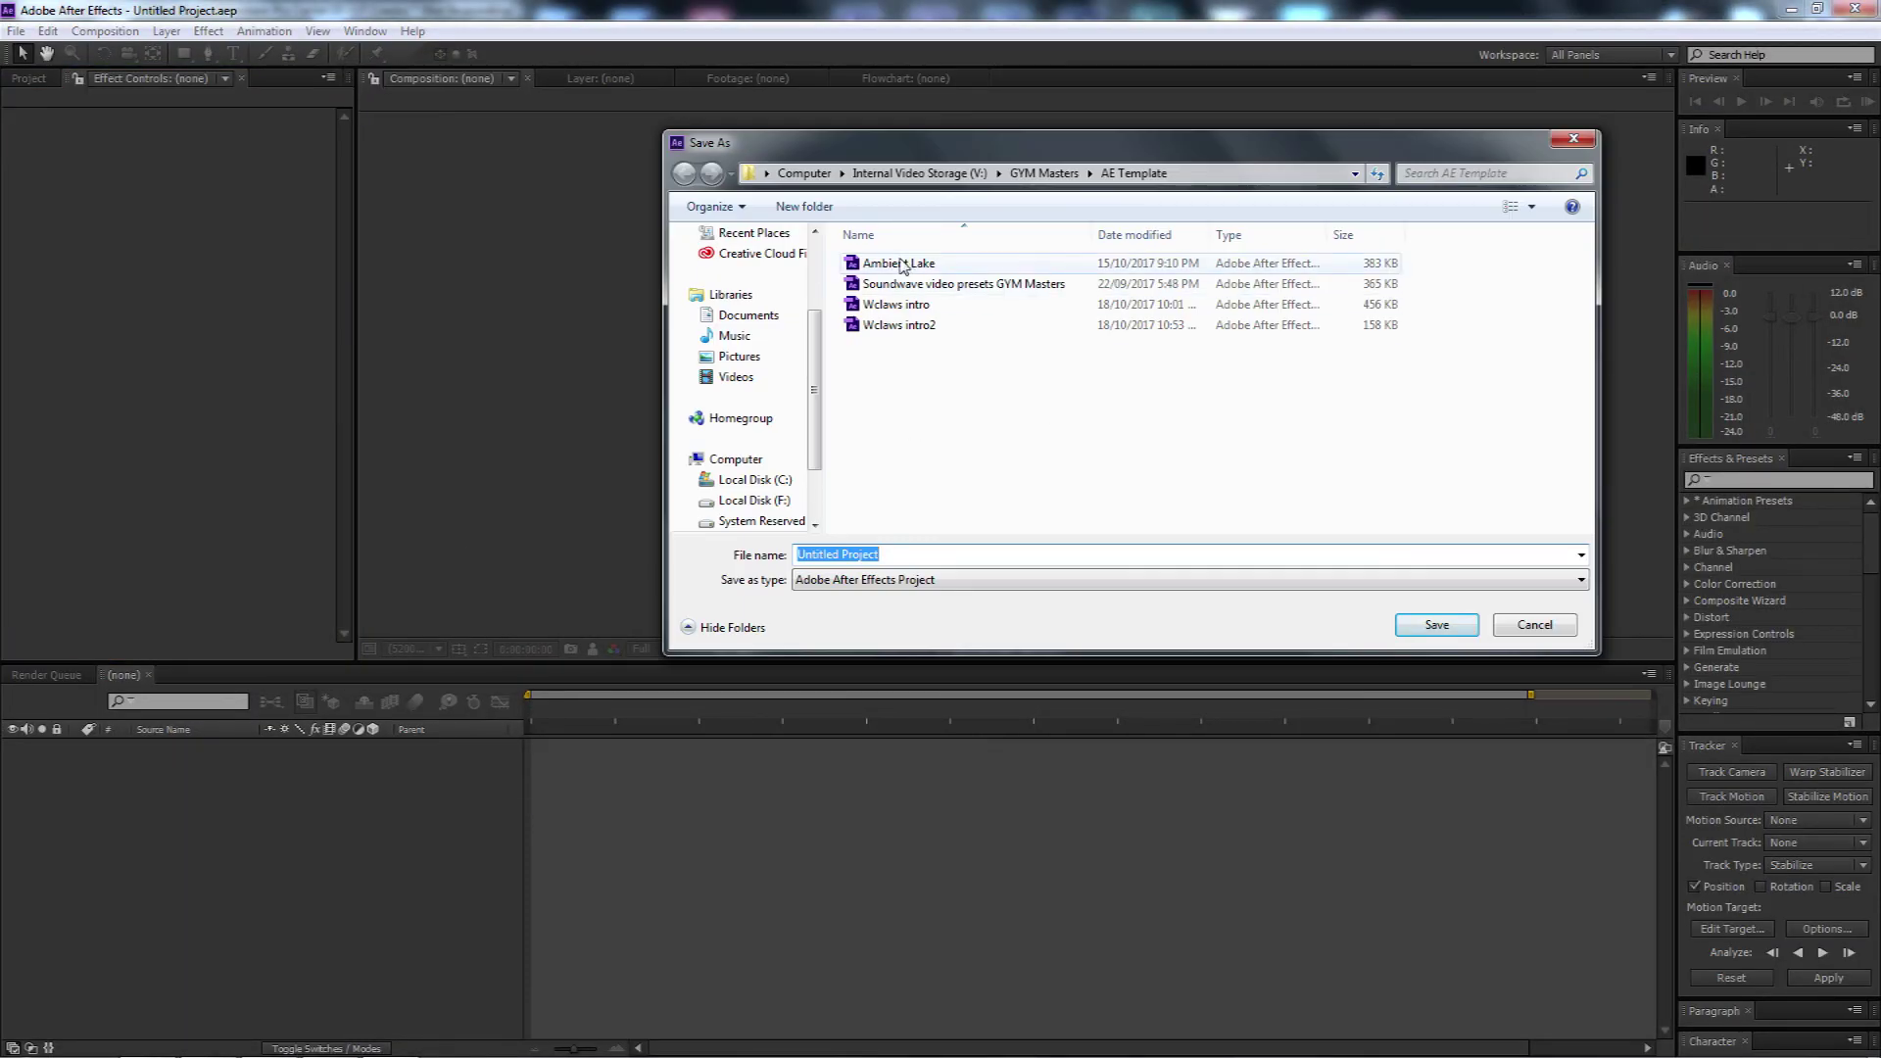
scroll(813, 382, "up", 3)
left_click(752, 262)
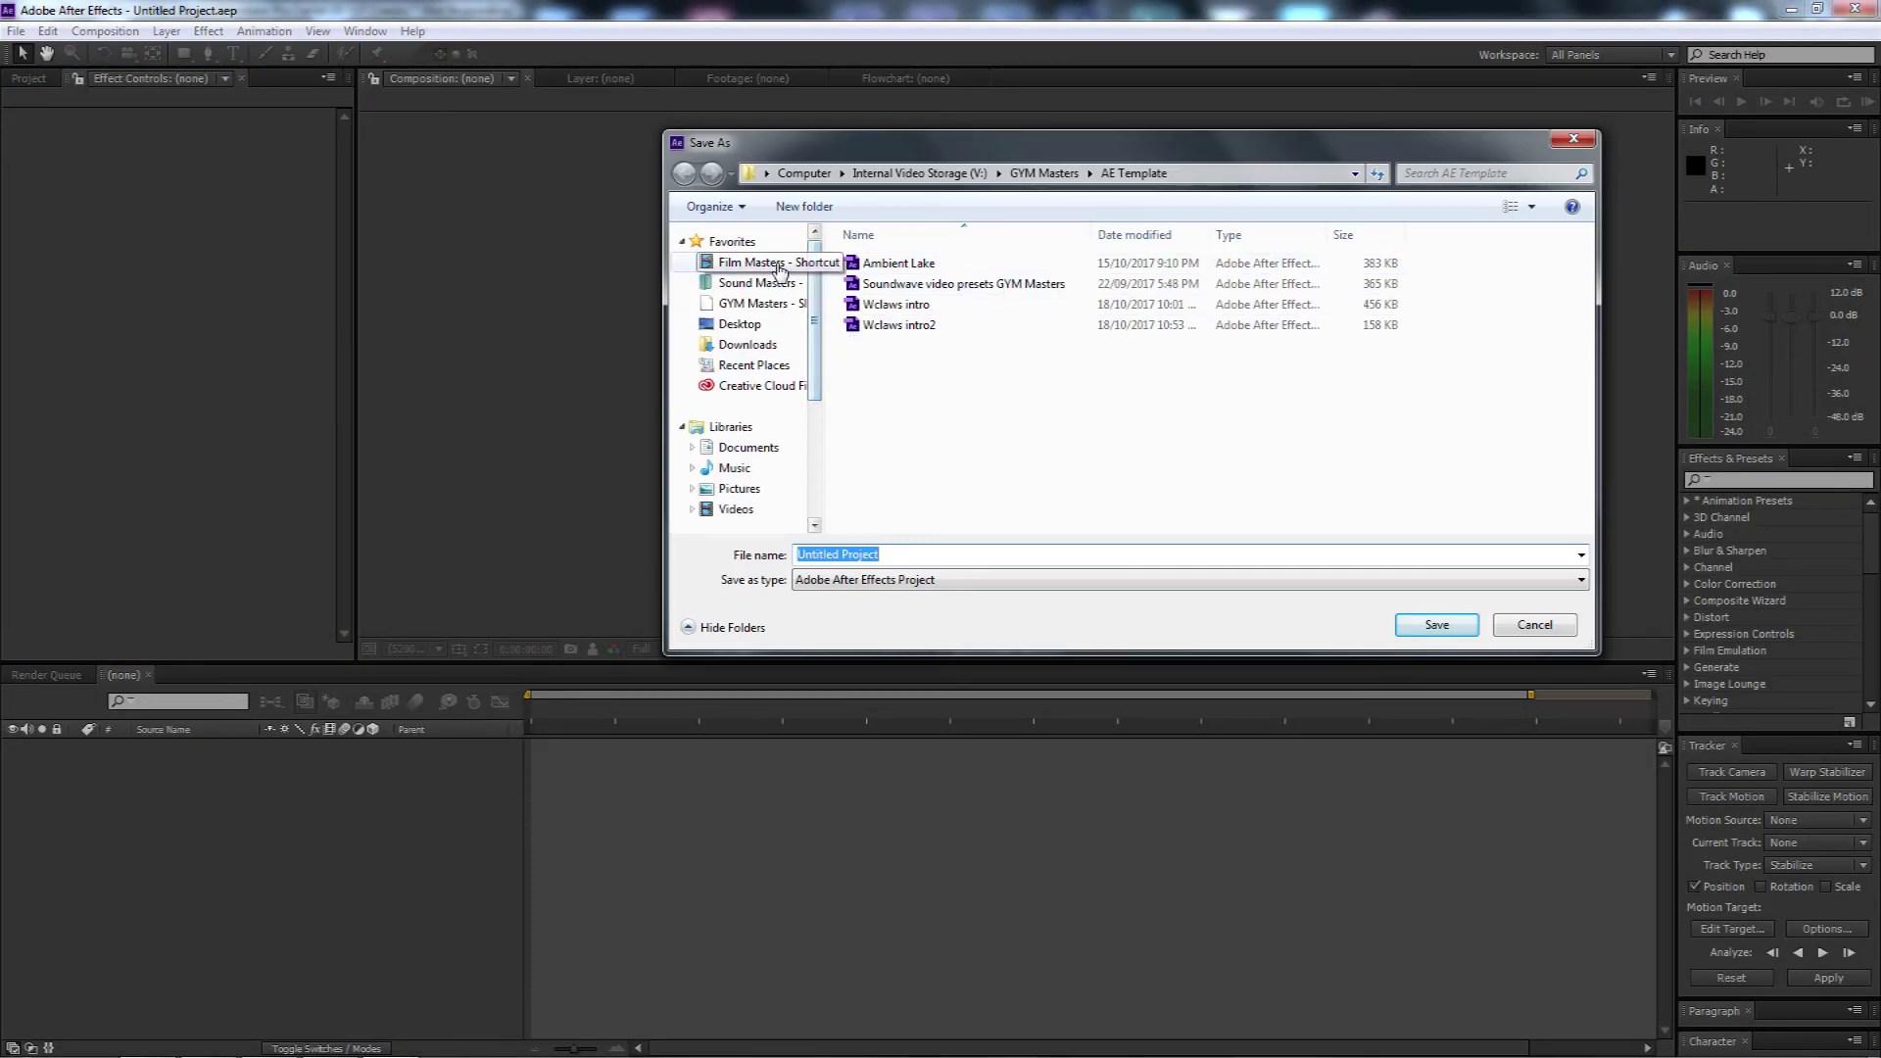
double_click(1096, 286)
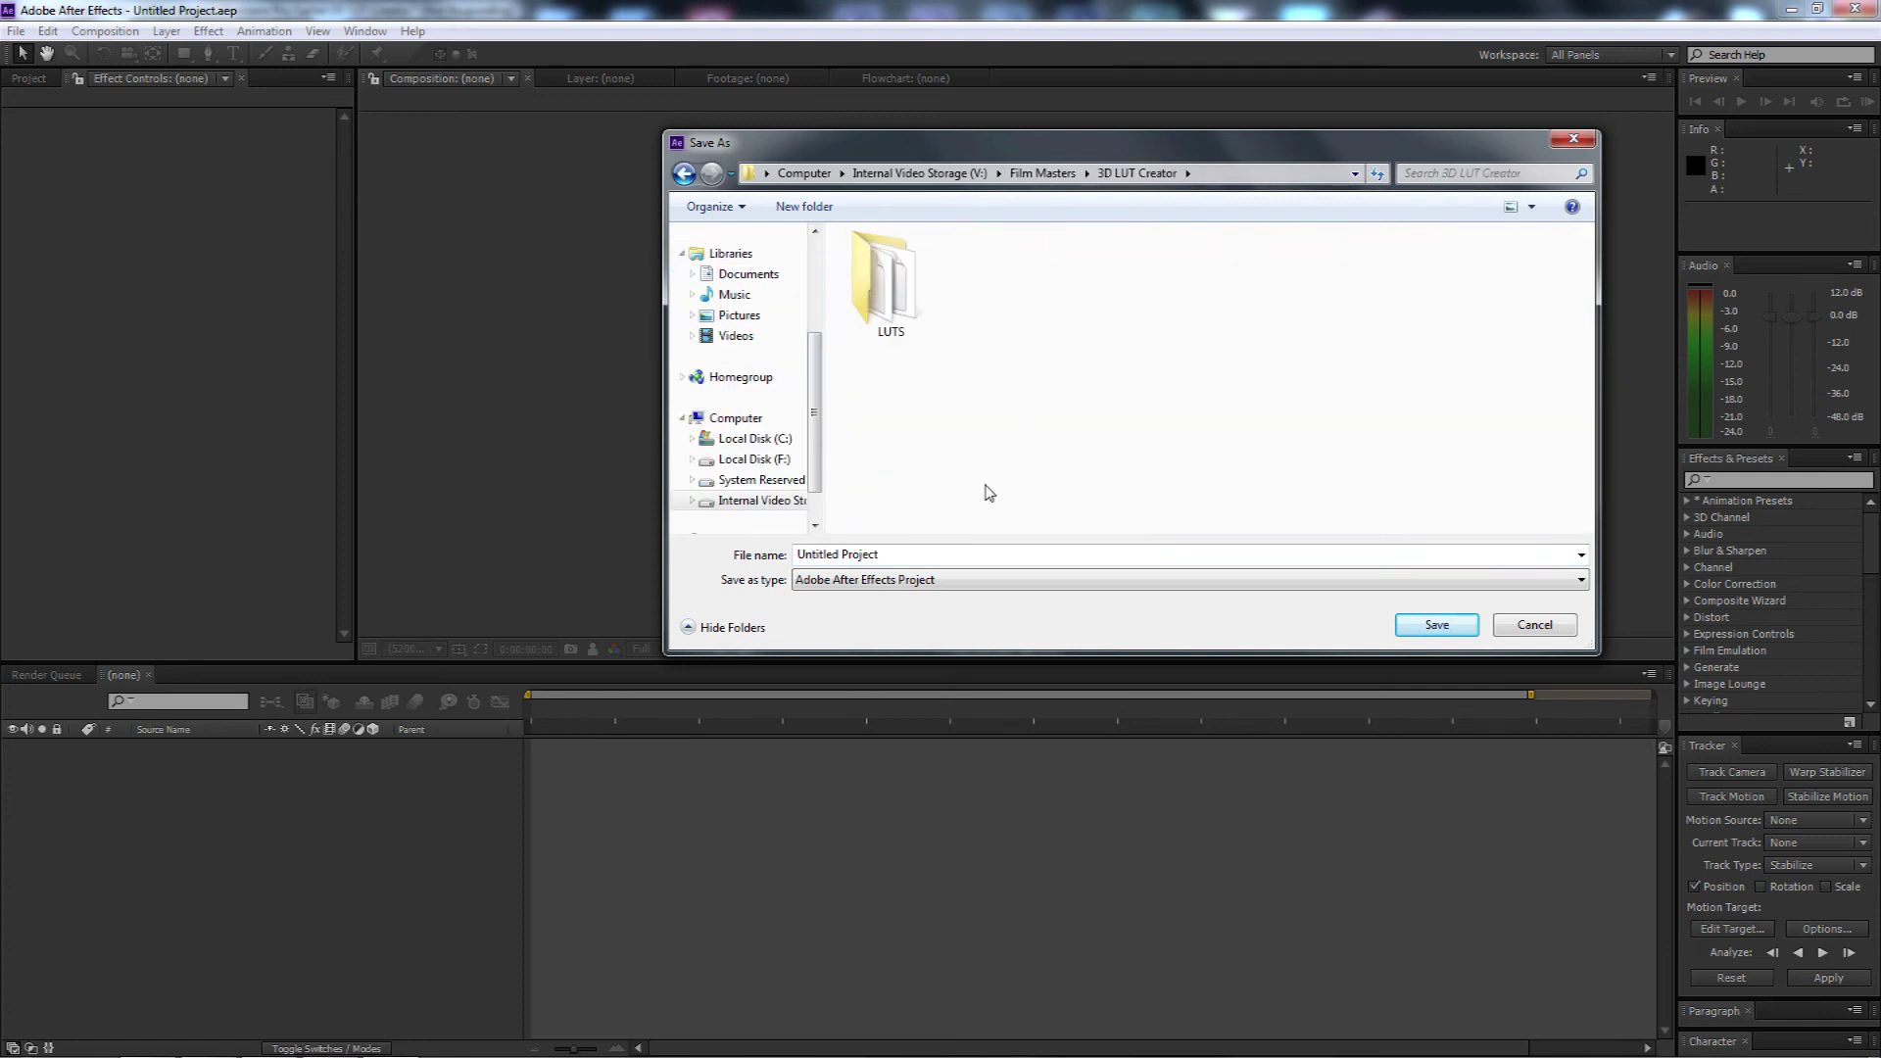
left_click(894, 551)
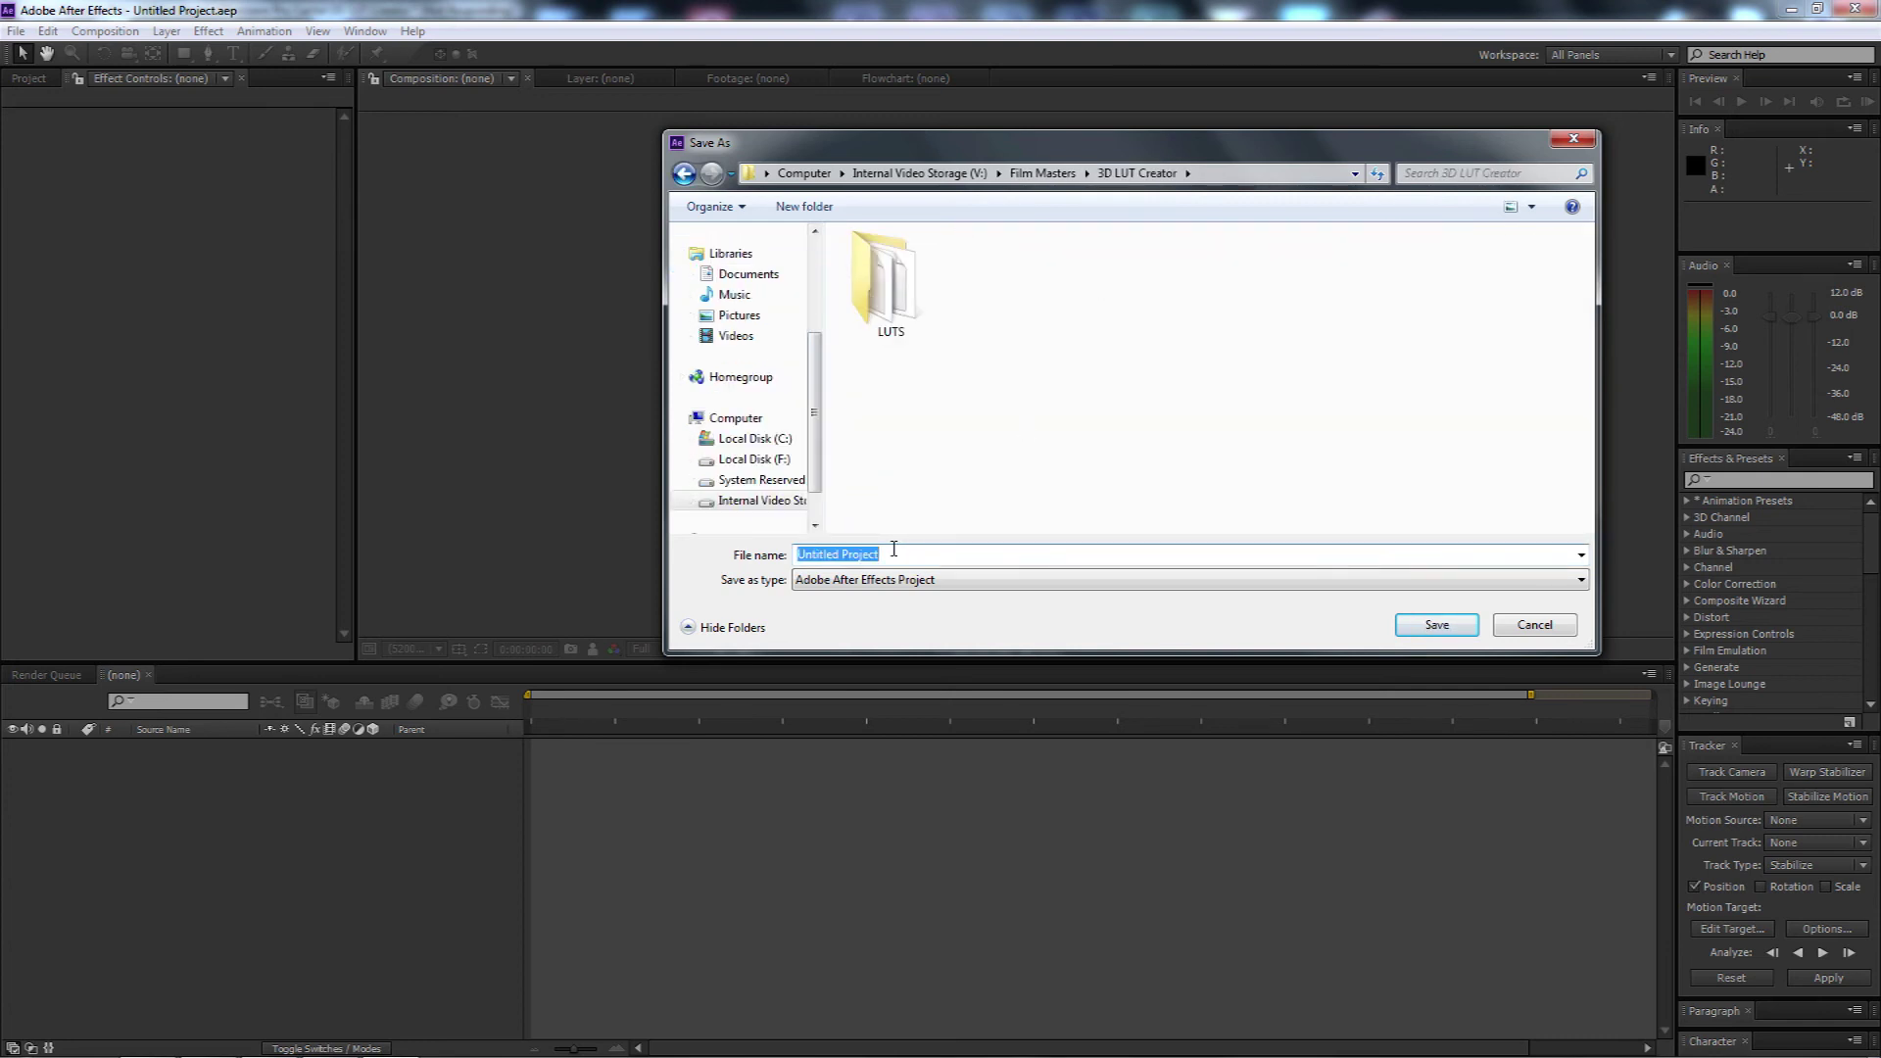
type("AELUT1")
left_click(1438, 625)
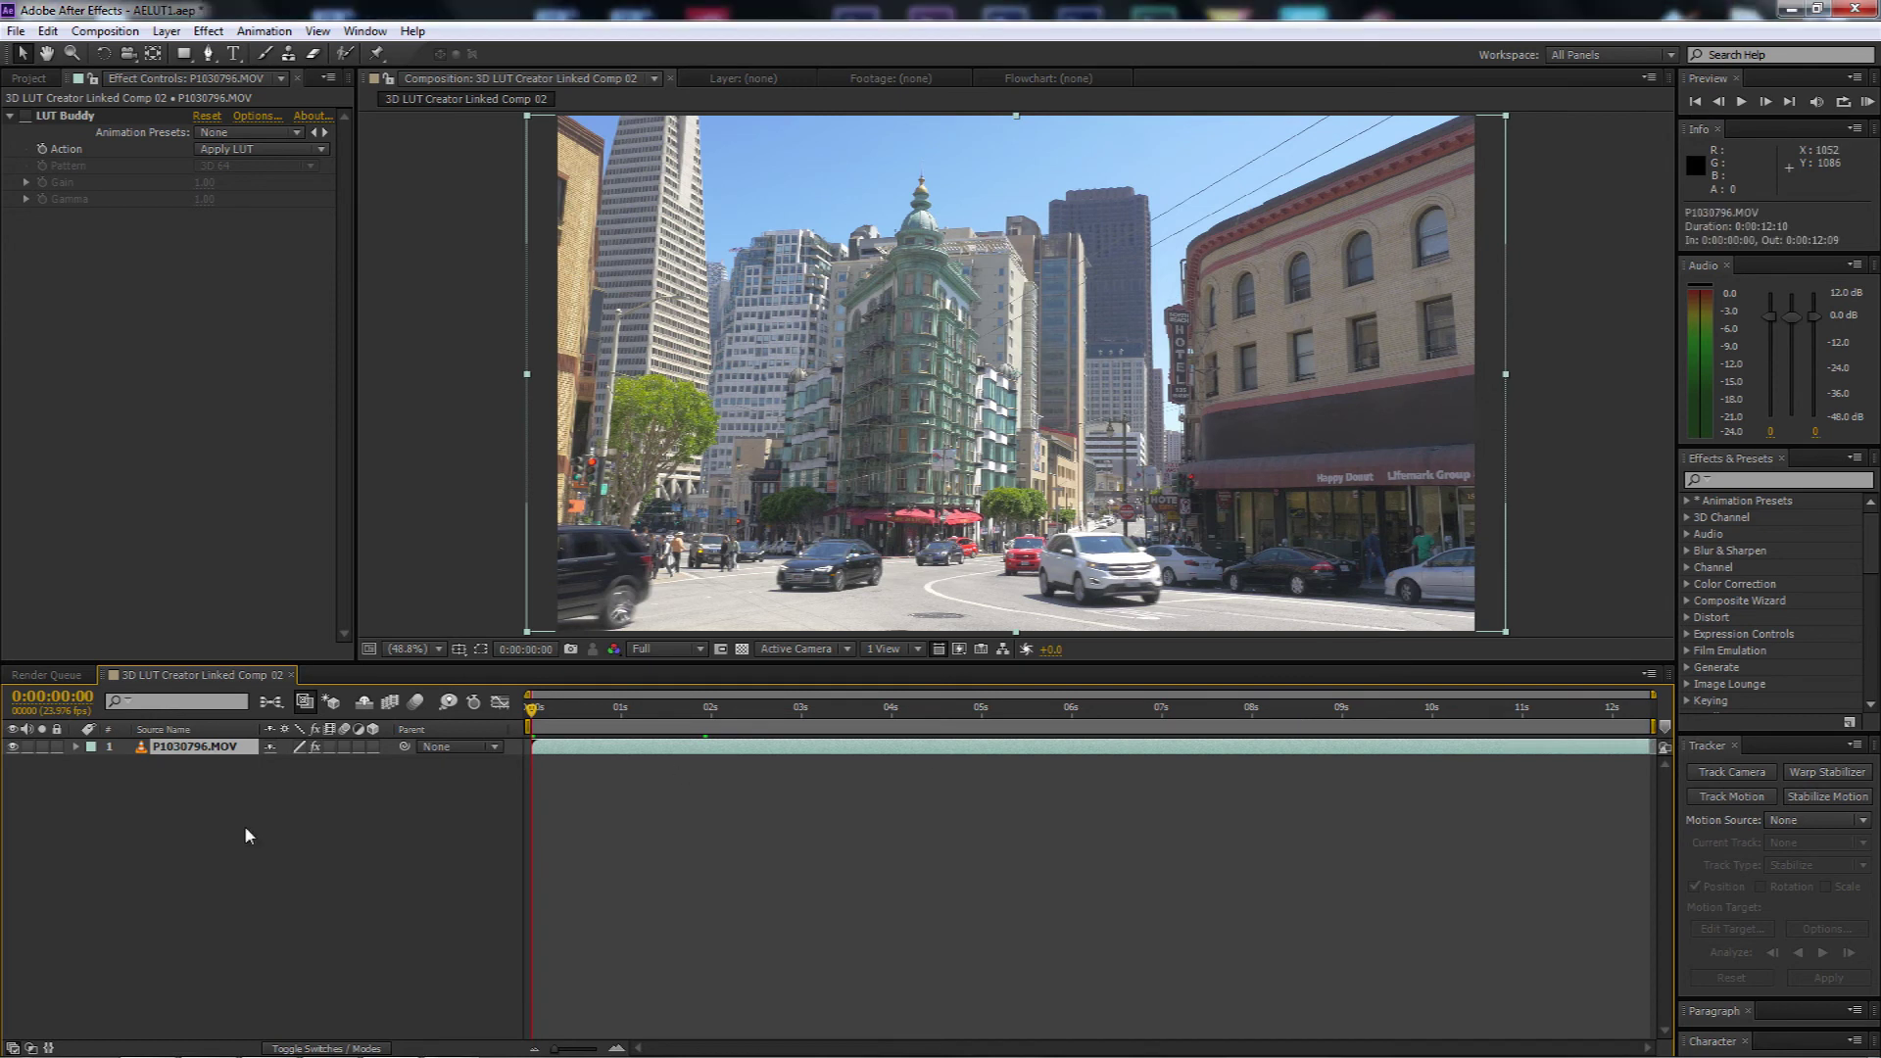
Add the Apply Color LUT effect to the P1030796.MOV layer and load LUT Image.3dl into it
left_click(1765, 480)
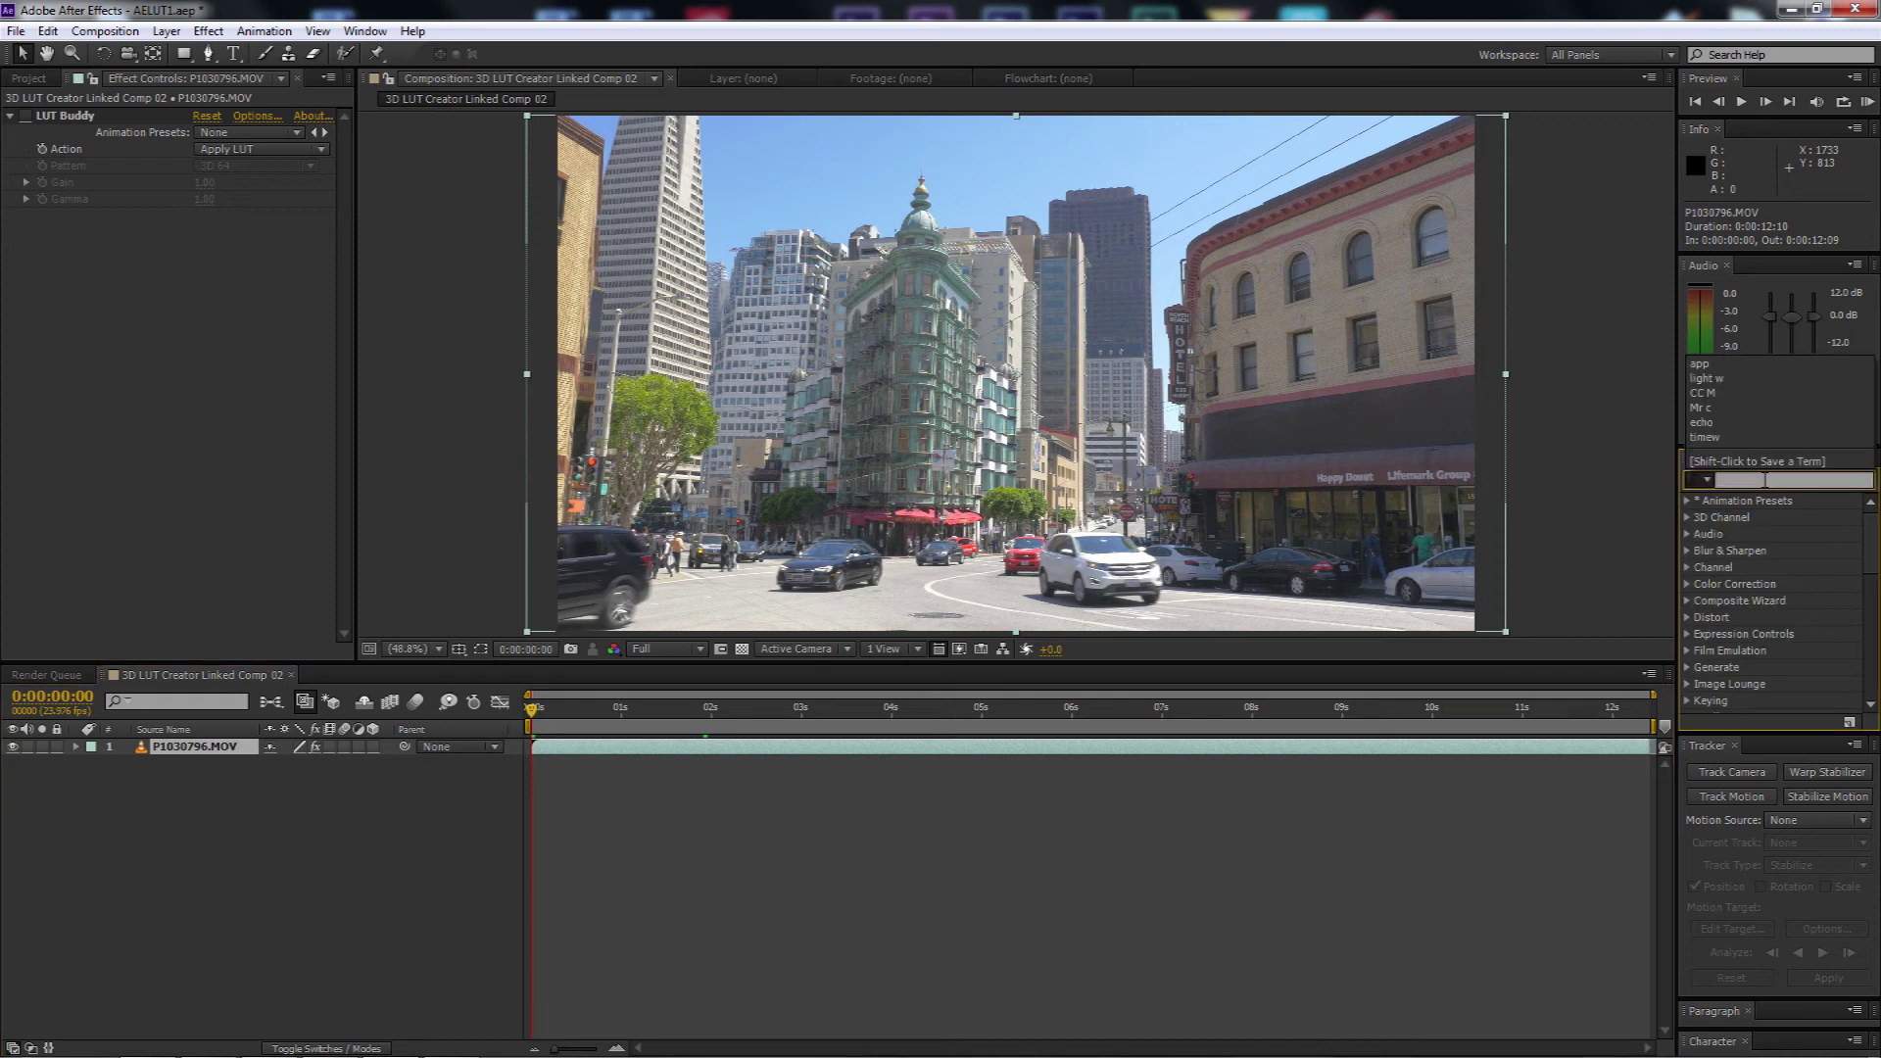
type("apply")
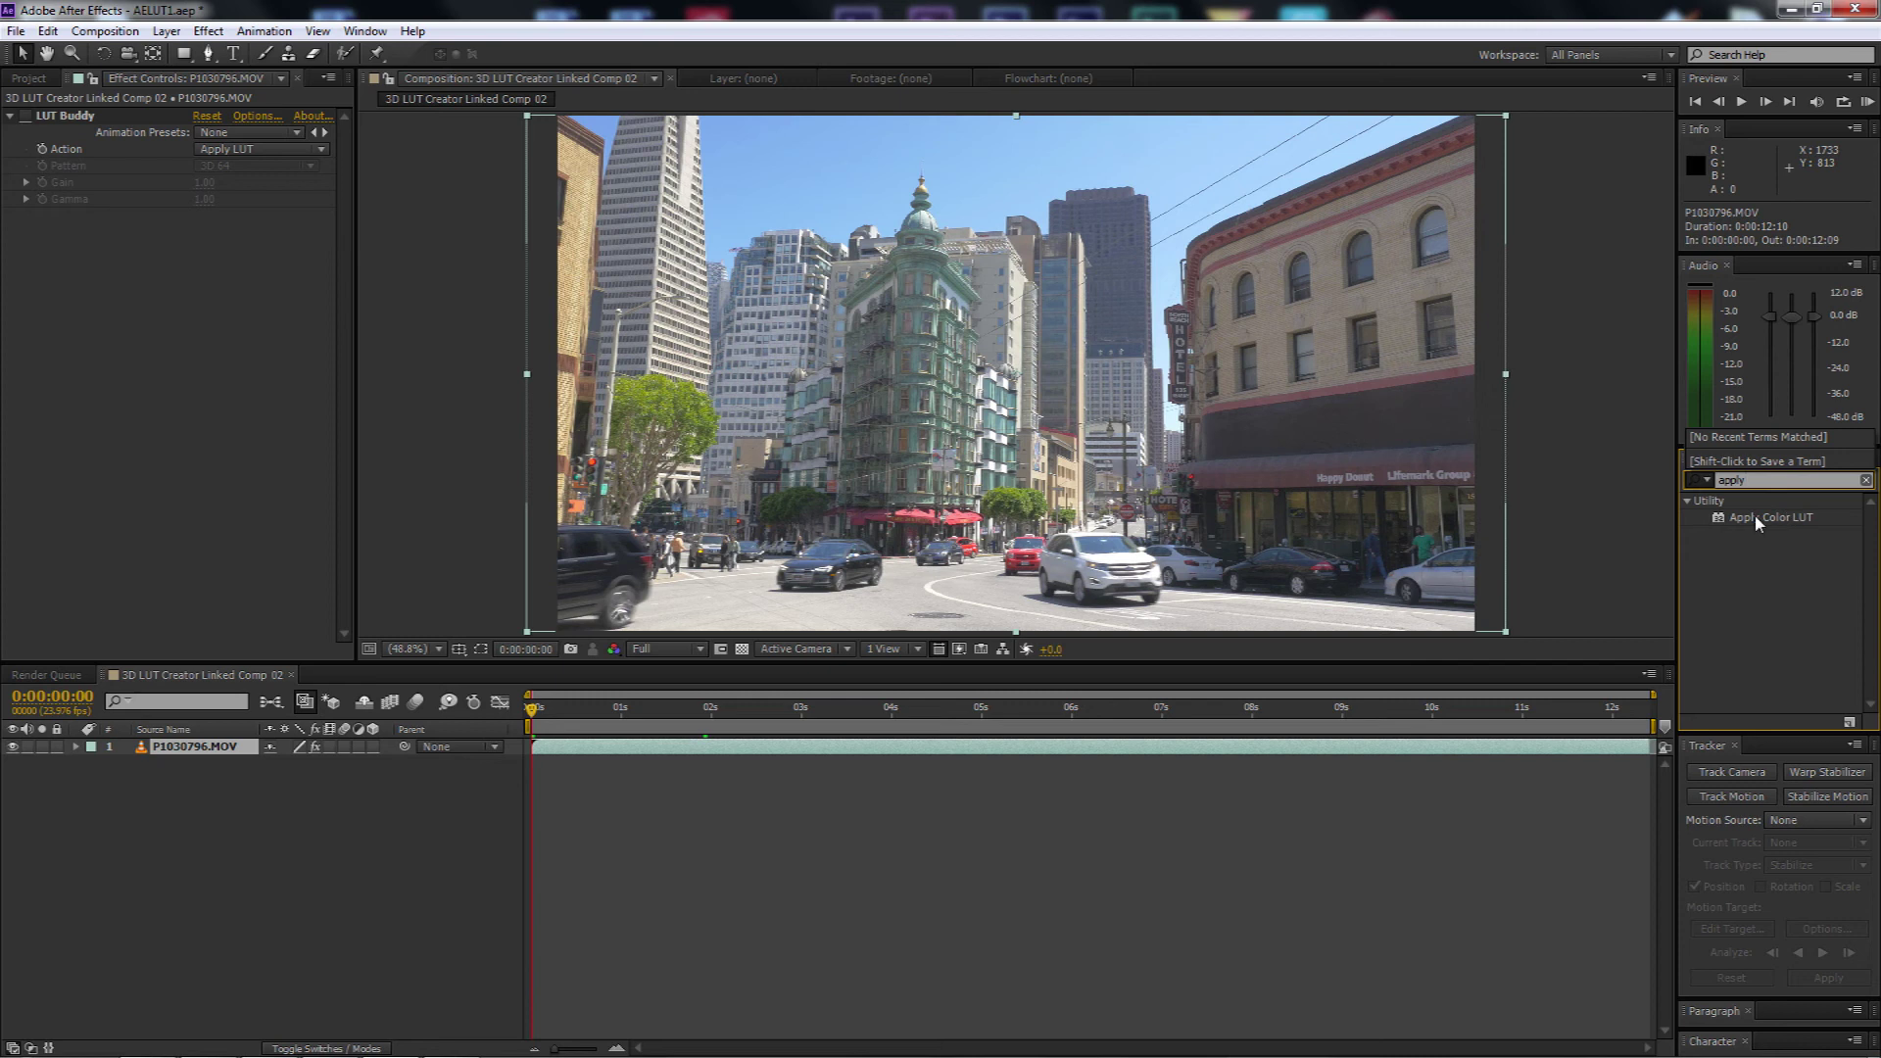
left_click_drag(1748, 519, 614, 751)
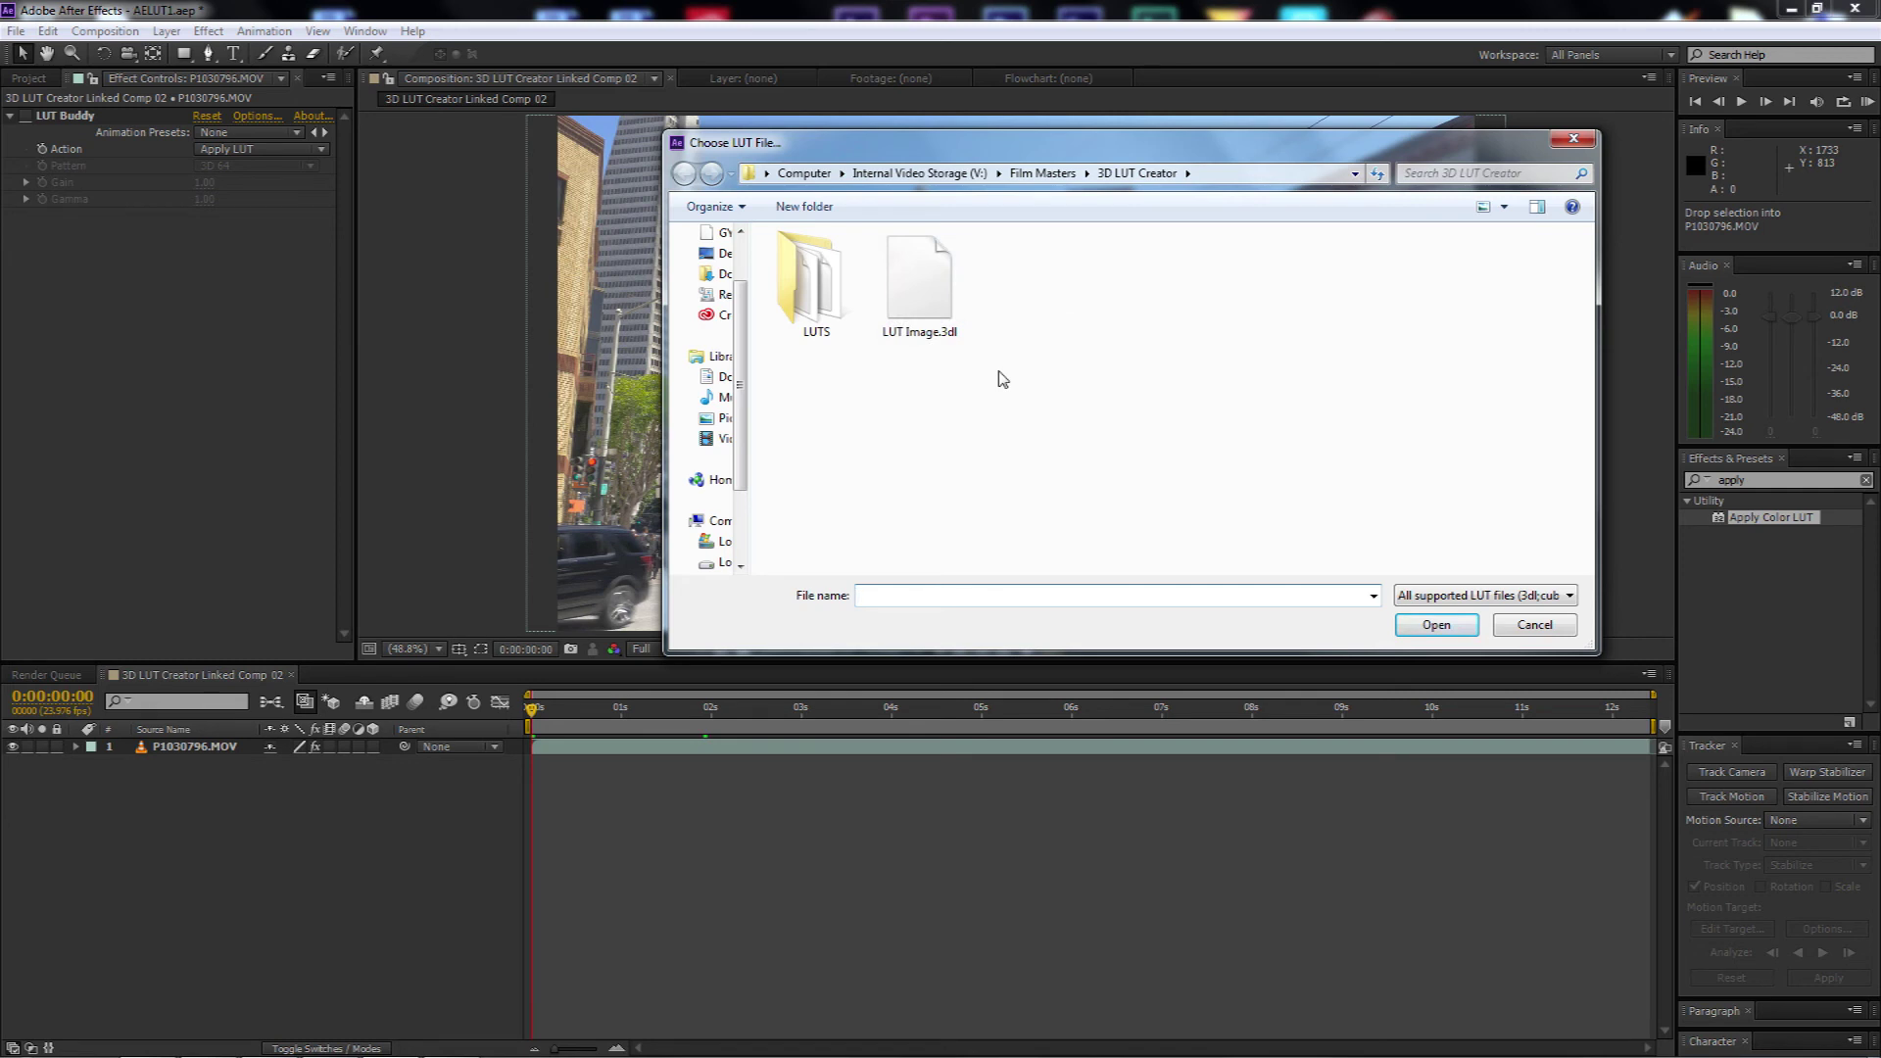
left_click(933, 279)
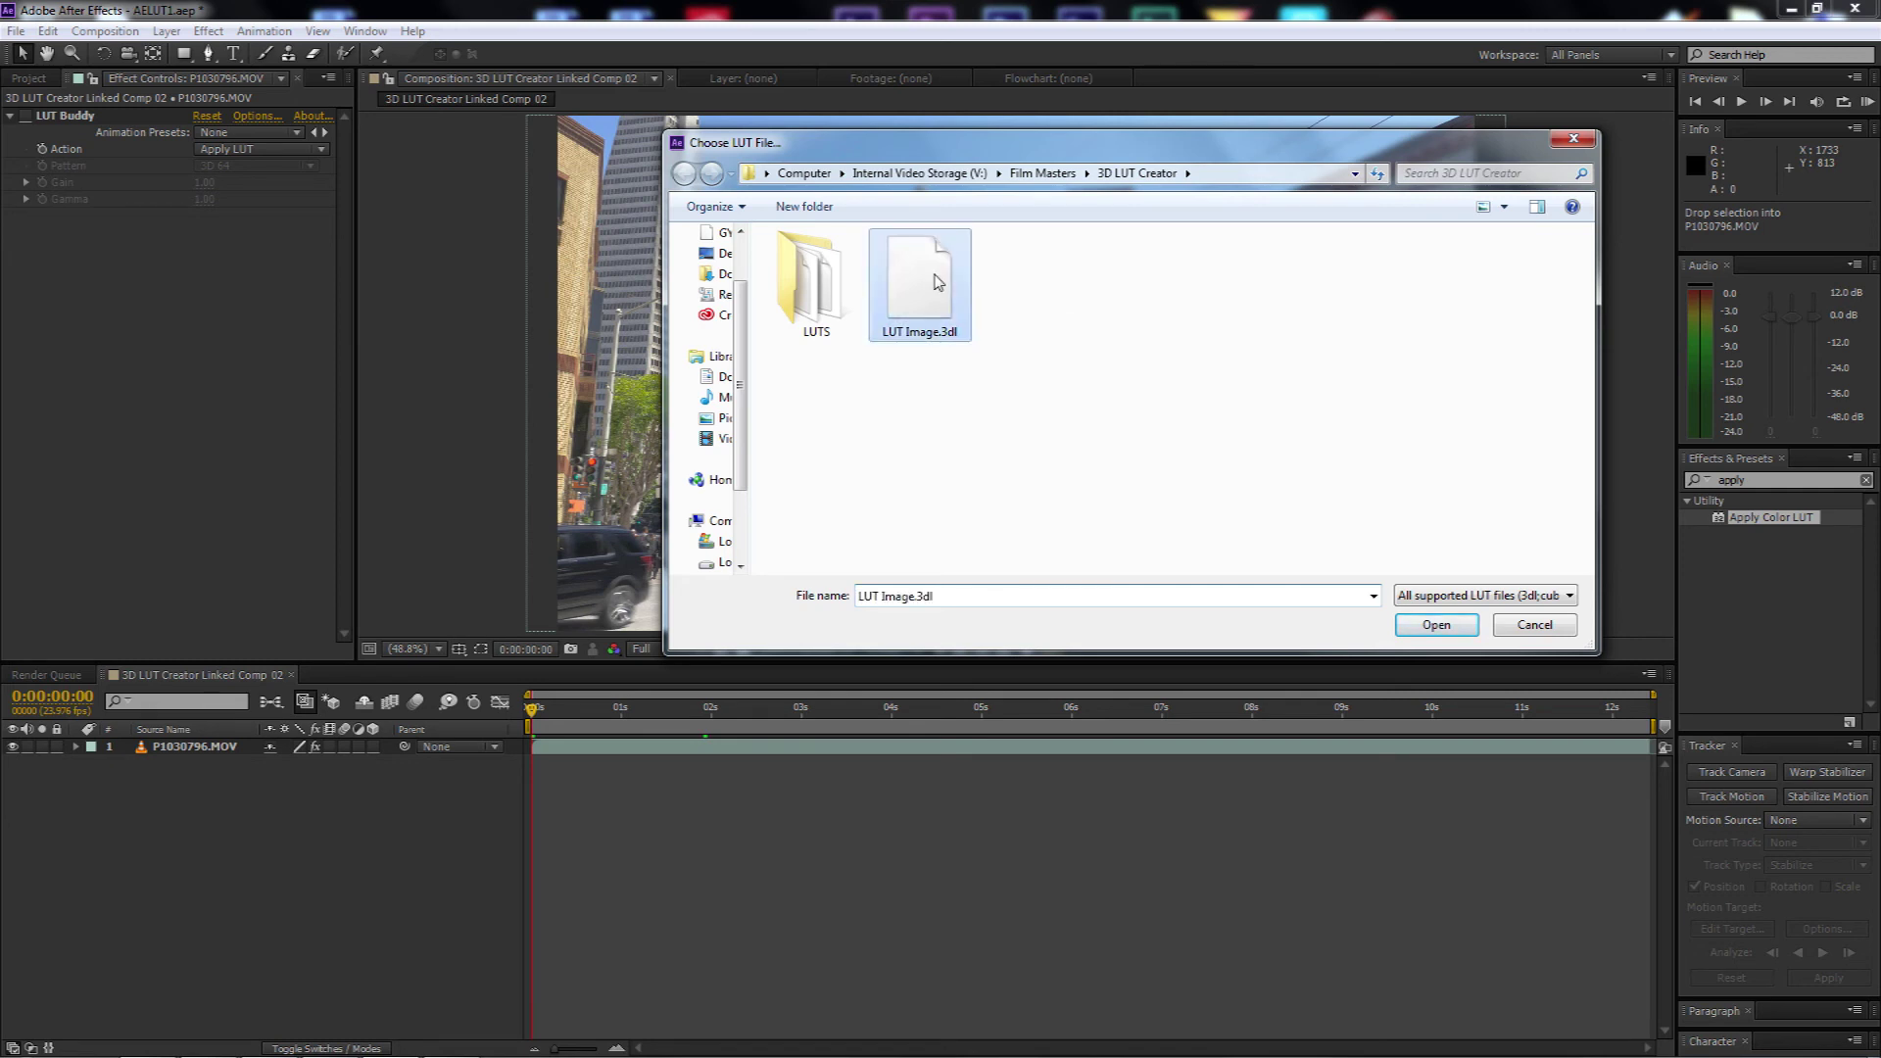
left_click(1428, 627)
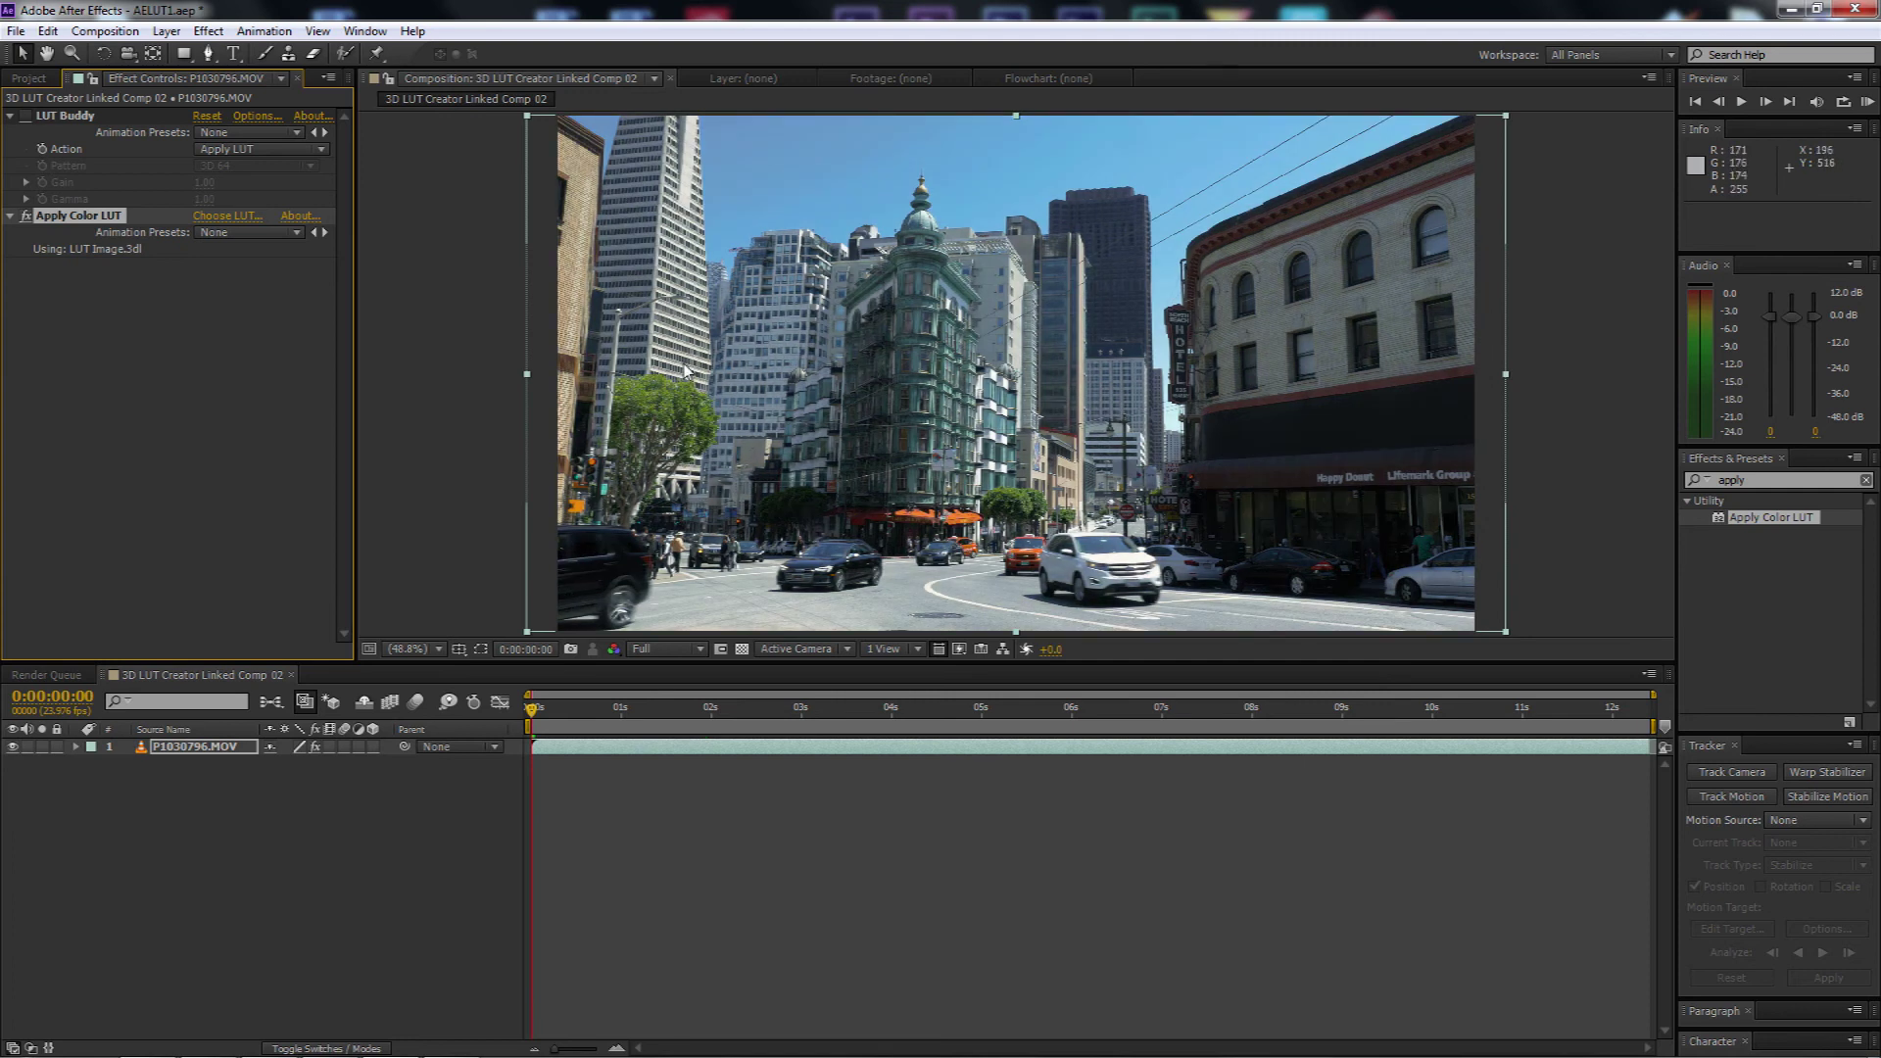
Save the AELUT1 project and switch back to Adobe Premiere Pro
left_click(225, 475)
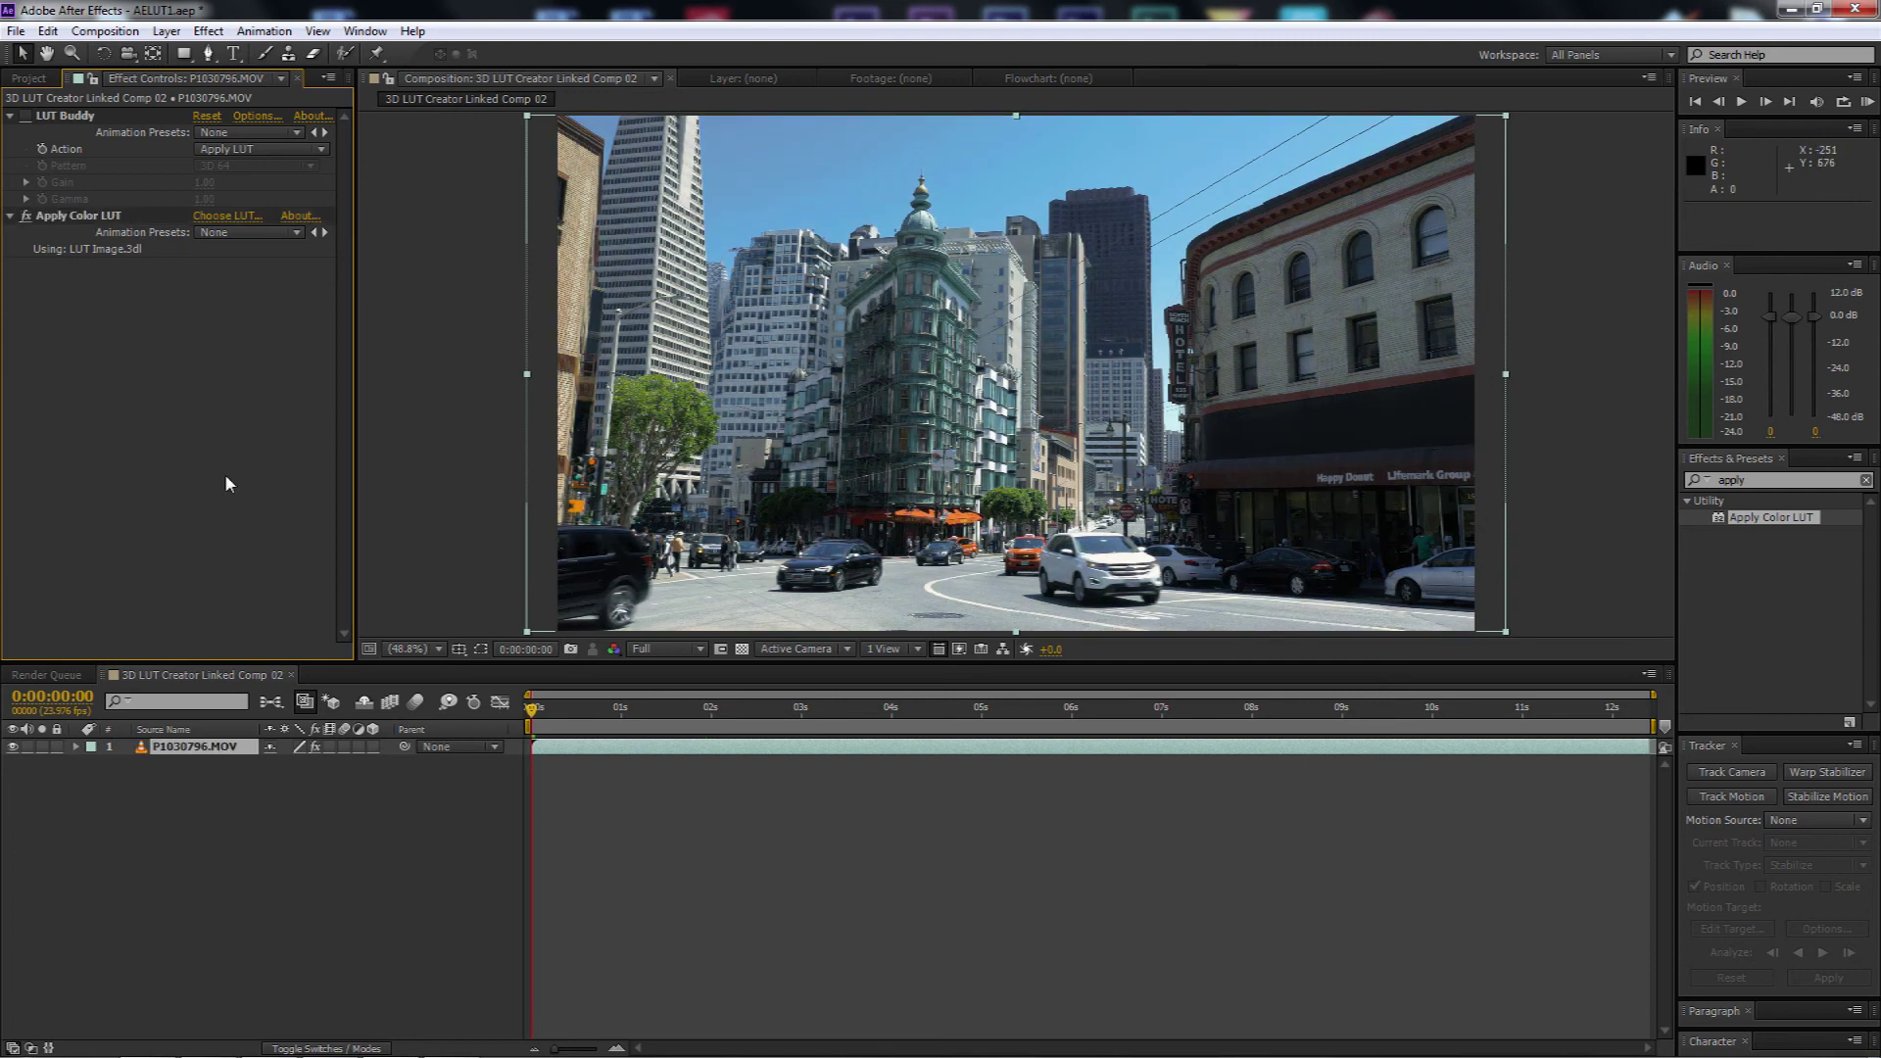
key("ctrl+s")
key("alt+Tab")
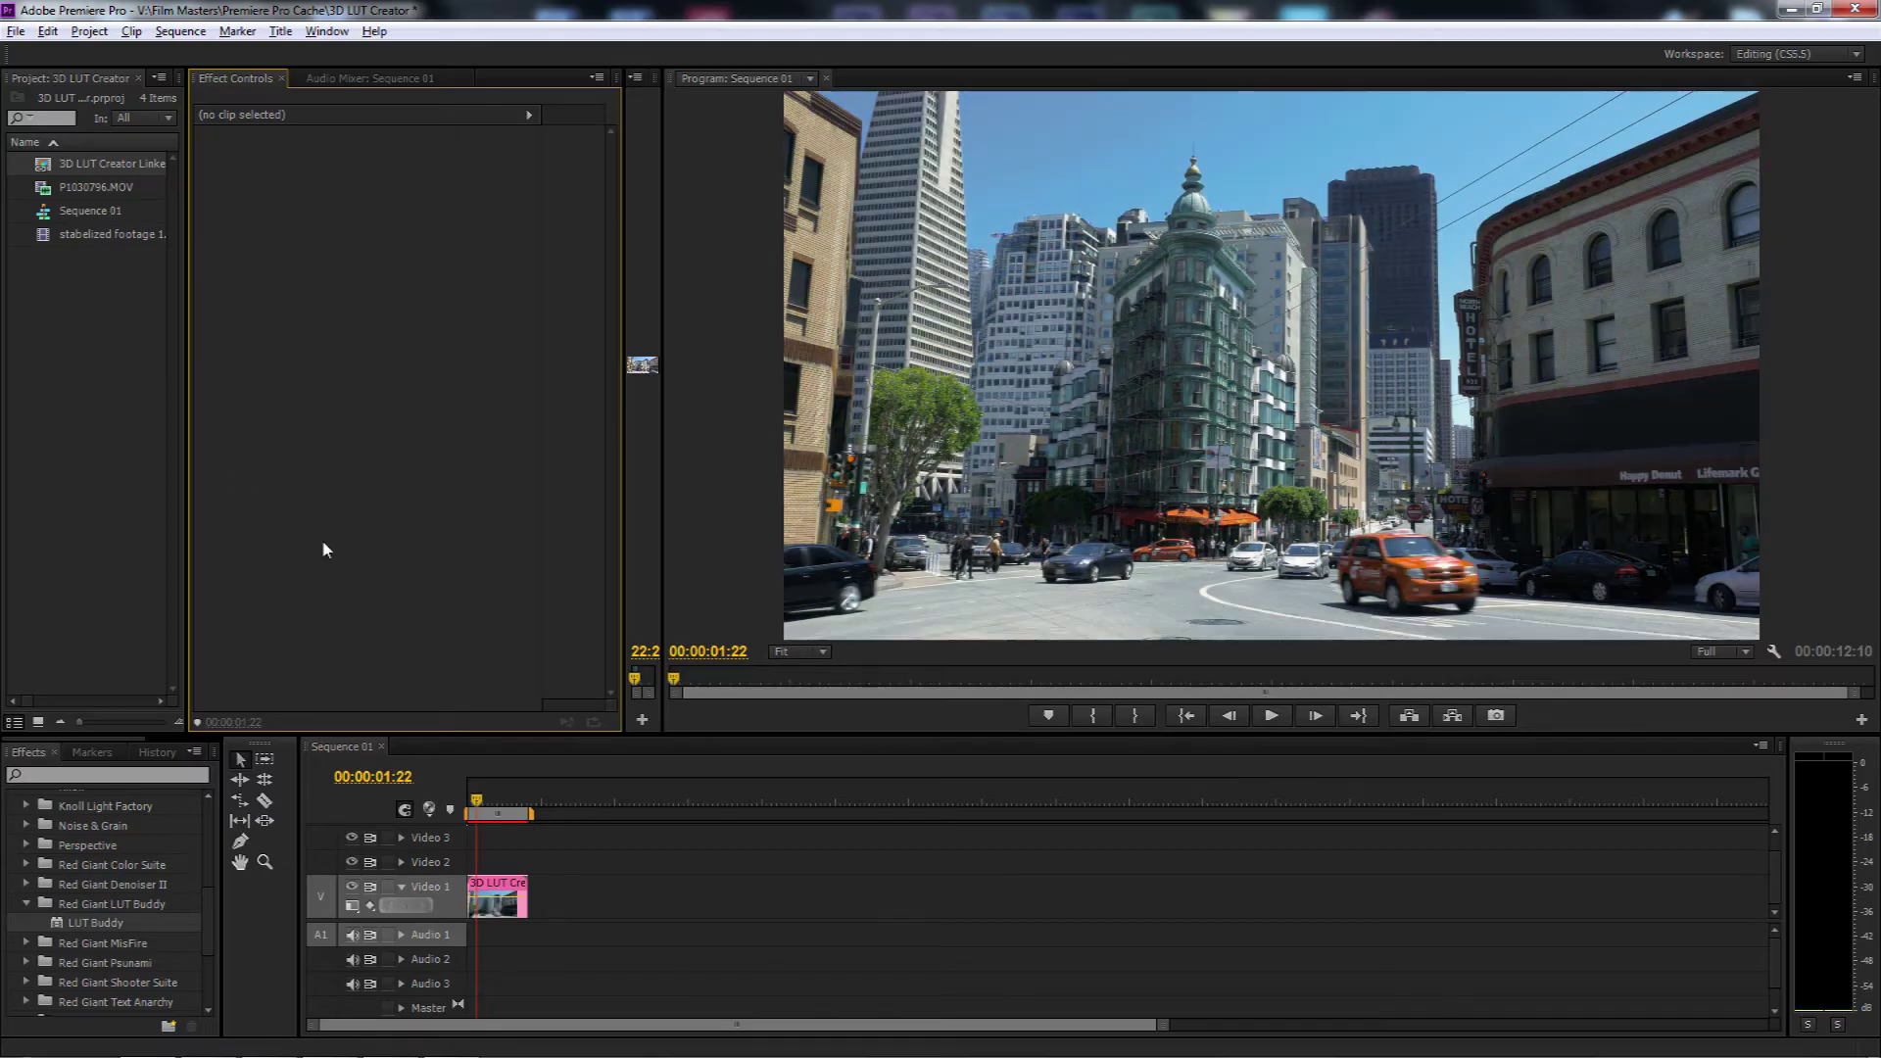